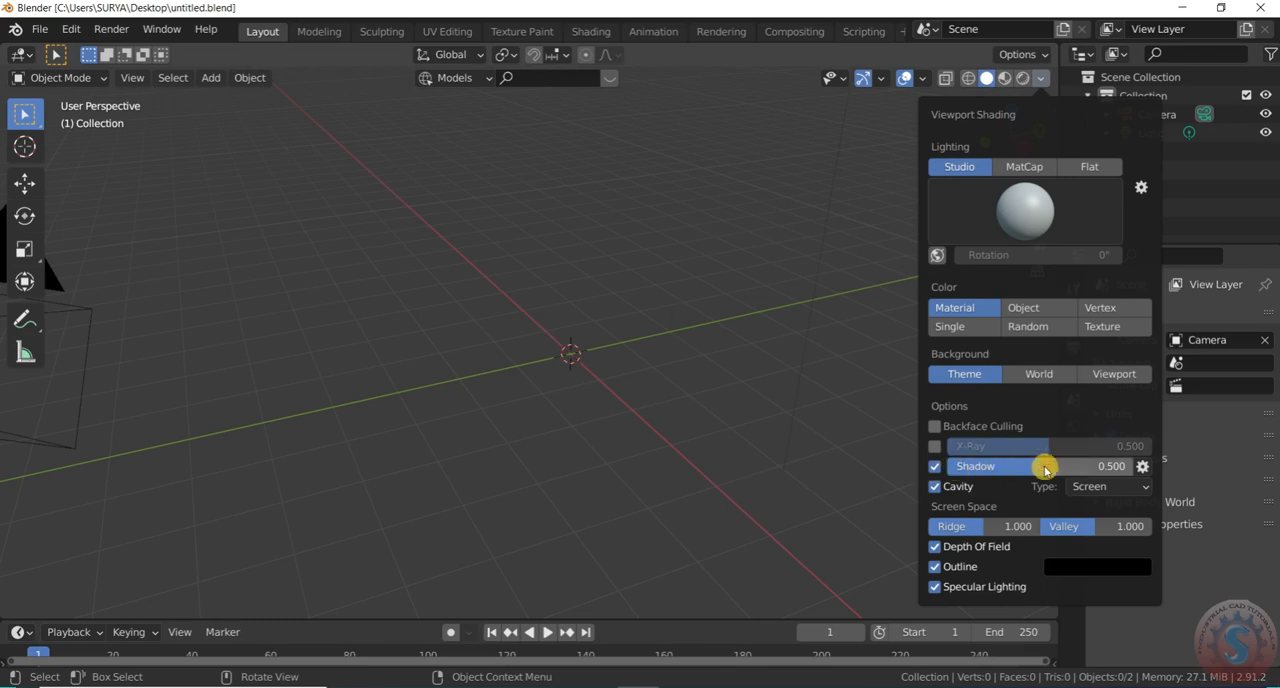
Set the cavity type in the viewport shading options to Both
left_click(1129, 492)
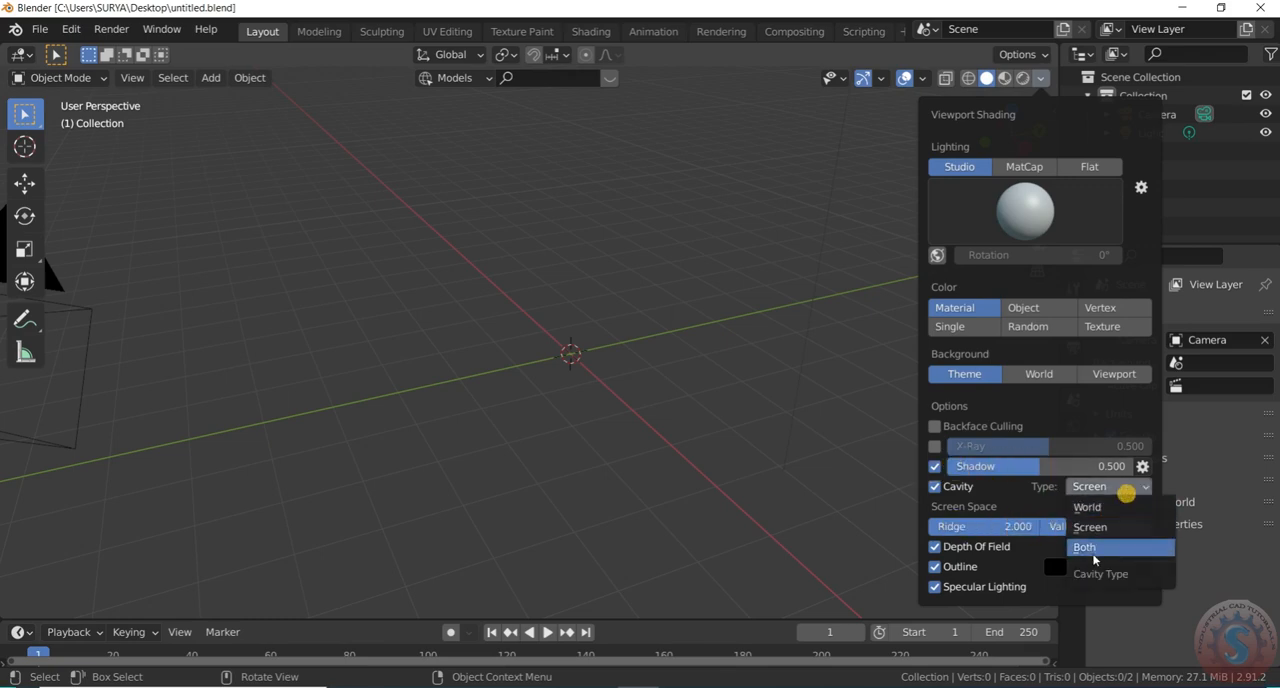
left_click(1060, 540)
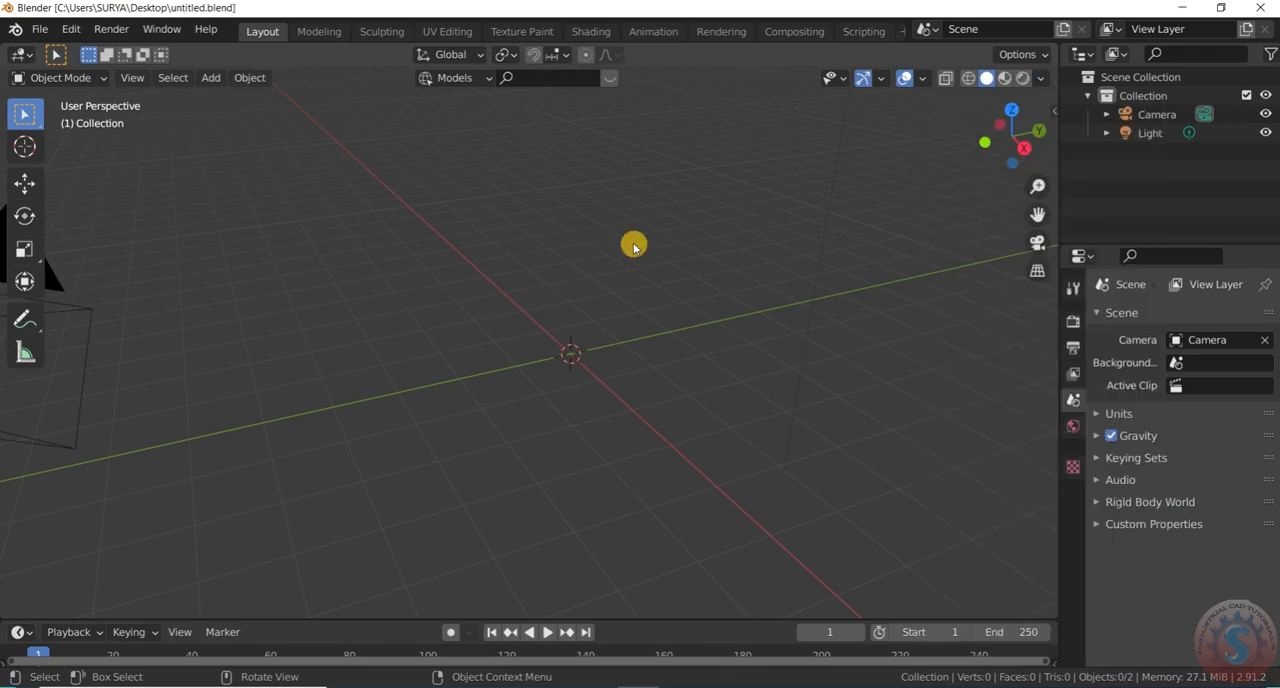
Start the Shortcut VUr key display and dock it at Center
left_click(1049, 108)
left_click(1051, 228)
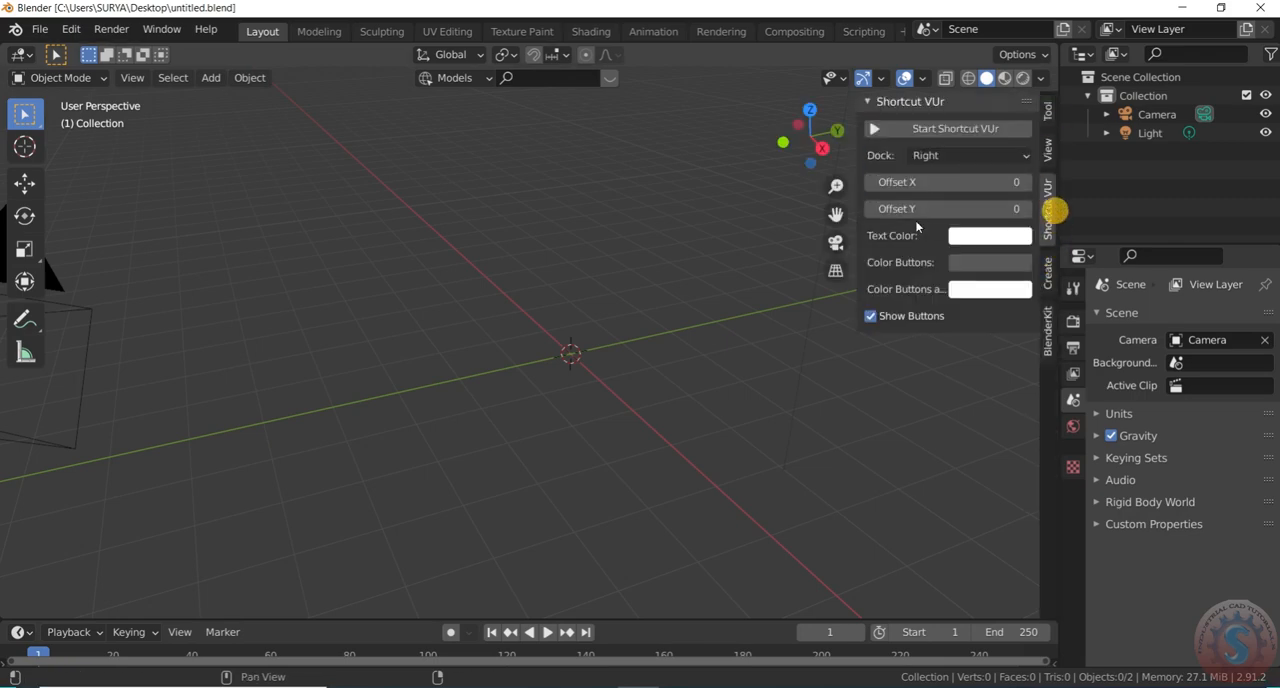
left_click(940, 128)
left_click(956, 156)
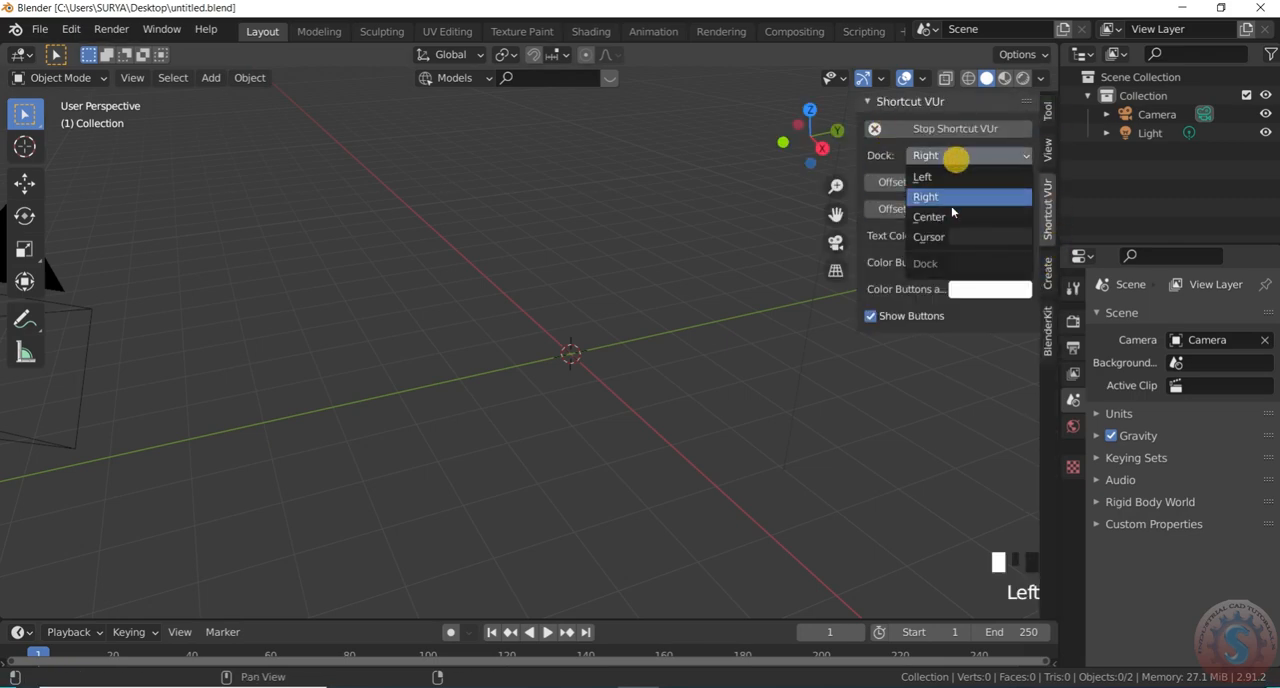
left_click(952, 212)
Save the current scene to untitled.blend
left_click(36, 30)
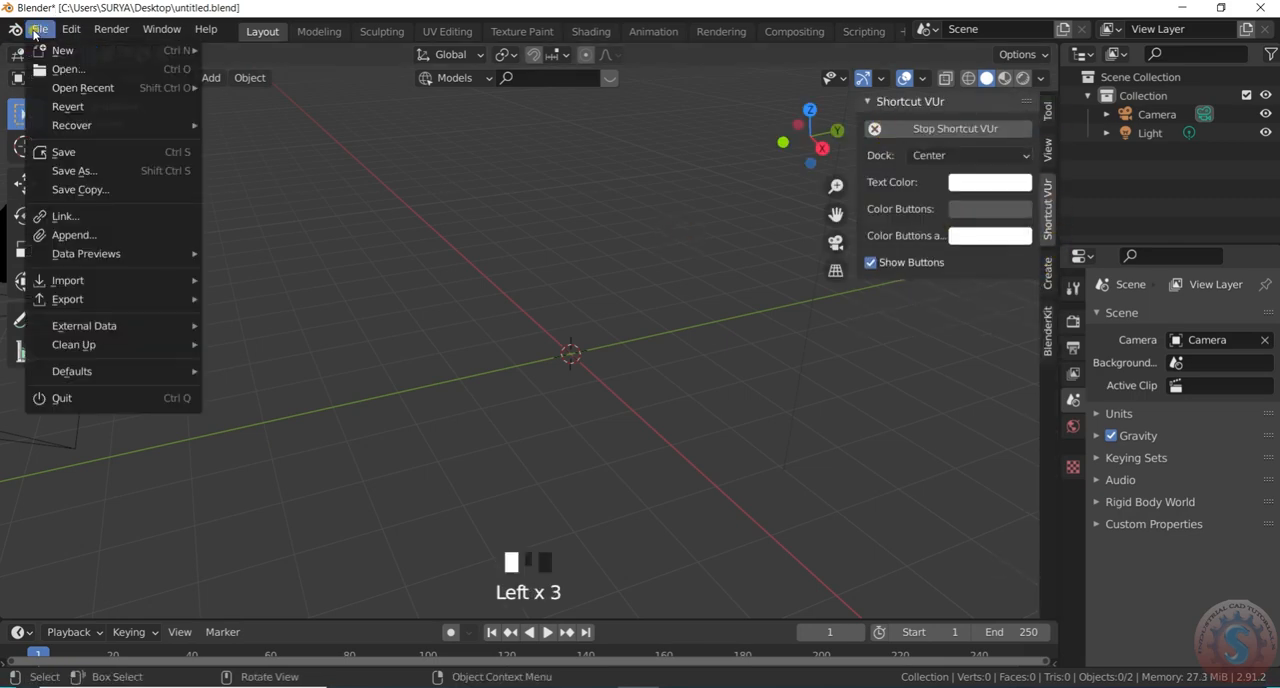
left_click(75, 156)
left_click(15, 28)
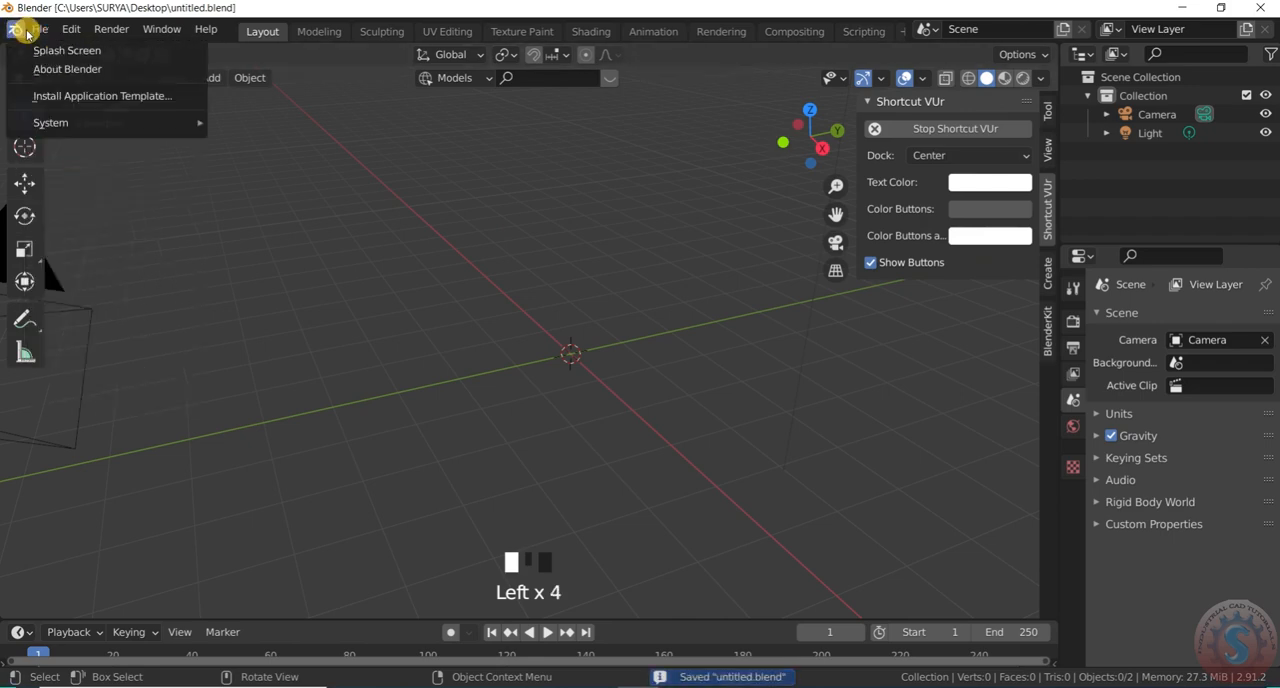
left_click(40, 29)
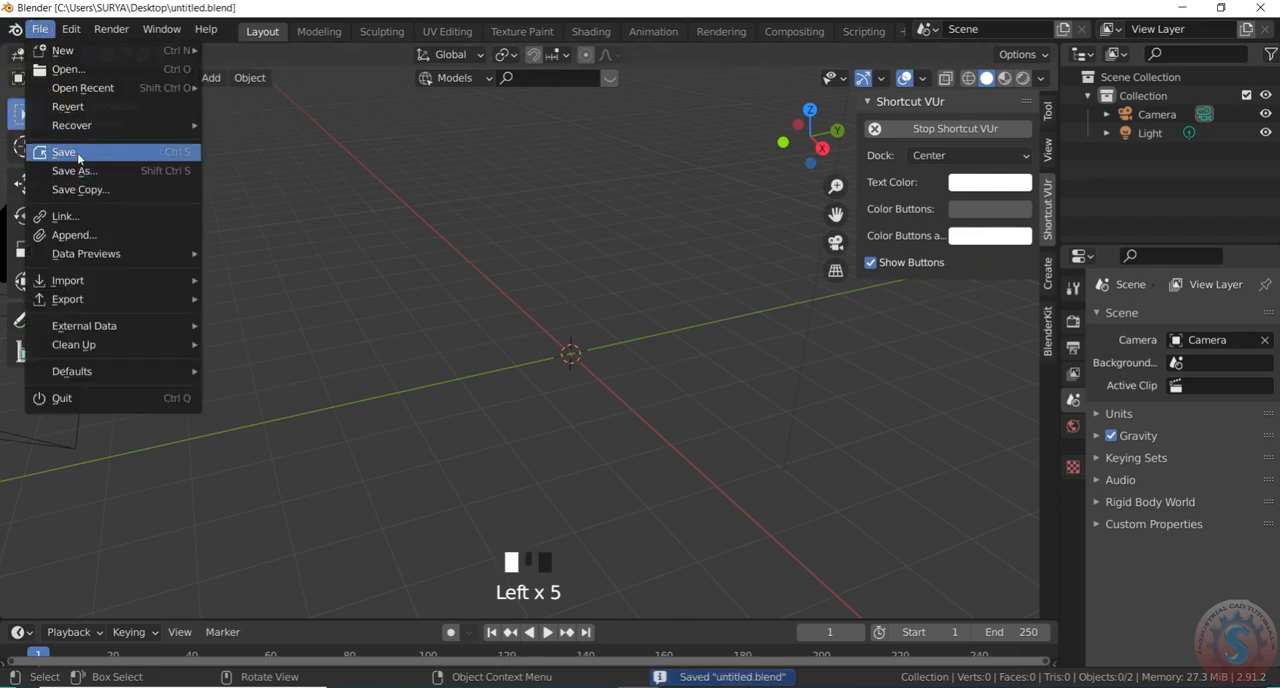
left_click(40, 29)
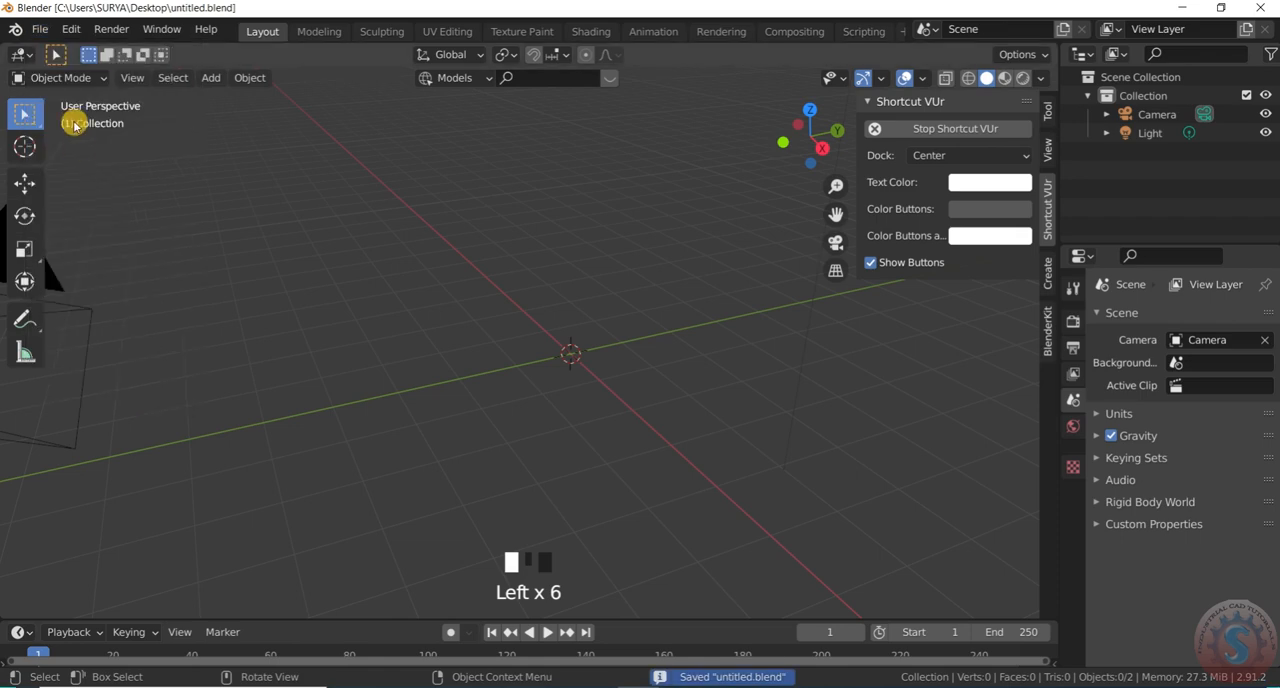
left_click(40, 29)
left_click(40, 29)
left_click(40, 29)
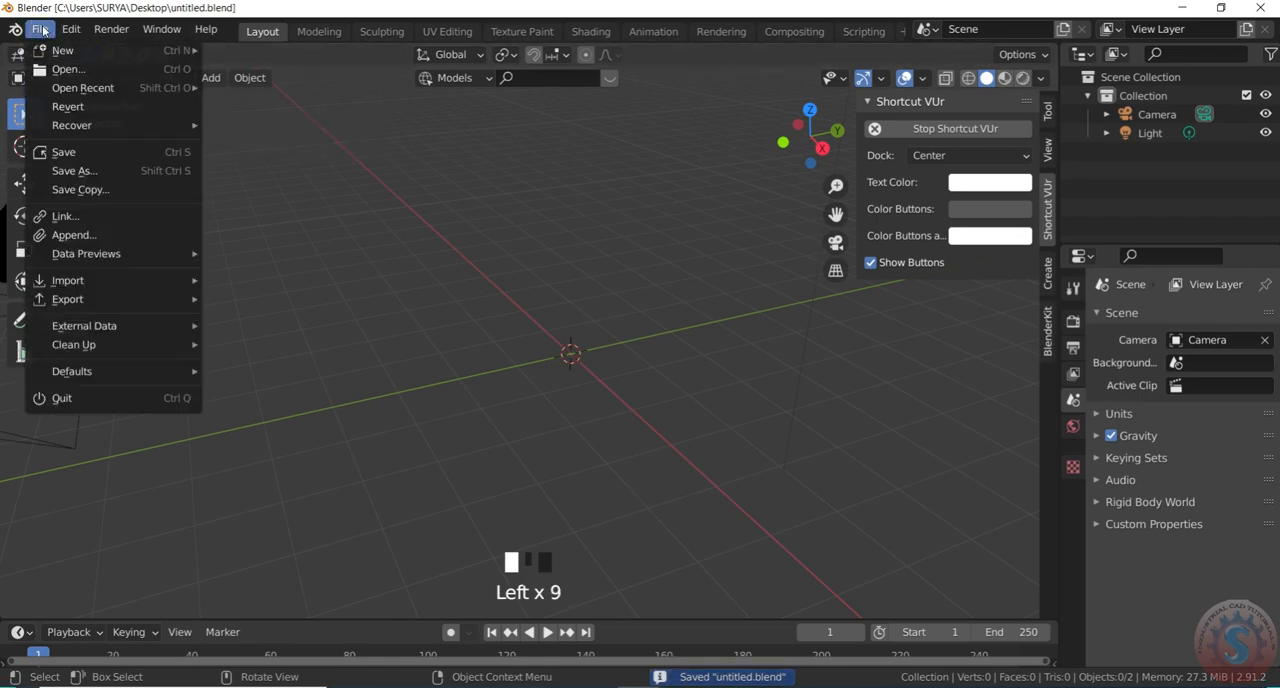
left_click(40, 29)
left_click(63, 152)
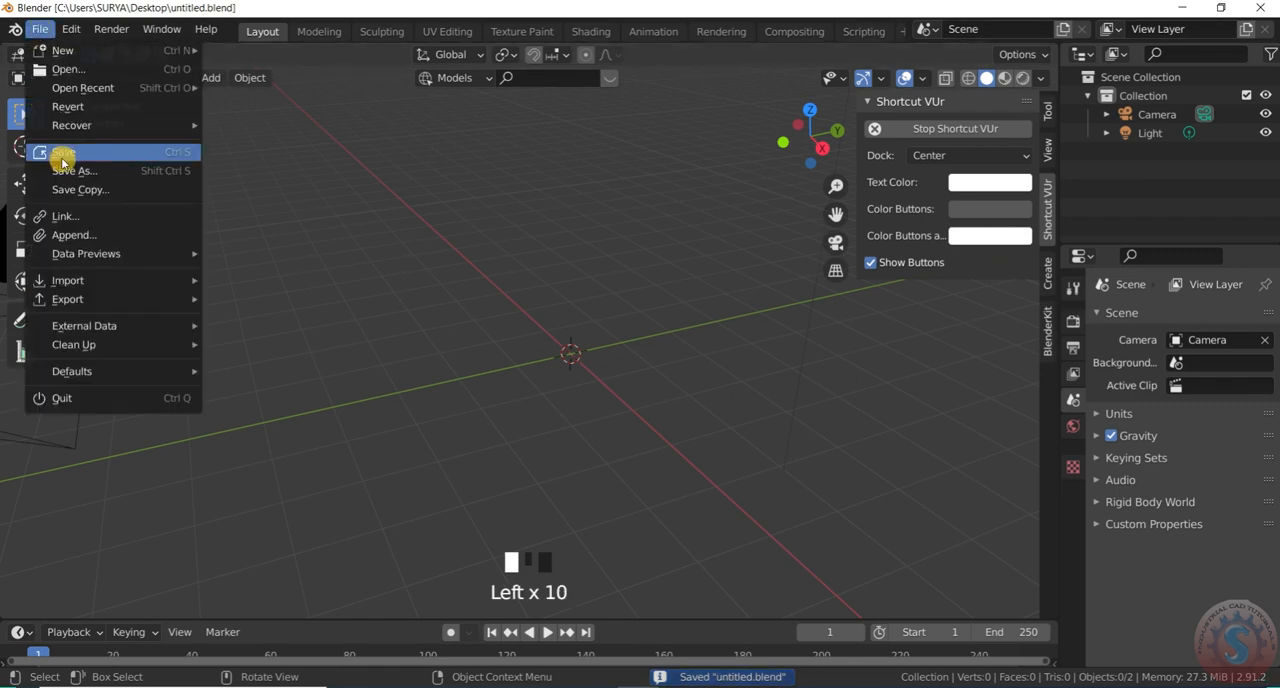
Hide the viewport sidebar and save untitled.blend again
scroll(563, 351, "down", 3)
scroll(577, 345, "up", 1)
scroll(576, 348, "up", 3)
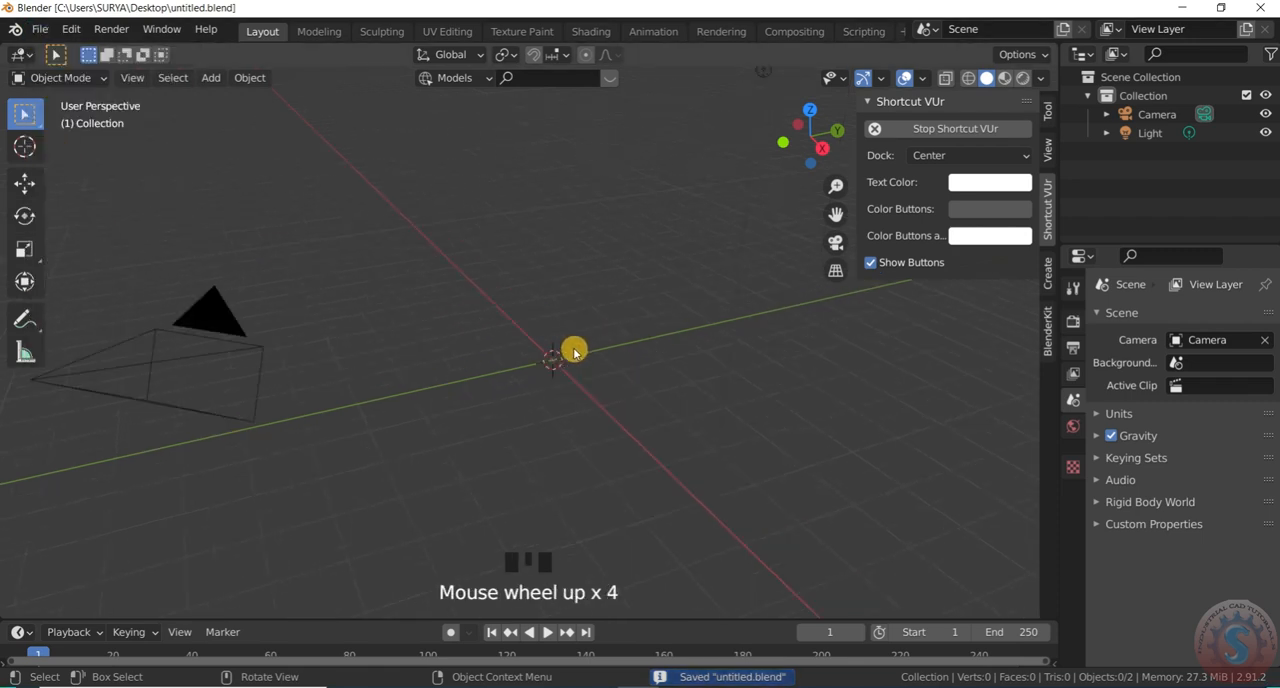
key("n")
scroll(609, 351, "down", 3)
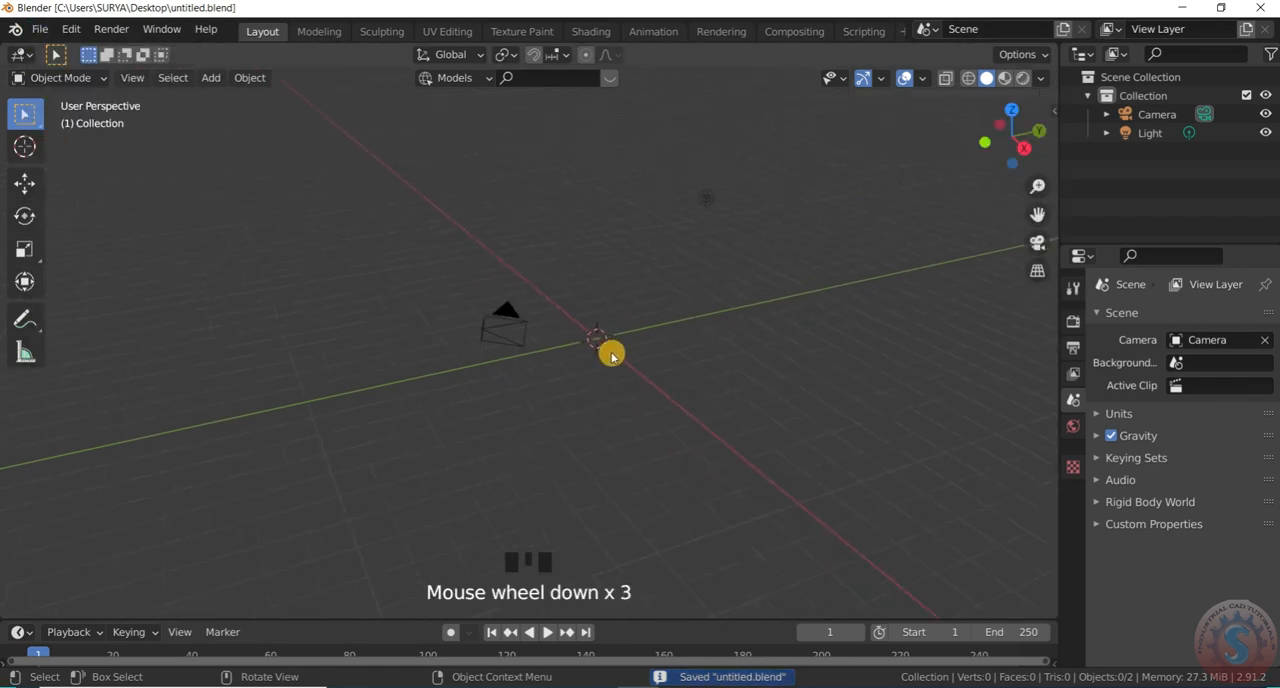
scroll(563, 317, "up", 3)
left_click(40, 34)
left_click(57, 157)
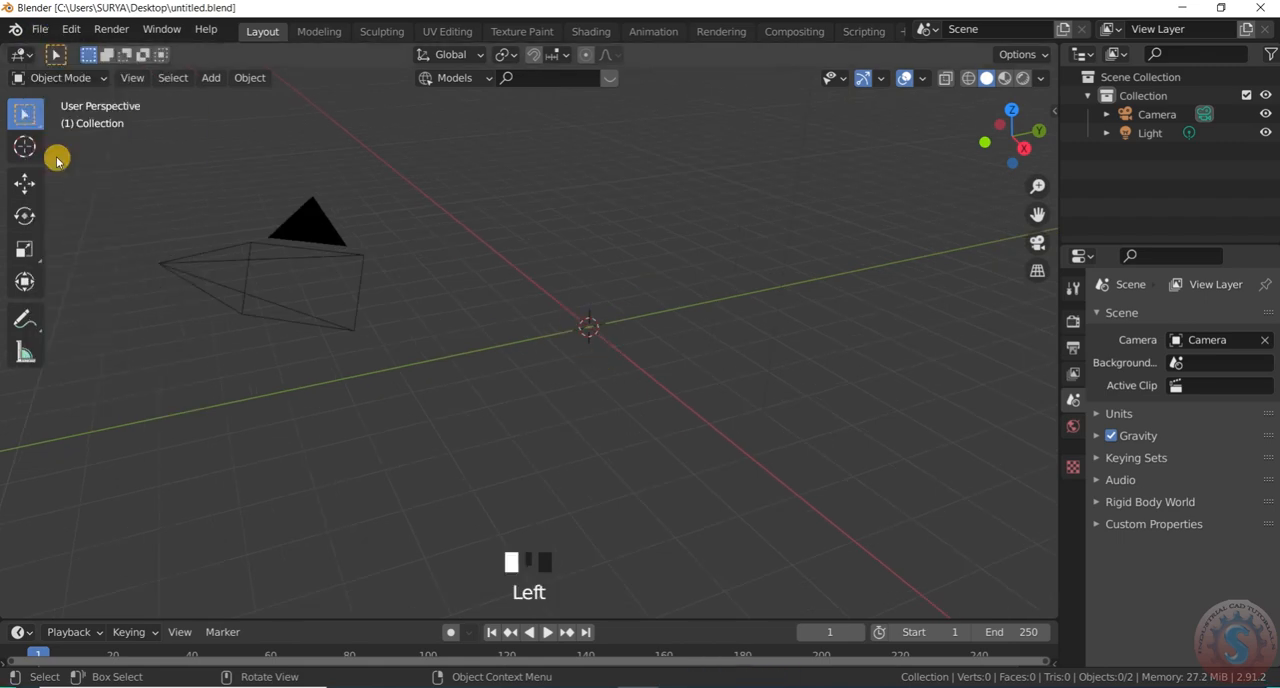
left_click(44, 31)
left_click(63, 152)
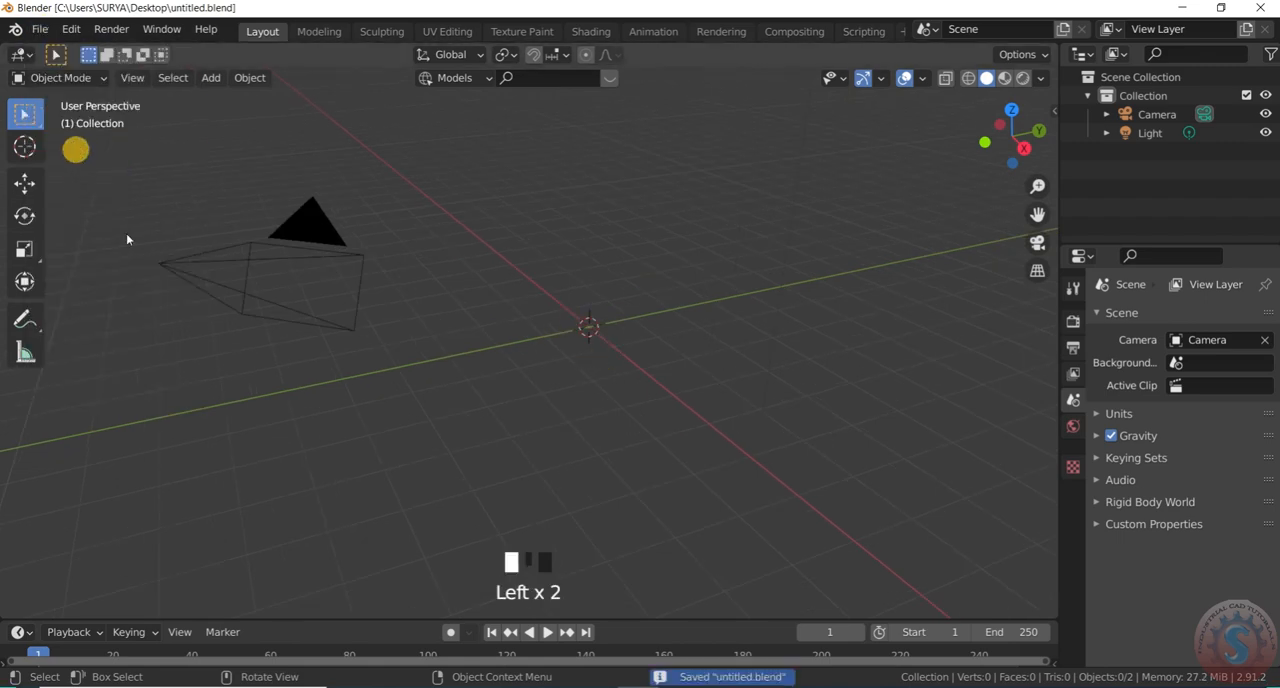
scroll(571, 346, "down", 4)
scroll(585, 348, "up", 3)
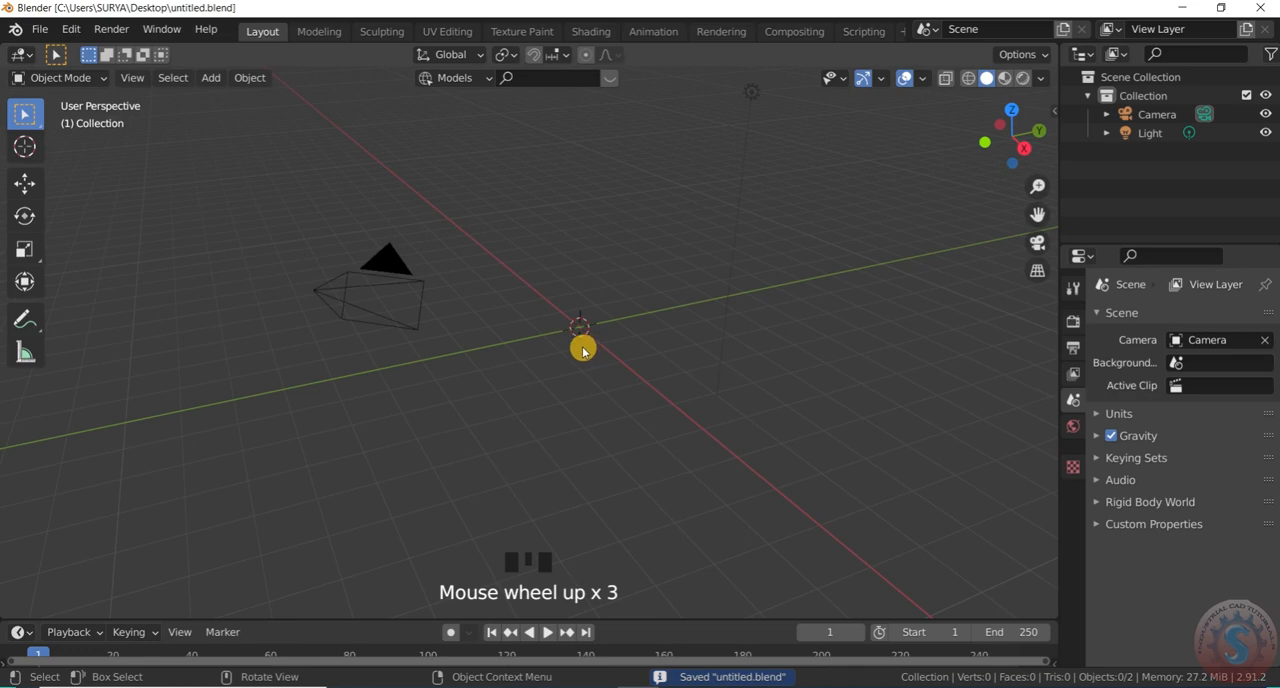
key("KP_0")
key("KP_0")
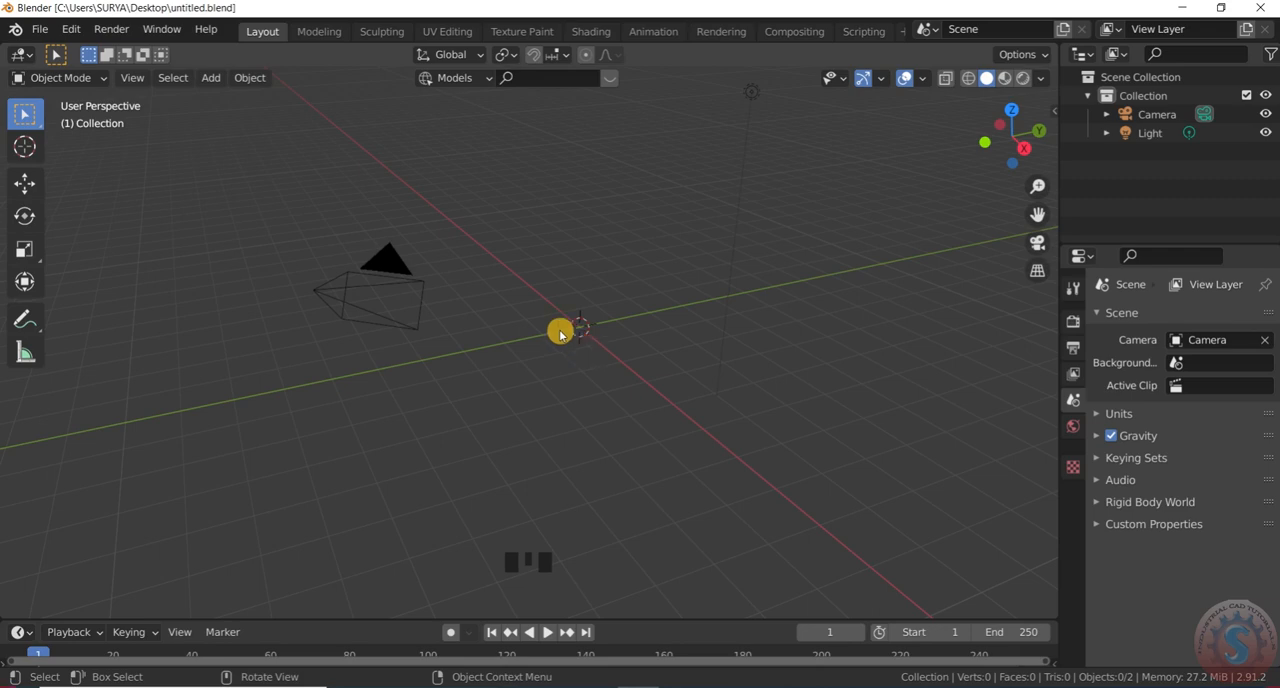
left_click(40, 28)
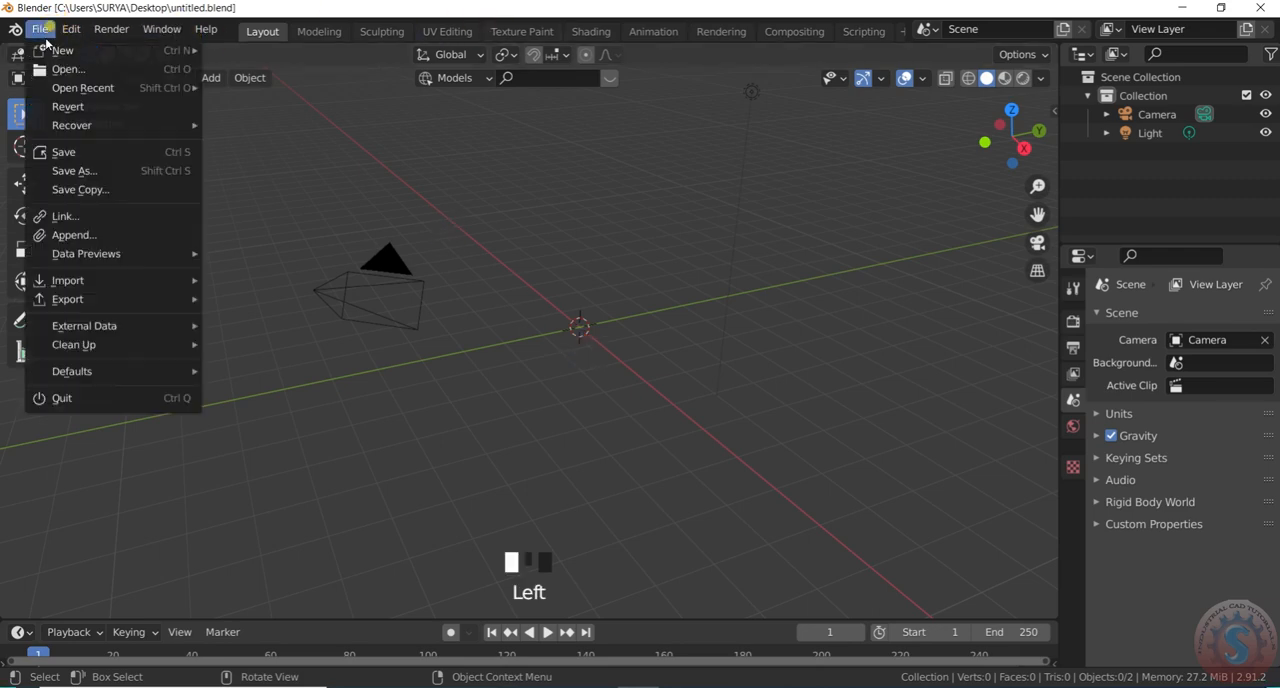
left_click(69, 149)
scroll(547, 380, "down", 3)
scroll(557, 340, "up", 3)
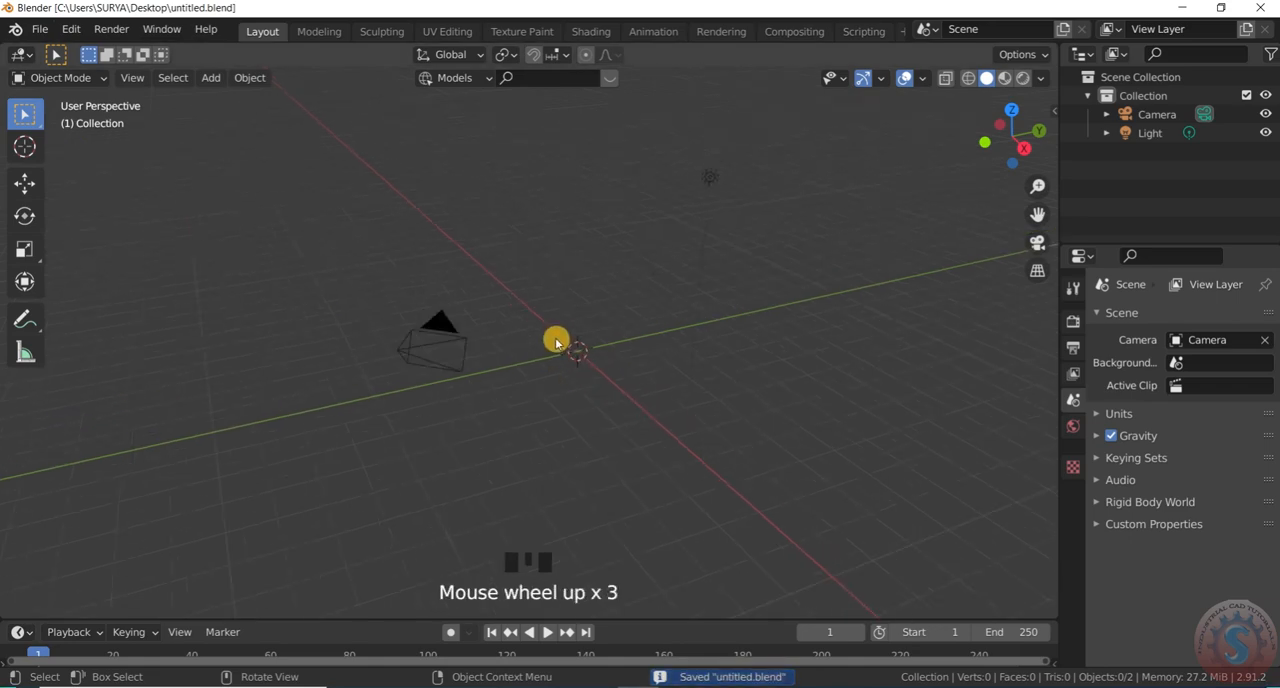
left_click(40, 28)
left_click(64, 158)
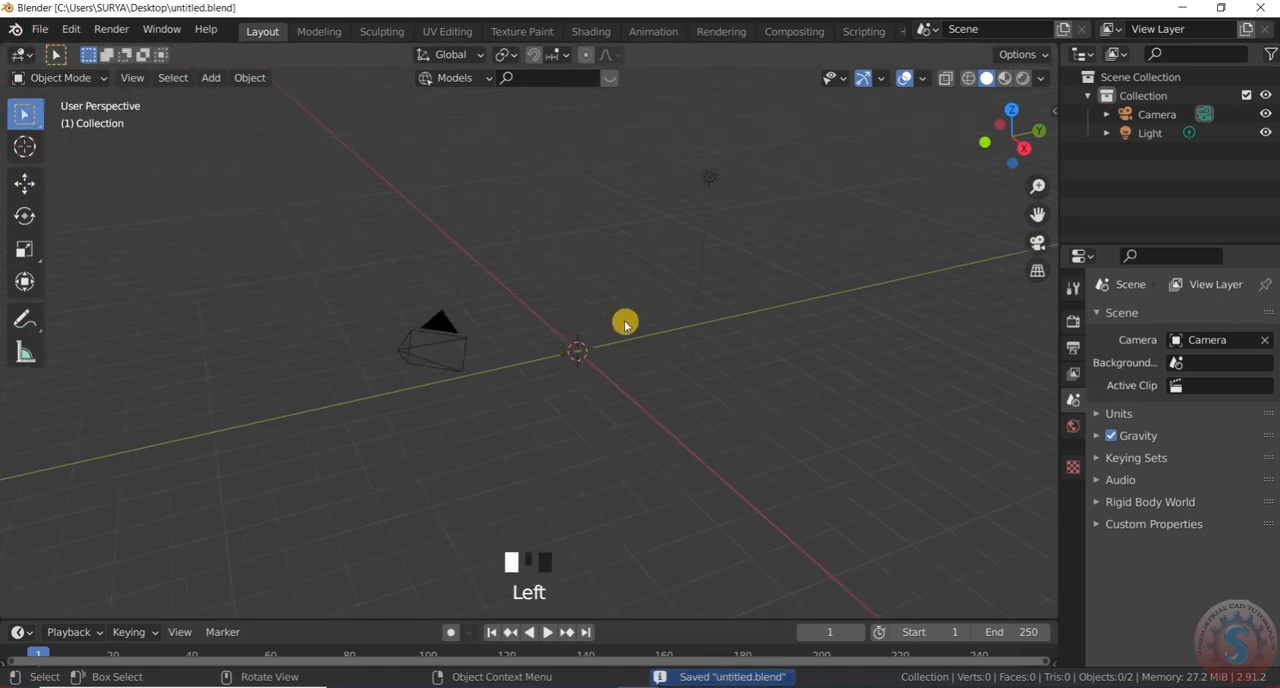
scroll(583, 336, "up", 3)
left_click(38, 29)
left_click(62, 151)
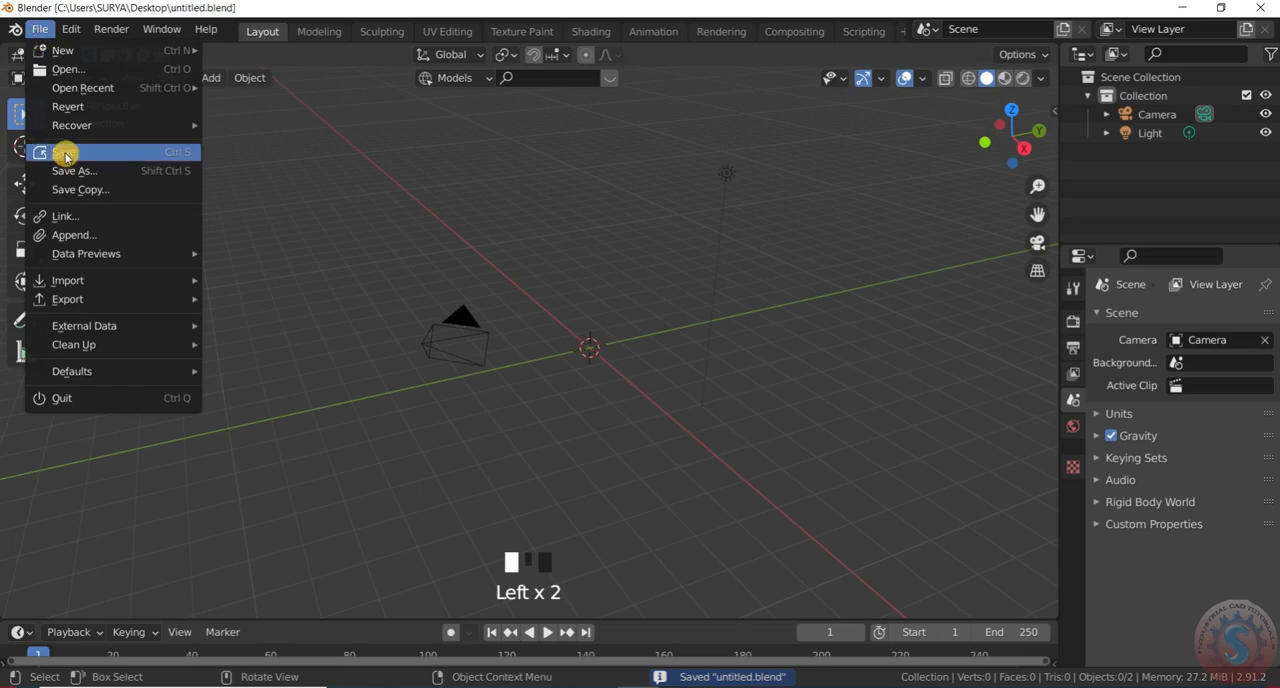
scroll(616, 328, "down", 3)
scroll(618, 328, "up", 3)
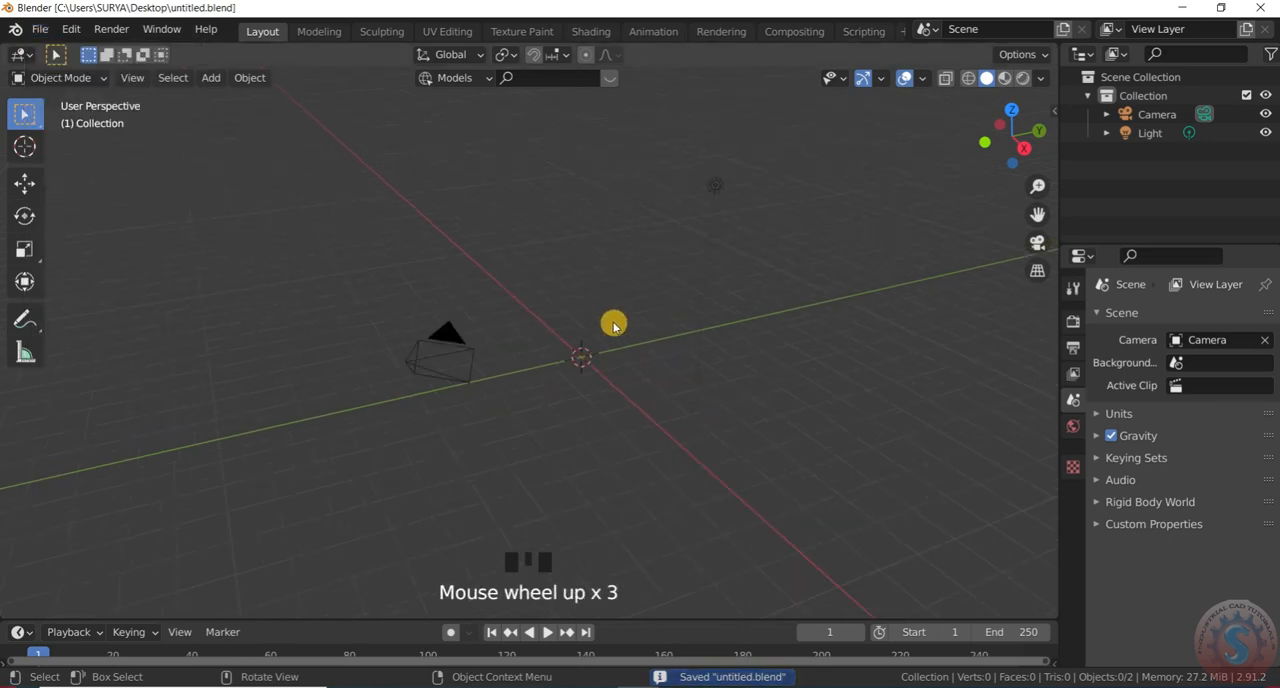
key("KP_0")
key("KP_0")
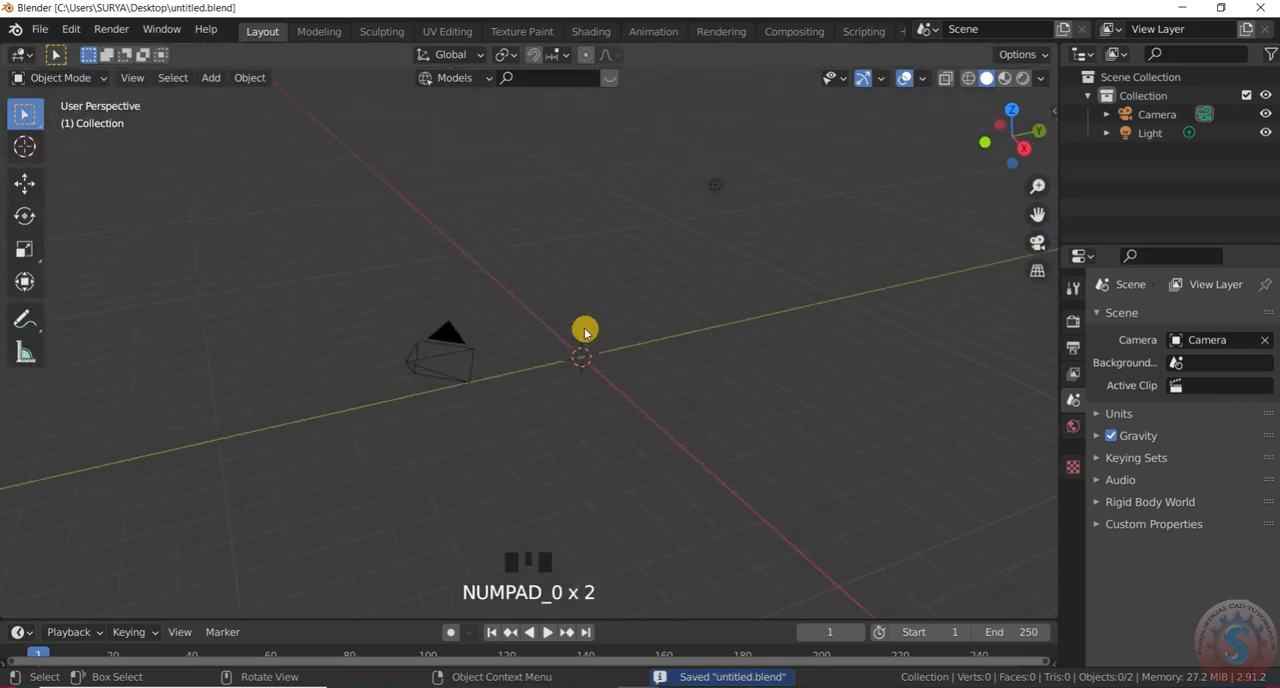
Add a cylinder mesh at the world origin and save the file
key("shift+a")
mouse_move(589, 313)
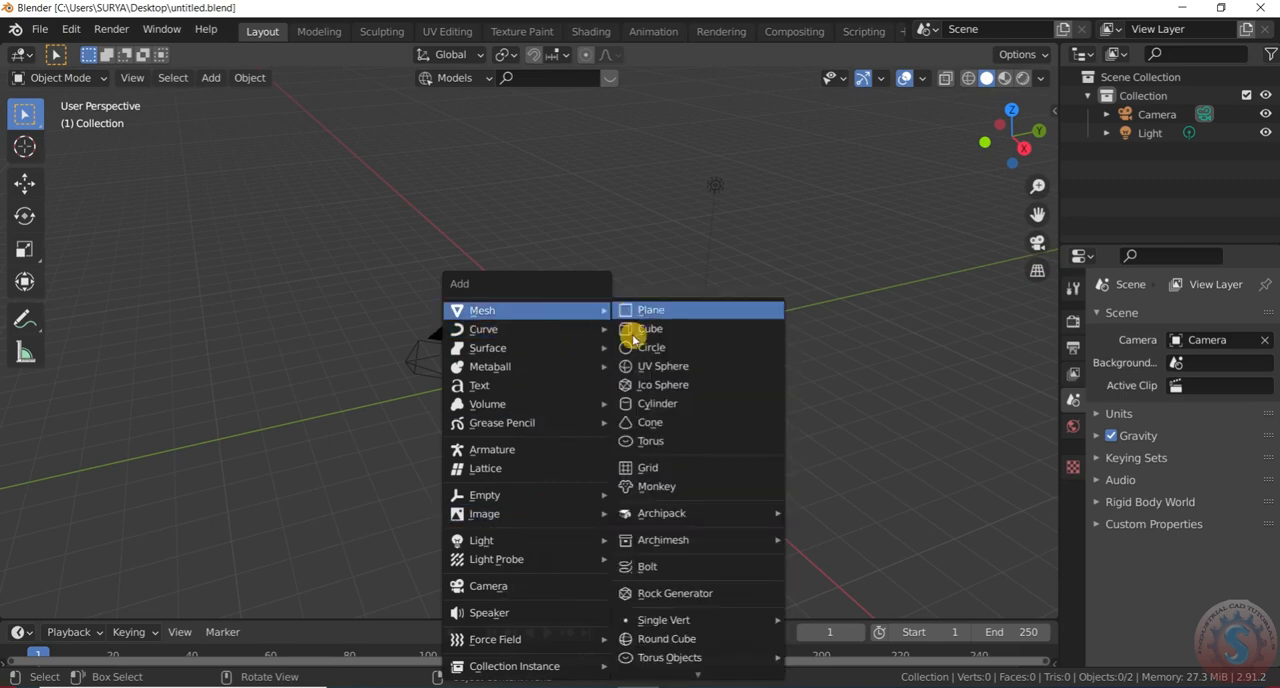
left_click(652, 404)
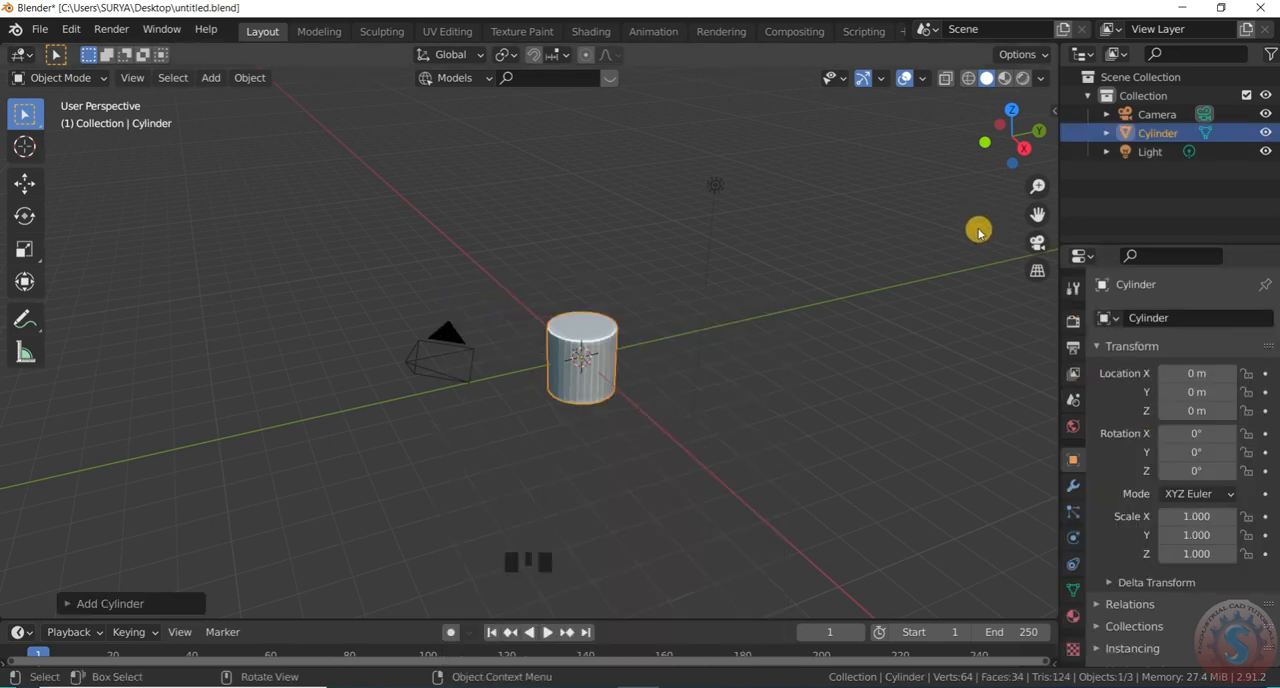
scroll(563, 368, "up", 2)
left_click(40, 28)
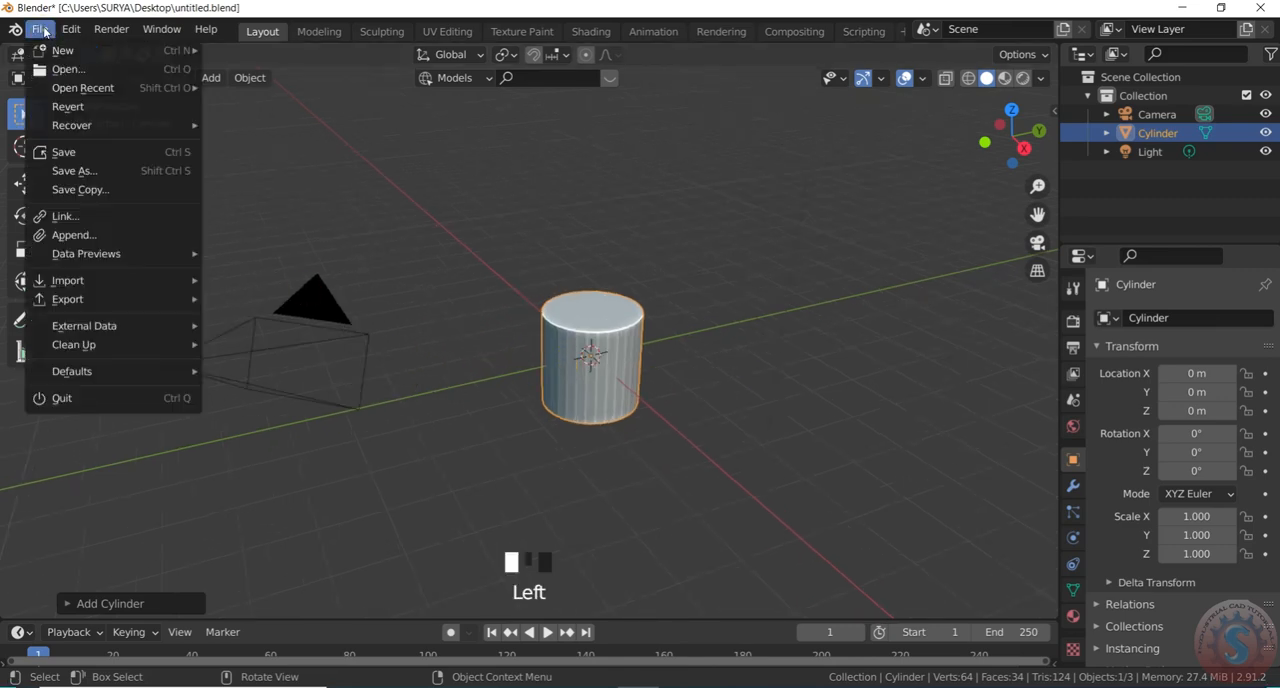
left_click(62, 147)
Raise the cylinder 1 m along the global Z axis
left_click(621, 377)
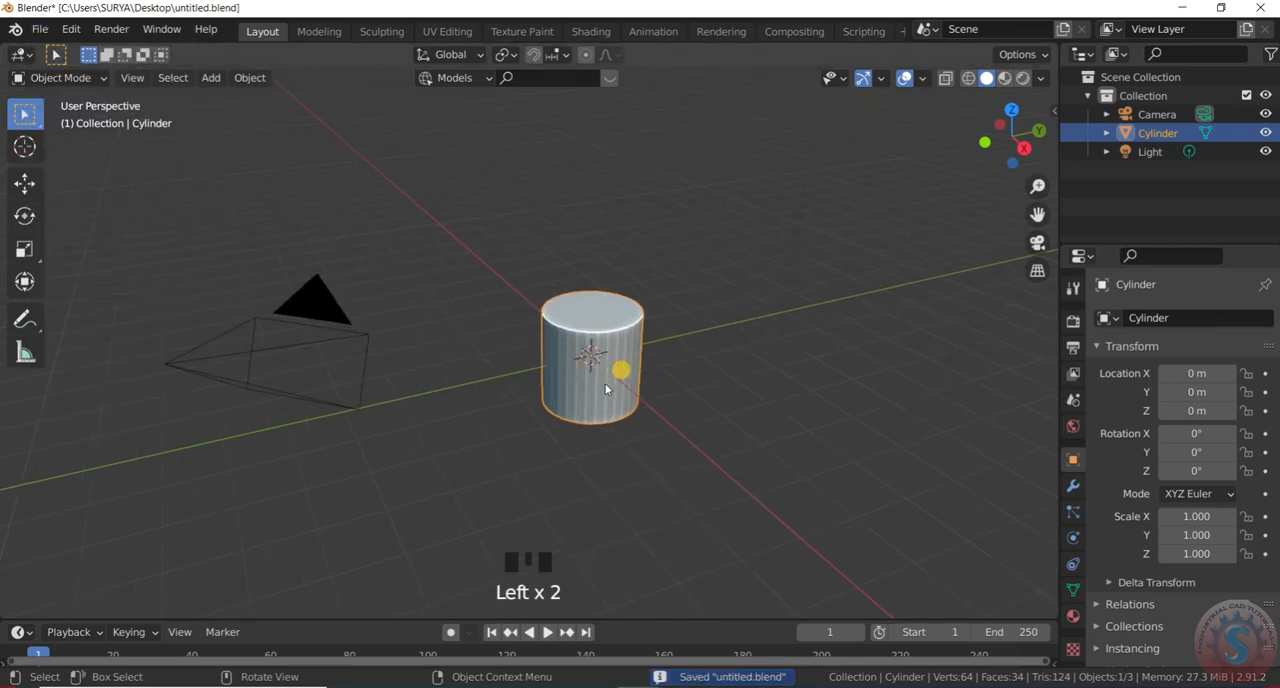
scroll(608, 394, "up", 1)
key("g")
key("z")
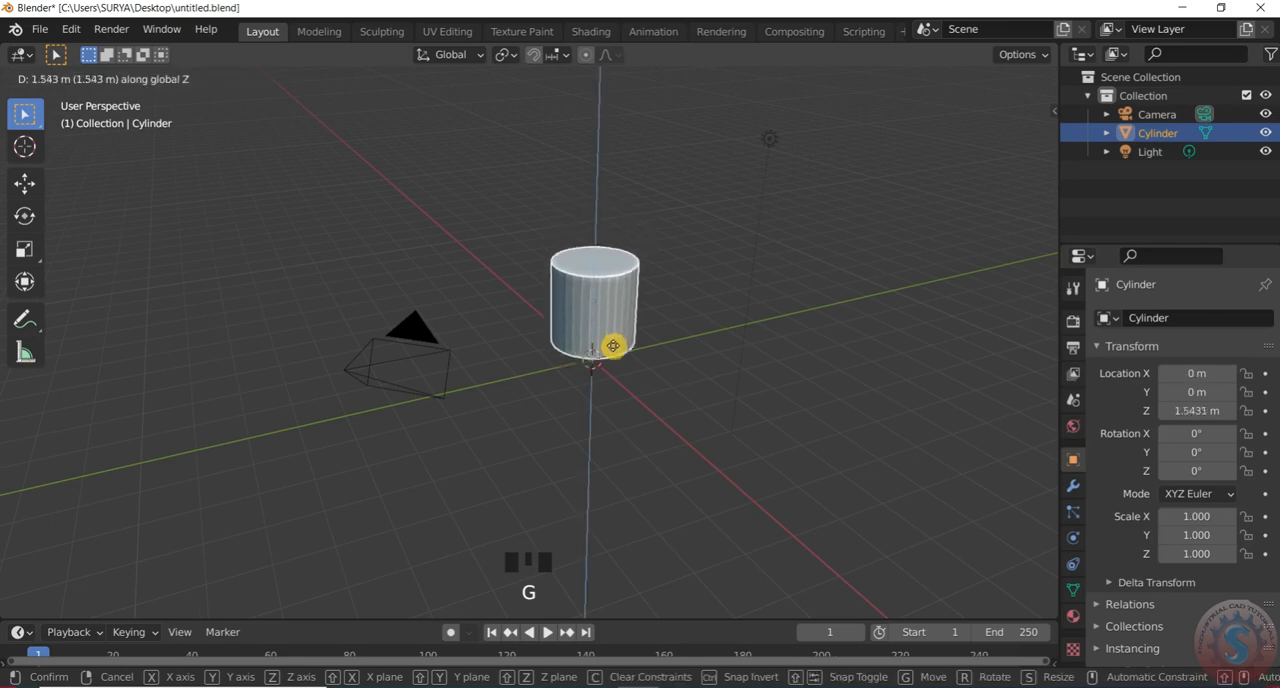
left_click(611, 350)
scroll(540, 300, "up", 3)
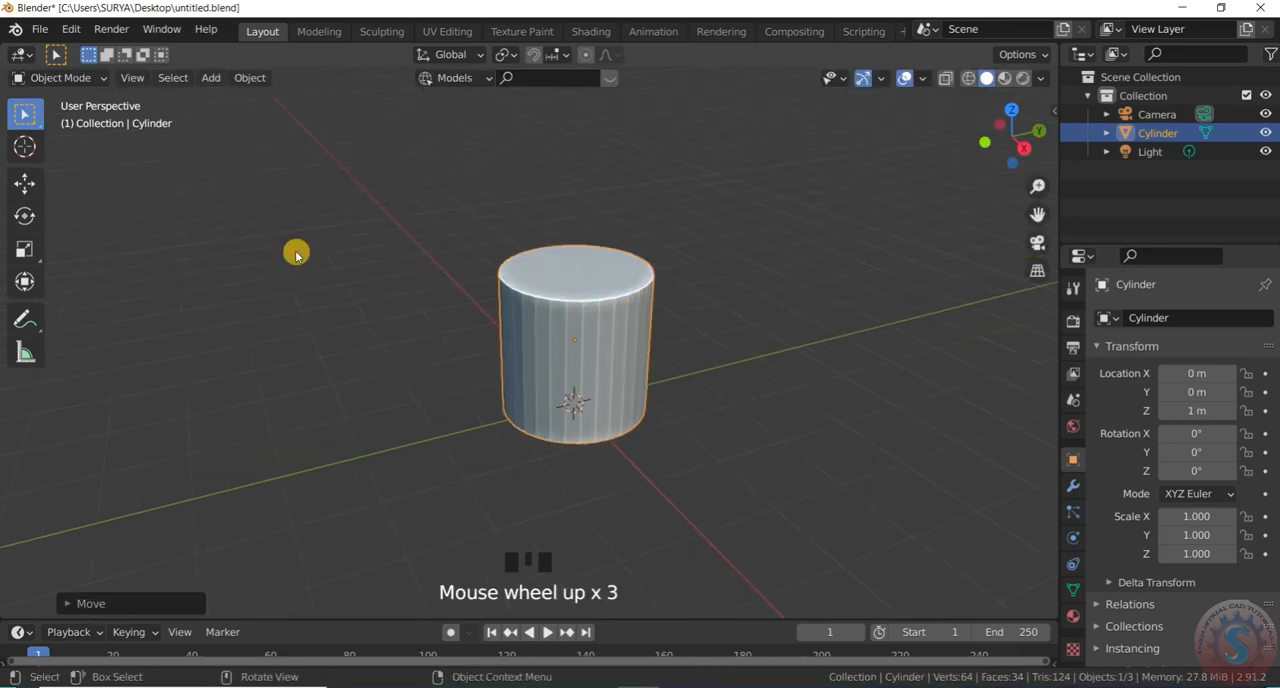
Enter Edit Mode on the cylinder and add a horizontal loop cut close to its top rim
left_click(75, 83)
left_click(57, 117)
scroll(569, 334, "up", 2)
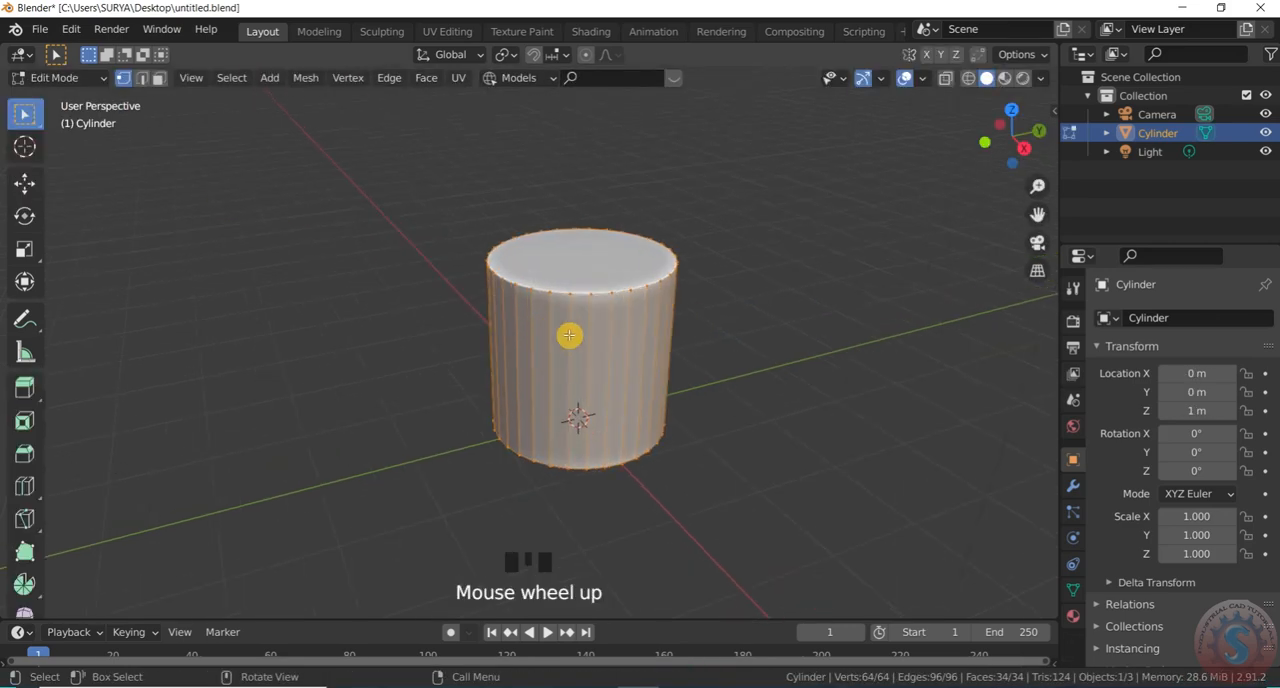
key("ctrl+r")
left_click(585, 325)
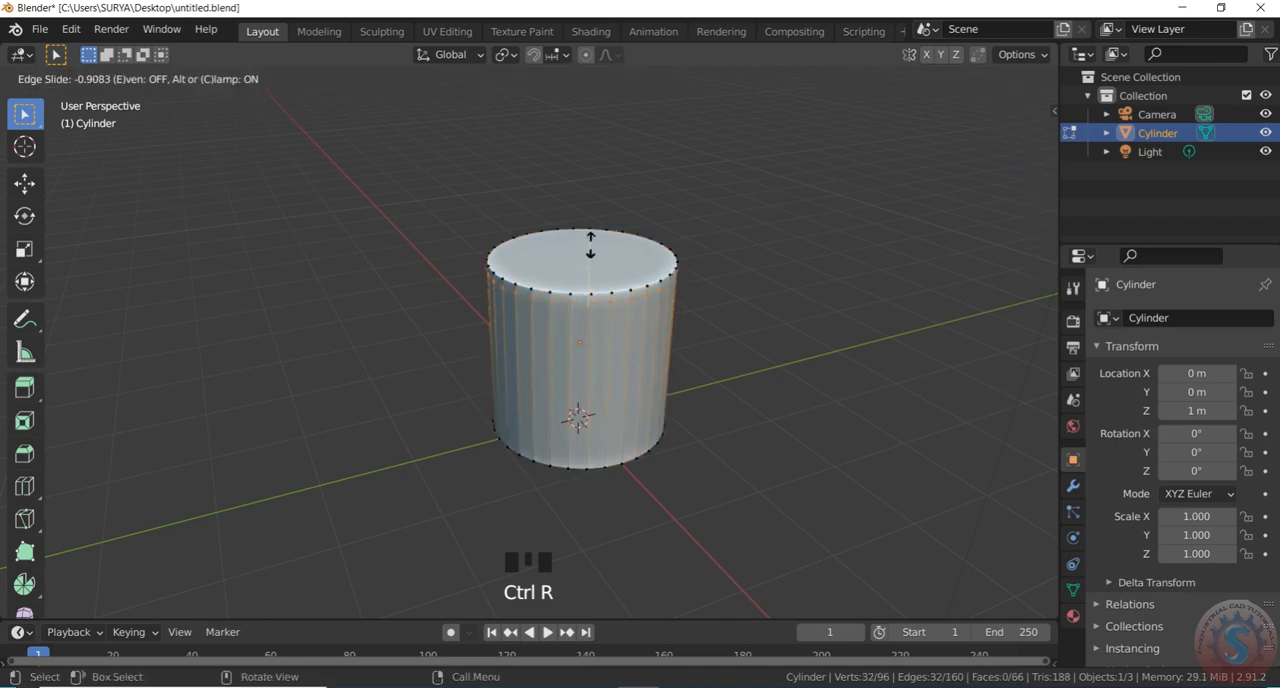
left_click(587, 258)
Add a second horizontal loop cut close to the cylinder's bottom rim
key("ctrl+r")
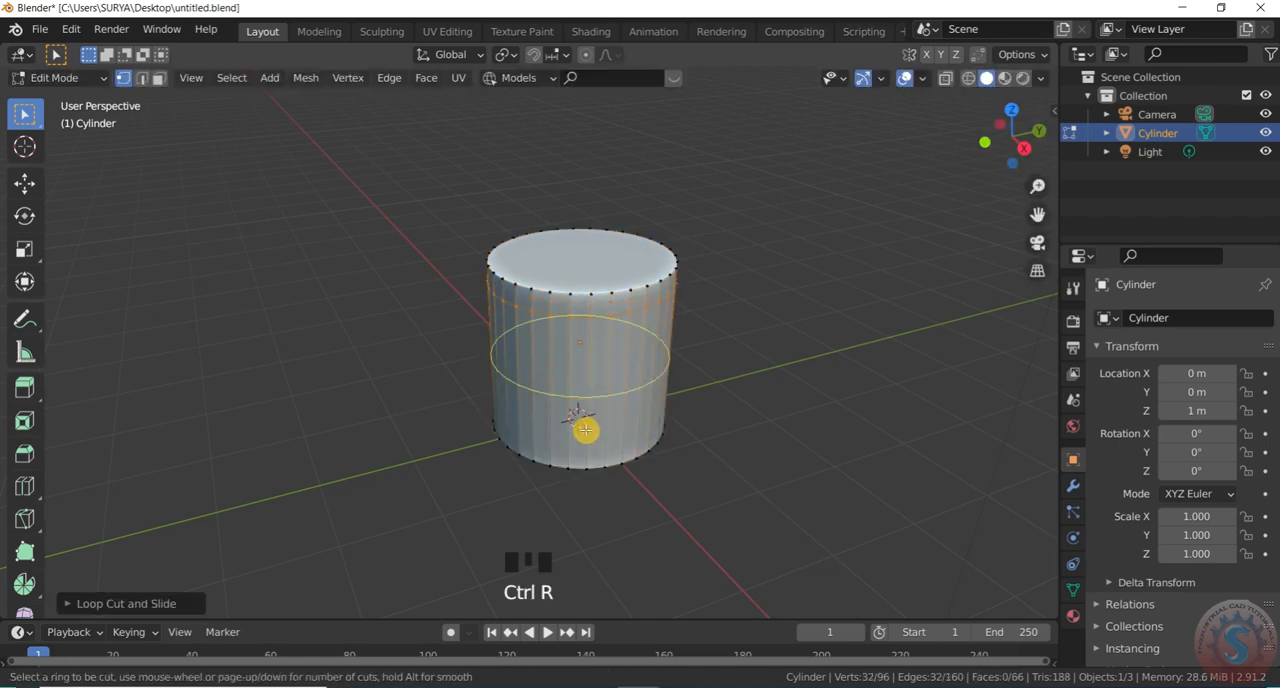
left_click(585, 428)
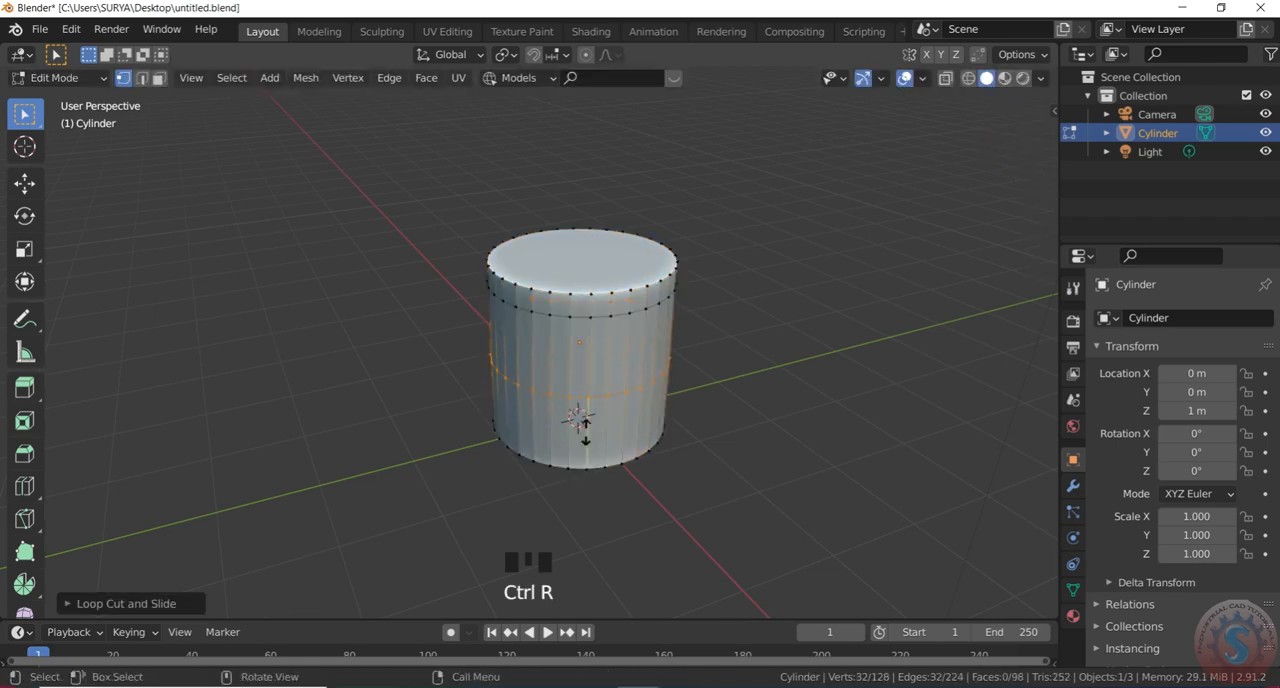
left_click(570, 490)
scroll(628, 318, "up", 1)
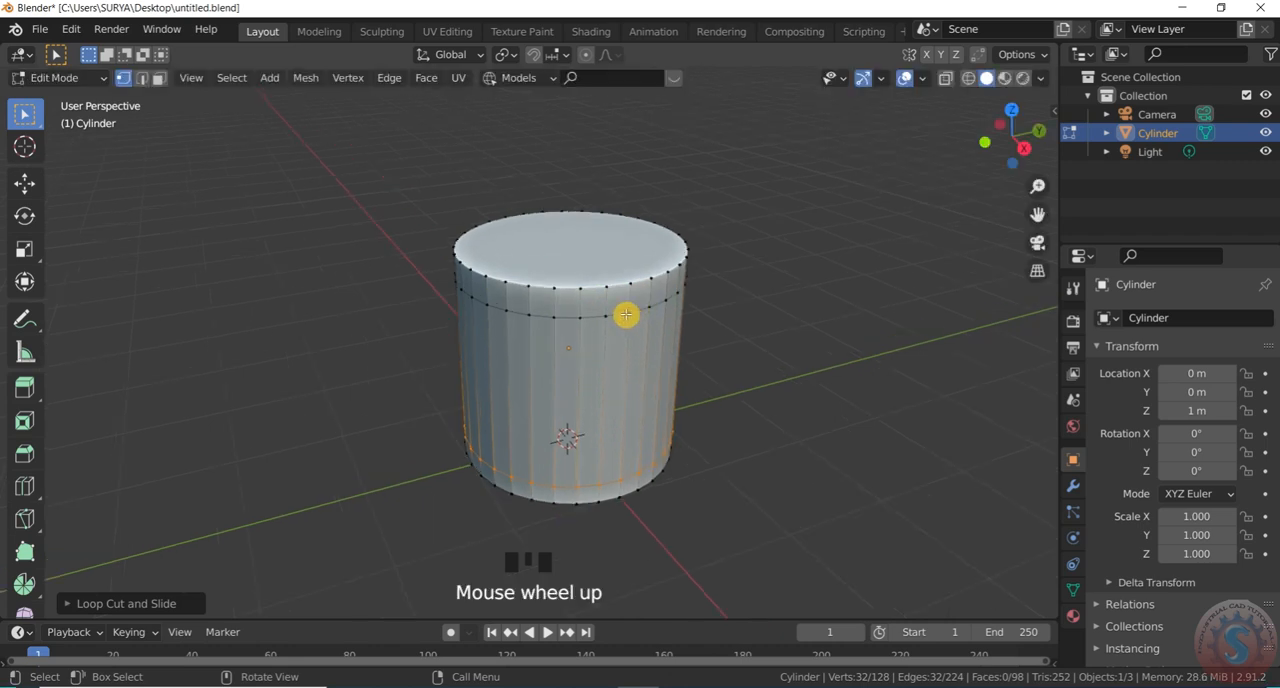
Select the upper horizontal edge loop in edge select mode and scale it outward into a wide shoulder
left_click(626, 316, "alt")
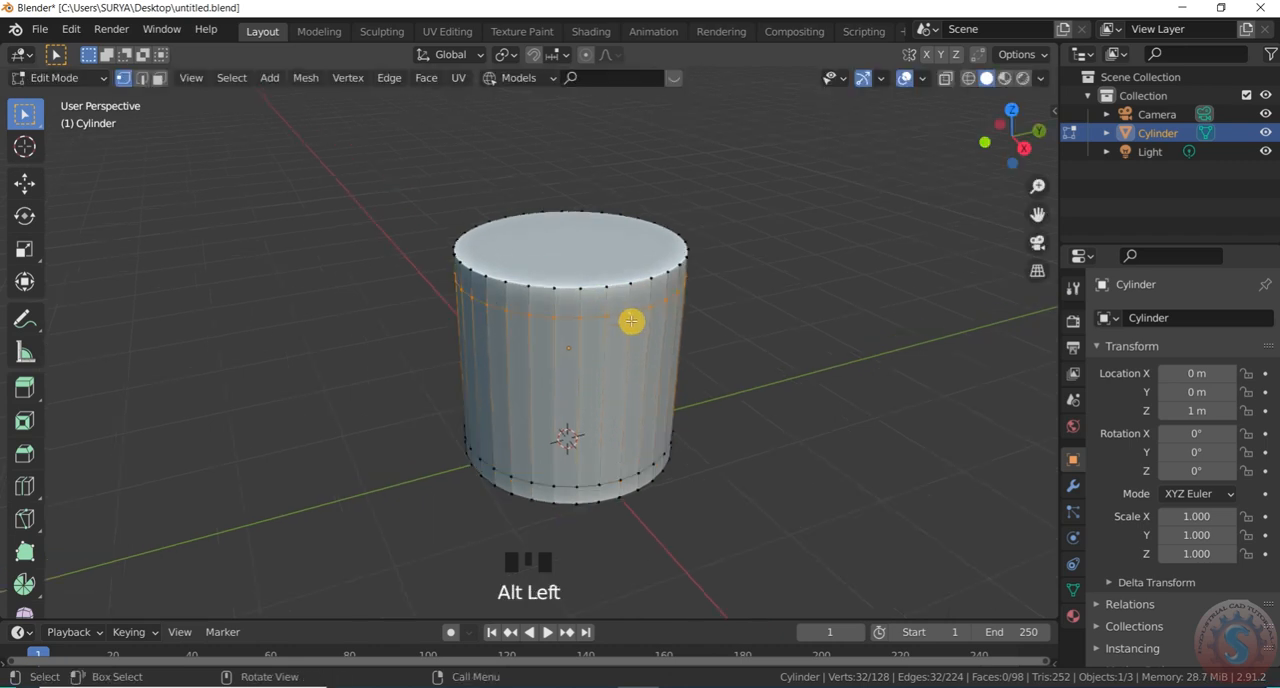
left_click(141, 77)
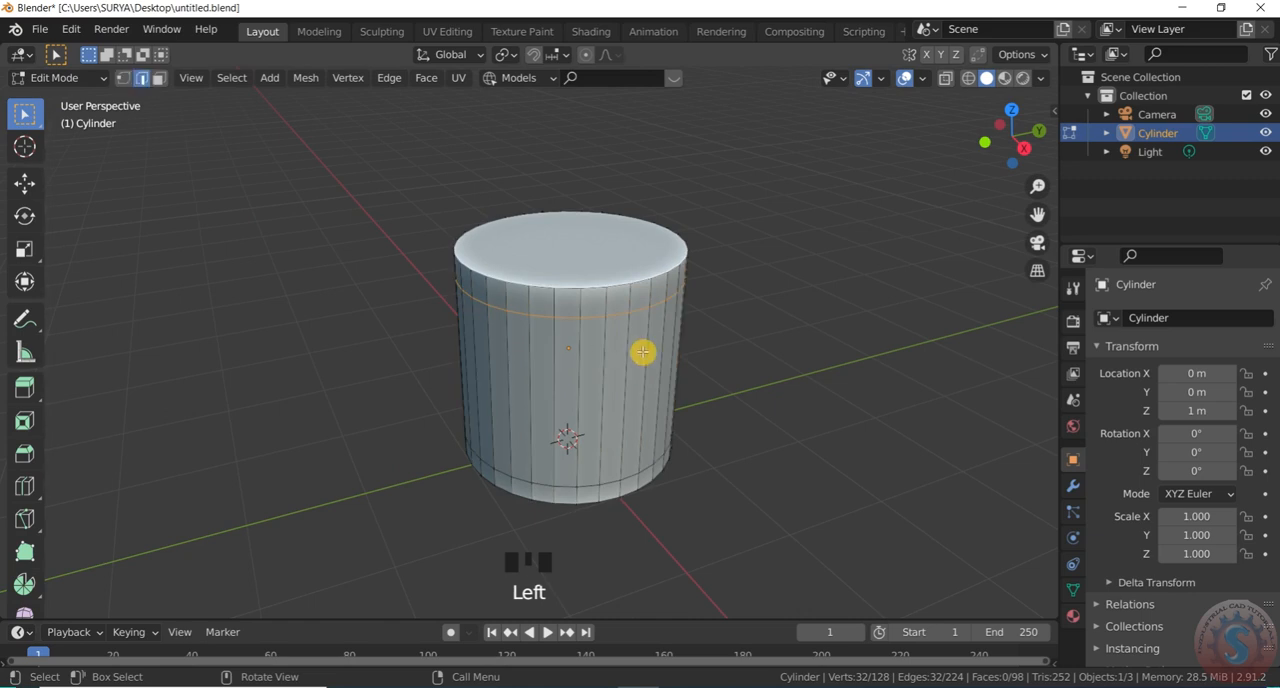
key("s")
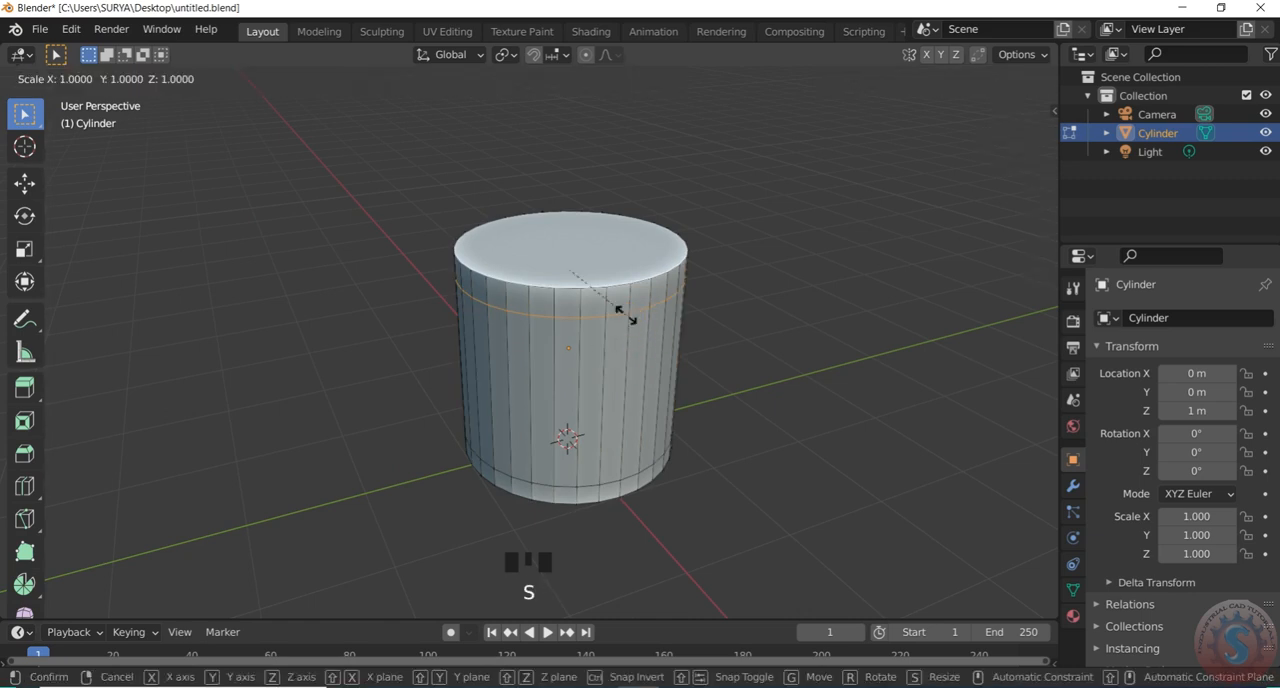
left_click(653, 332)
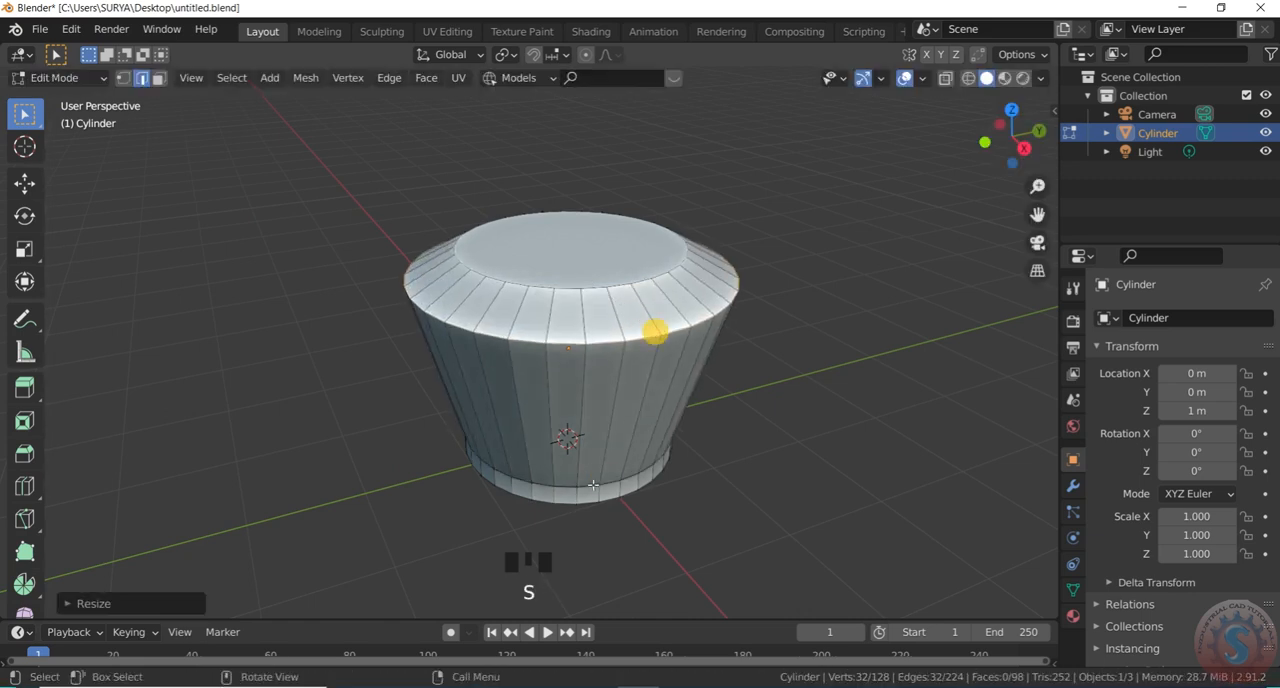
Select the lower horizontal edge loop and scale it inward to form a narrow waist above the base
left_click(614, 483)
left_click(616, 484, "alt")
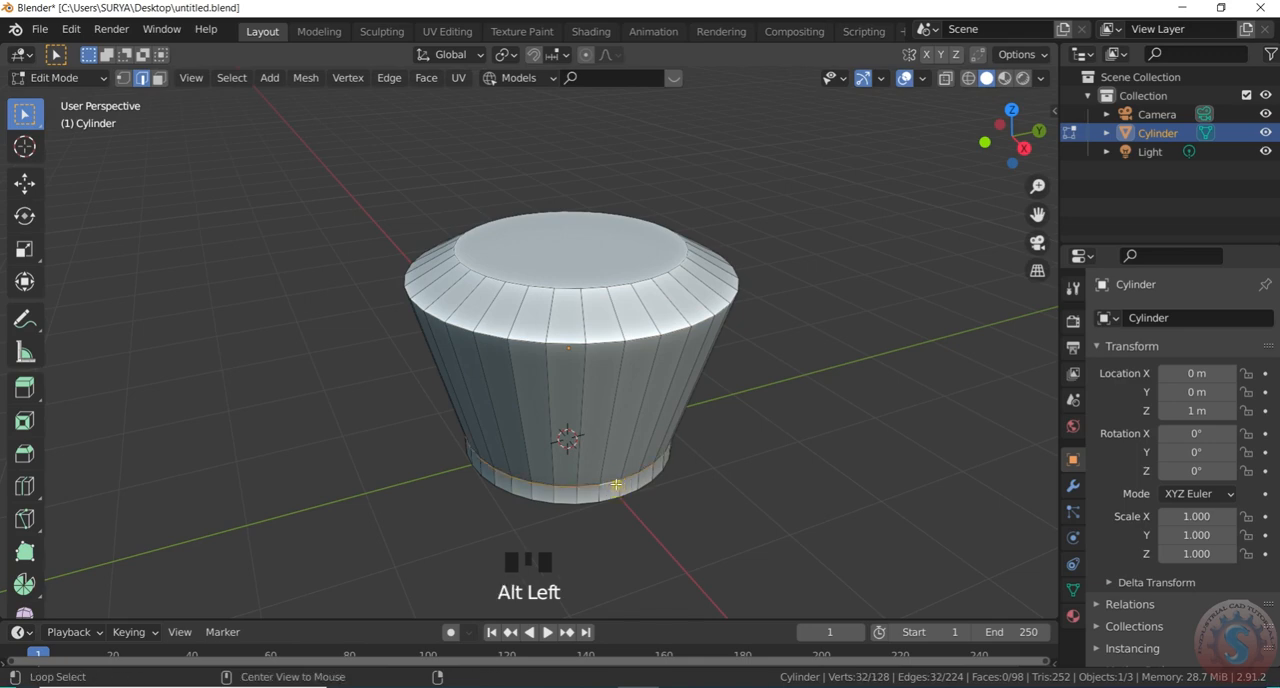
key("s")
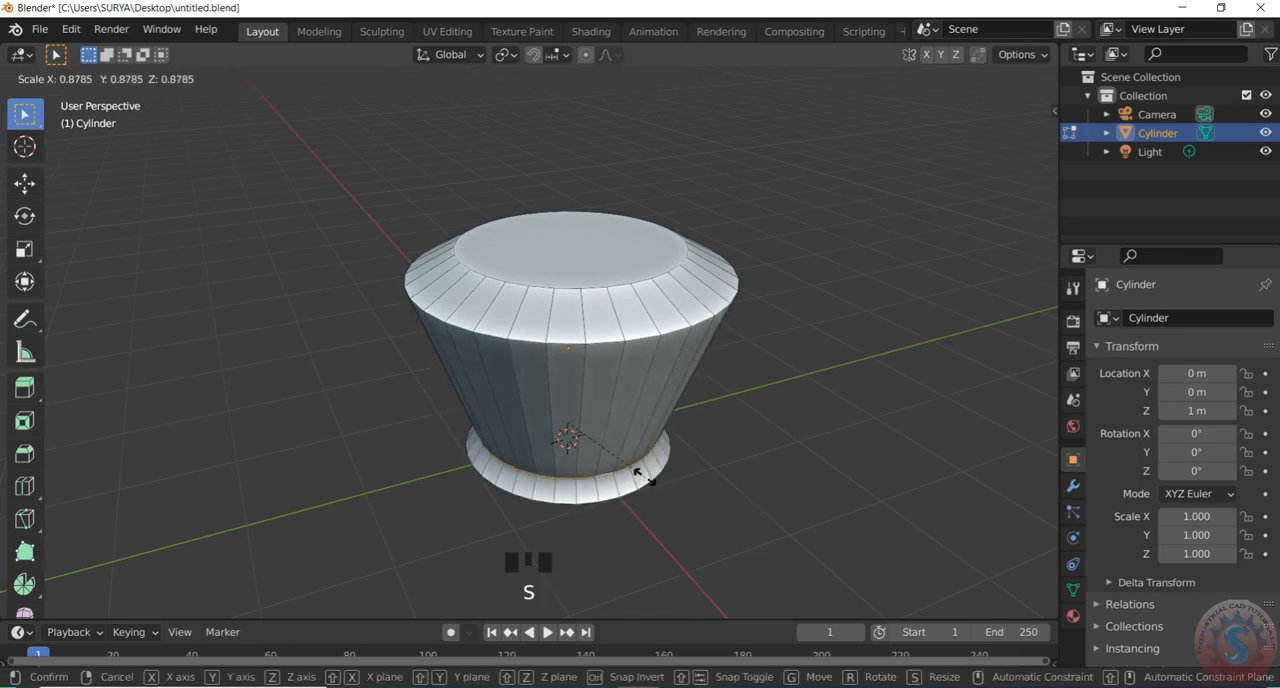
left_click(620, 458)
Select the cylinder's top face in face select mode and extrude it upward into a short neck
left_click(571, 243)
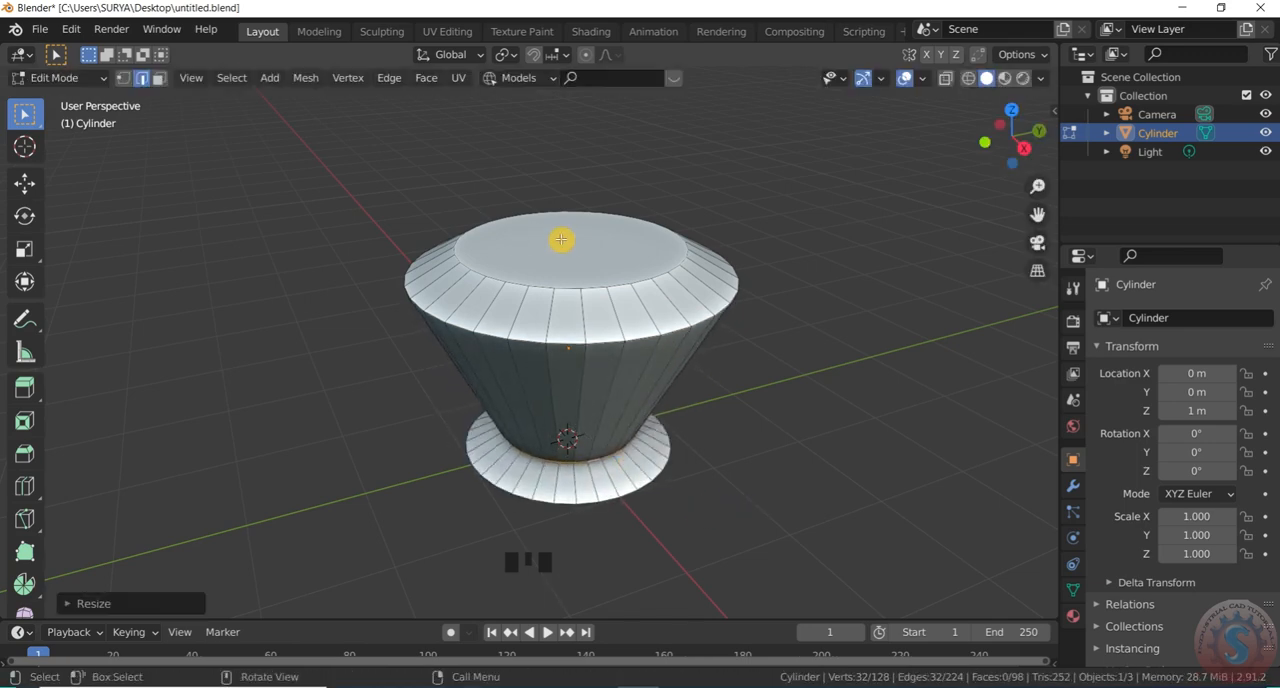
left_click(158, 78)
left_click(584, 254)
key("e")
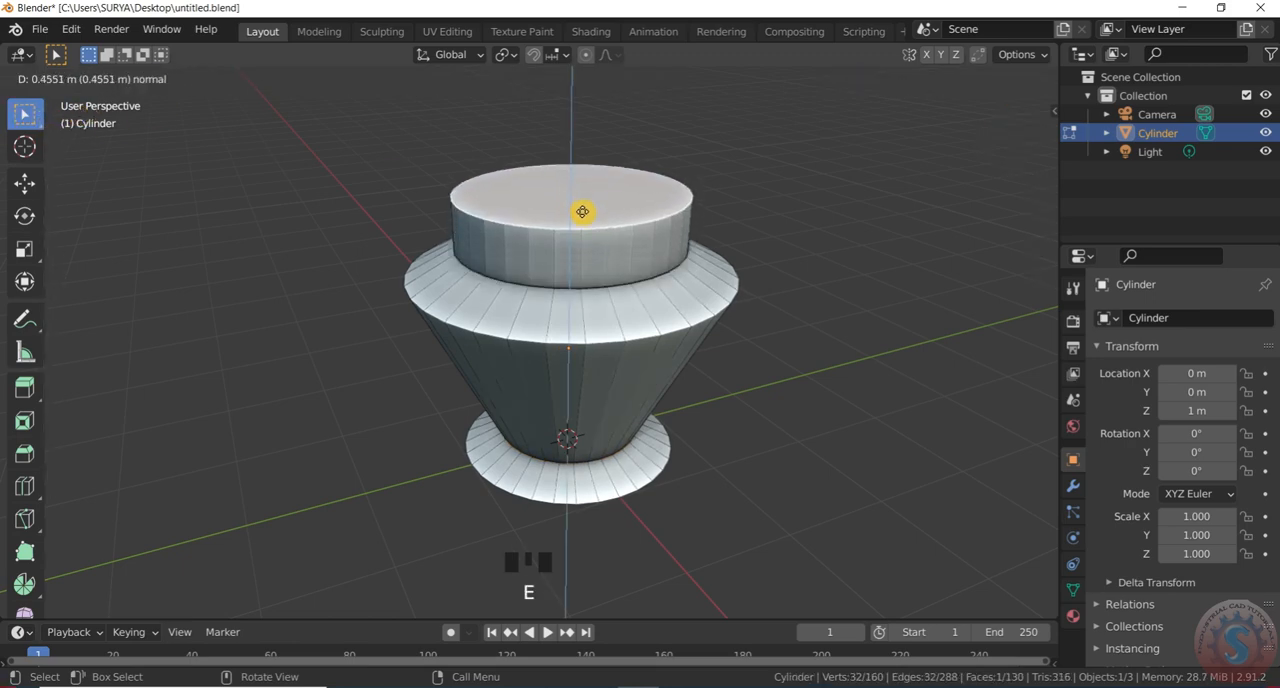
left_click(582, 219)
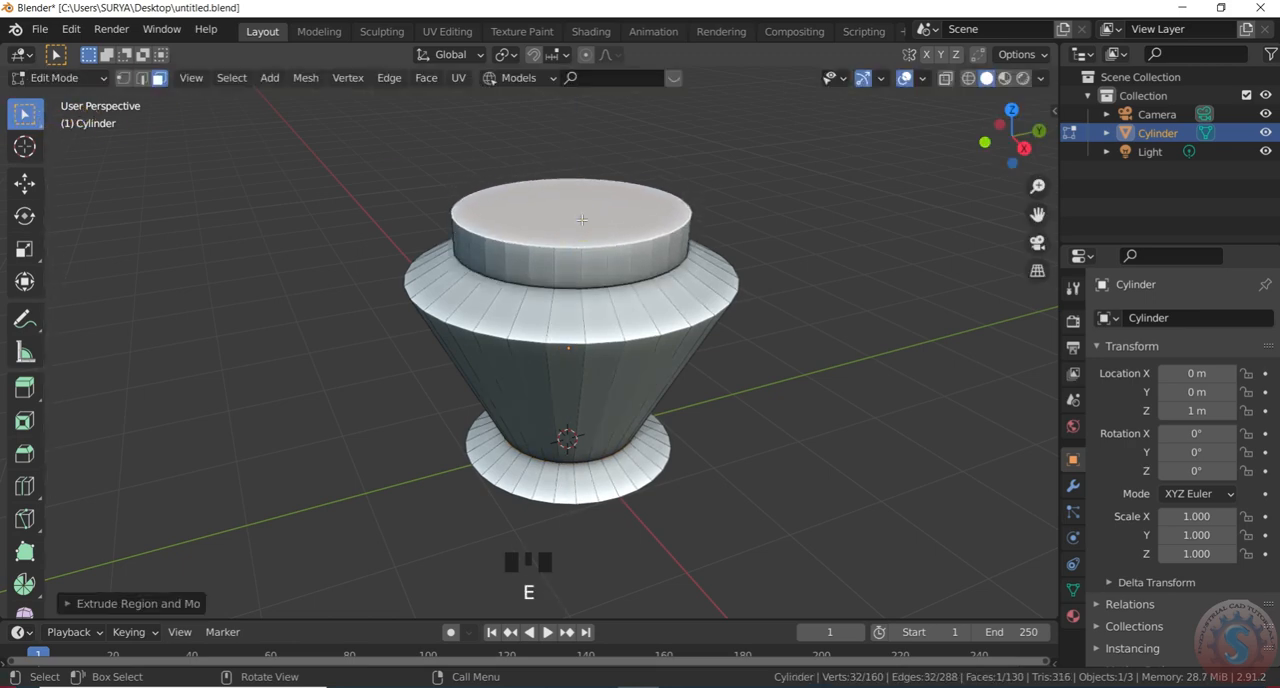
Extrude the neck's top edge loop in place, scale it outward to about 1.19 as a lip, and extrude the lip's outer edge again
left_click(631, 243, "alt")
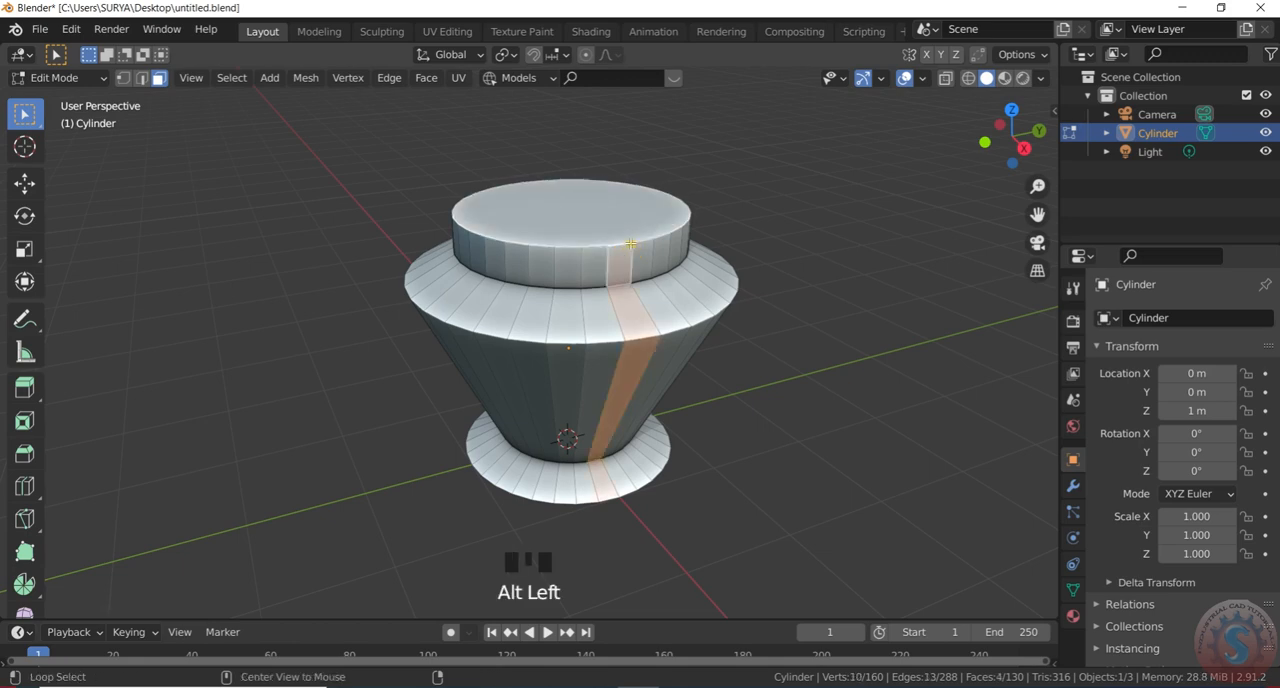
left_click(144, 78)
left_click(632, 250, "alt")
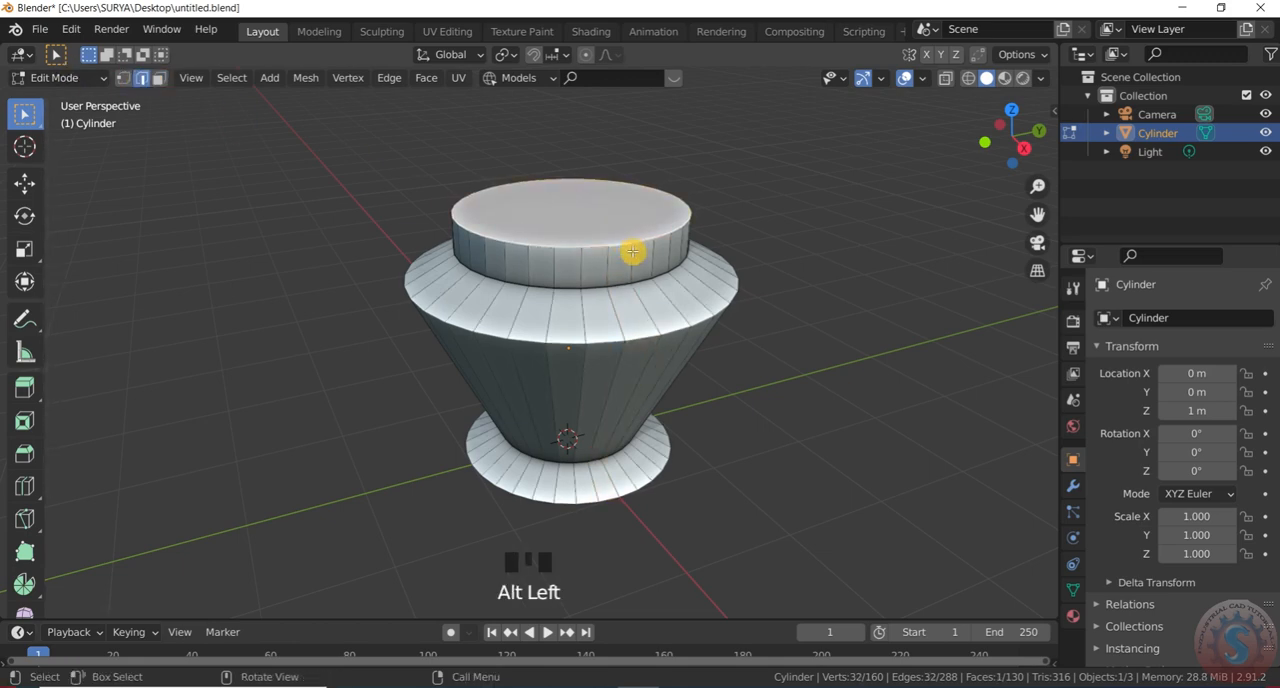
key("e")
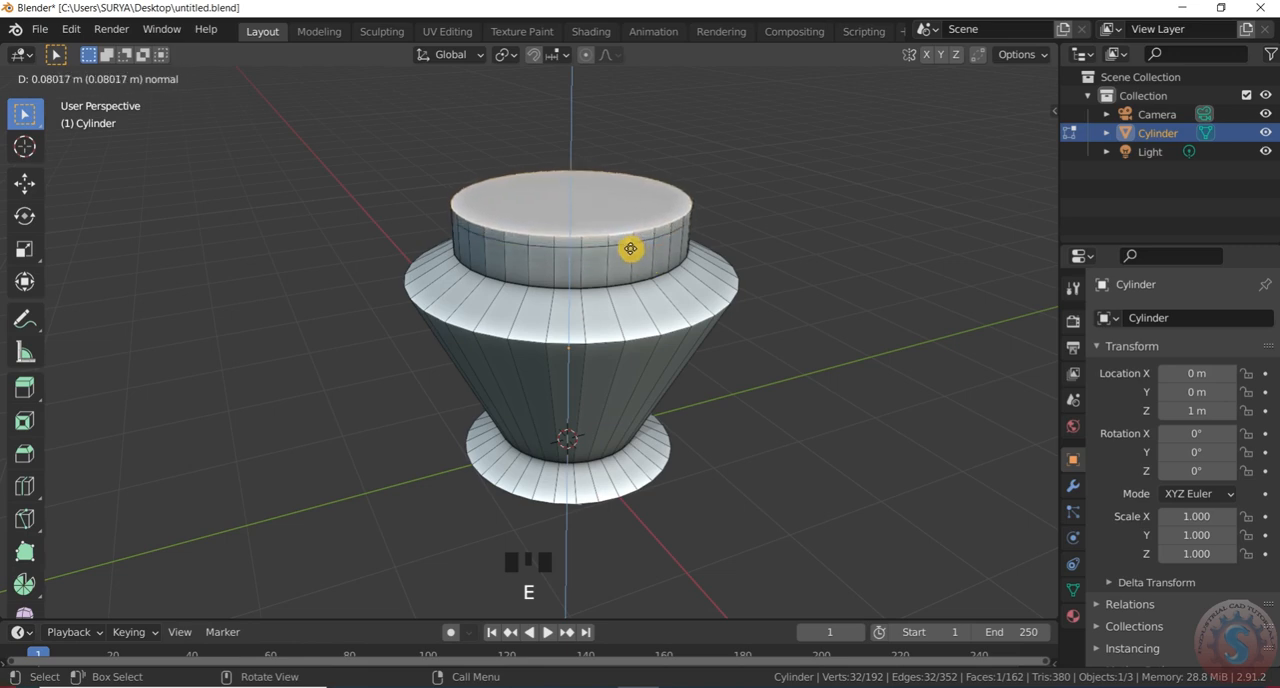
right_click(631, 255)
key("s")
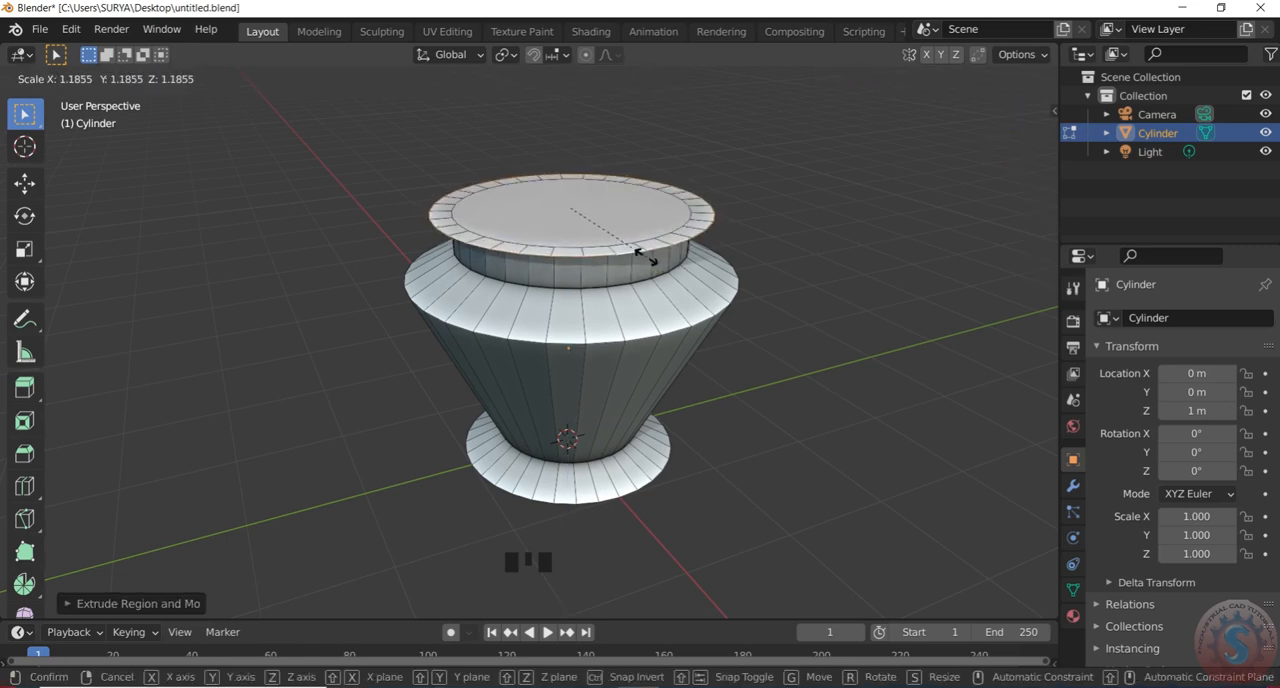
left_click(641, 257)
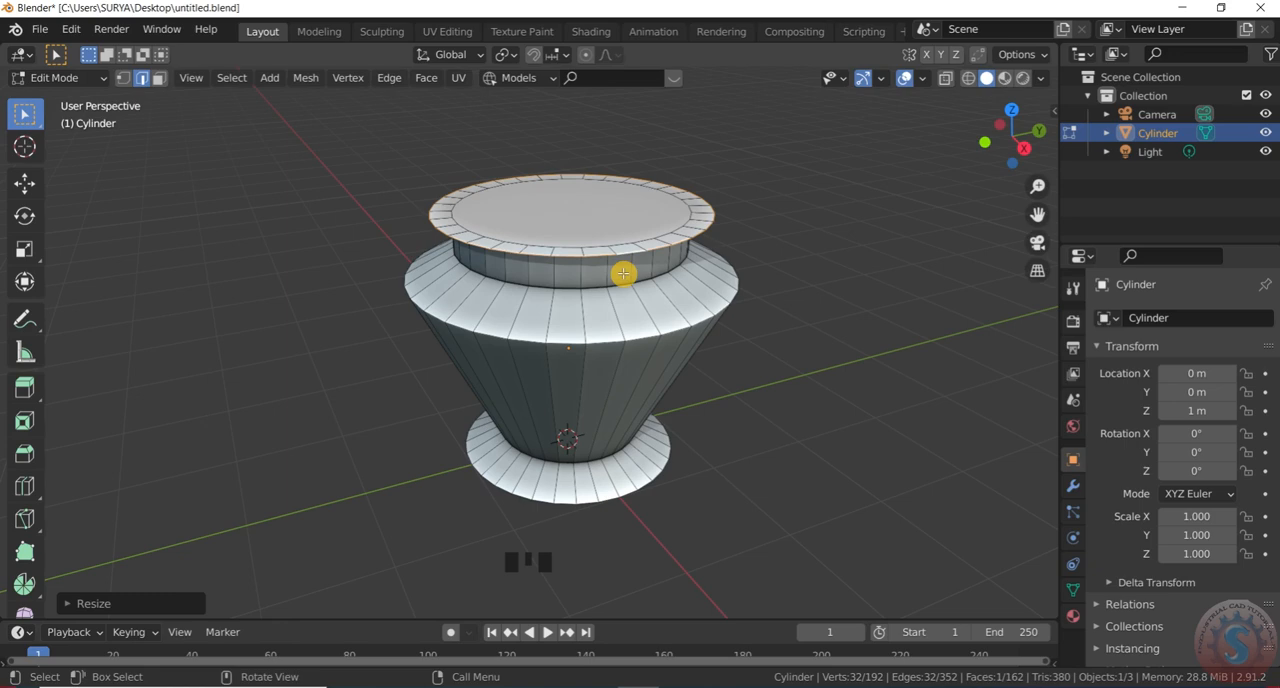
key("e")
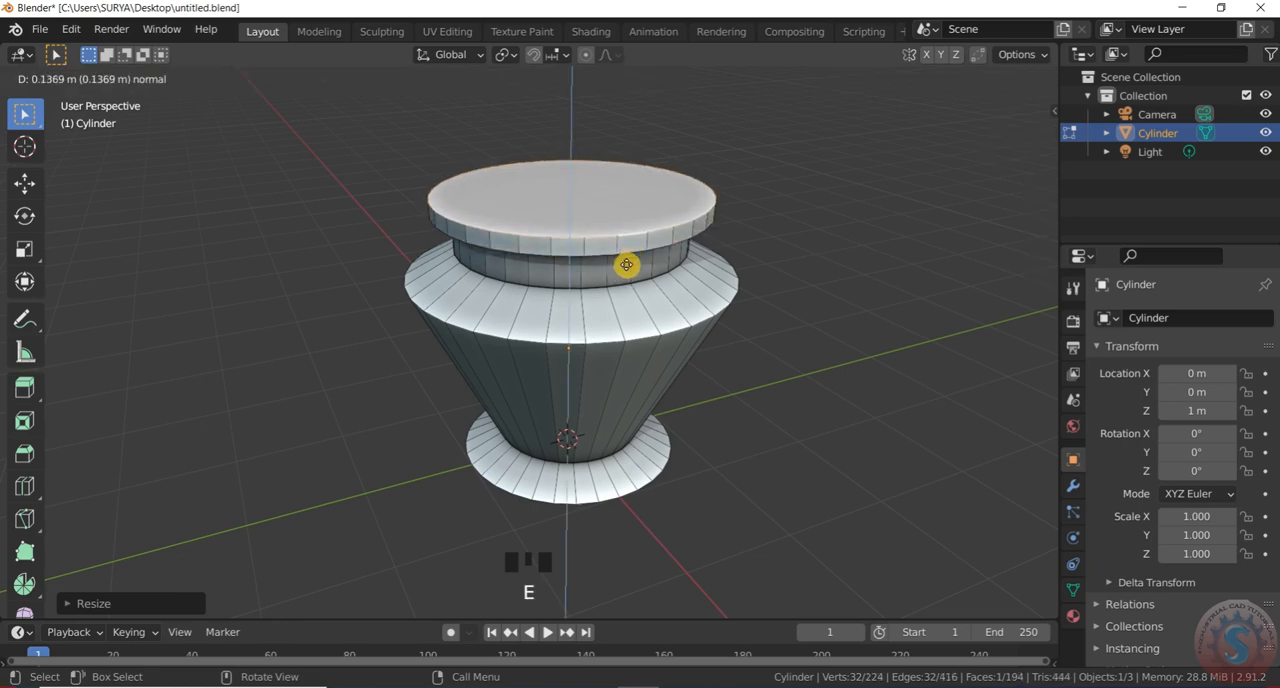
left_click(616, 277)
Select the top face inside the lip in face select mode and delete it to open the pot
left_click(603, 221)
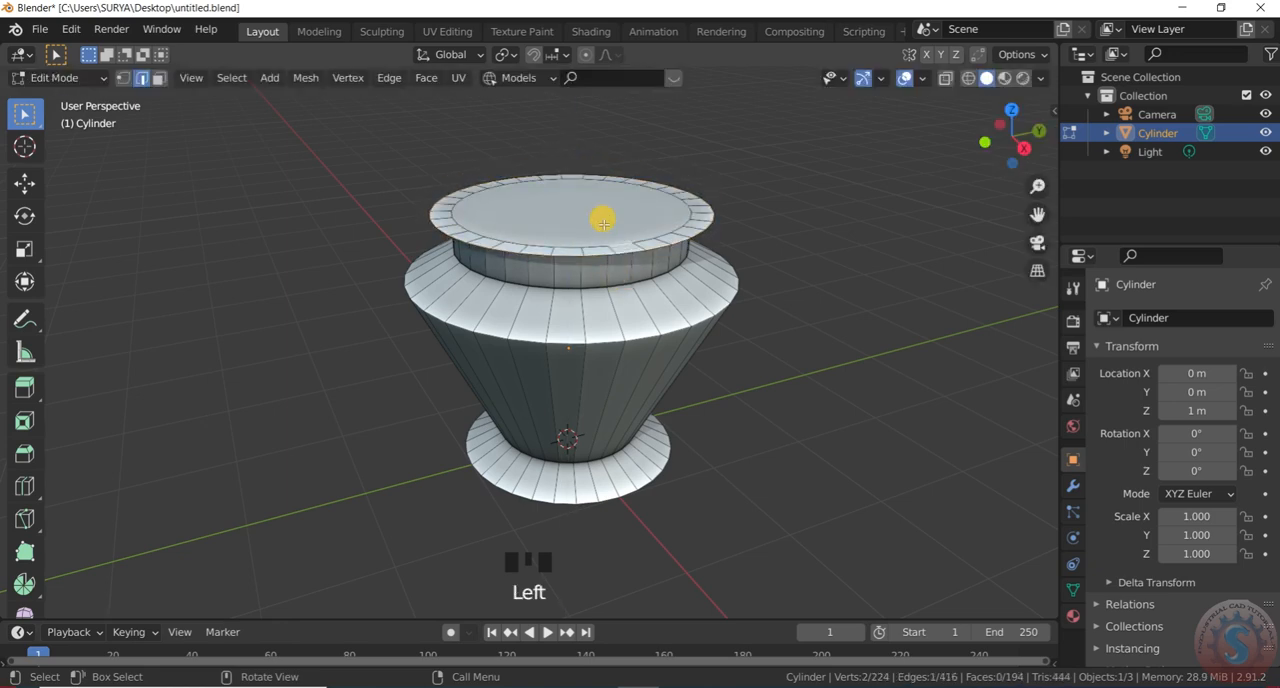
left_click(159, 78)
left_click(607, 212)
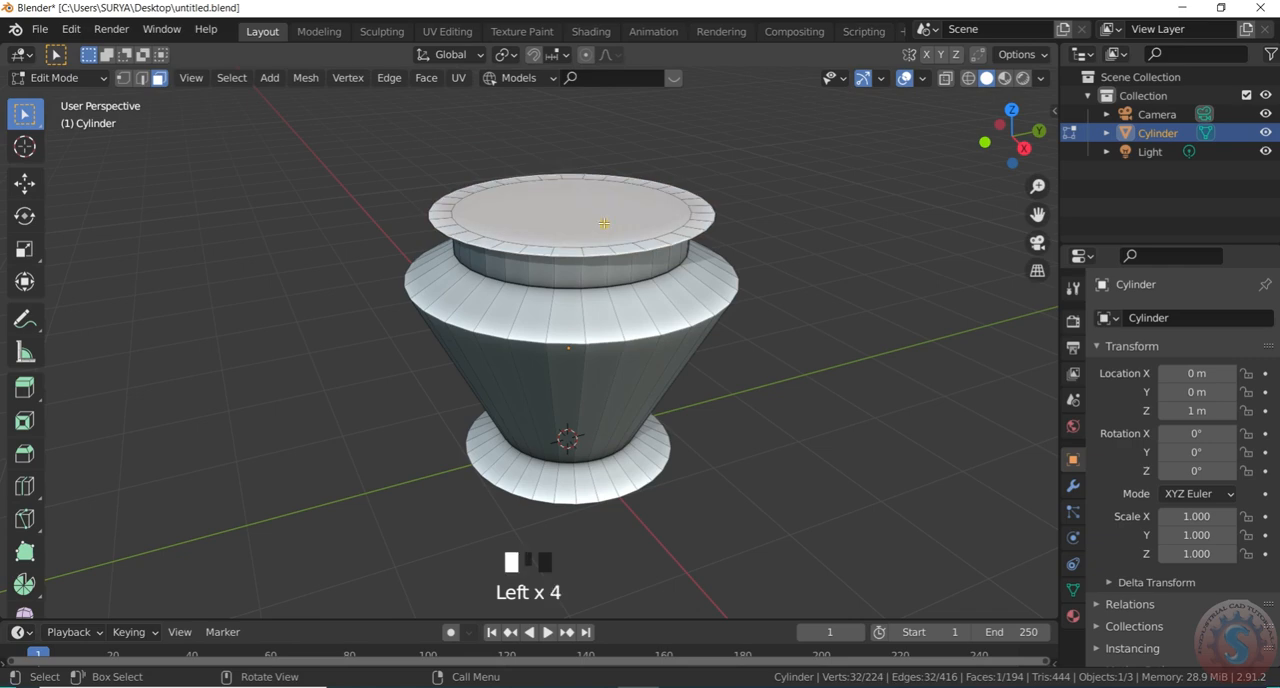
key("Delete")
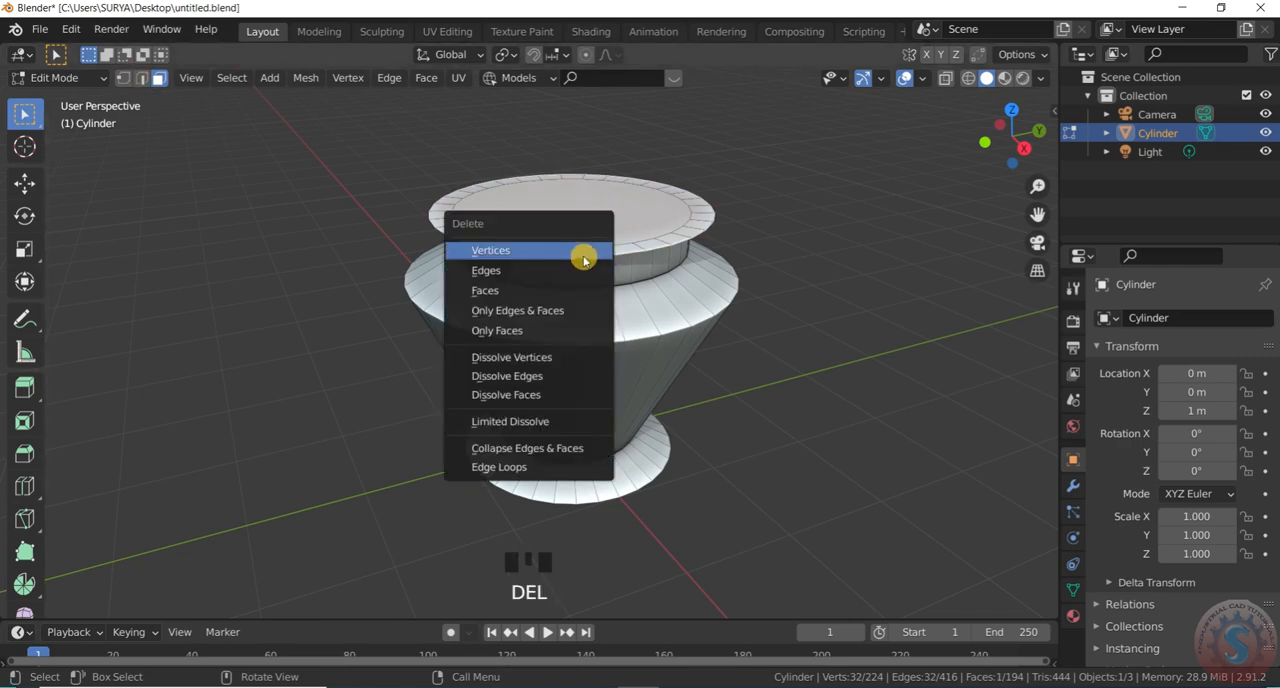
left_click(564, 287)
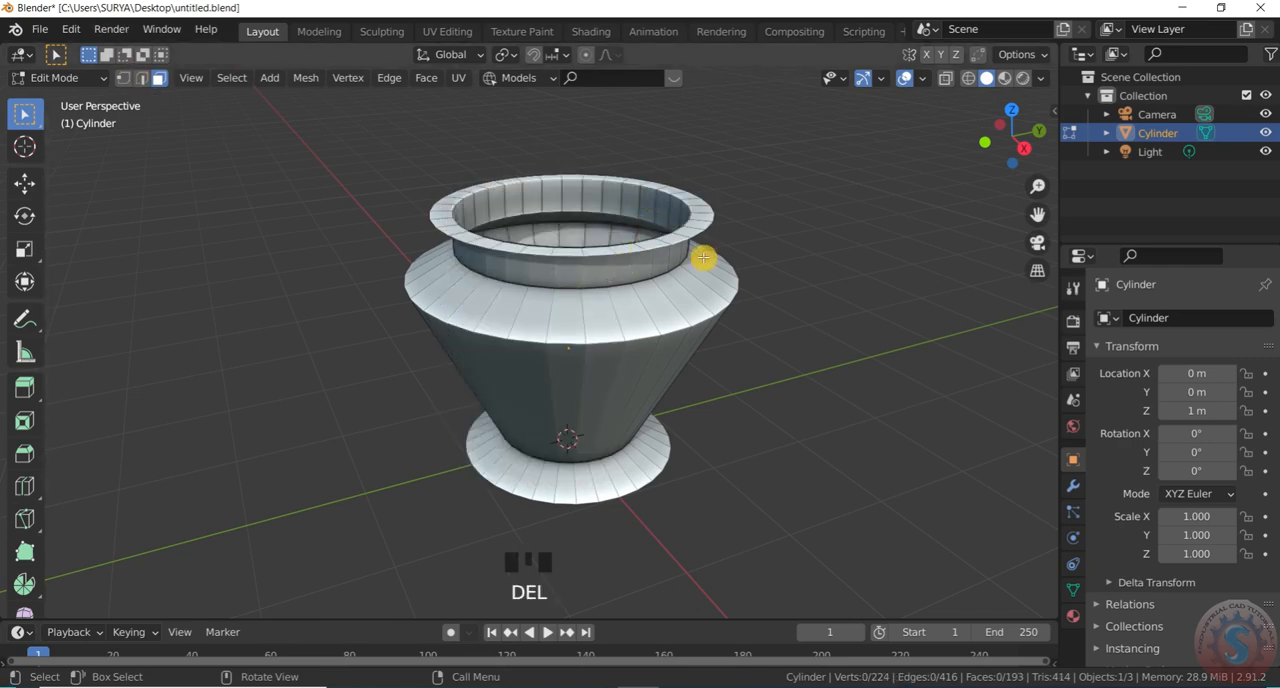
Switch the pot back to Object Mode and save the file
scroll(703, 257, "down", 1)
scroll(1000, 124, "up", 1)
left_click_drag(991, 138, 955, 139)
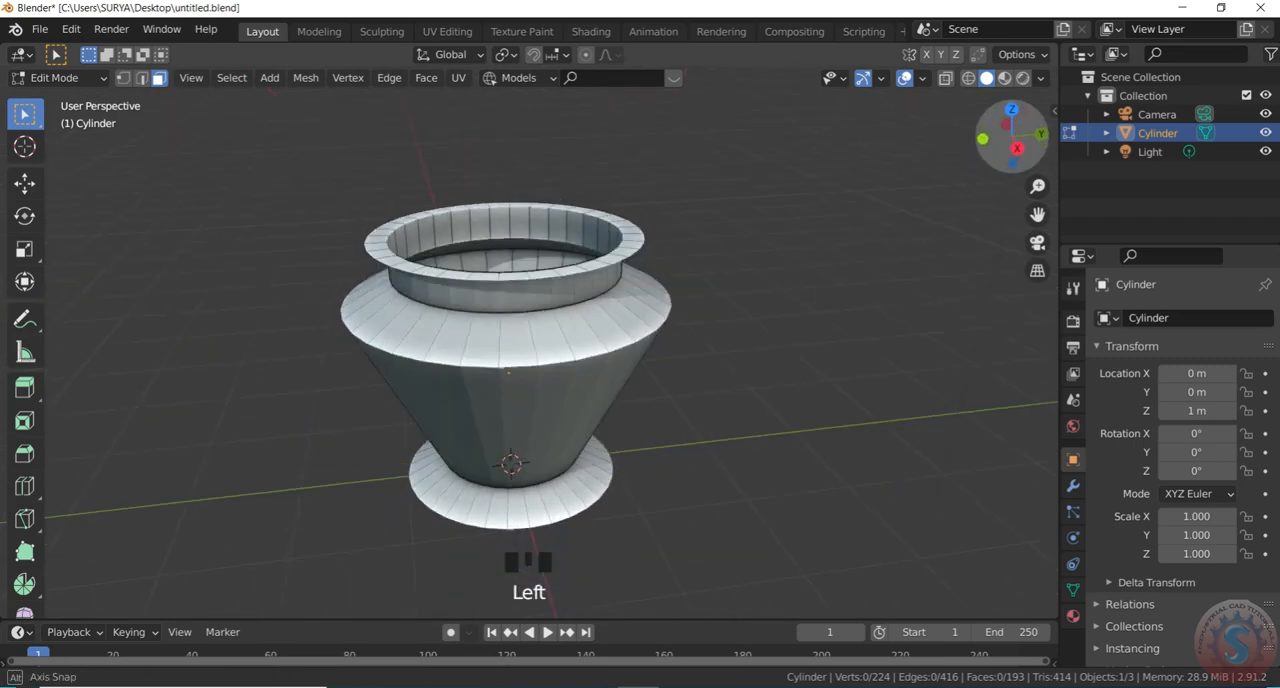
scroll(826, 223, "down", 1)
scroll(686, 234, "up", 1)
left_click(40, 29)
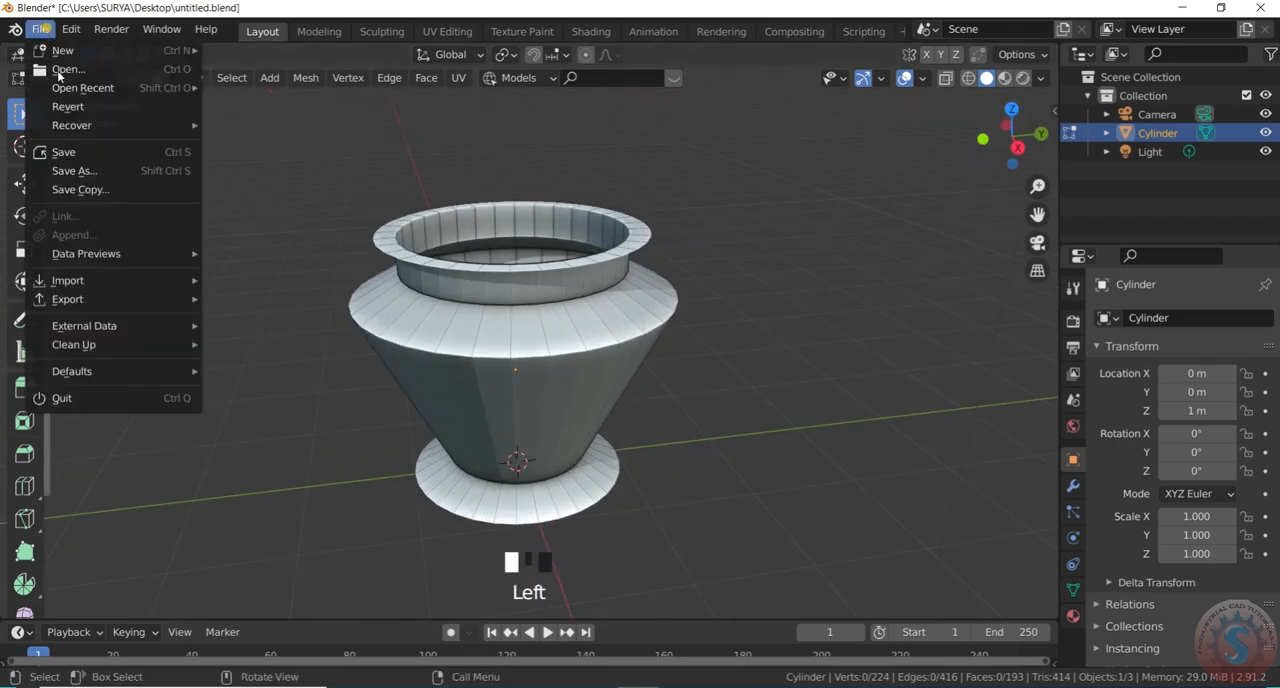
left_click(70, 152)
left_click(87, 87)
left_click(70, 90)
scroll(917, 392, "down", 2)
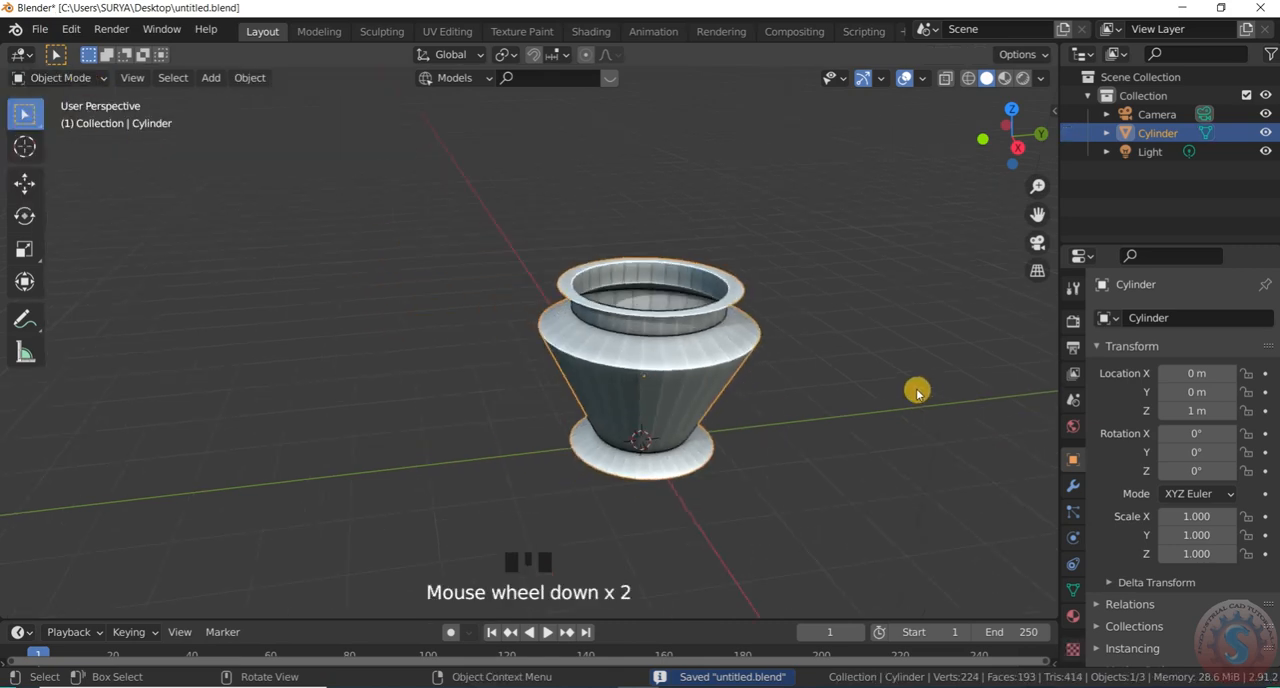
left_click(38, 26)
left_click(80, 152)
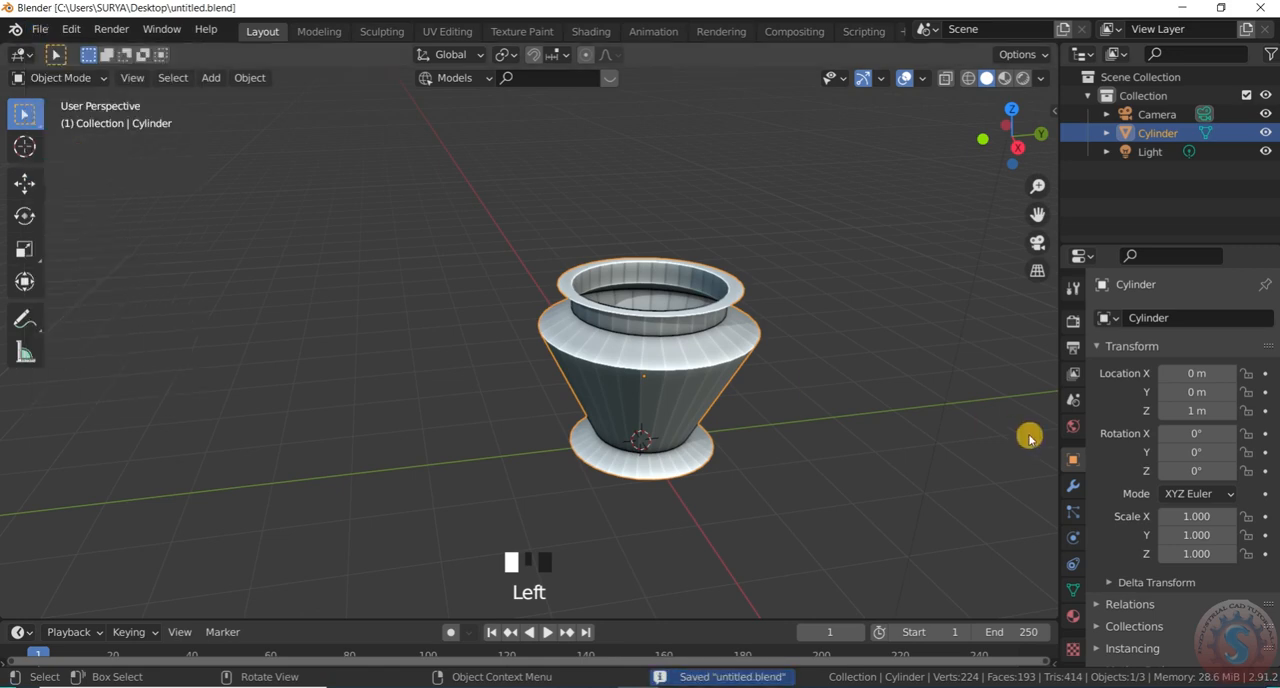
Add a Solidify modifier to the pot and apply it
left_click(1071, 487)
scroll(723, 371, "up", 1)
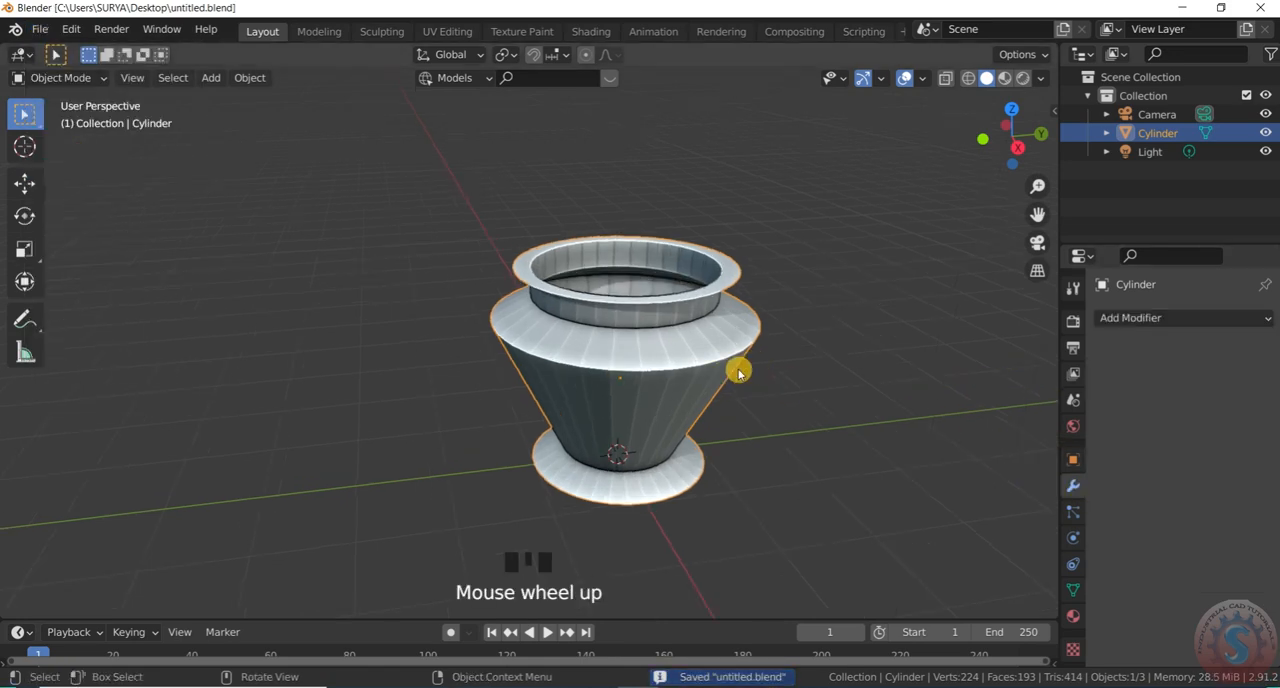
left_click(1141, 320)
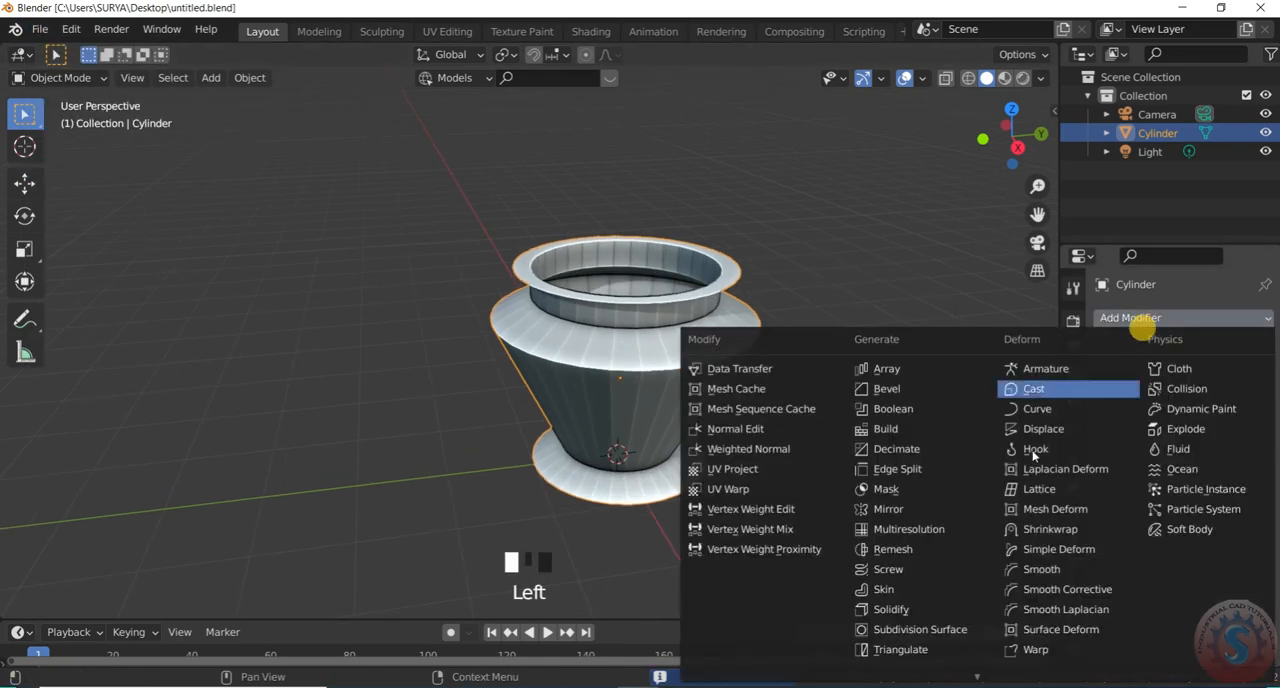
left_click(934, 612)
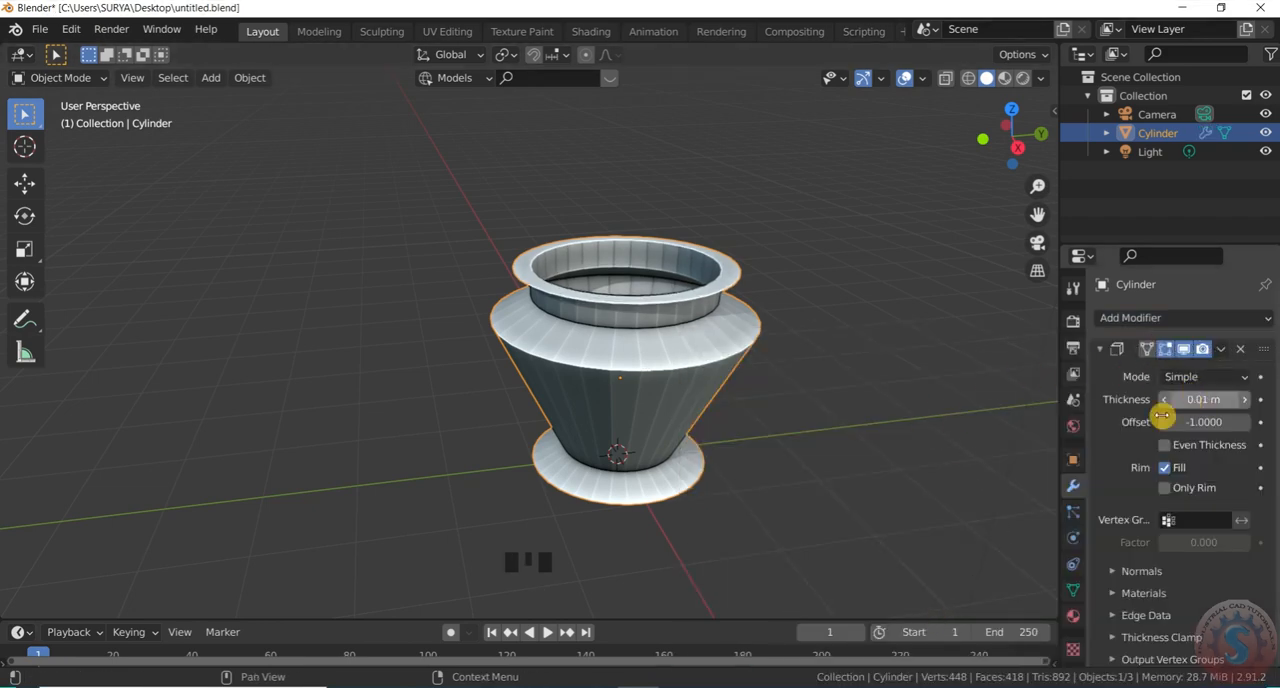
left_click(1228, 349)
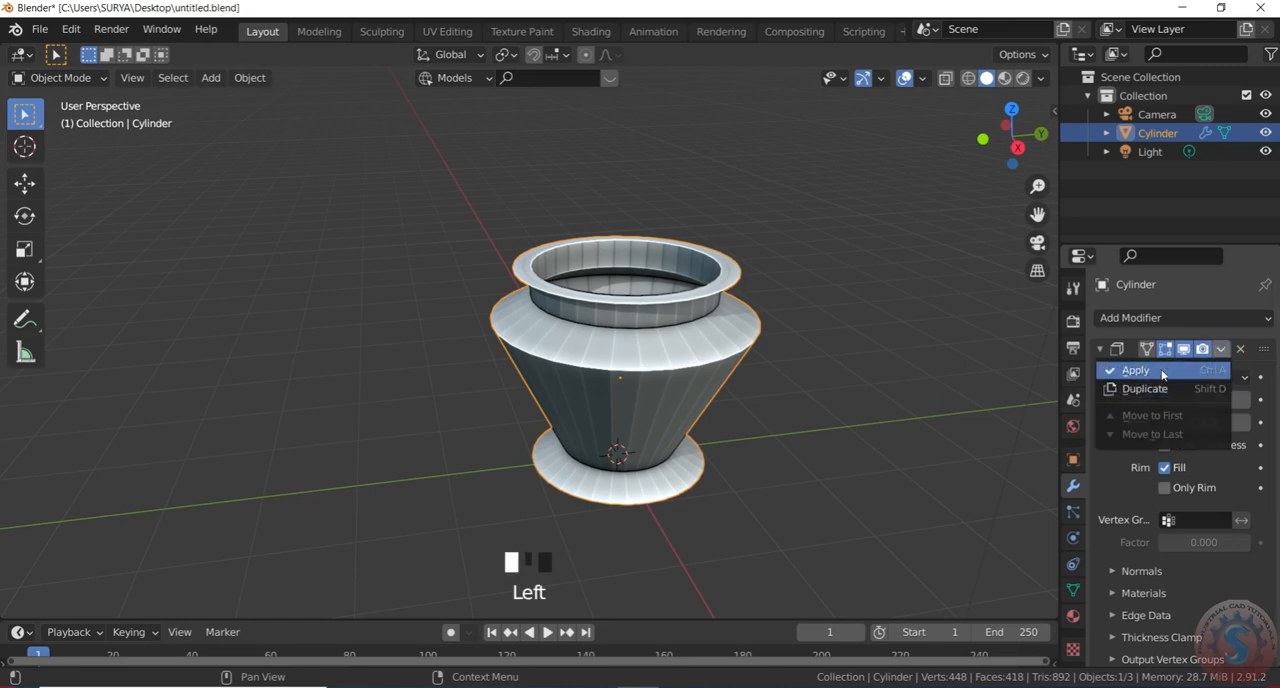
left_click(1162, 371)
Add a Subdivision Surface modifier to the pot and deselect the object
left_click(1157, 318)
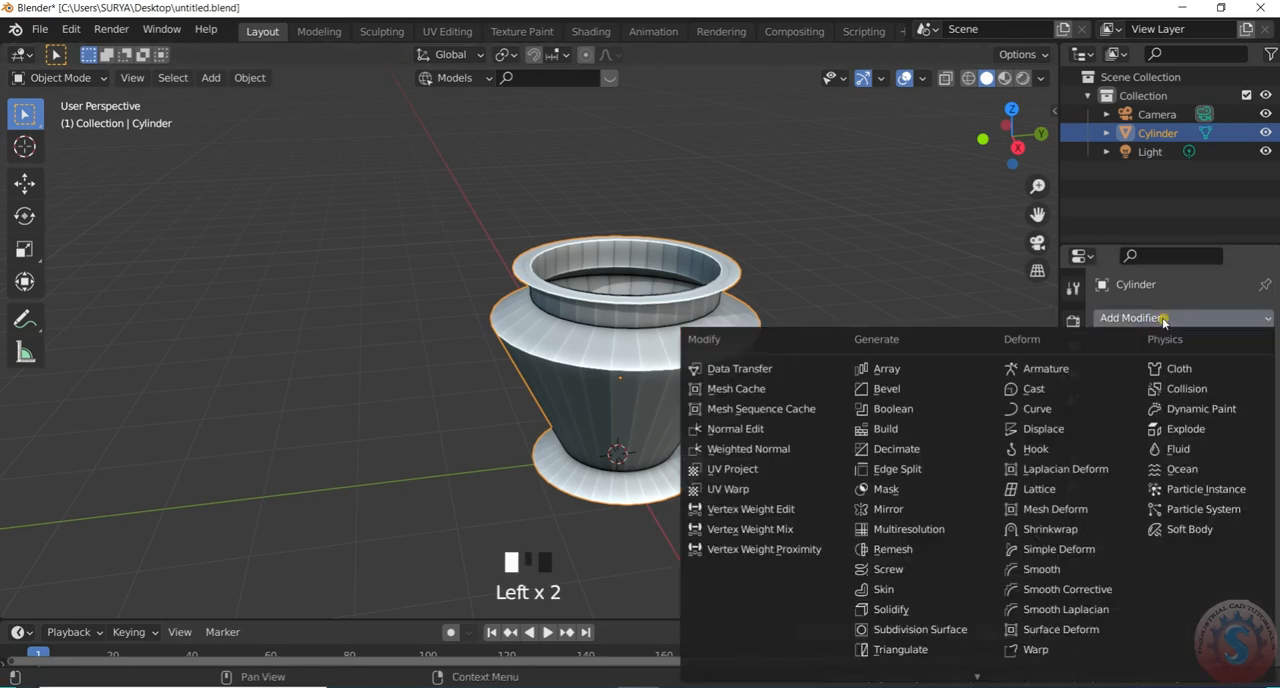
left_click(932, 629)
left_click(817, 366)
scroll(703, 296, "up", 2)
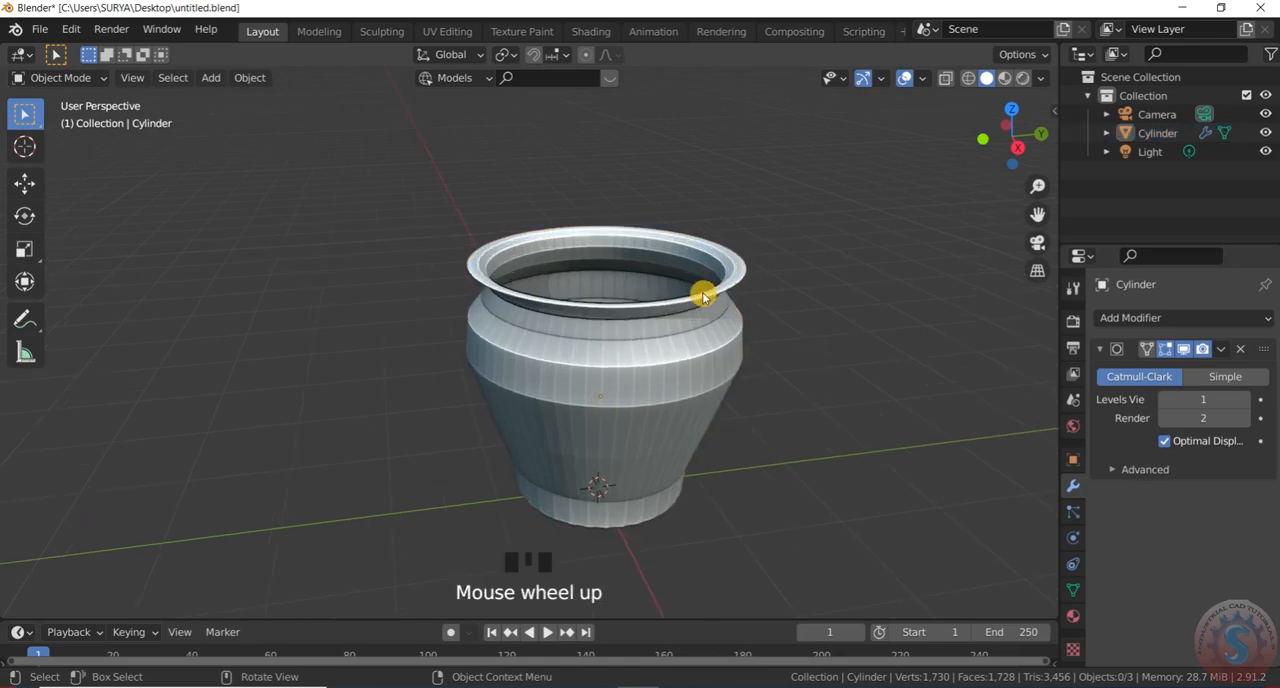
scroll(665, 302, "down", 1)
left_click_drag(1020, 127, 1000, 145)
scroll(771, 363, "up", 1)
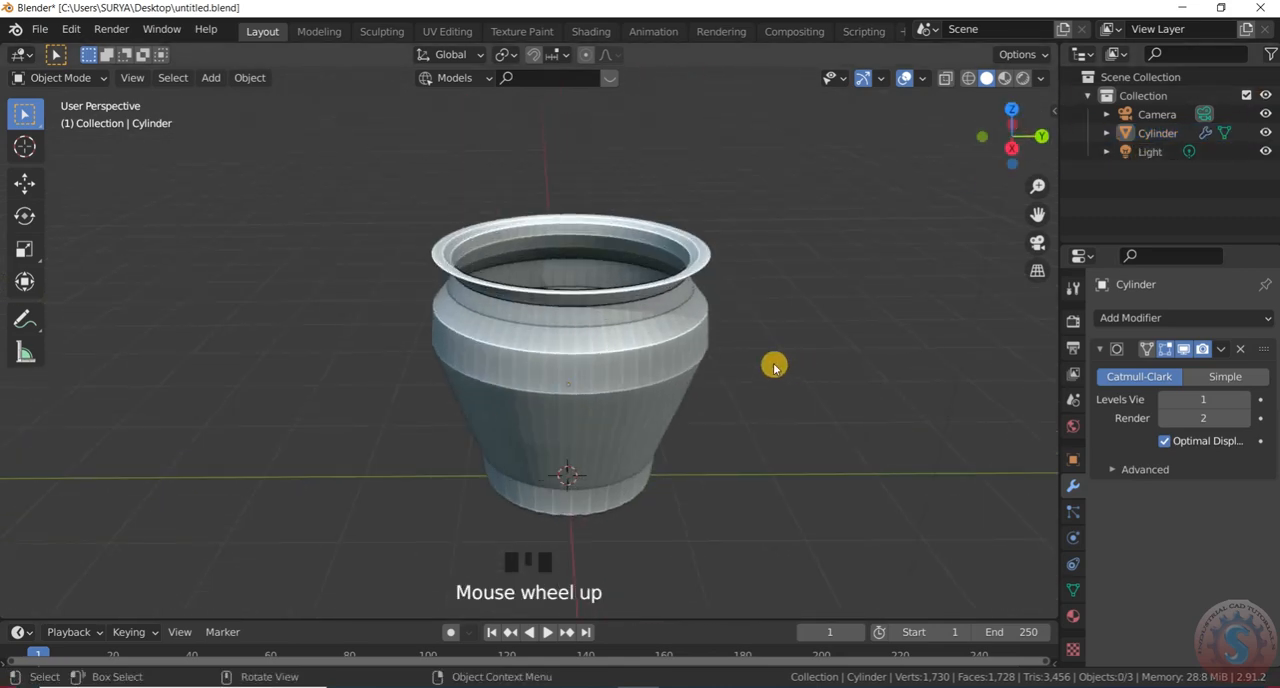
Enter Edit Mode and add a horizontal loop cut around the pot's body, slid up towards the shoulder
scroll(670, 334, "down", 1)
left_click(60, 77)
left_click(55, 122)
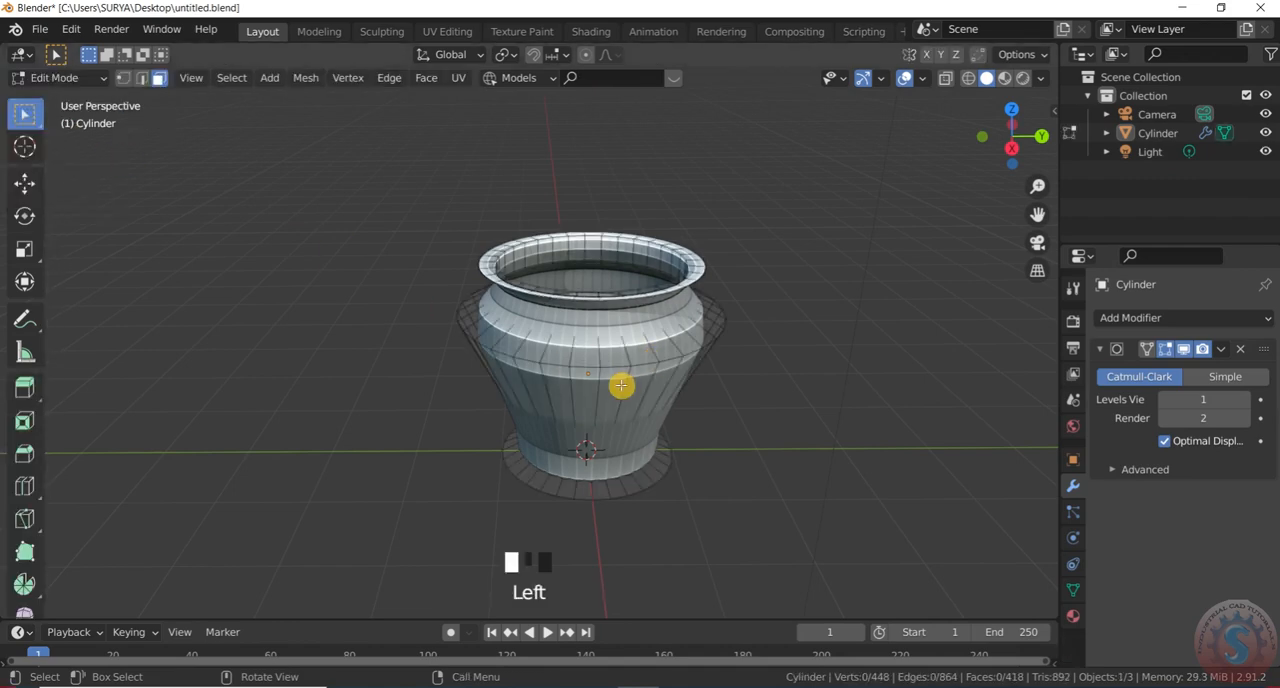
key("ctrl+r")
left_click(631, 385)
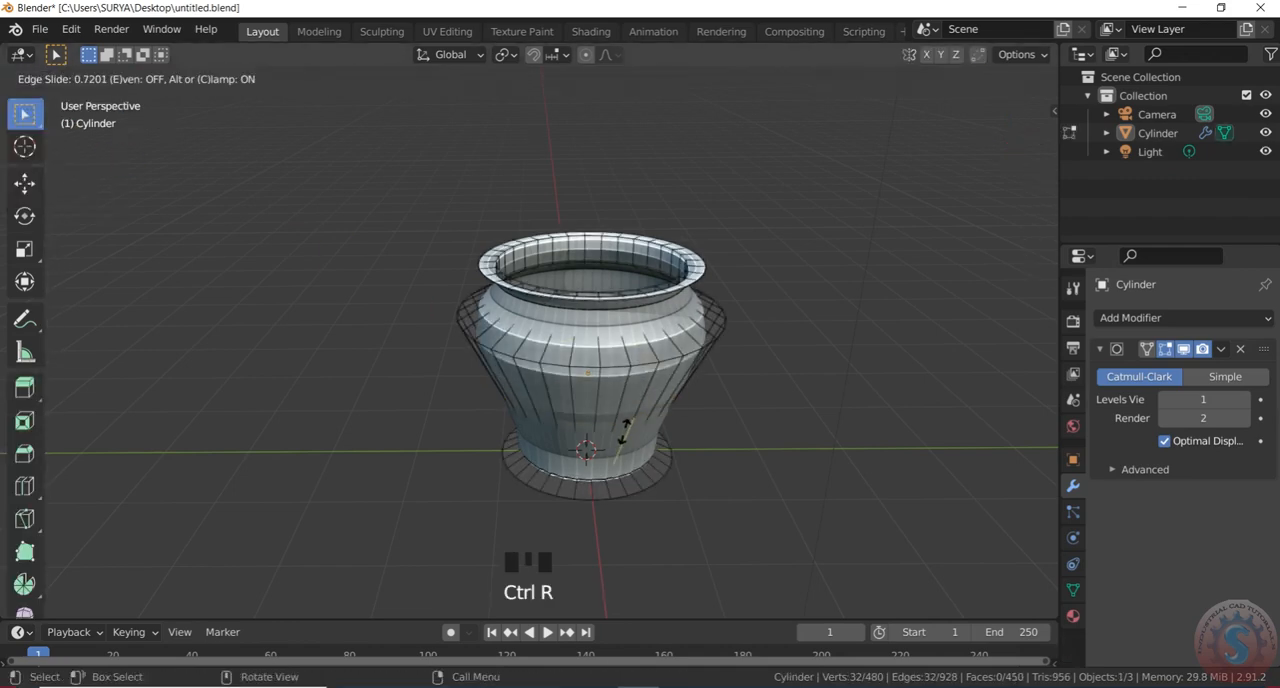
left_click(627, 368)
Scale the new body edge loop outward to give the pot a rounded belly
key("s")
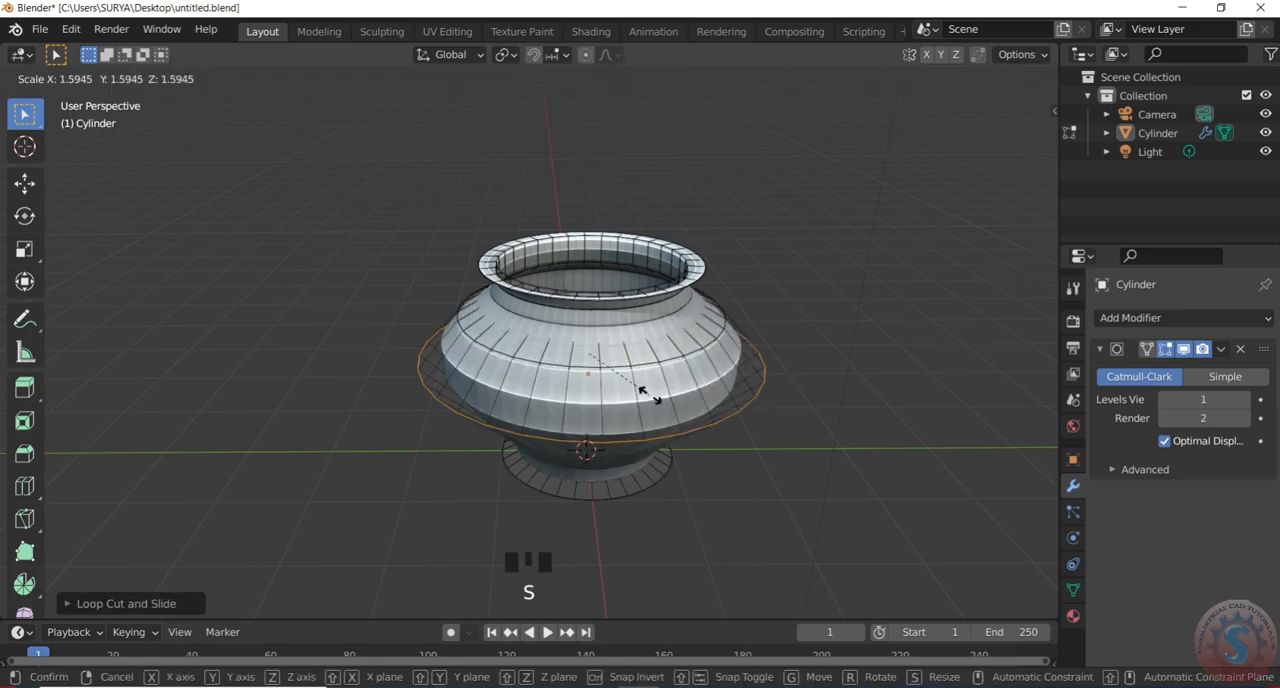
left_click(643, 394)
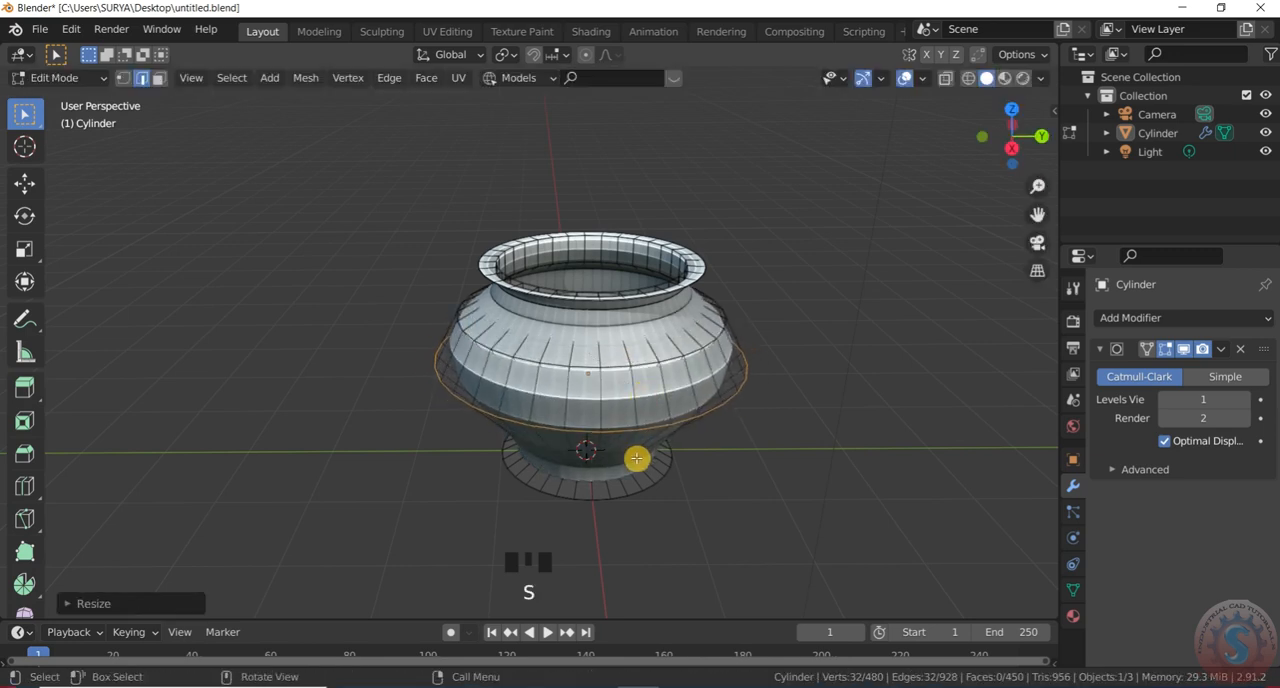
scroll(636, 458, "up", 1)
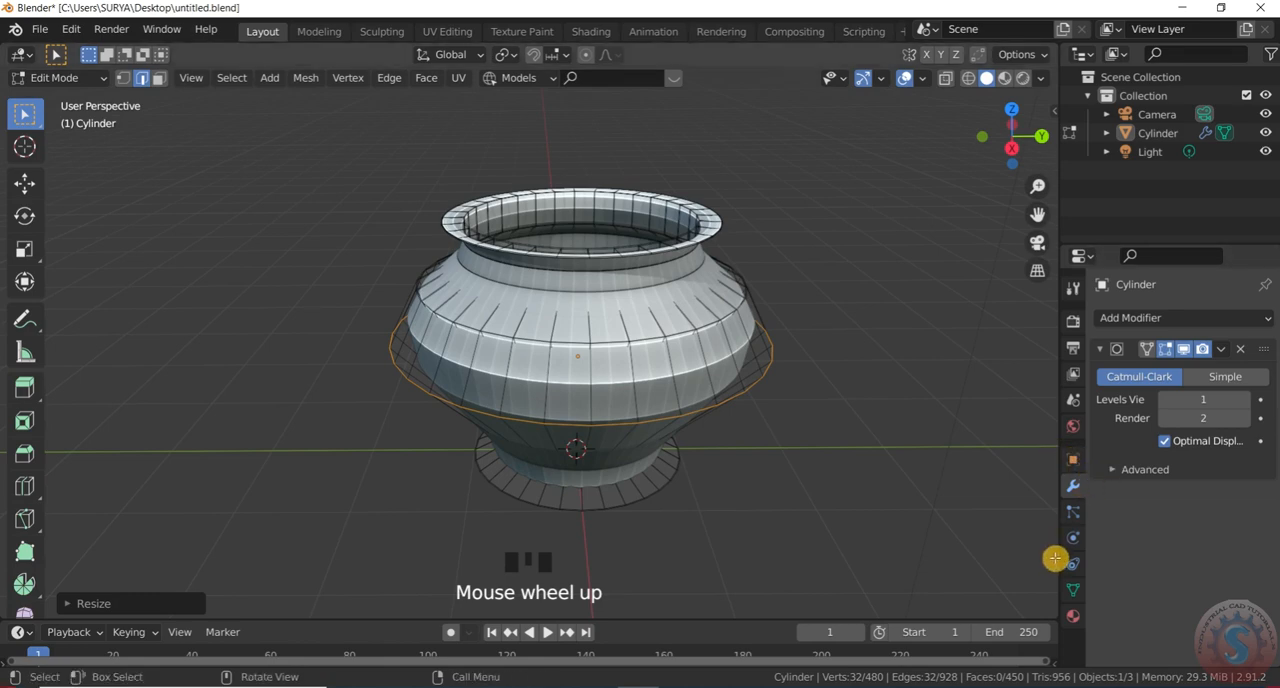
Set both the viewport and render levels of the pot's Subdivision Surface modifier to 4
left_click(1205, 400)
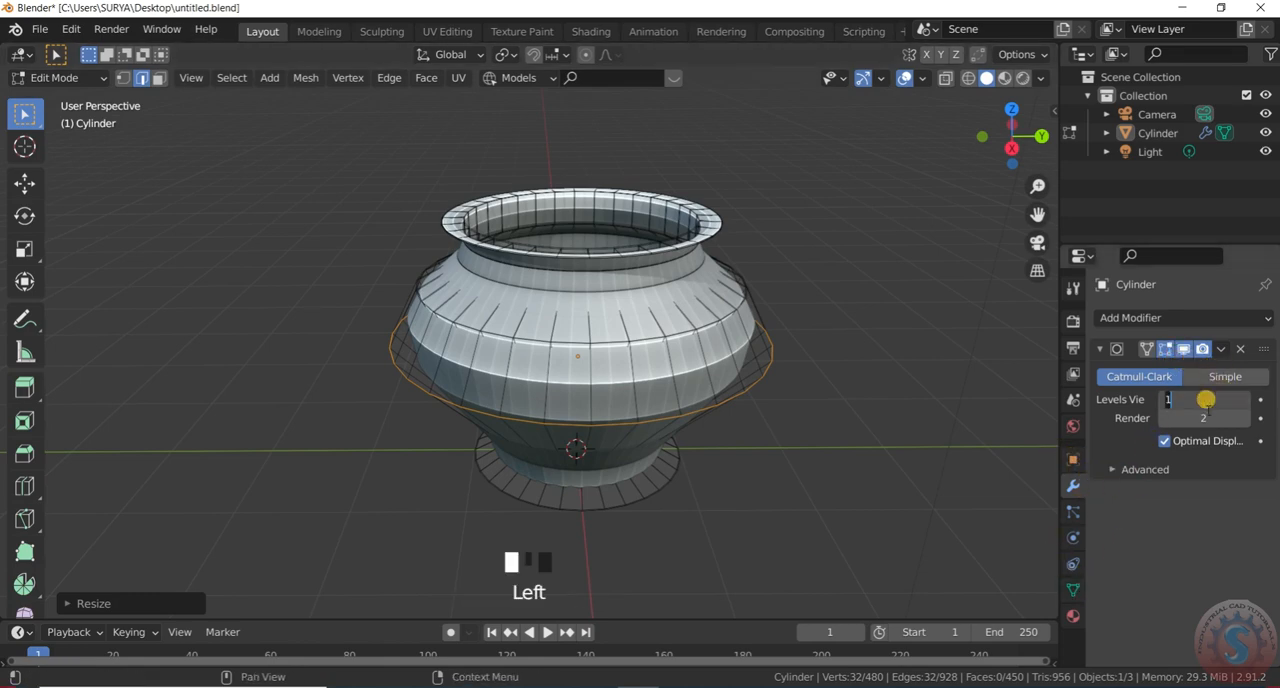
left_click(1188, 440)
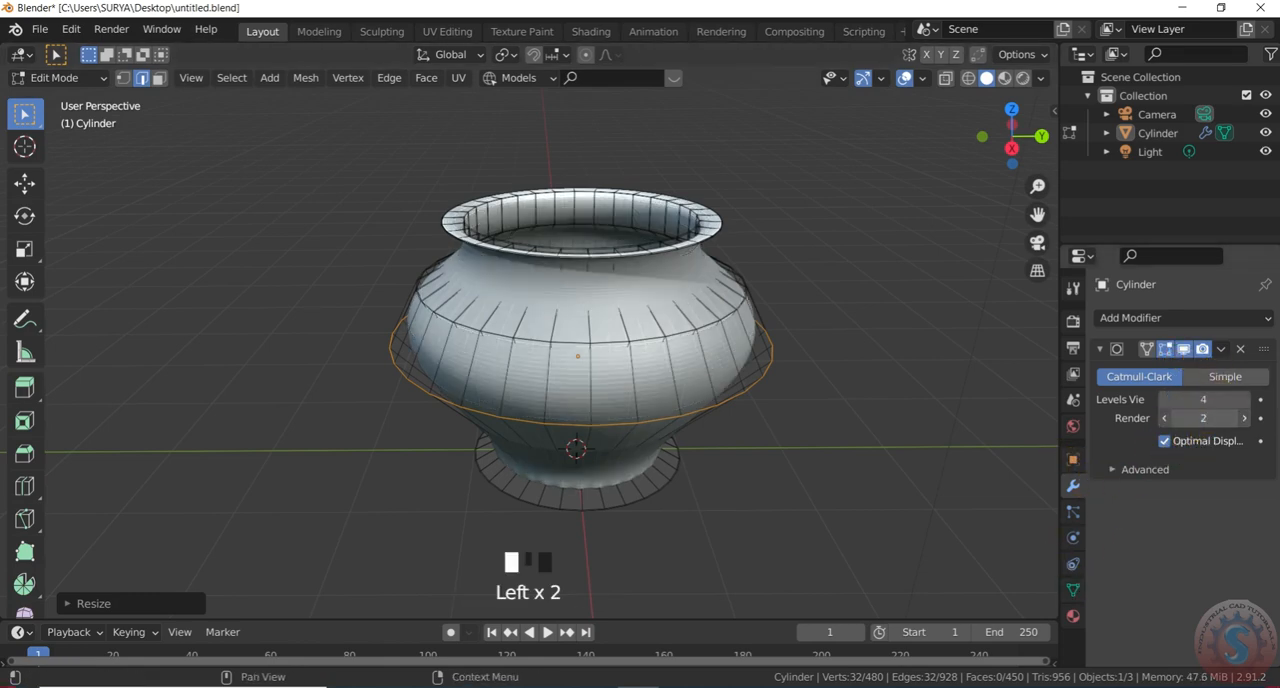
left_click(932, 401)
scroll(780, 408, "down", 7)
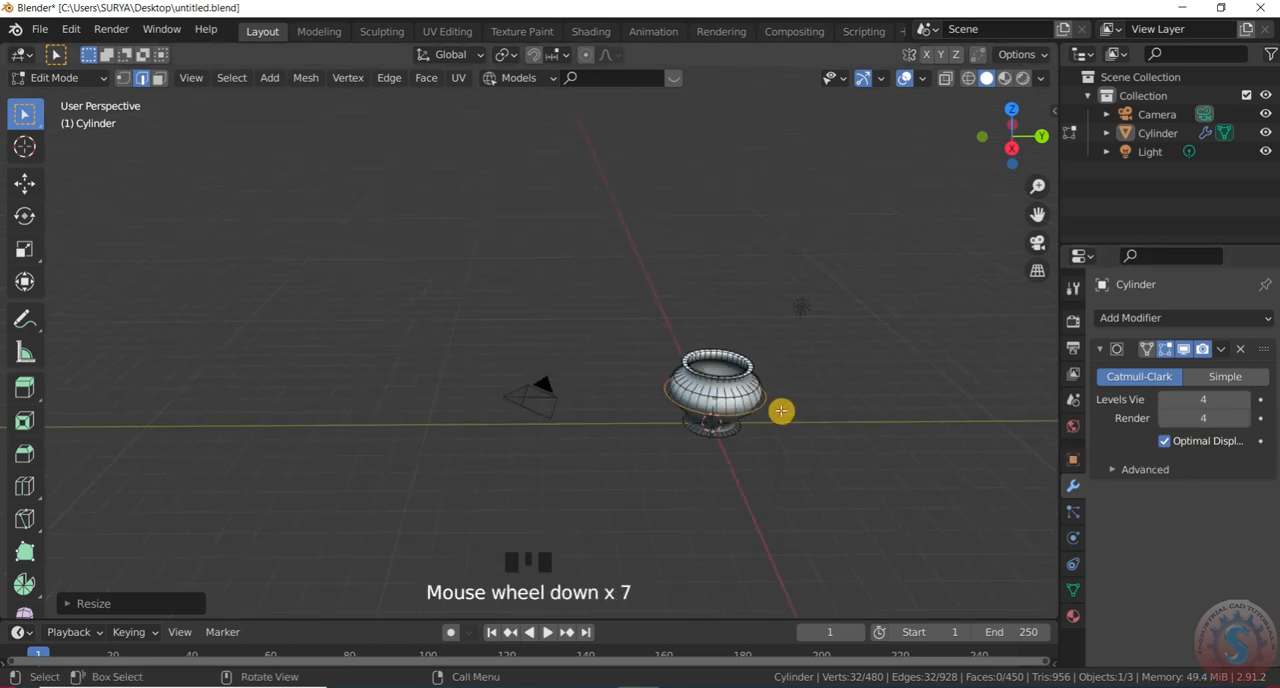
scroll(783, 407, "up", 5)
scroll(785, 406, "up", 1)
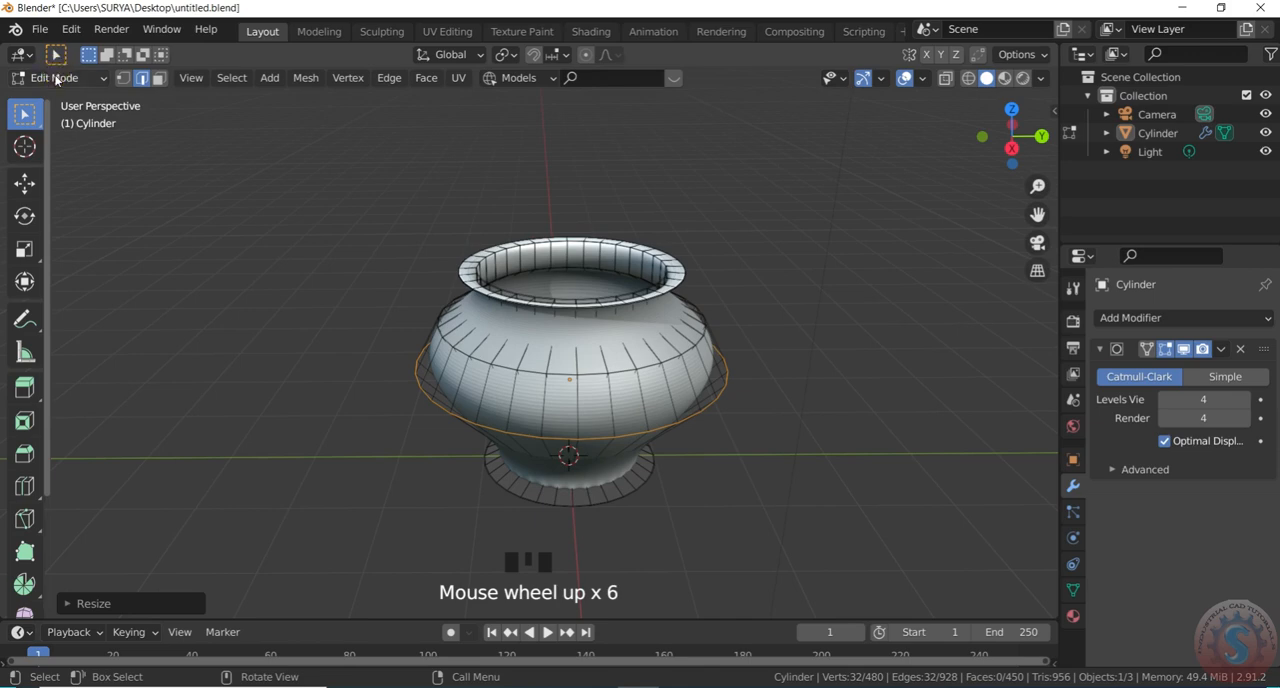
Return to Object Mode, select the pot and apply Shade Smooth to it
left_click(57, 78)
left_click(50, 94)
scroll(624, 381, "down", 2)
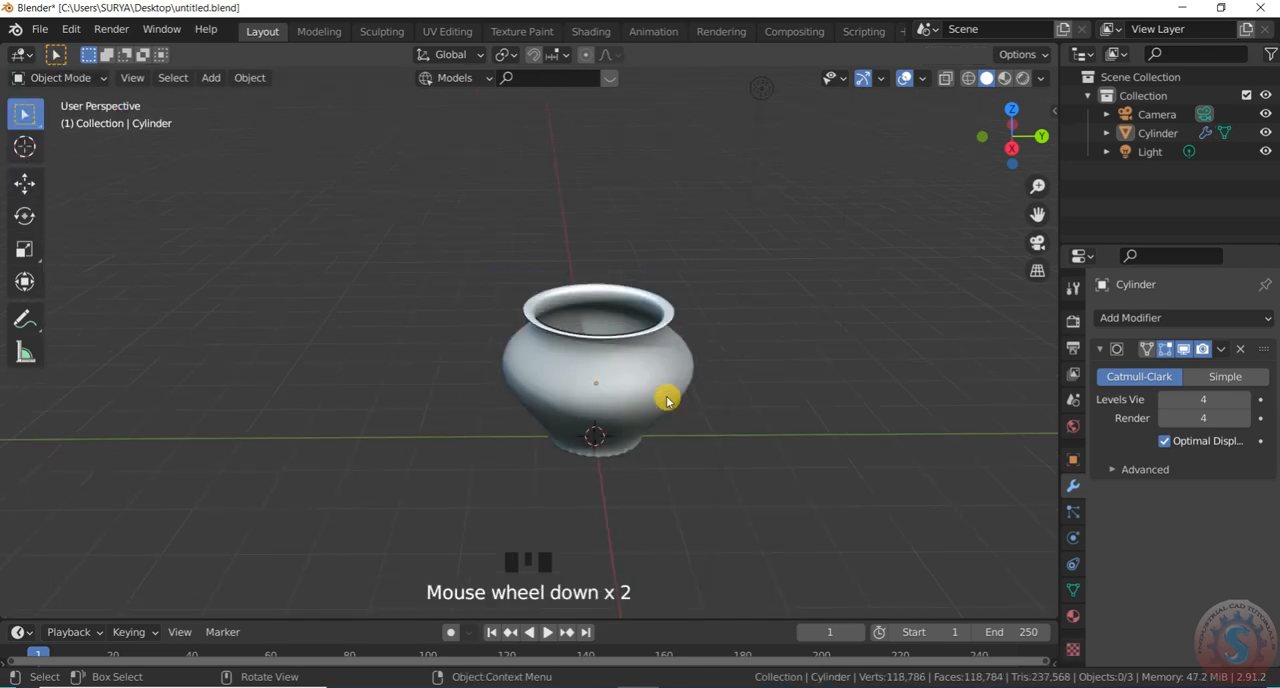
left_click(638, 380)
right_click(634, 380)
left_click(632, 349)
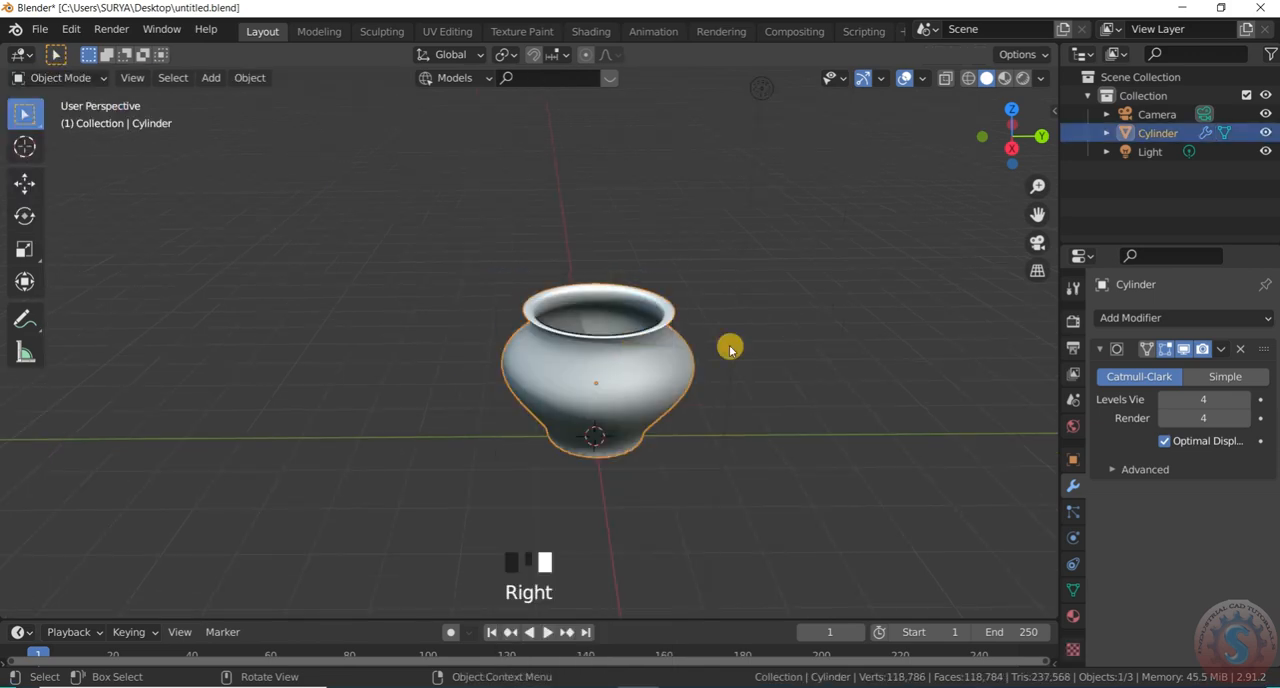
Enable Auto Smooth at 30° in the pot's mesh normals settings and deselect the pot
left_click(761, 88)
left_click(612, 357)
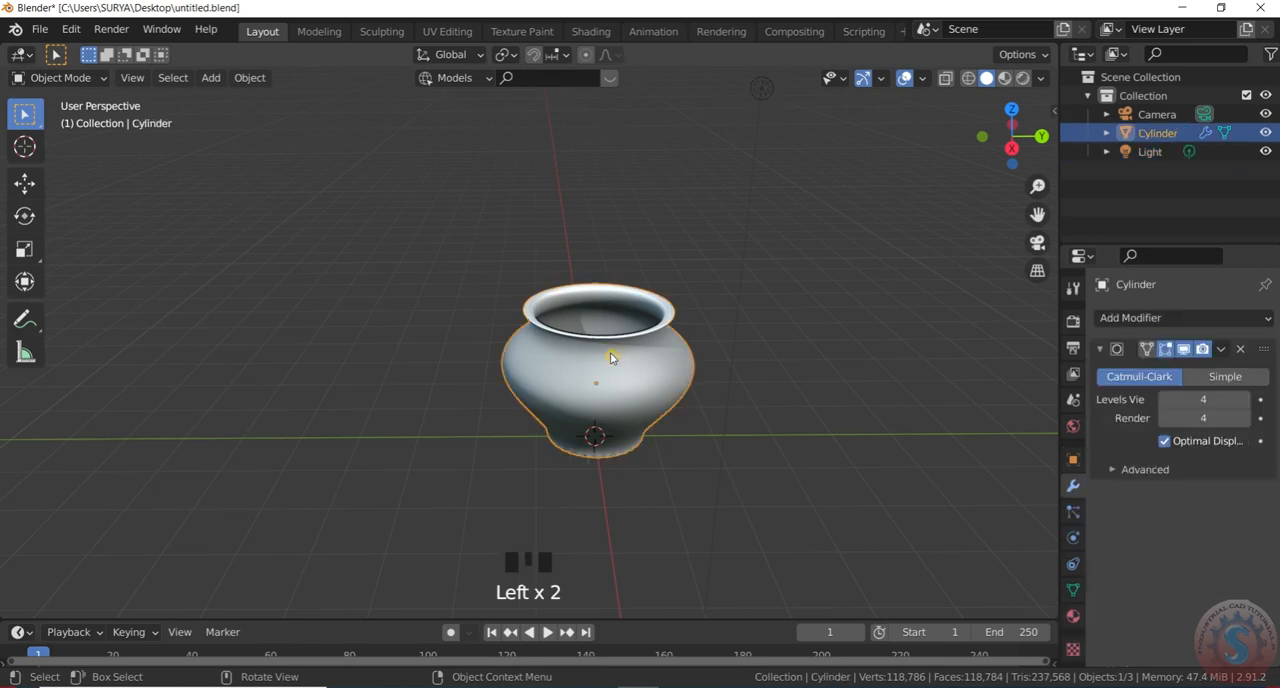
left_click(1075, 595)
scroll(1106, 606, "down", 3)
left_click(1113, 567)
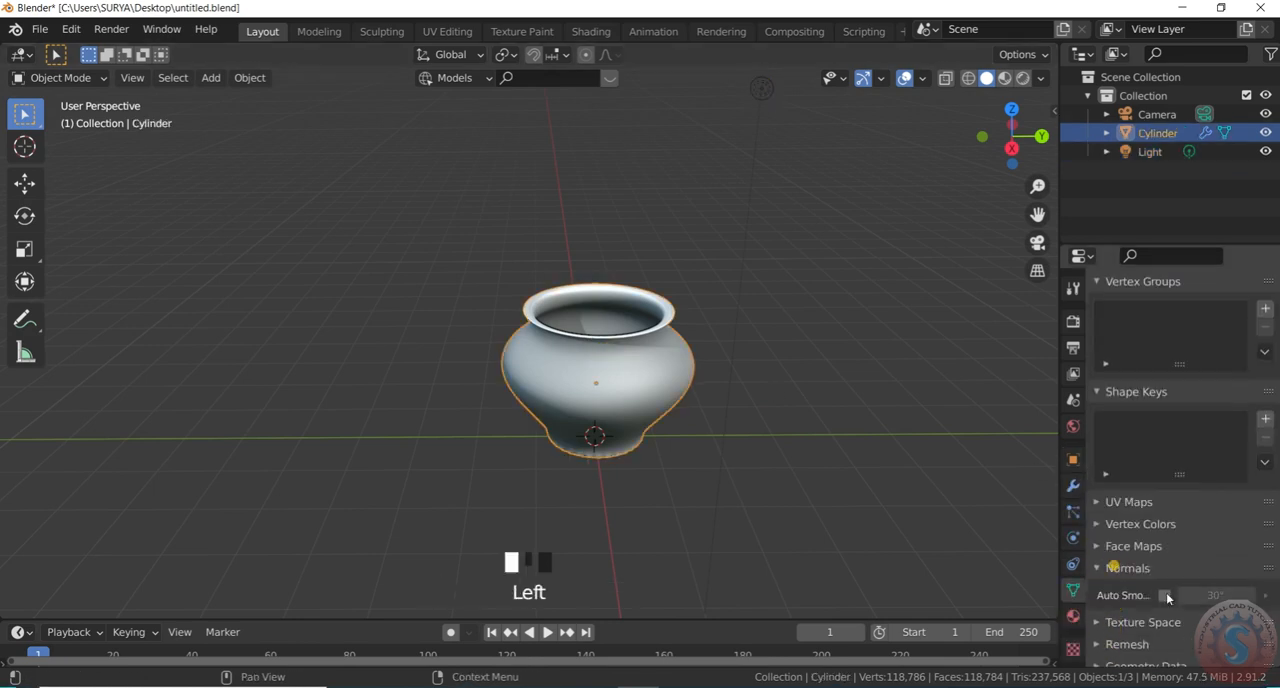
left_click(1164, 596)
left_click(914, 408)
scroll(674, 345, "up", 3)
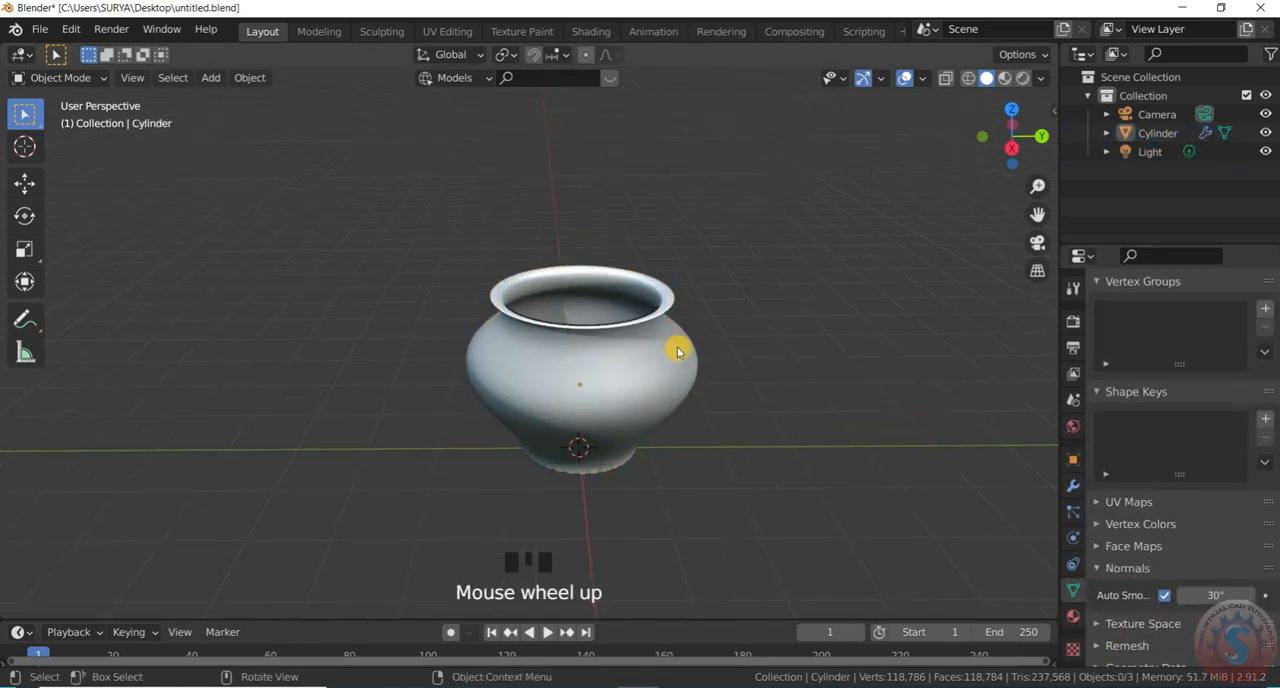
Enter Edit Mode on the pot and switch to face selection for the rim
left_click_drag(988, 157, 1022, 143)
scroll(583, 277, "up", 1)
scroll(590, 340, "down", 1)
scroll(572, 364, "down", 1)
scroll(578, 354, "up", 1)
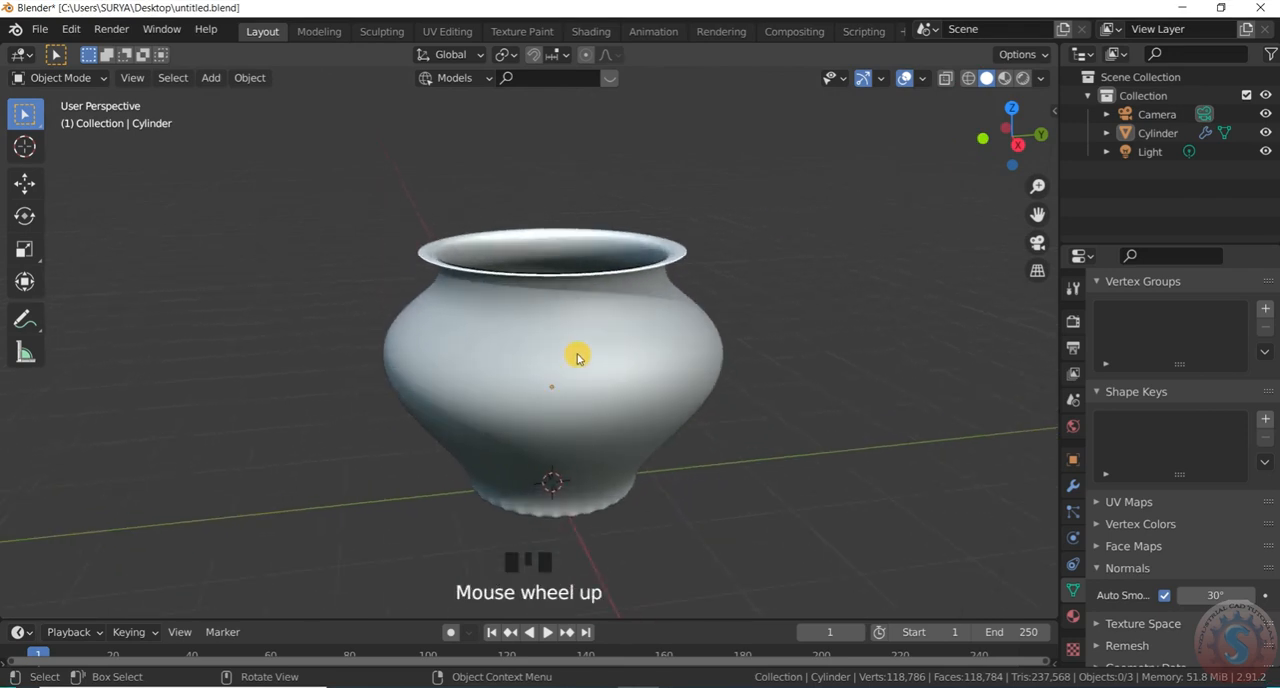
left_click(60, 83)
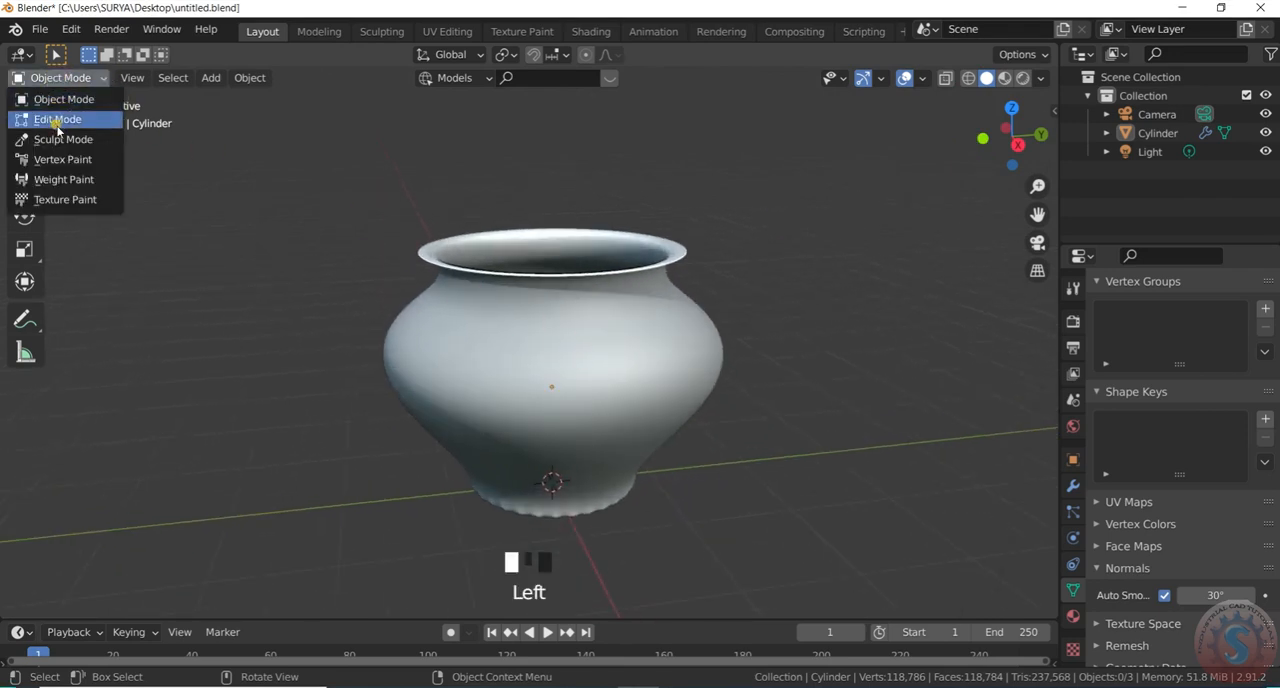
left_click(57, 117)
scroll(690, 255, "up", 2)
left_click(682, 254)
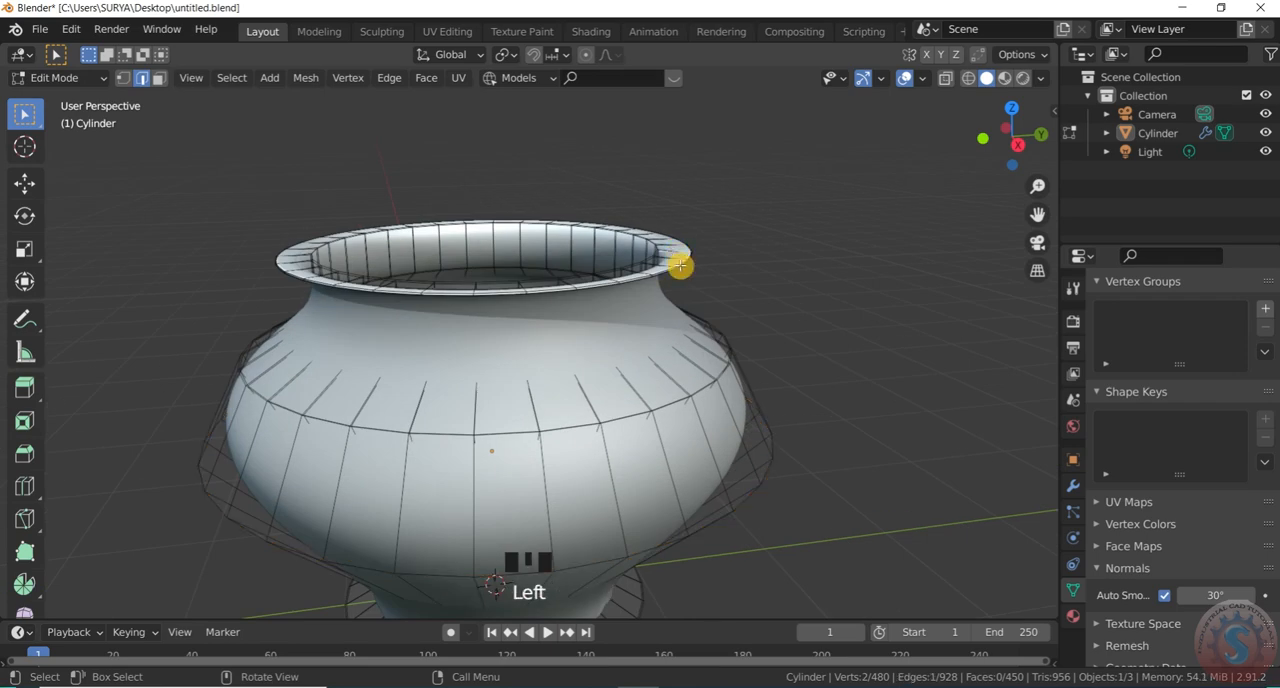
left_click_drag(981, 160, 984, 190)
left_click(158, 78)
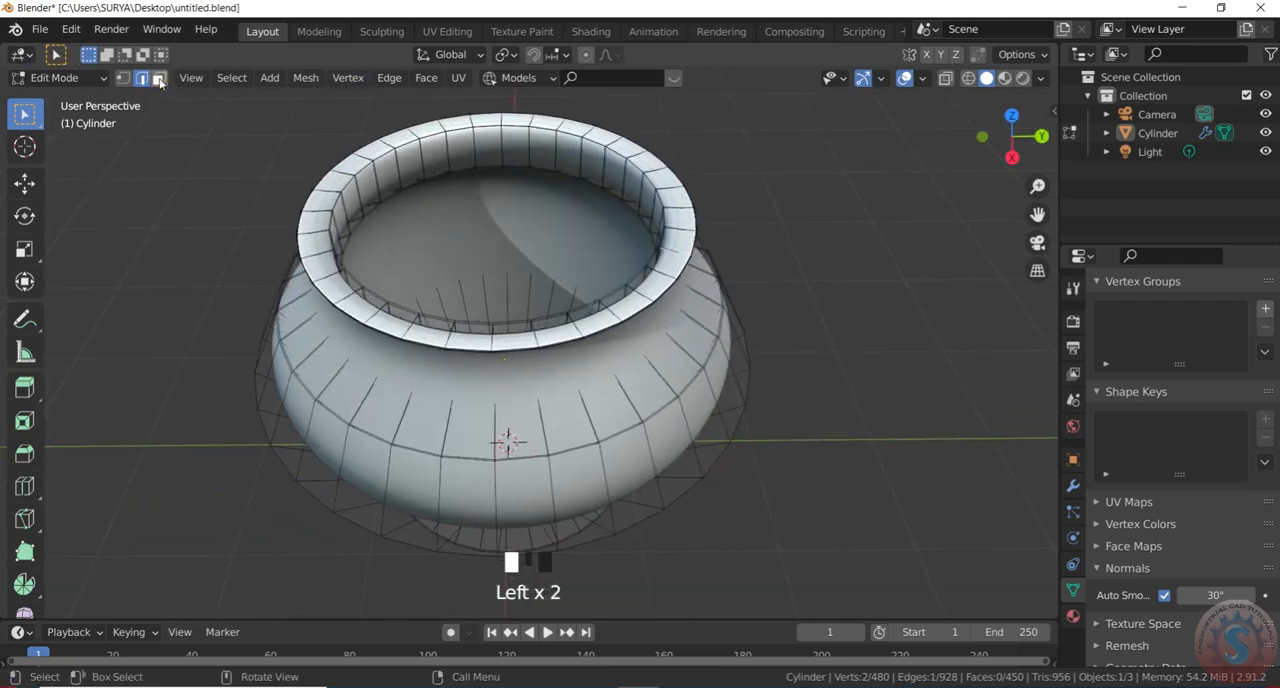
left_click(688, 244, "alt")
left_click(720, 186)
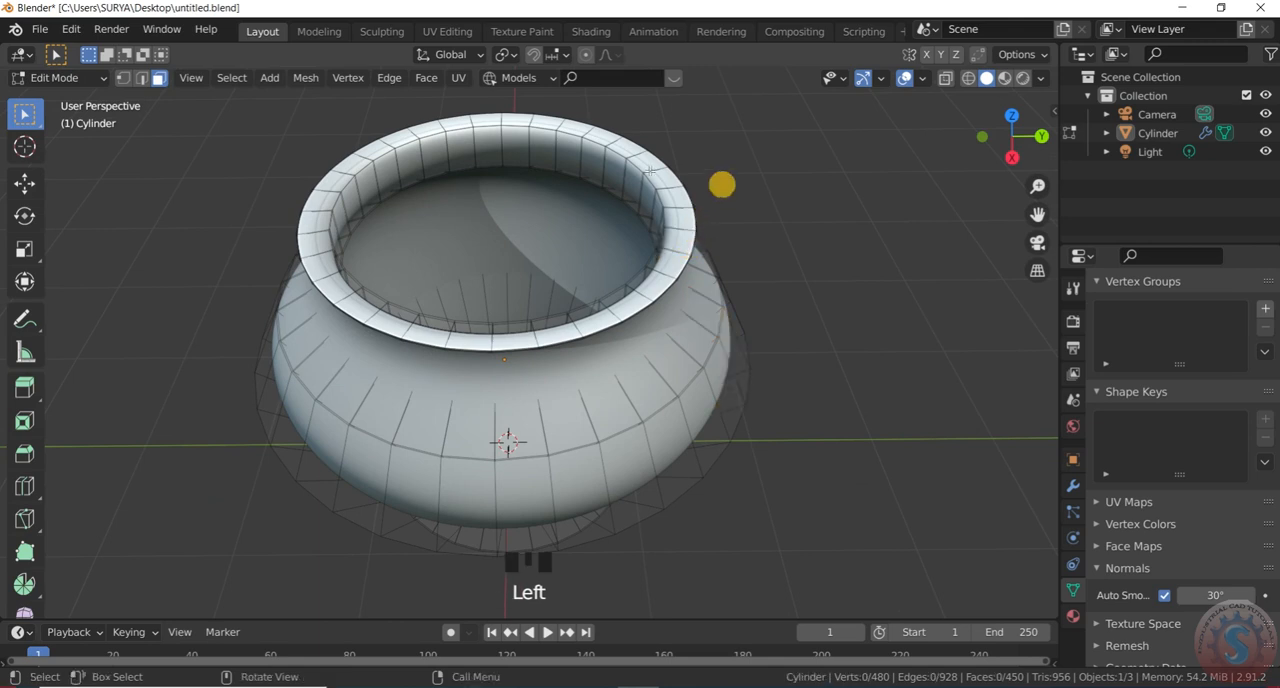
Try to scale the ring of faces around the pot's rim, and return to Object Mode
scroll(664, 232, "down", 2)
scroll(671, 210, "up", 2)
left_click(674, 209, "alt")
key("s")
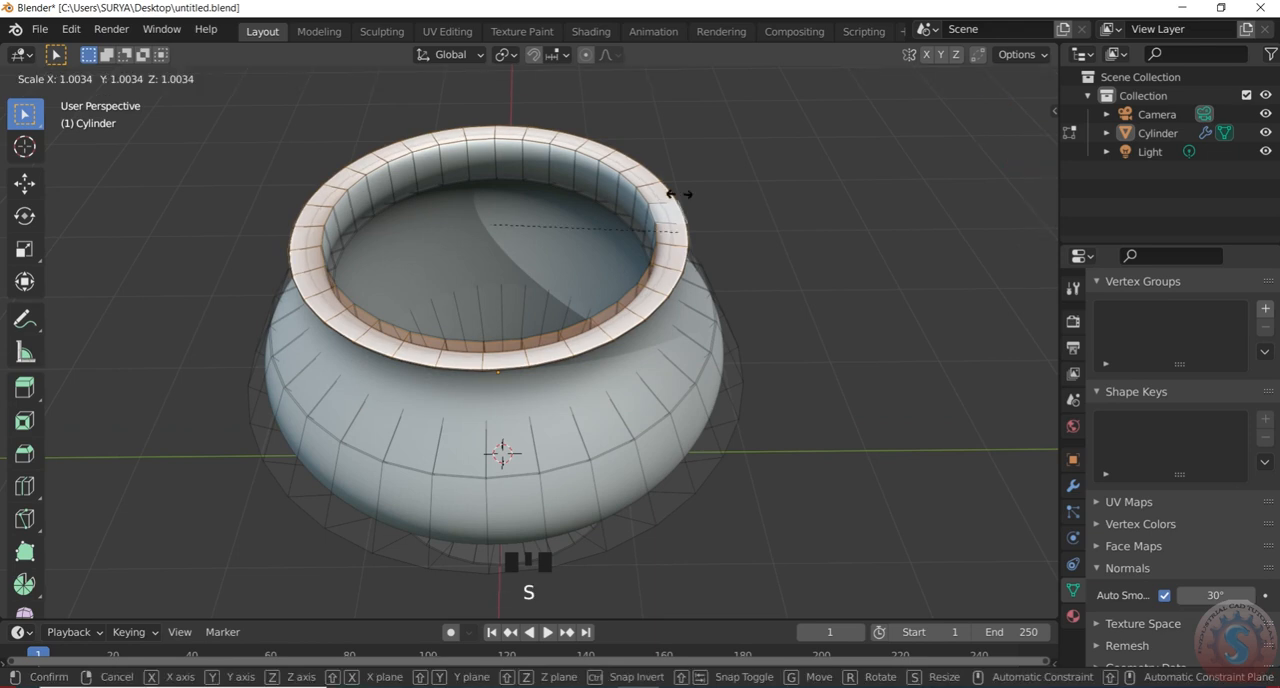
left_click(677, 257)
left_click(50, 78)
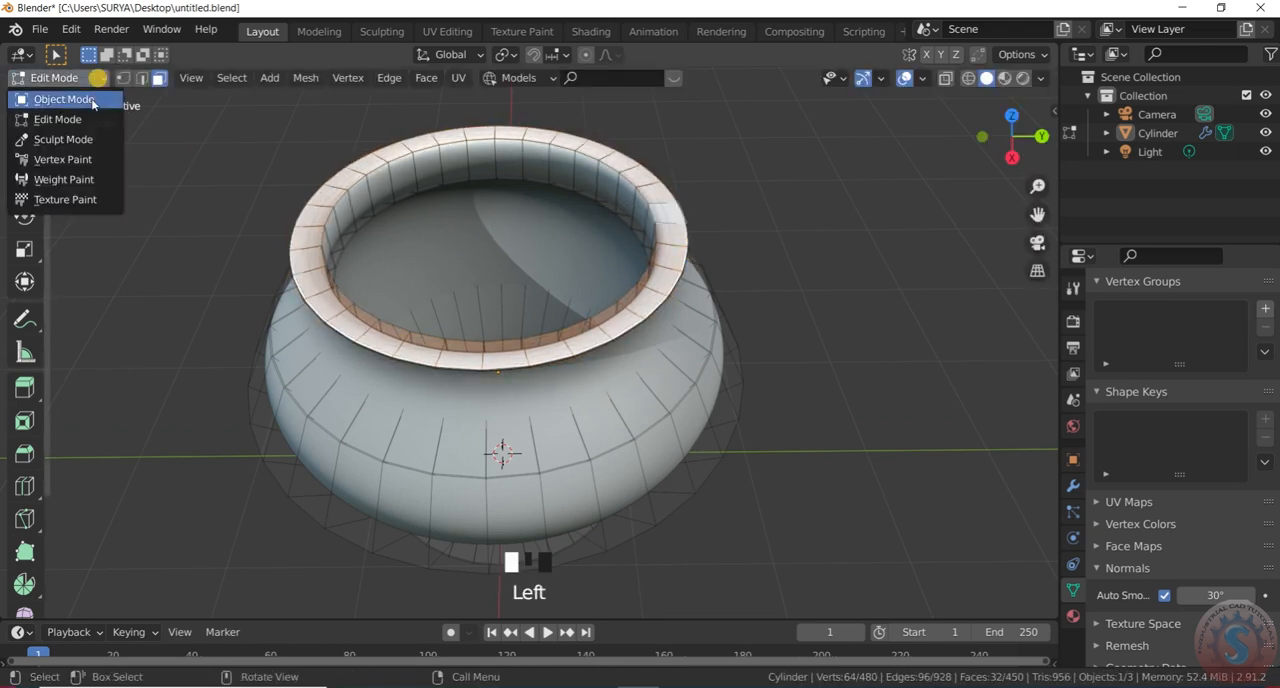
left_click(64, 99)
Enter Edit Mode on the pot and switch to edge selection
scroll(930, 215, "down", 2)
left_click_drag(1002, 162, 1065, 52)
left_click_drag(1012, 136, 998, 165)
scroll(700, 391, "down", 1)
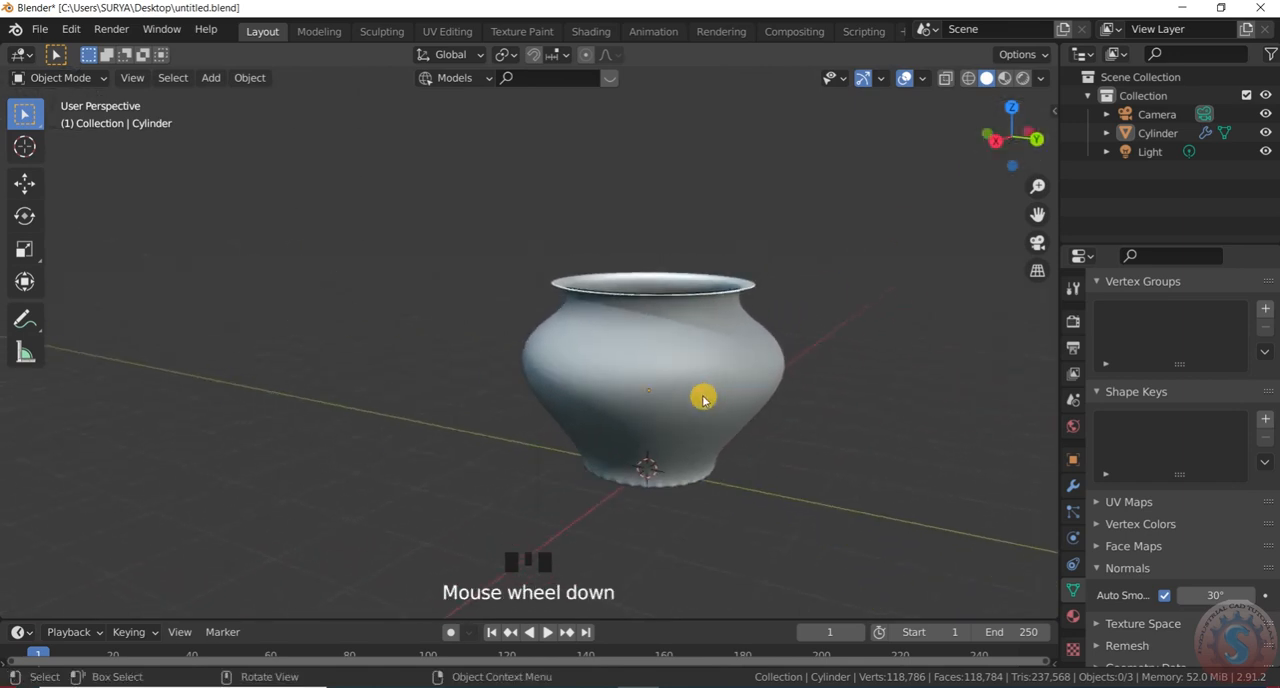
scroll(747, 399, "up", 2)
left_click(60, 79)
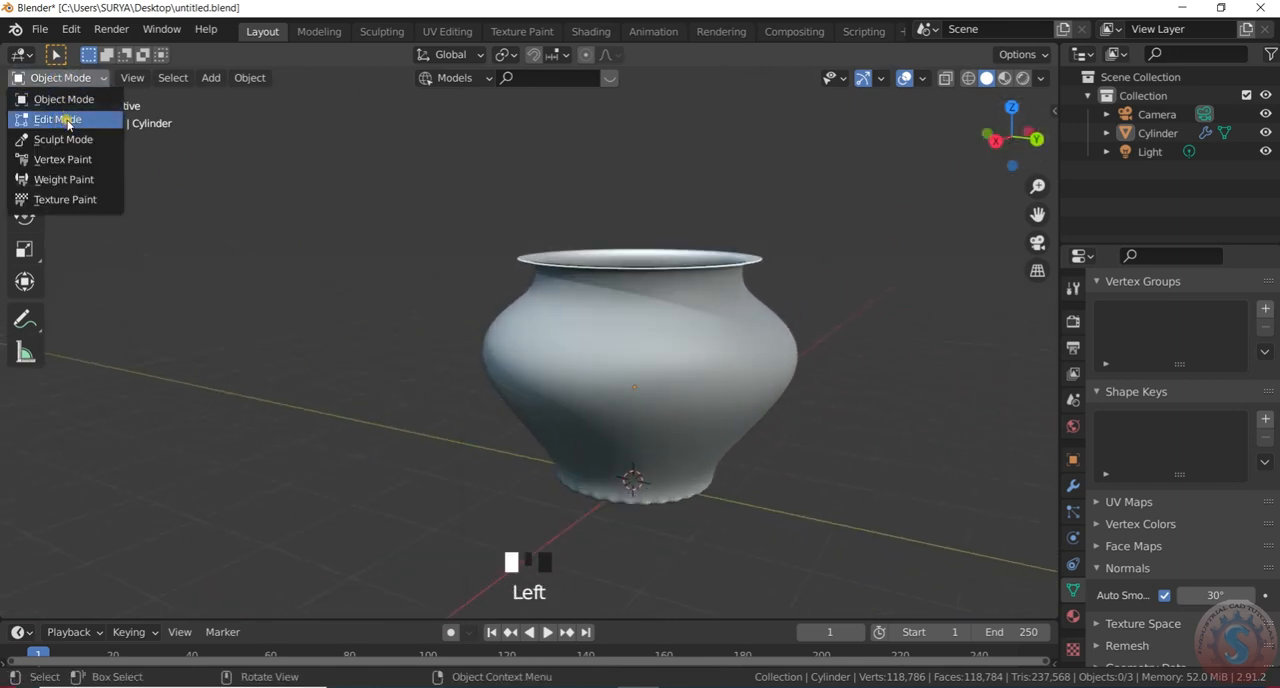
left_click(60, 116)
left_click(137, 80)
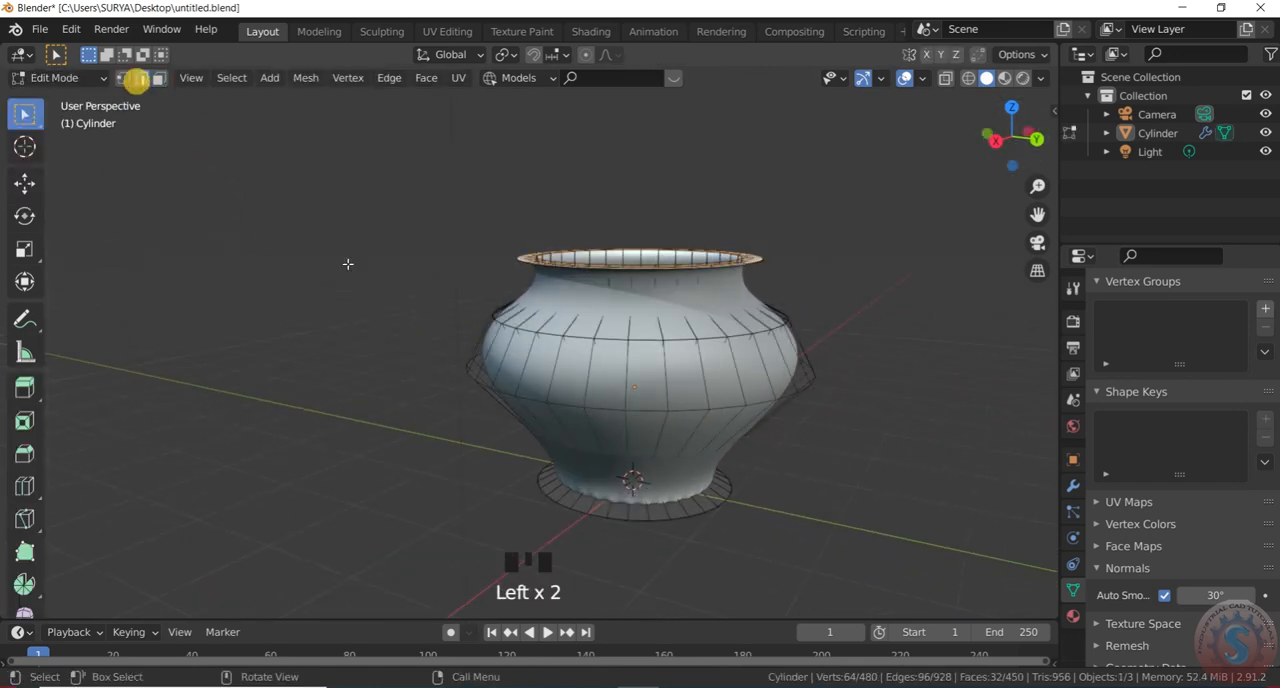
Try a horizontal loop cut around the pot's upper belly, and undo it
key("ctrl+r")
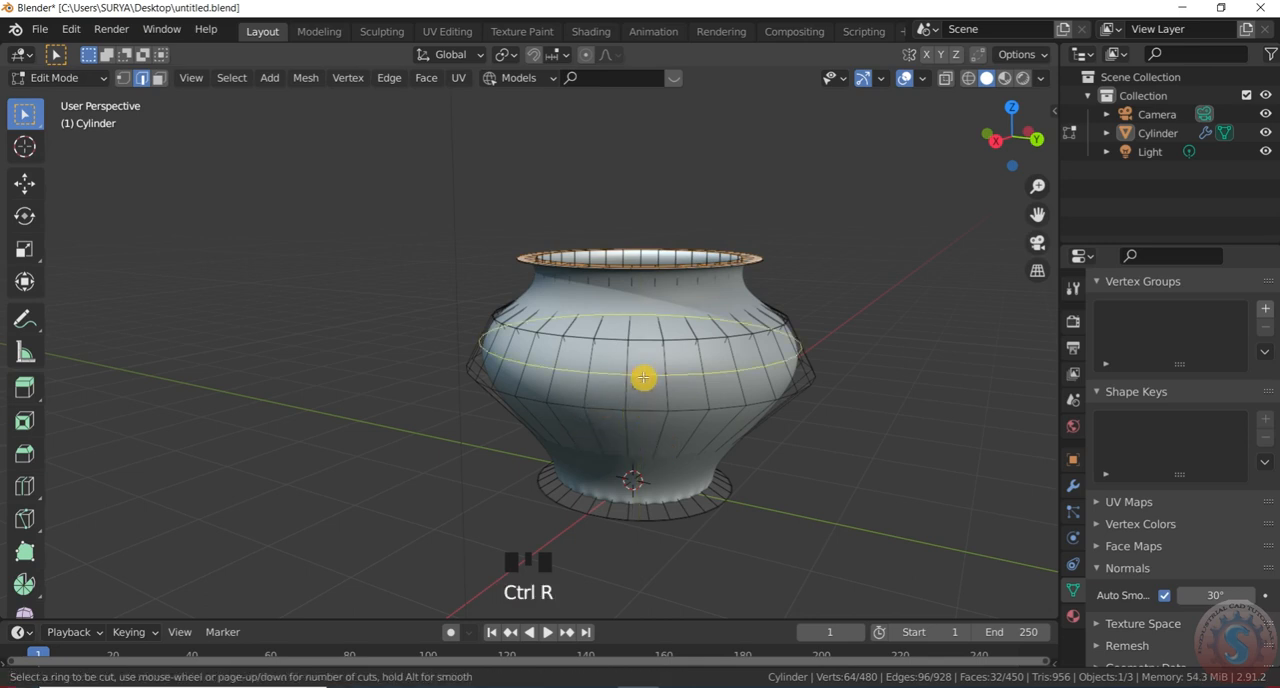
left_click(651, 383)
right_click(644, 440)
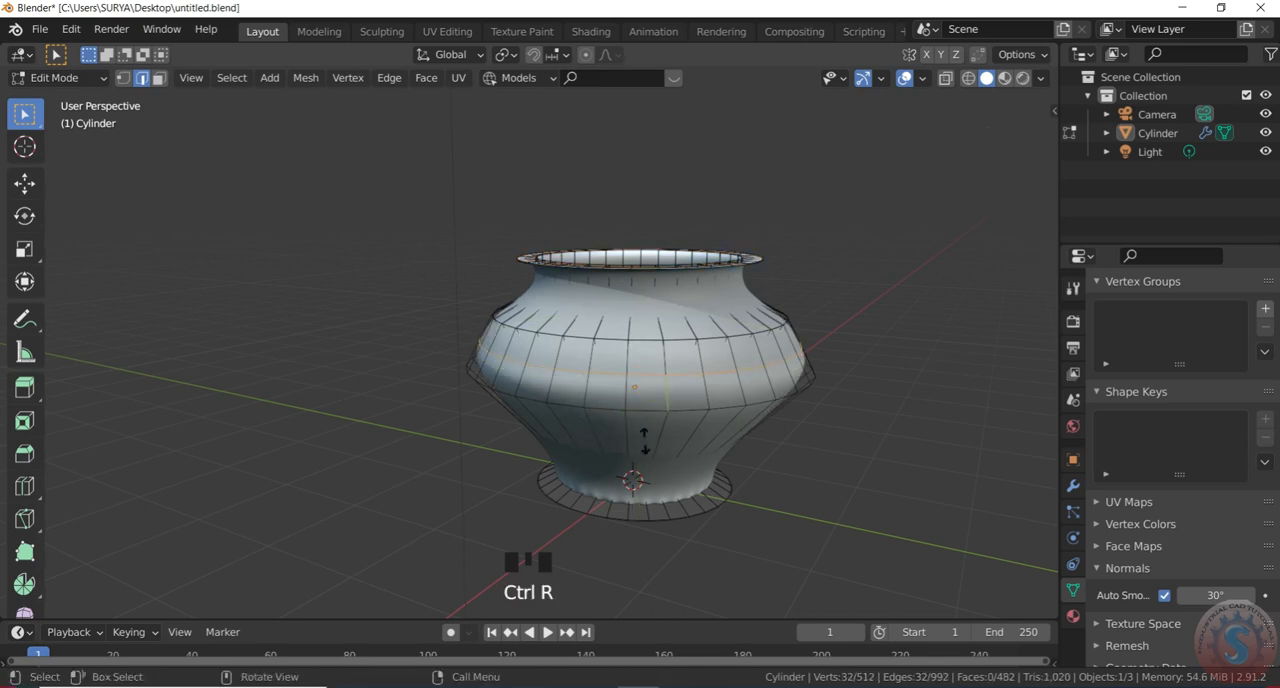
key("g")
key("g")
key("Escape")
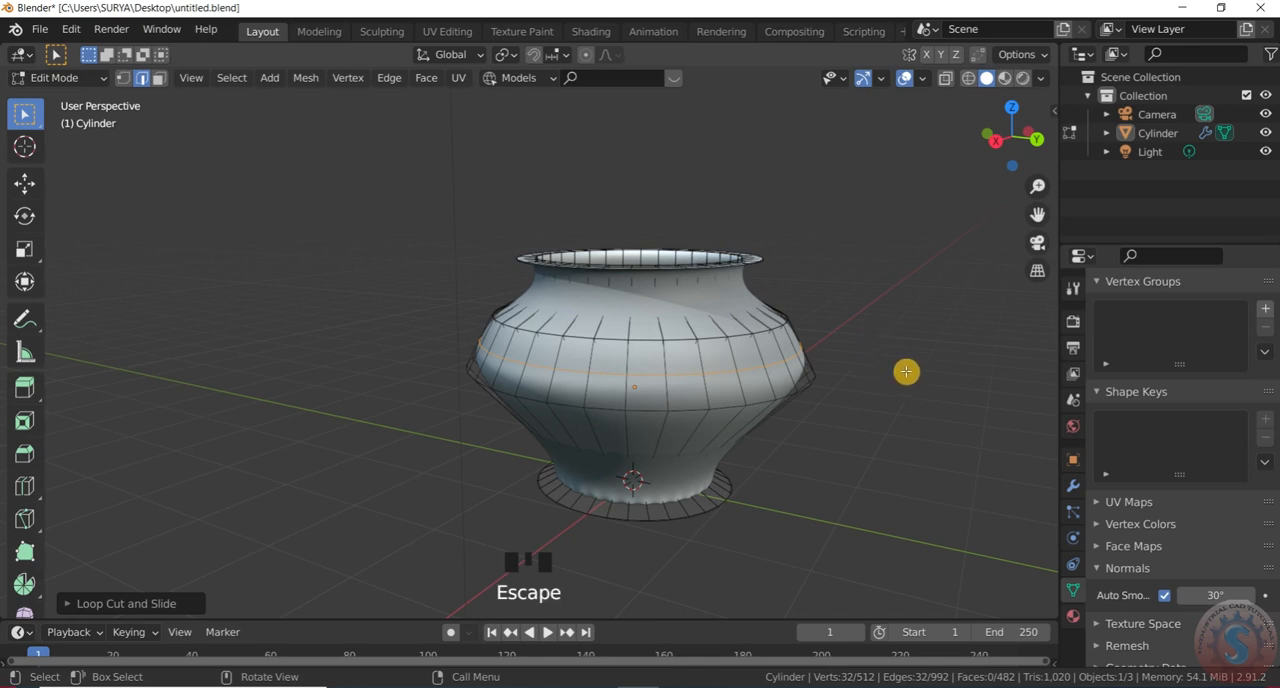
left_click(58, 77)
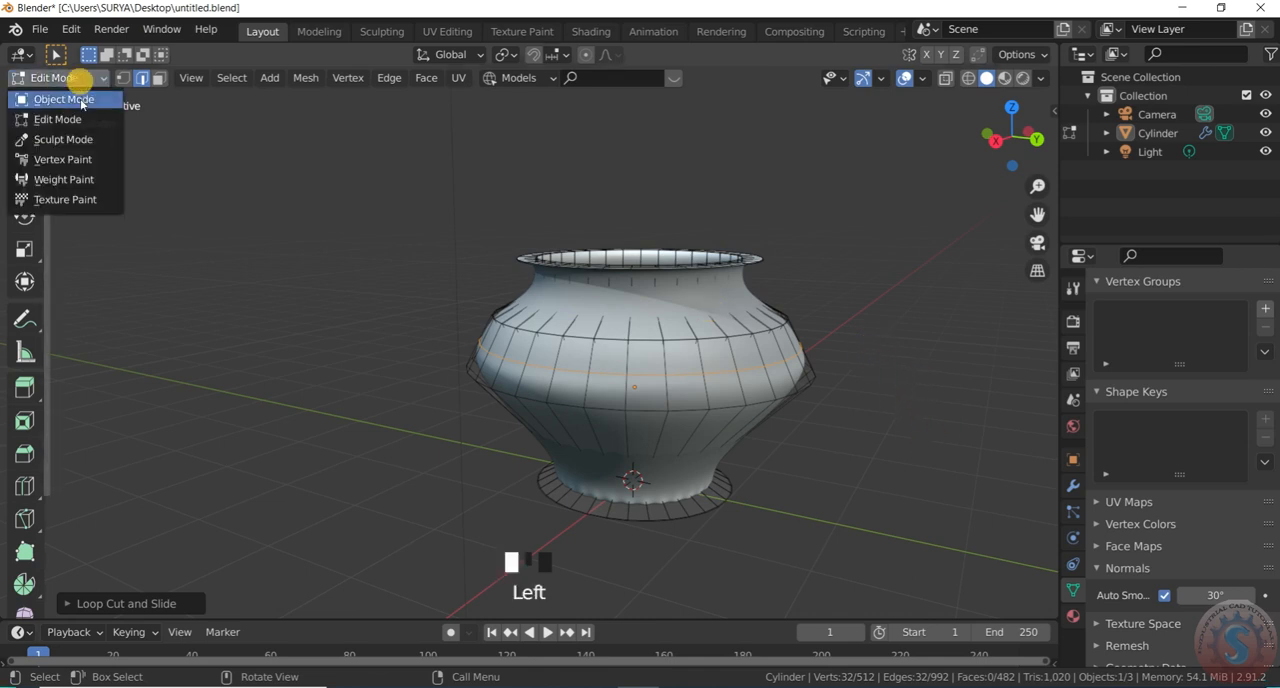
left_click(50, 95)
key("ctrl+z")
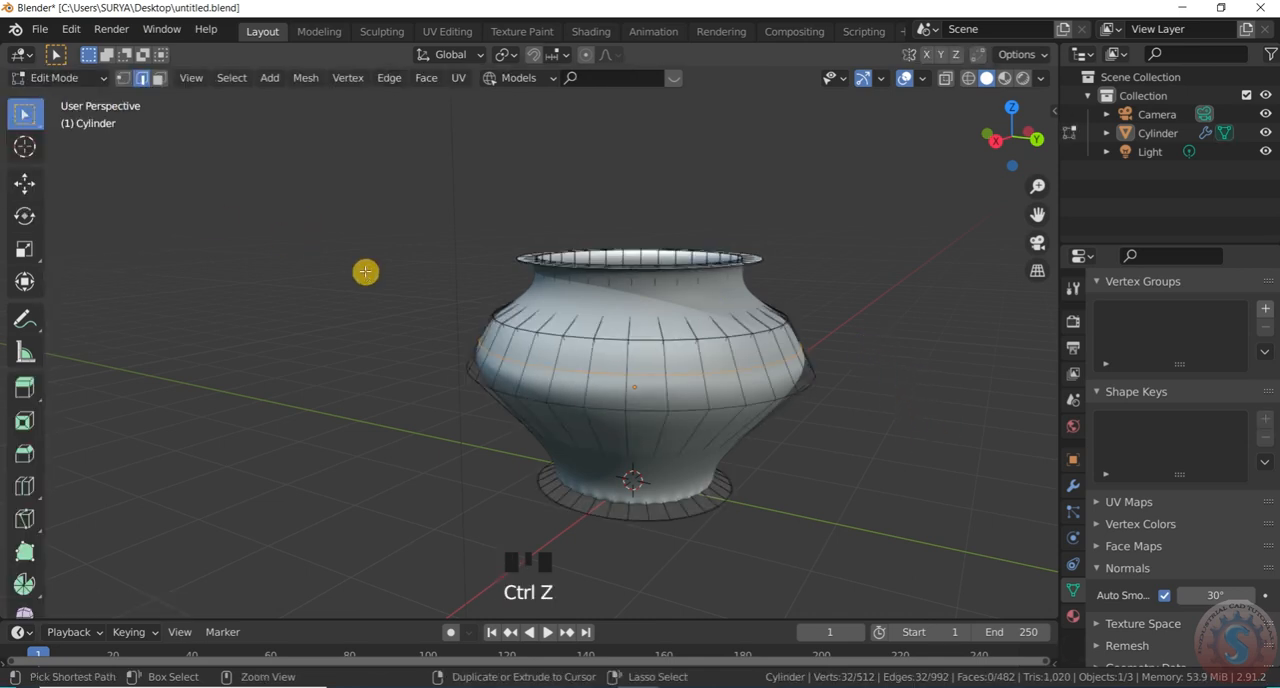
key("ctrl+z")
Save the pot's file untitled.blend
scroll(769, 364, "down", 8)
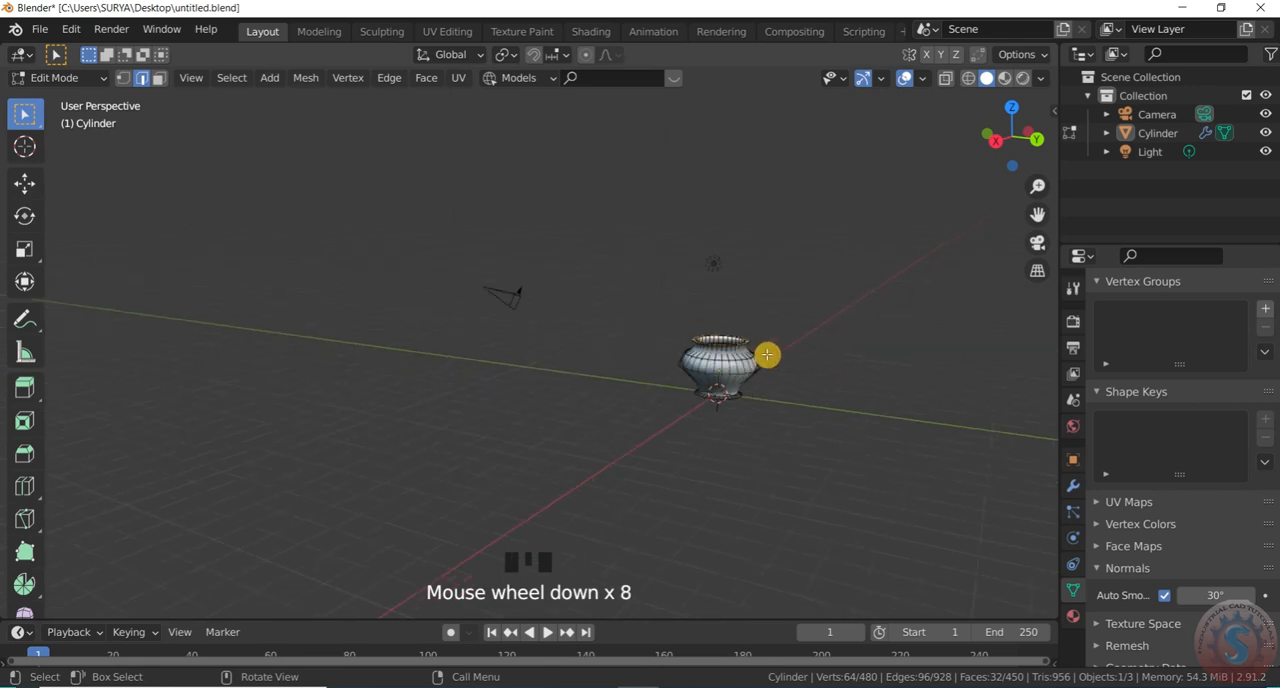
left_click(40, 29)
left_click(60, 150)
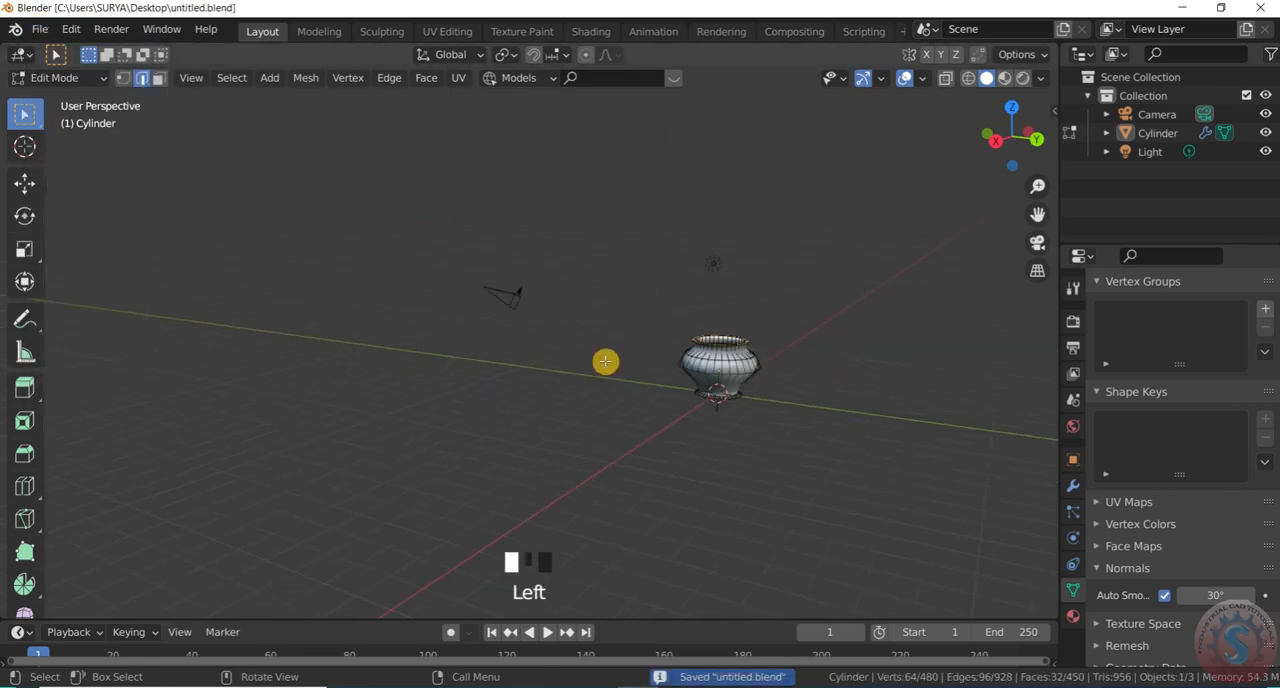
Add a horizontal loop cut between the pot's belly and base, and scale it outward to round the lower body
scroll(738, 385, "up", 7)
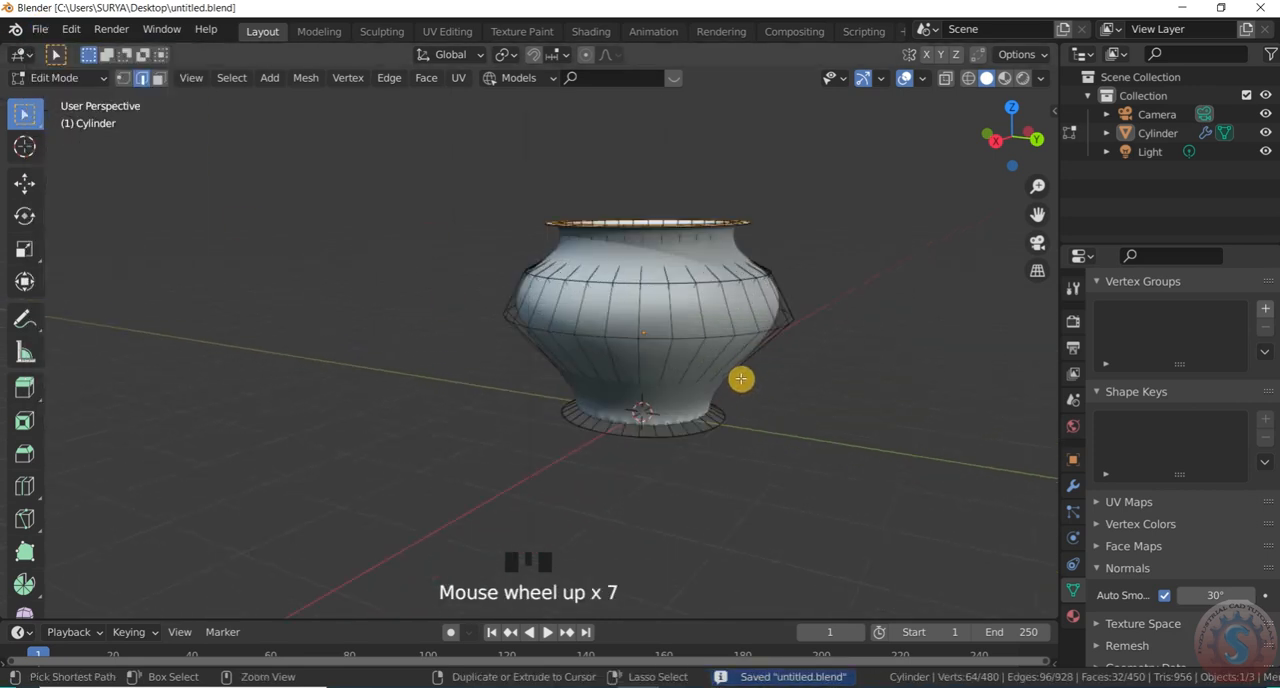
key("ctrl+r")
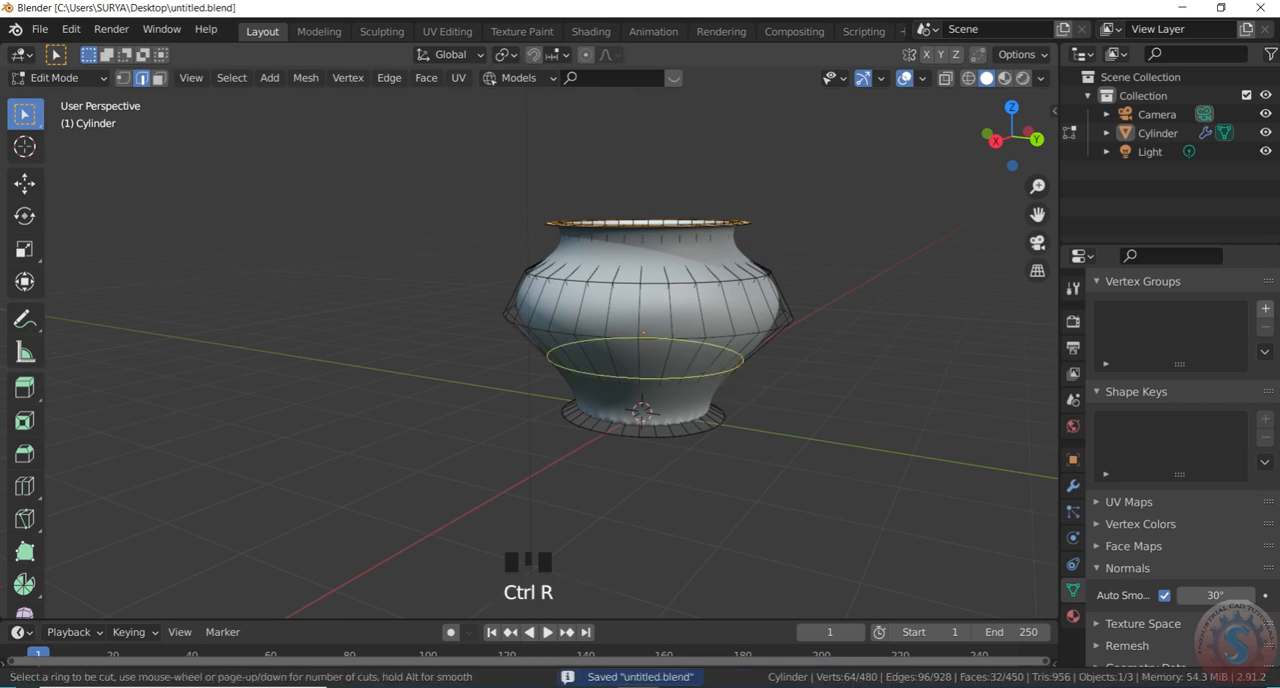
left_click(700, 325)
left_click(700, 391)
scroll(685, 411, "up", 2)
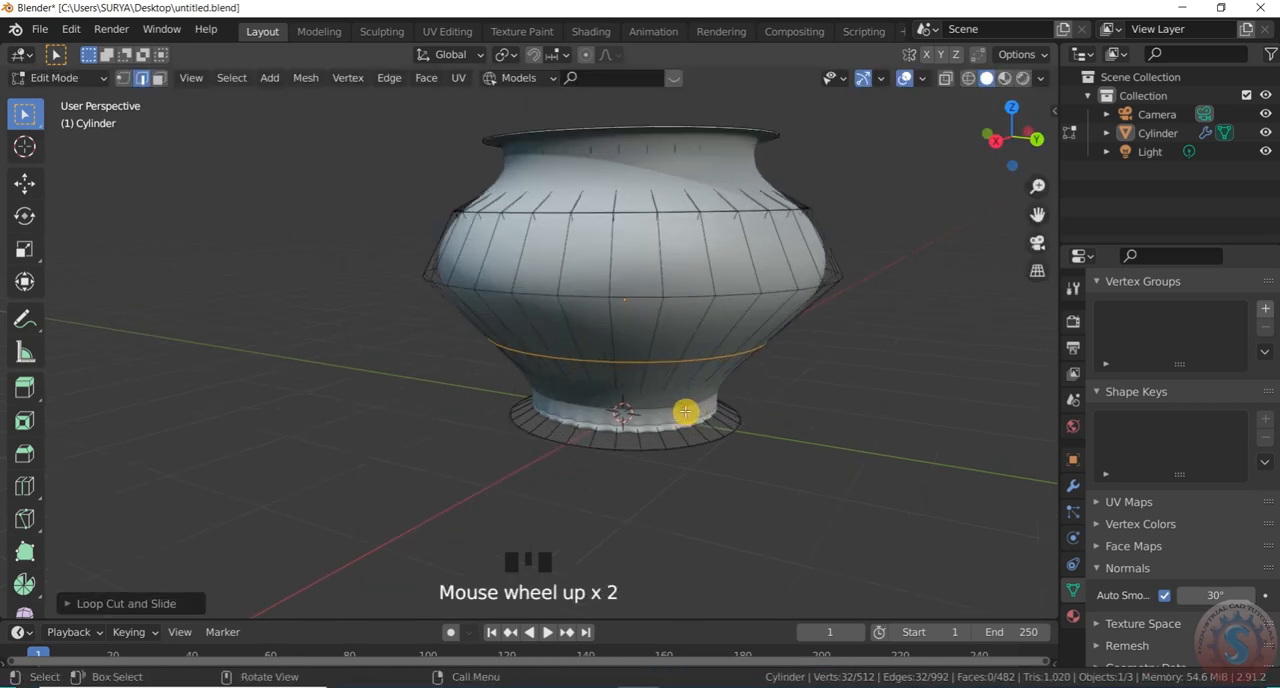
key("s")
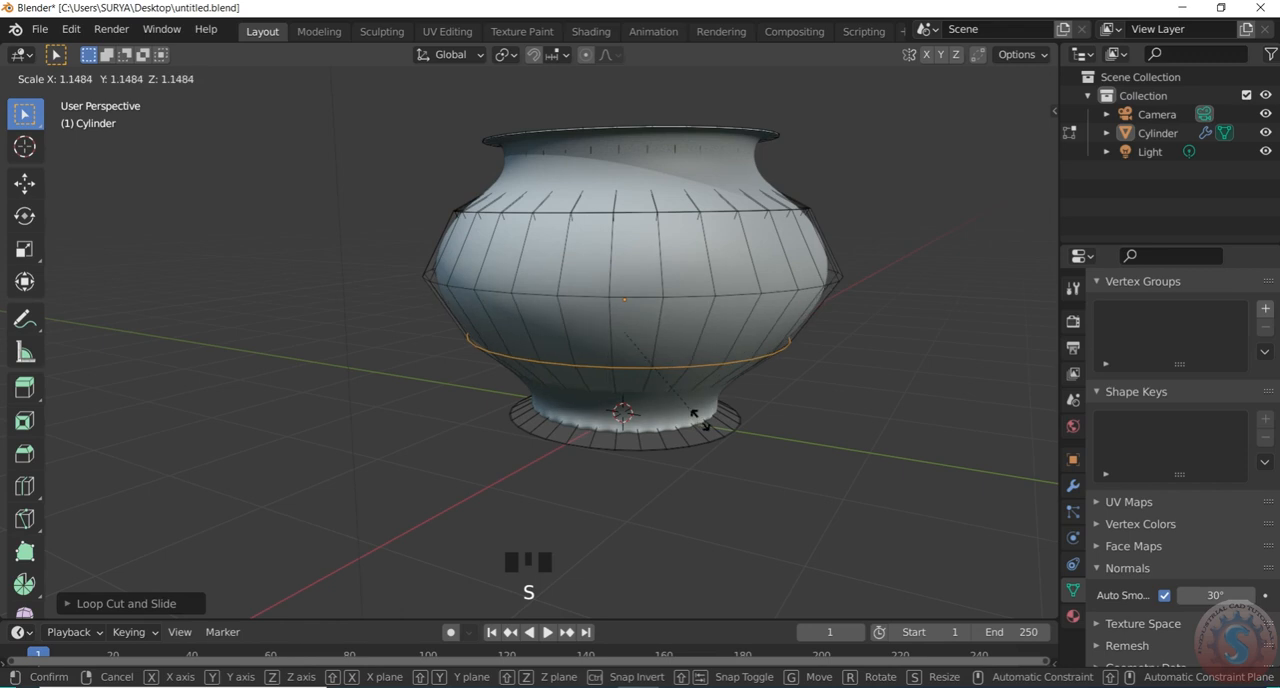
left_click(697, 418)
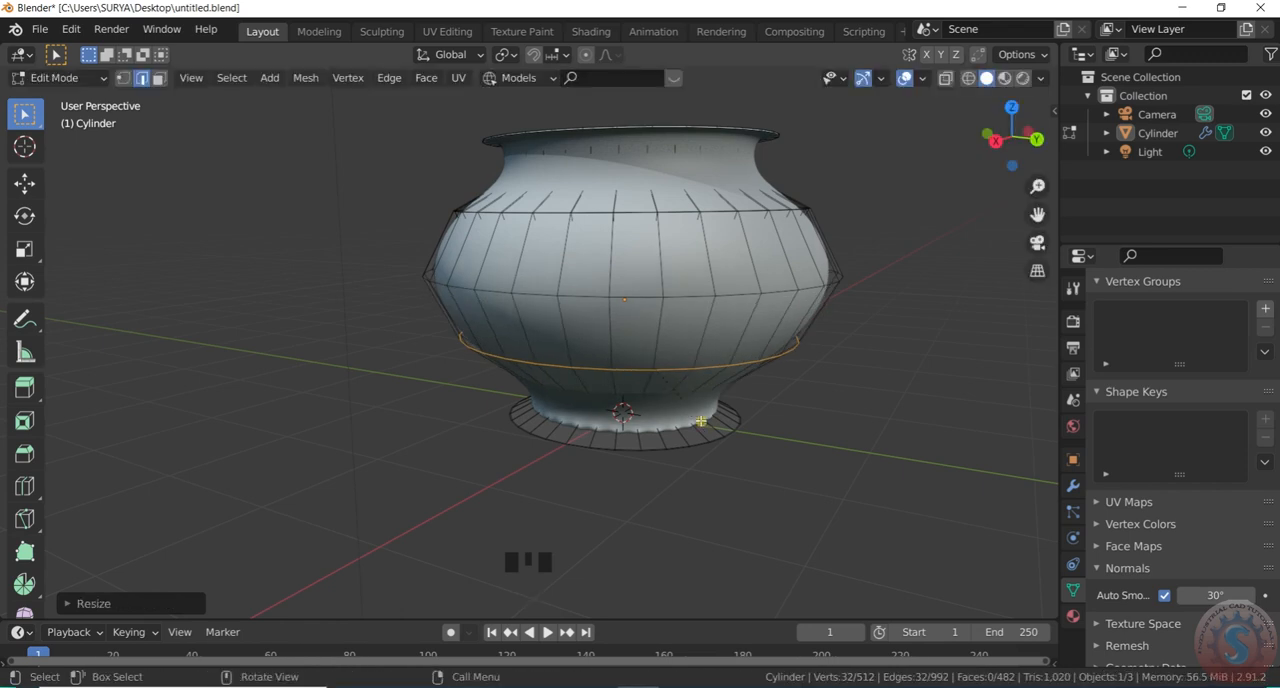
Return to Object Mode and select the light in the scene
left_click(83, 84)
left_click(60, 95)
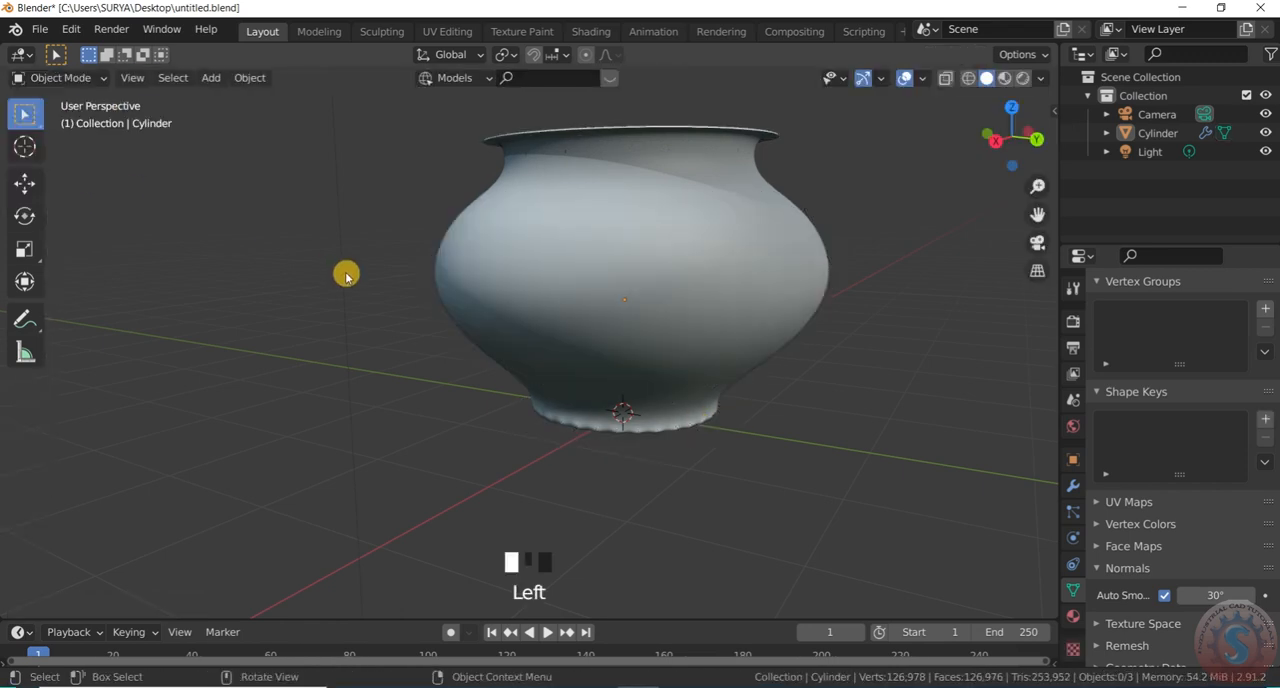
left_click(346, 274)
scroll(568, 376, "down", 3)
scroll(568, 376, "up", 2)
left_click_drag(1012, 160, 1034, 188)
scroll(645, 360, "down", 4)
scroll(645, 360, "up", 2)
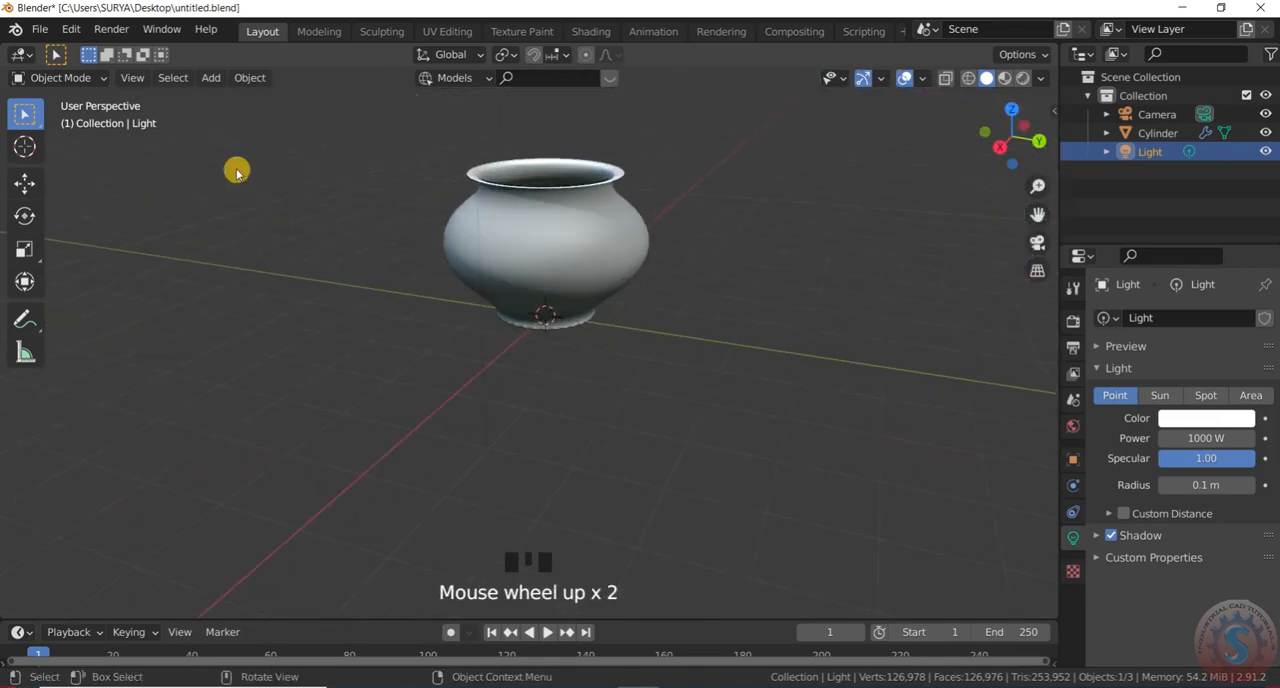
Open the scene's render properties
left_click(88, 79)
scroll(699, 484, "down", 3)
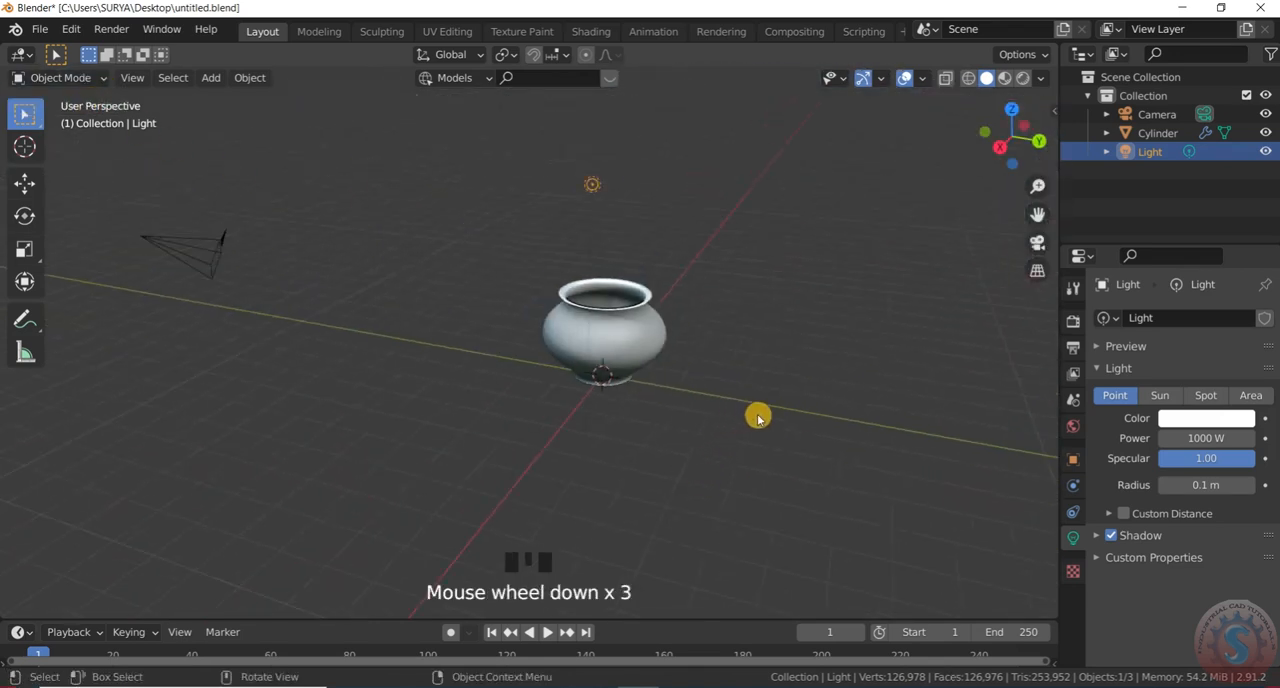
left_click(1073, 320)
scroll(686, 337, "up", 2)
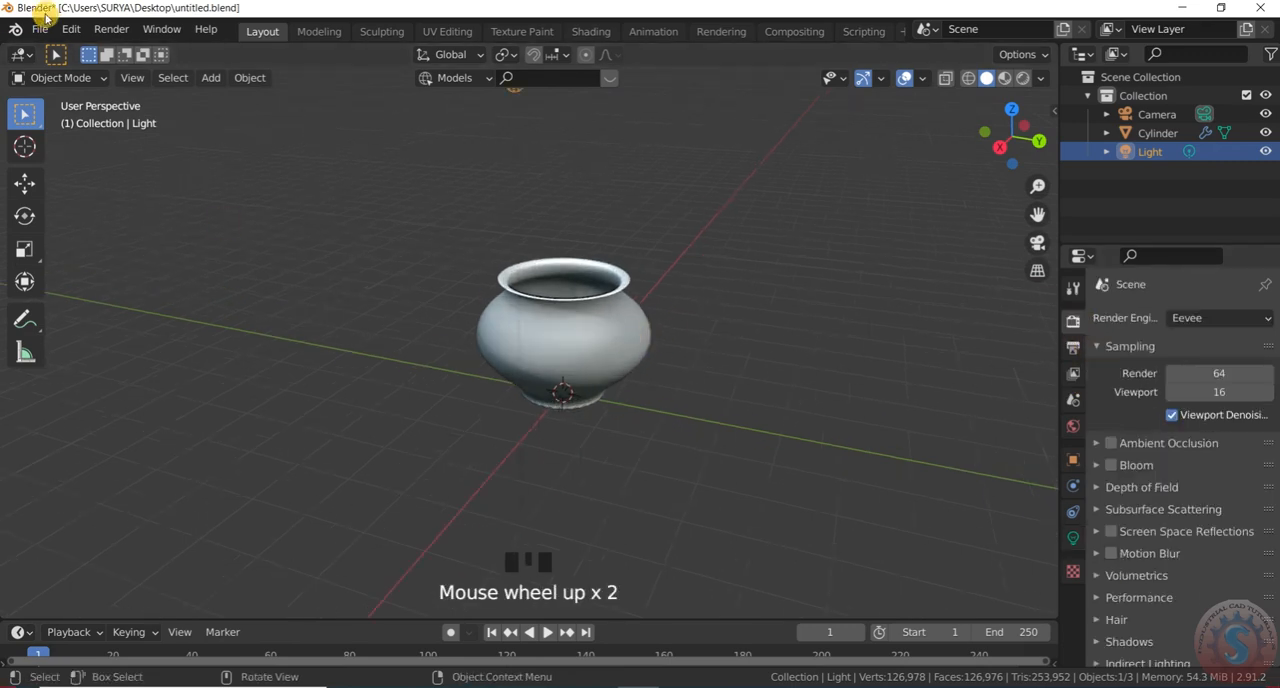
Save the current changes to untitled.blend
left_click(41, 29)
left_click(62, 151)
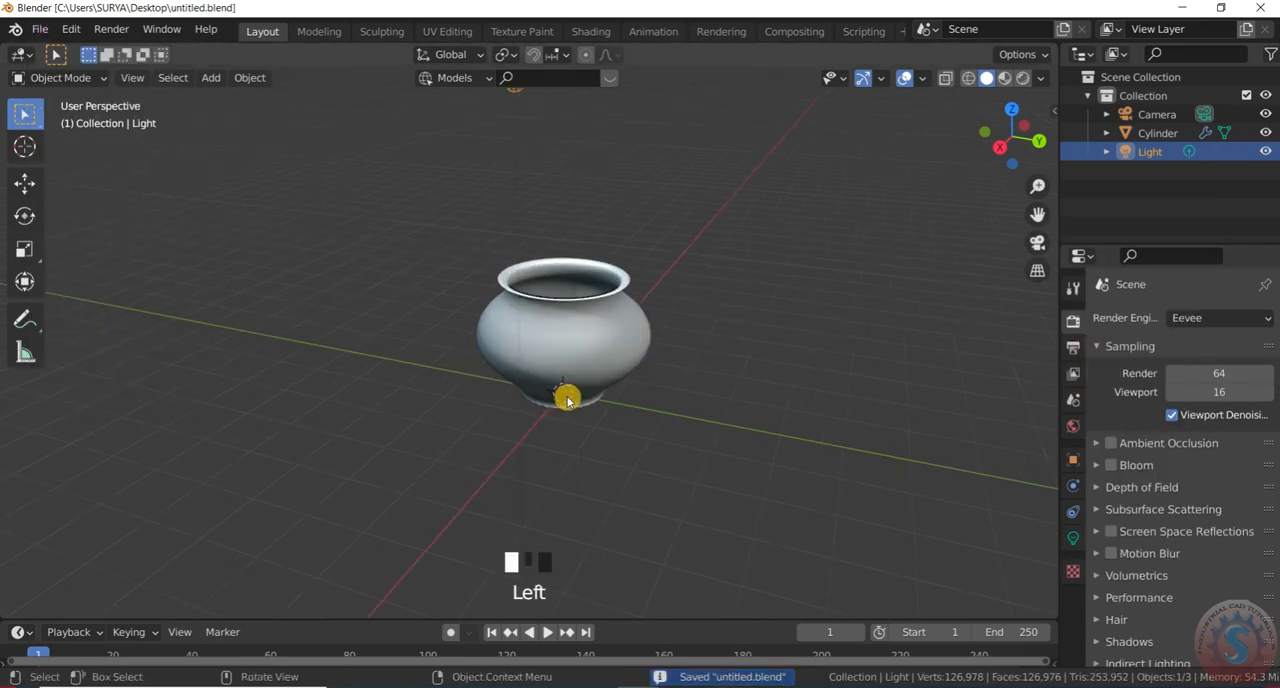
scroll(570, 375, "up", 4)
scroll(574, 360, "down", 5)
scroll(576, 352, "up", 5)
scroll(576, 350, "down", 4)
scroll(576, 349, "up", 2)
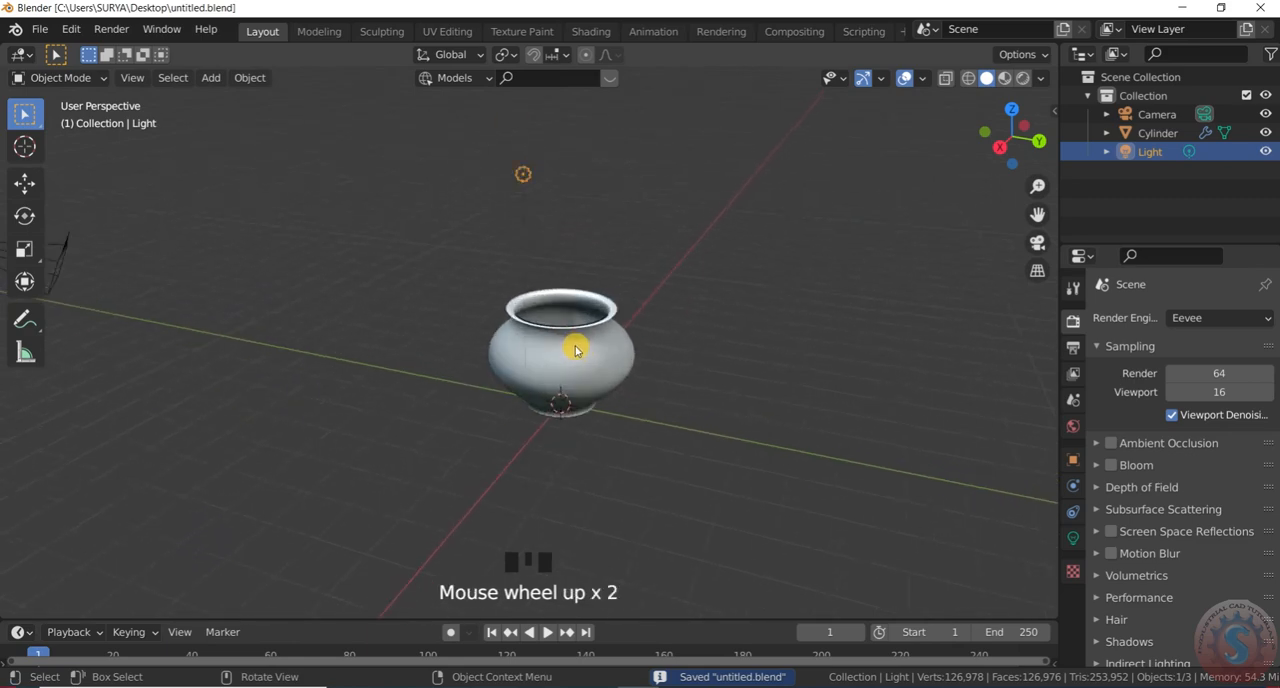
scroll(576, 349, "up", 1)
left_click(40, 29)
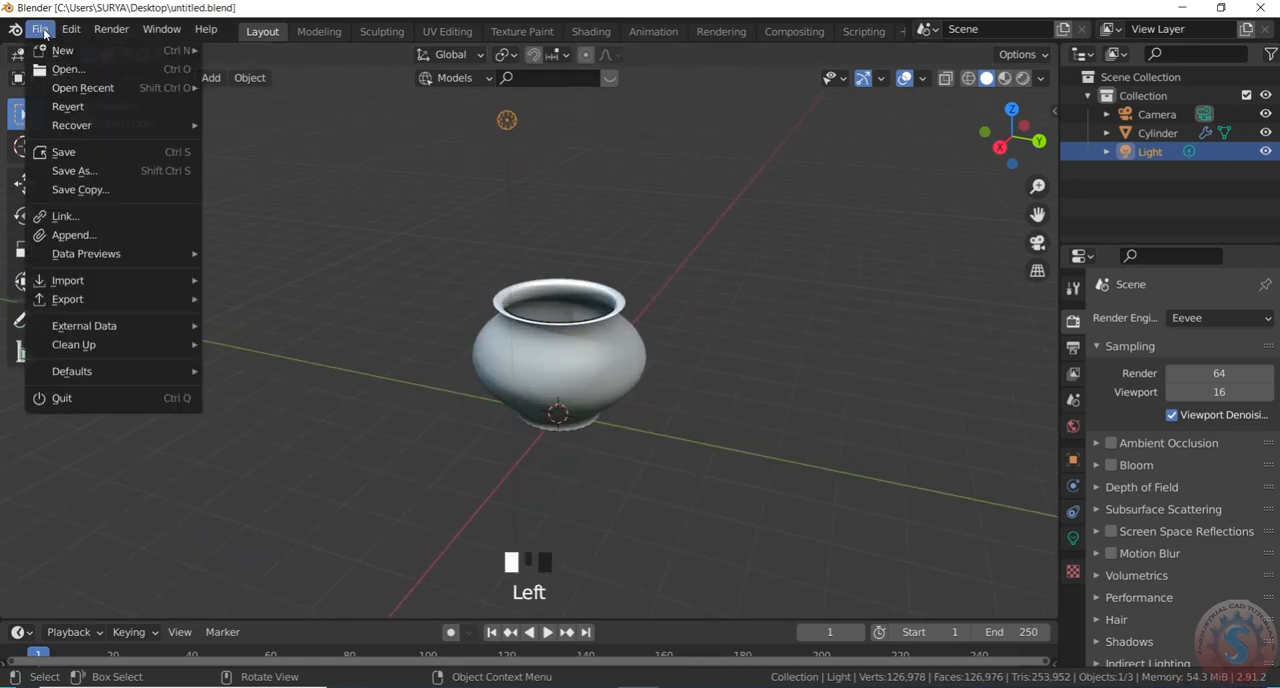
left_click(88, 152)
Check the pot through the scene camera and return to the perspective view
scroll(634, 366, "down", 3)
scroll(643, 356, "up", 3)
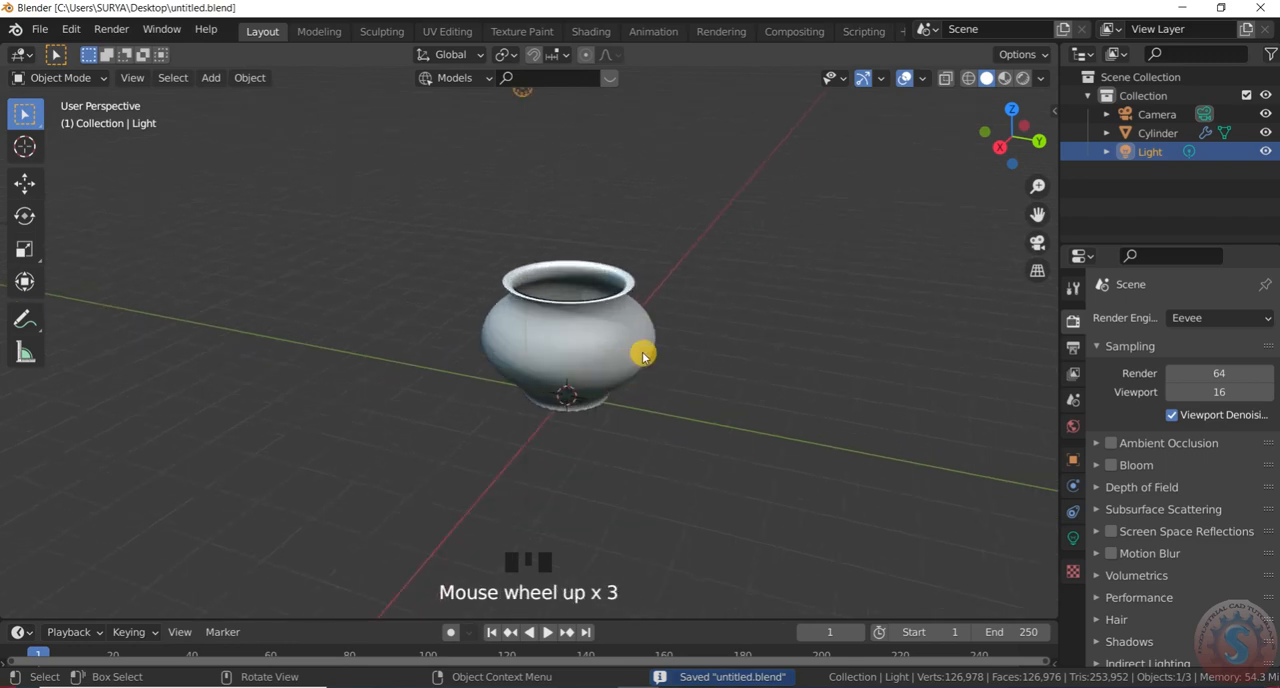
key("KP_0")
key("KP_0")
key("KP_0")
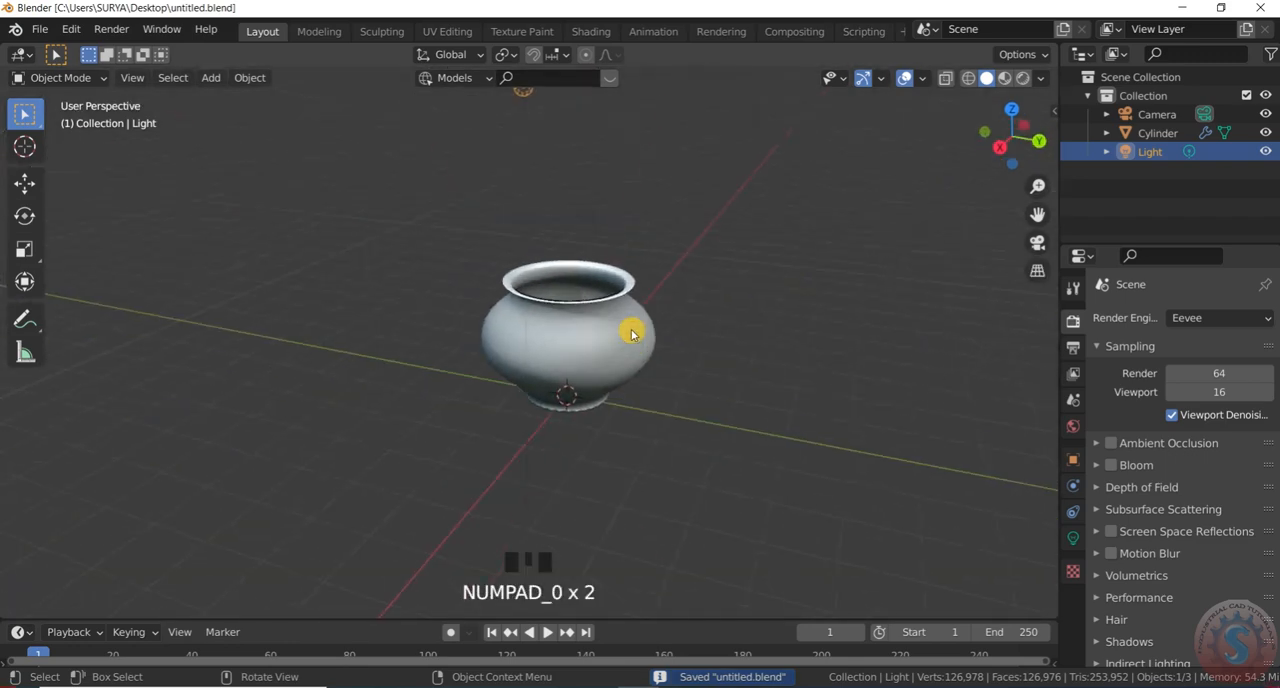
key("KP_0")
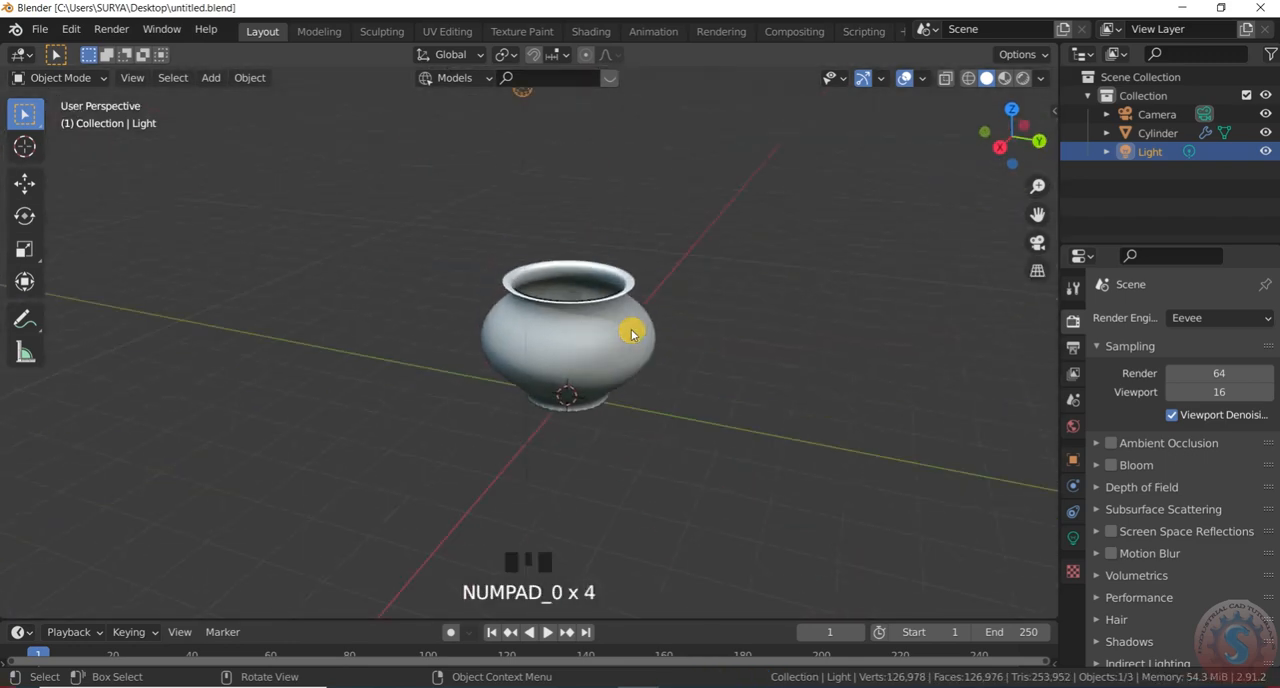
scroll(567, 371, "up", 3)
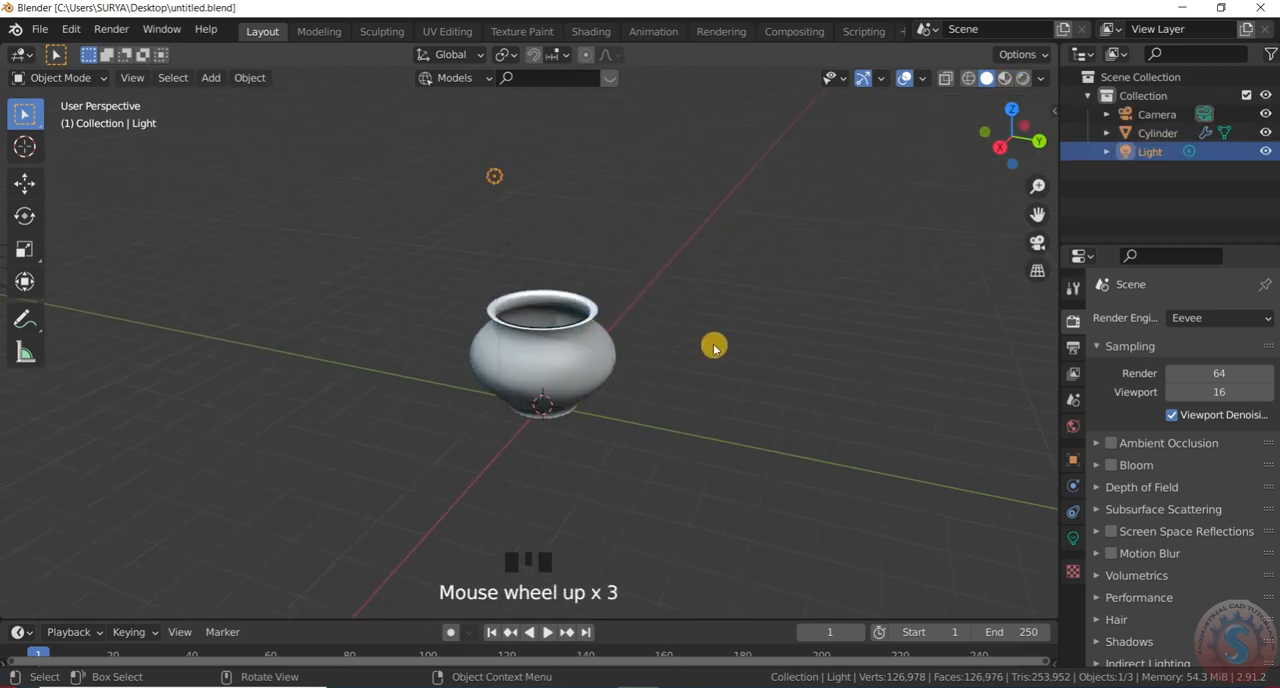
scroll(509, 400, "up", 3)
scroll(631, 327, "down", 1)
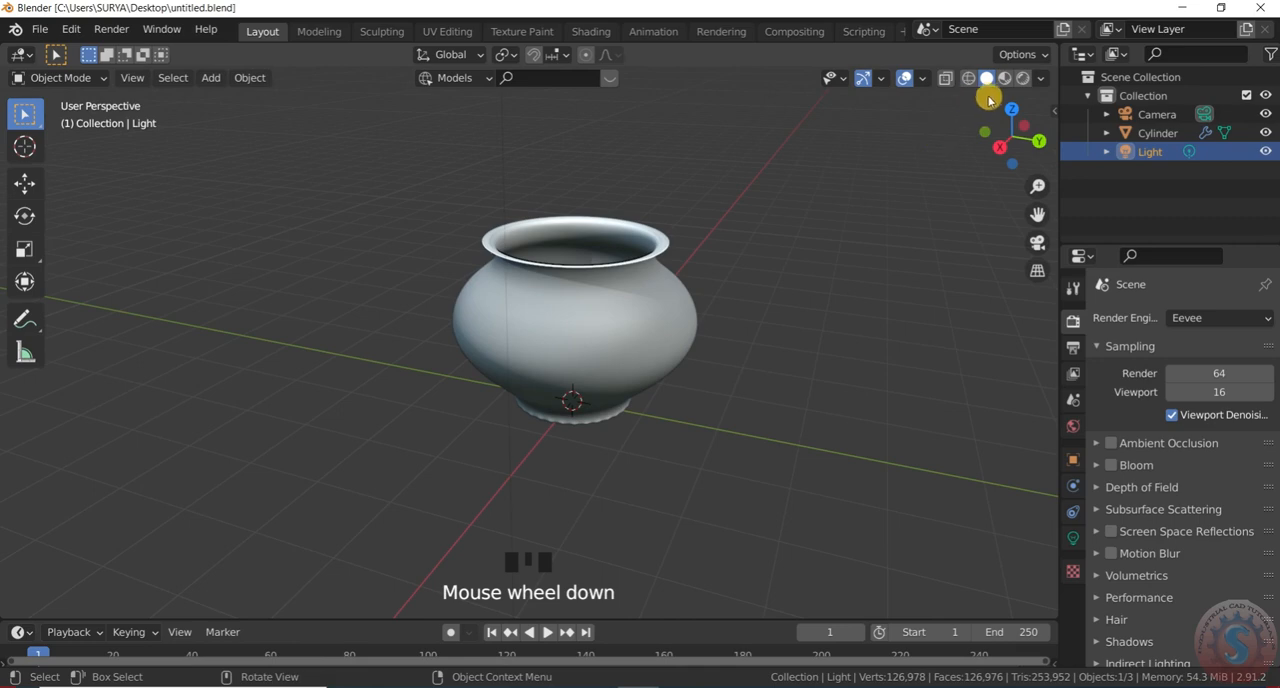
Switch the viewport shading from Solid through Material Preview to Rendered
left_click(658, 394)
scroll(590, 408, "down", 3)
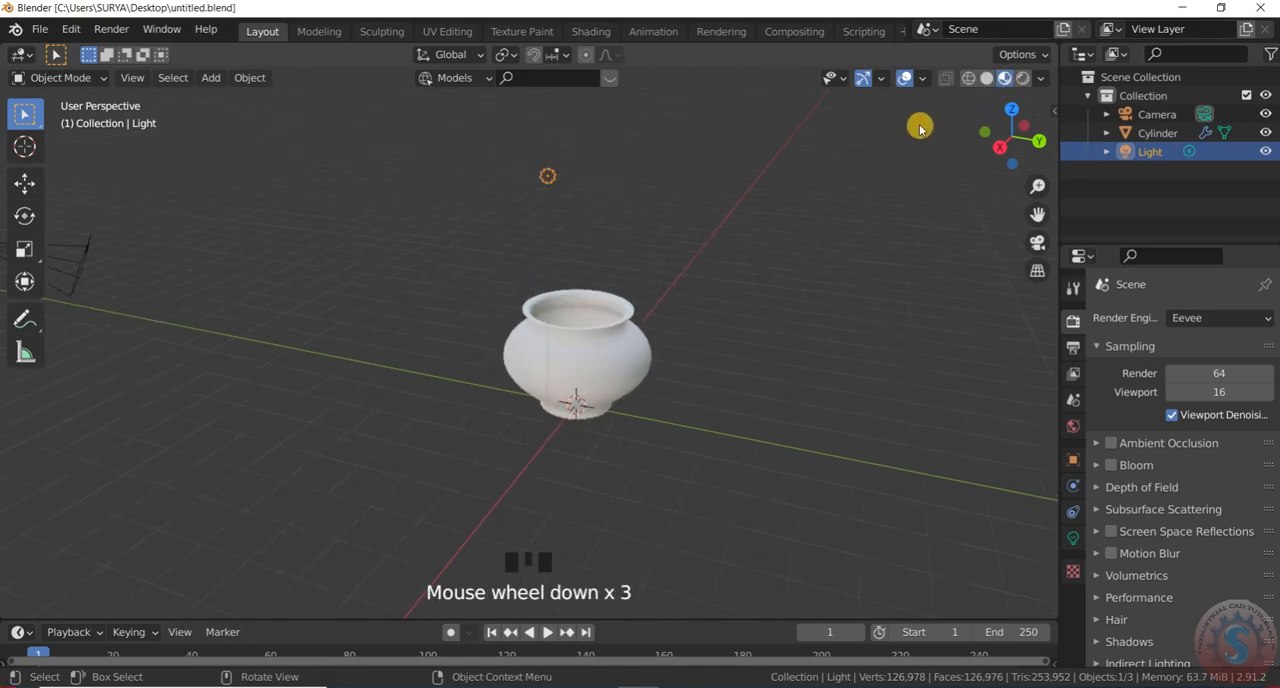
scroll(920, 123, "up", 1)
left_click(1022, 80)
scroll(514, 423, "down", 2)
Select the pot and apply its Subdivision Surface modifier
left_click(517, 423)
scroll(955, 205, "down", 2)
scroll(962, 207, "up", 1)
mouse_move(1011, 158)
left_mouse_down()
mouse_move(1012, 128)
mouse_move(1012, 146)
left_mouse_up()
scroll(555, 430, "up", 2)
scroll(571, 390, "up", 3)
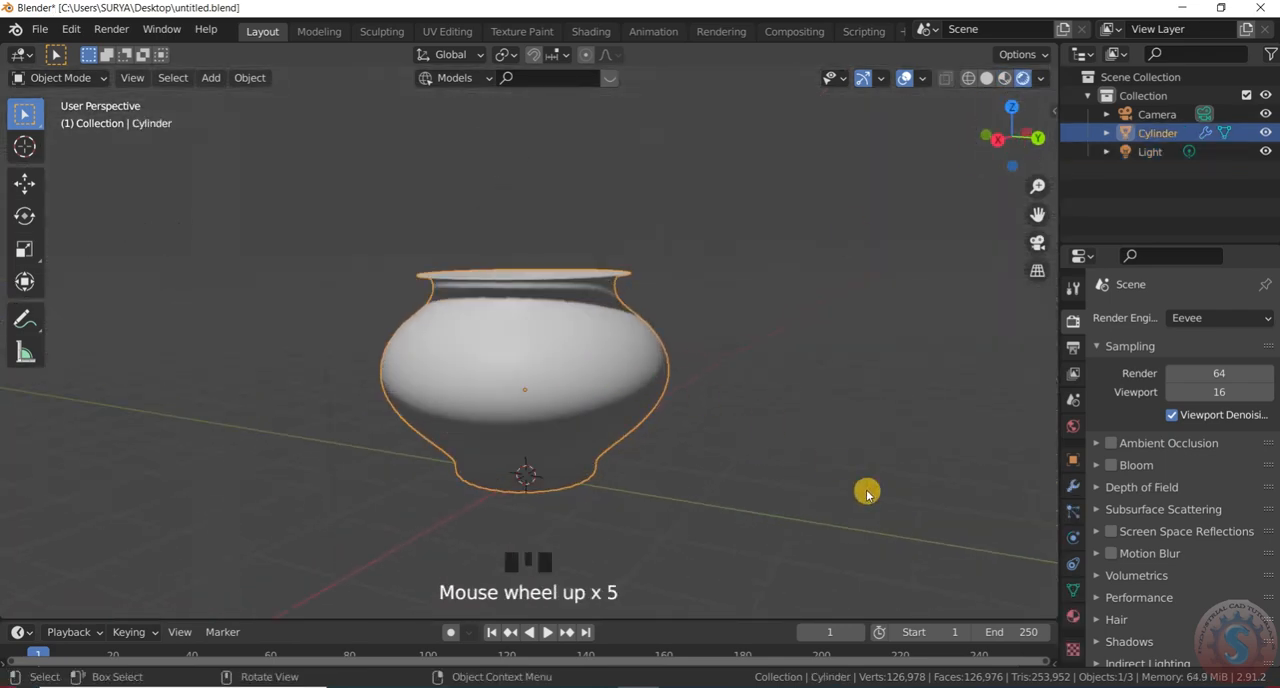
left_click(1074, 483)
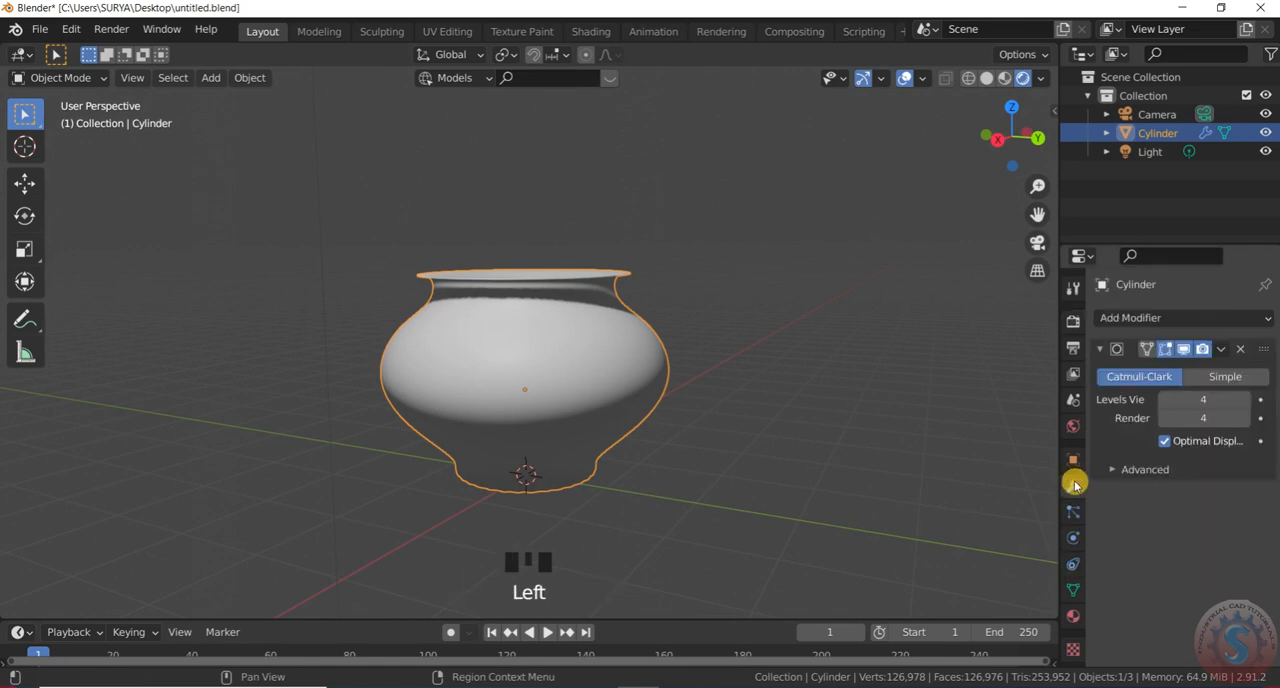
left_click(1224, 352)
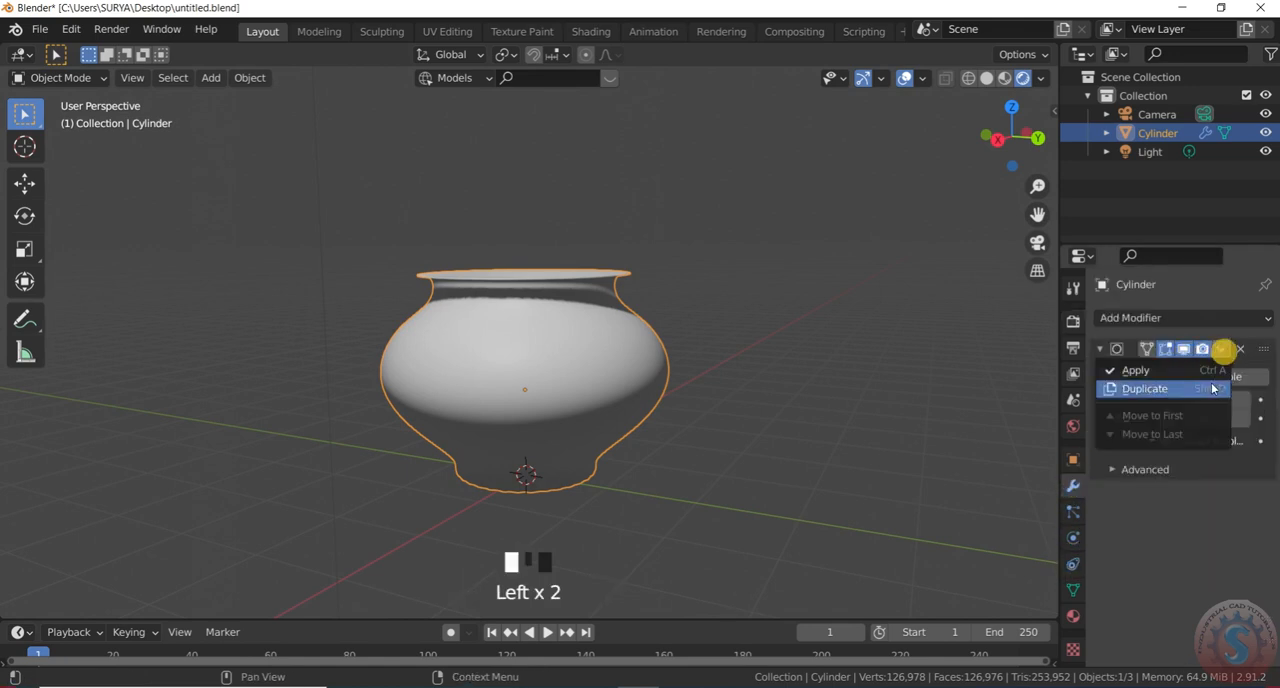
left_click(1203, 368)
Create a new material on the pot
left_click(1072, 617)
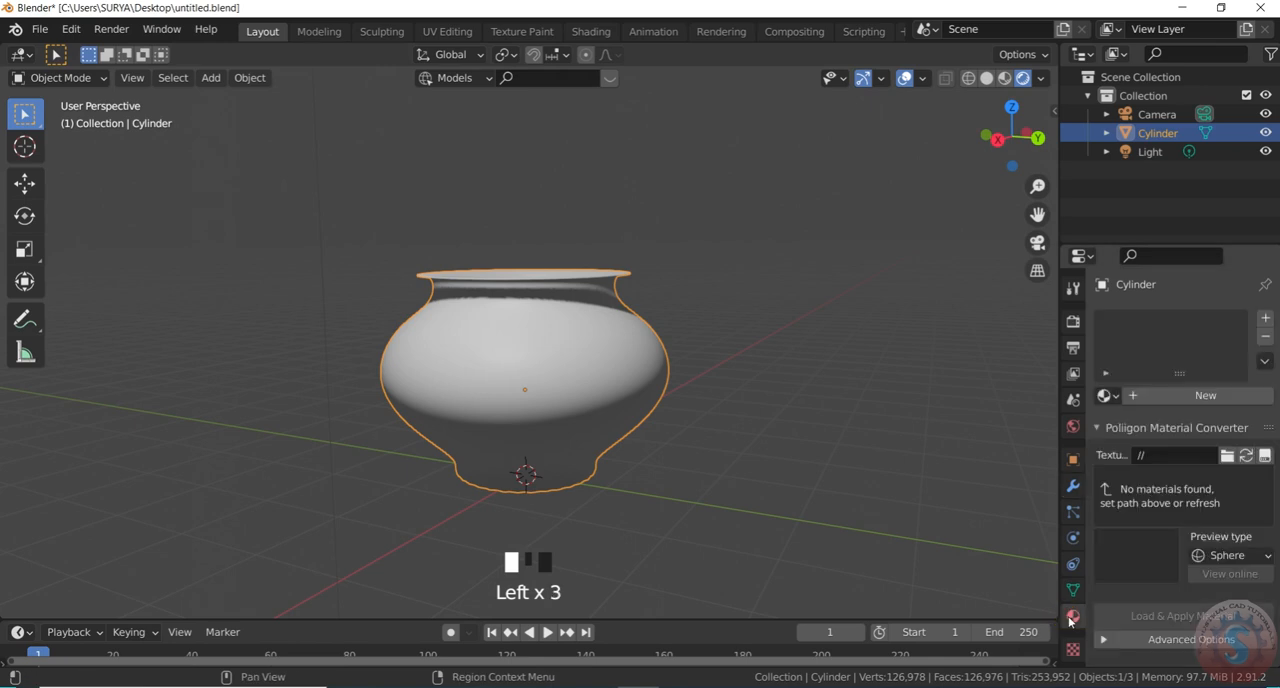
left_click(1107, 394)
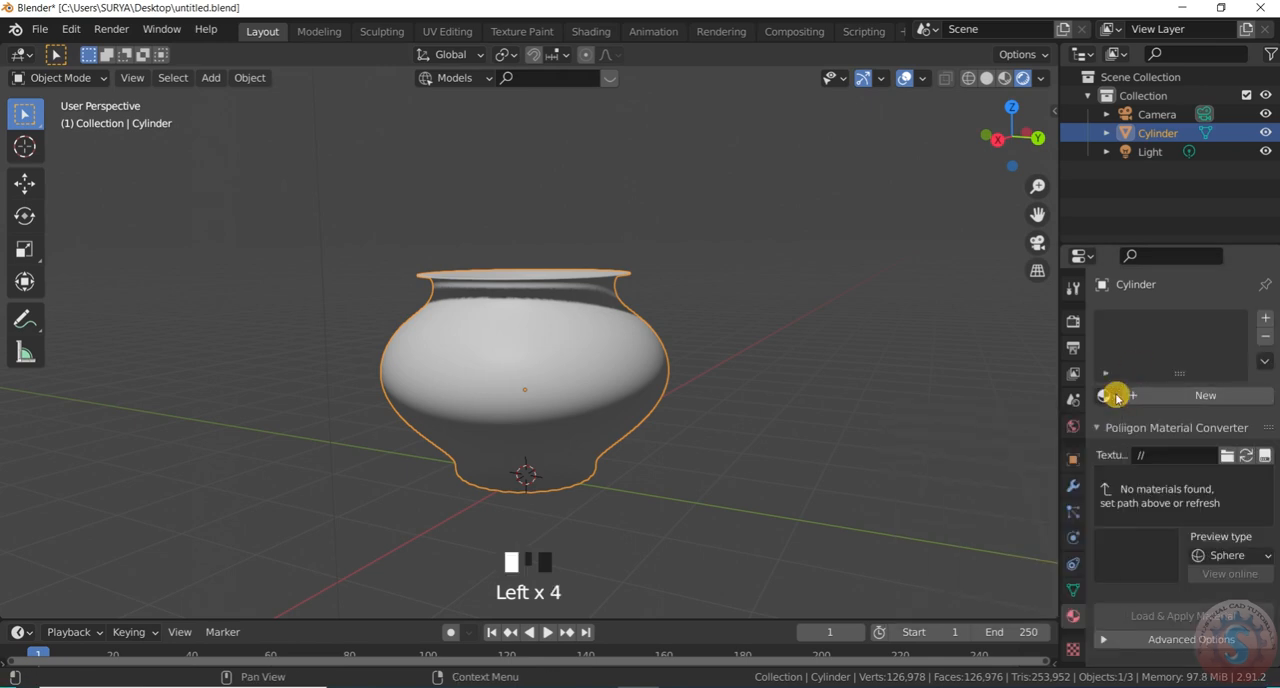
left_click(1155, 400)
Expand Material Library VX in the pot's material settings and load the Sample Materials library
scroll(1130, 545, "down", 11)
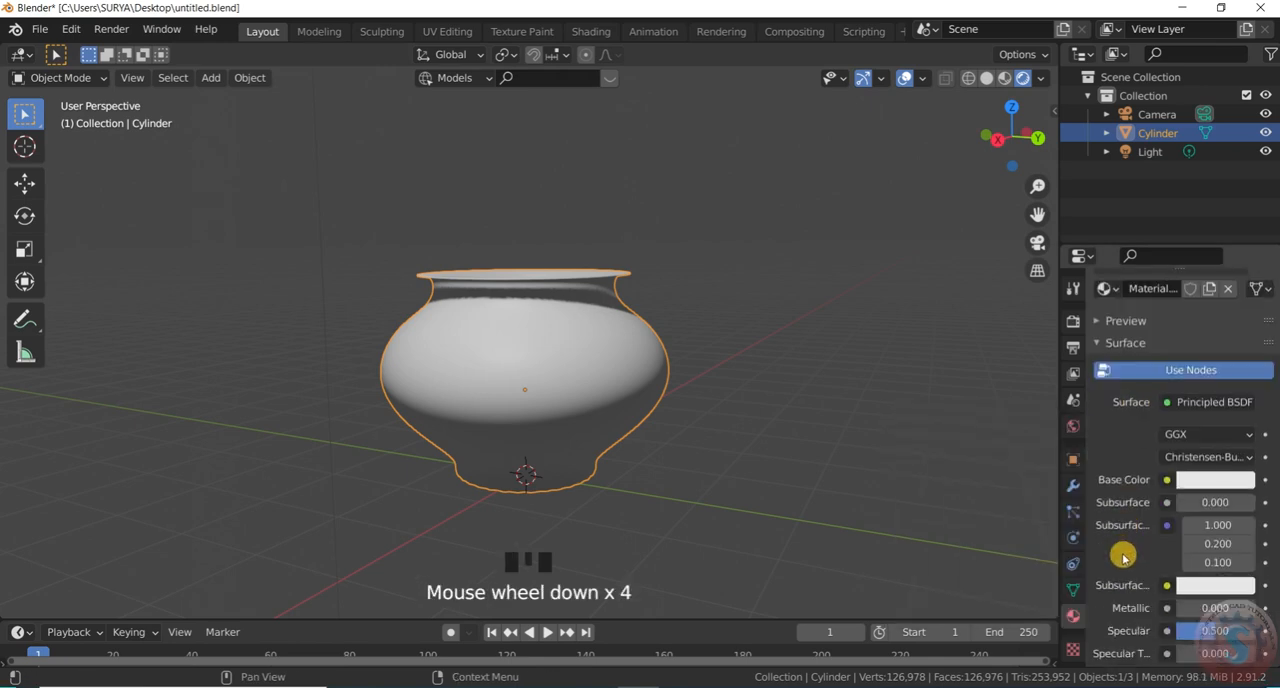
scroll(1137, 566, "down", 20)
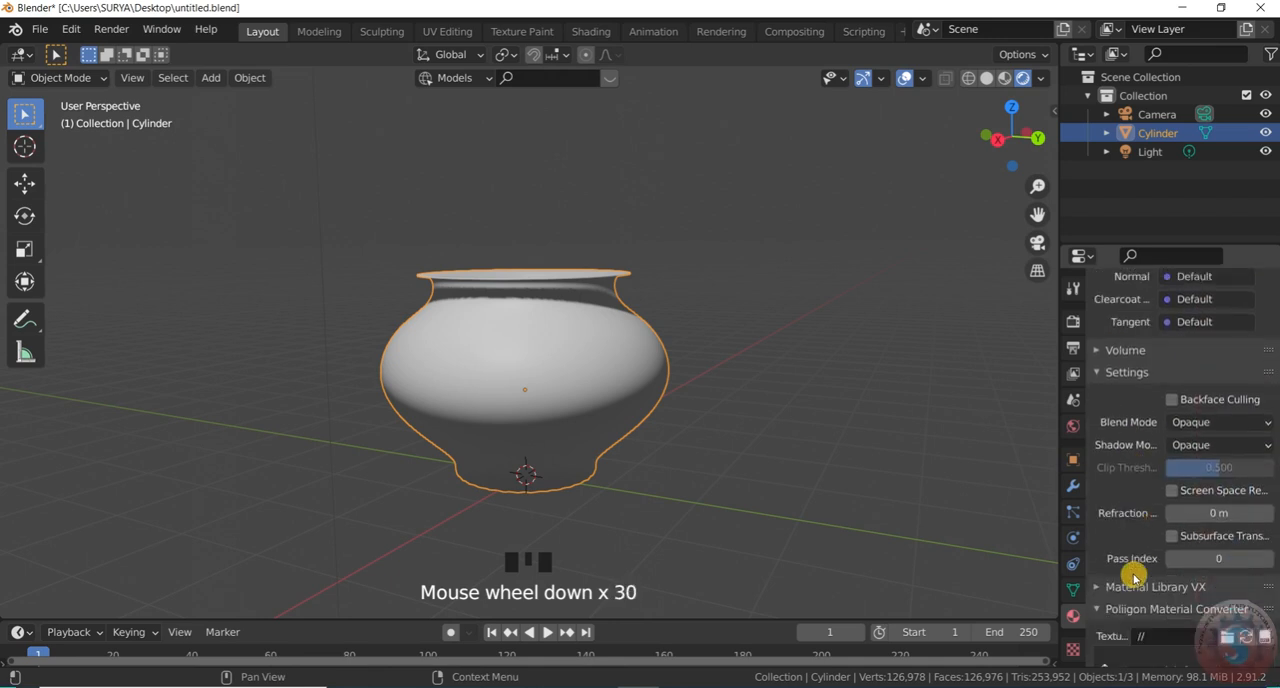
scroll(1136, 578, "down", 14)
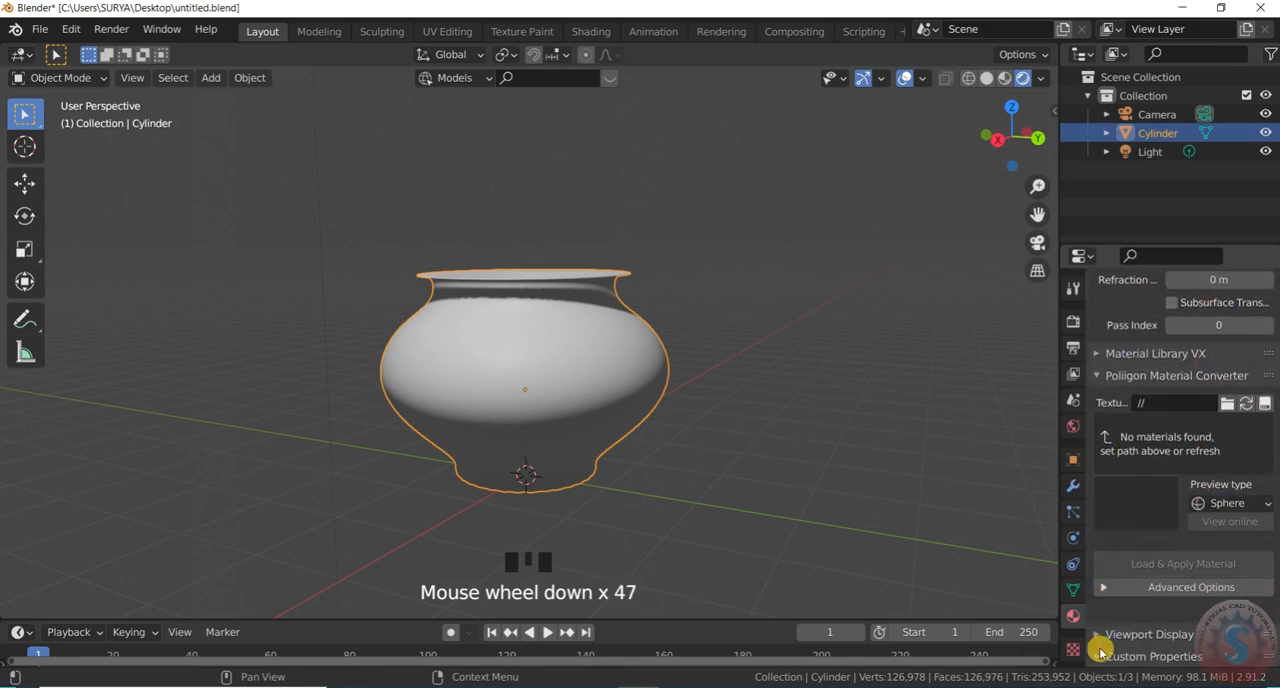
left_click(1109, 636)
left_click(1109, 636)
scroll(1131, 645, "down", 4)
left_click(1133, 656)
scroll(1136, 550, "down", 8)
left_click(1136, 618)
scroll(1140, 530, "up", 6)
left_click(1136, 516)
scroll(1140, 470, "down", 4)
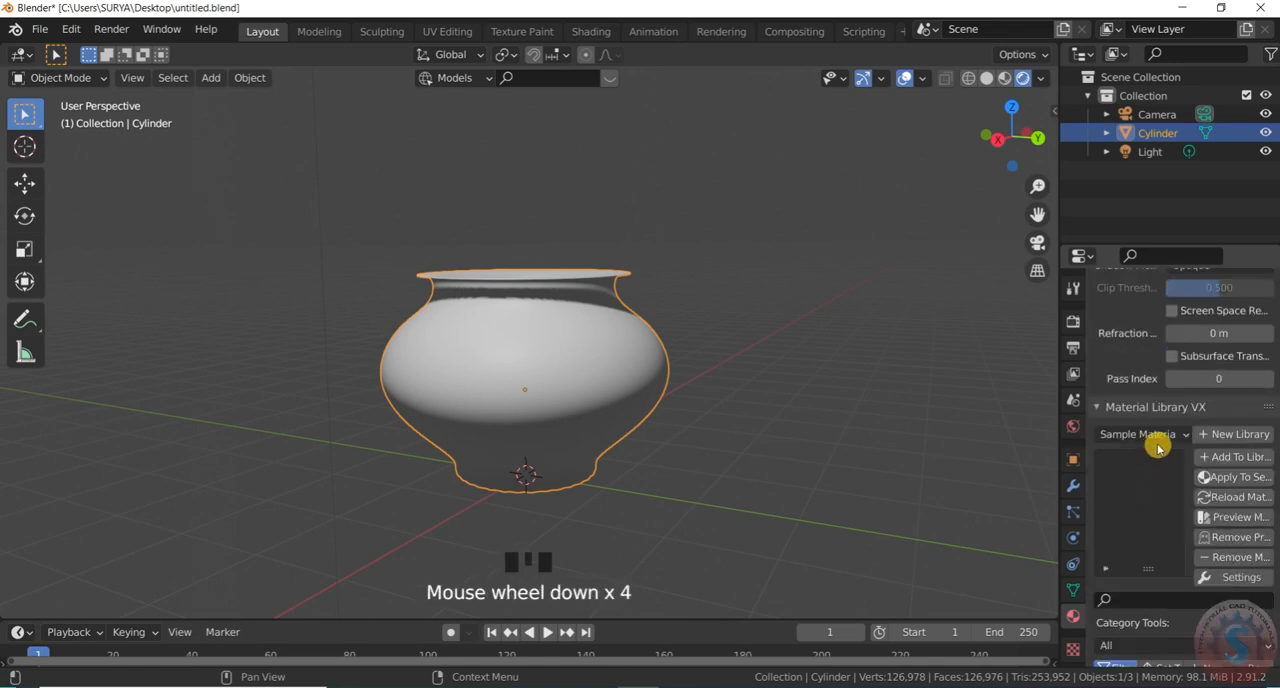
left_click(1180, 436)
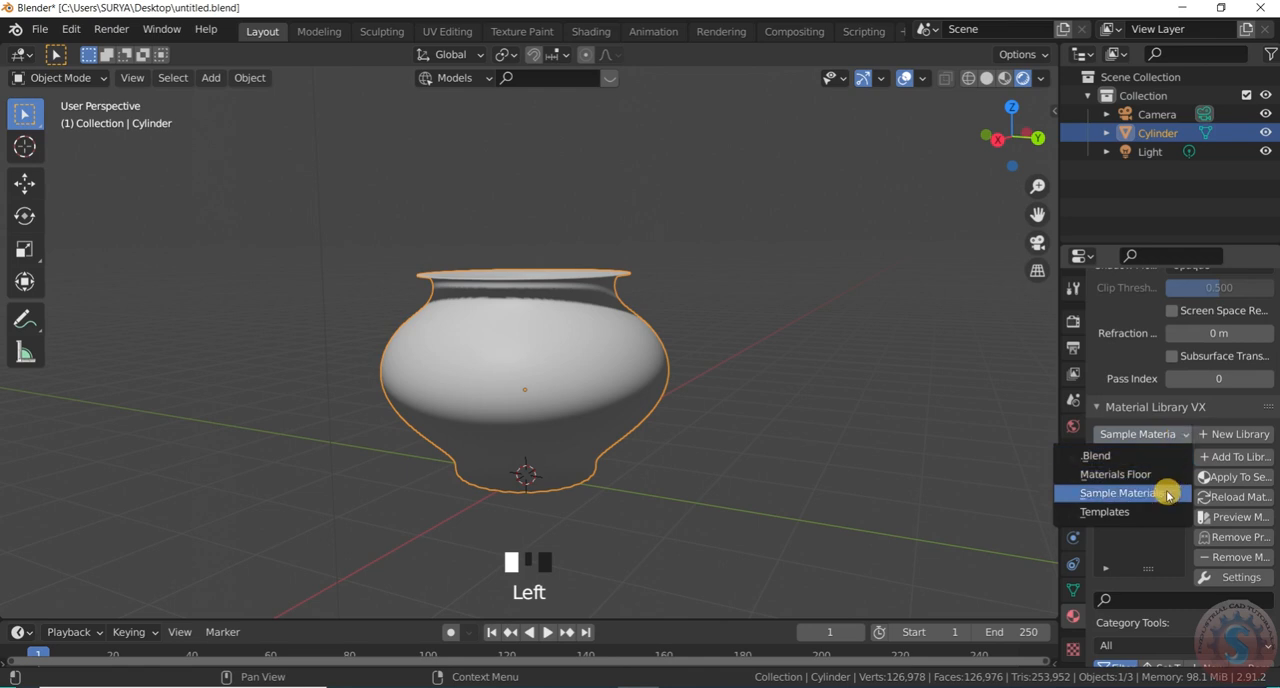
left_click(1146, 541)
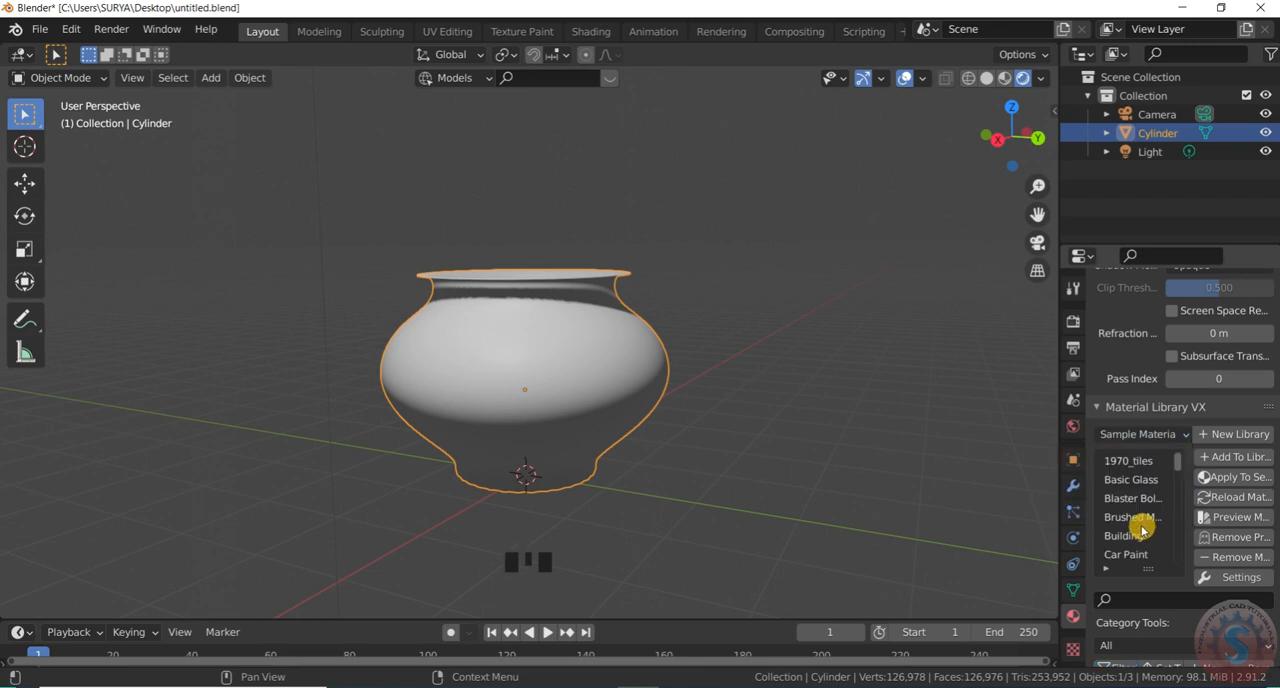
Apply the Ceramic Polished material from the sample library to the pot
scroll(1133, 490, "up", 3)
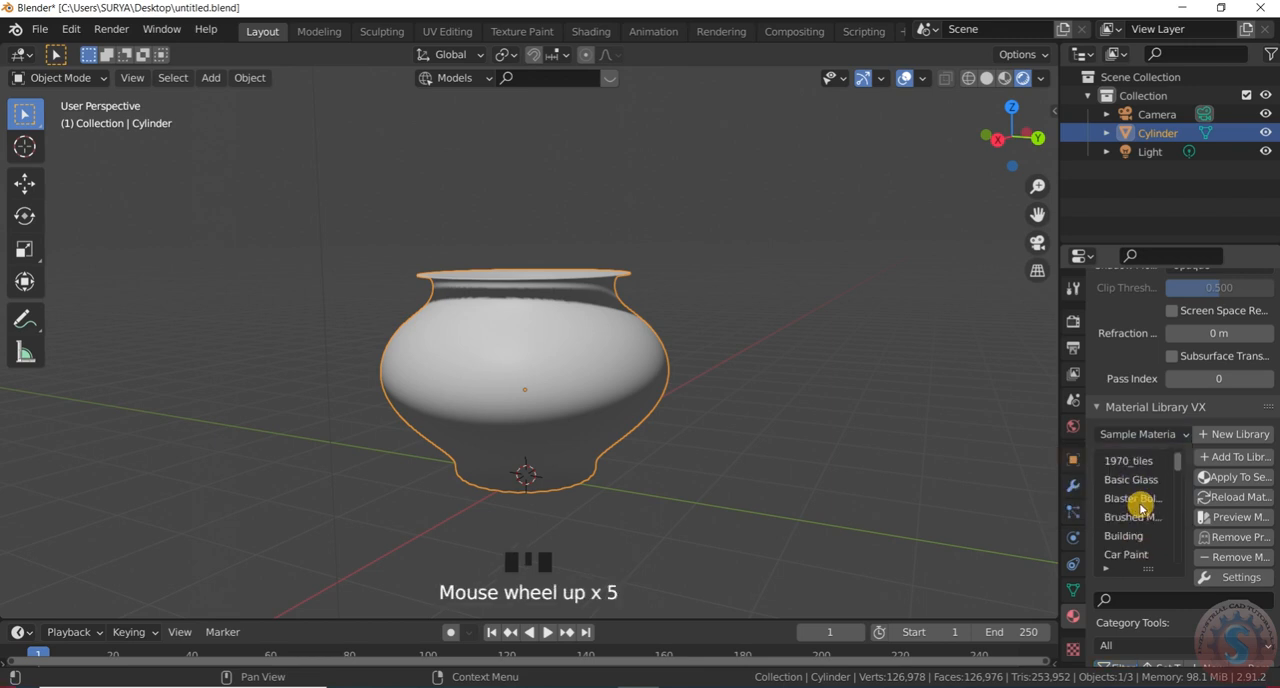
scroll(1140, 508, "down", 2)
left_click(1131, 535)
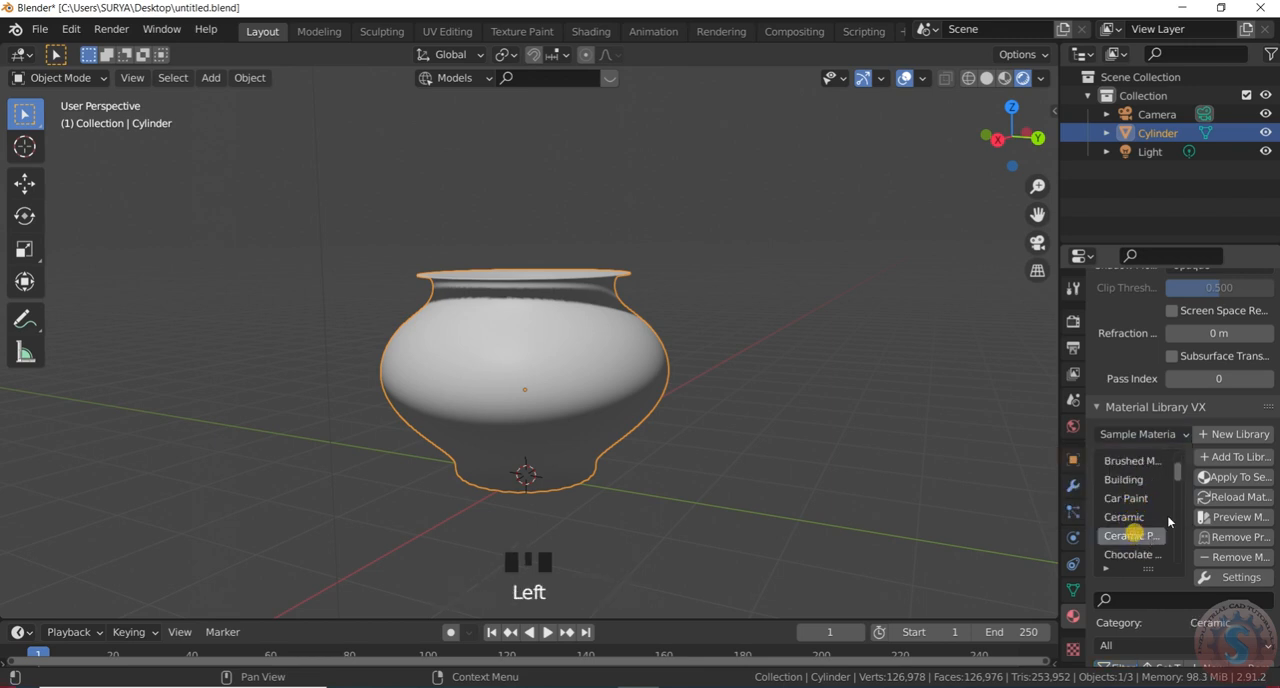
left_click(1219, 479)
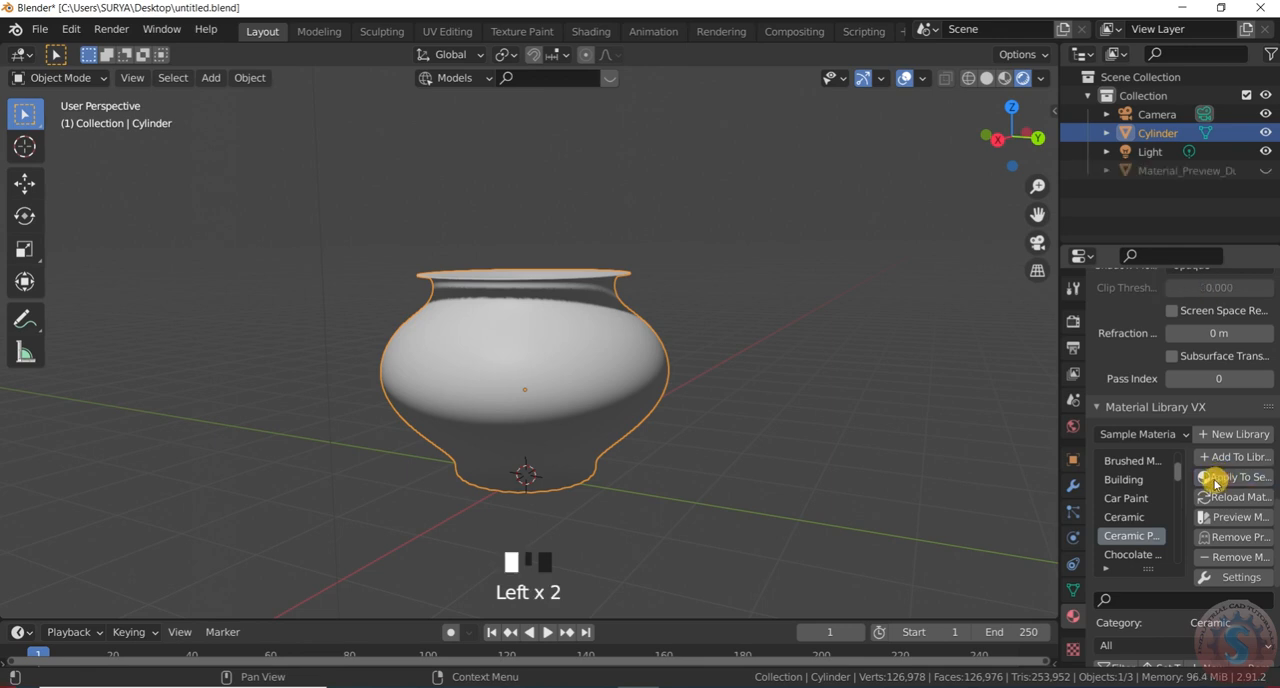
Examine the Ceramic Polished material's preview, surface and volume settings, and collapse the surface settings
scroll(1181, 492, "down", 3)
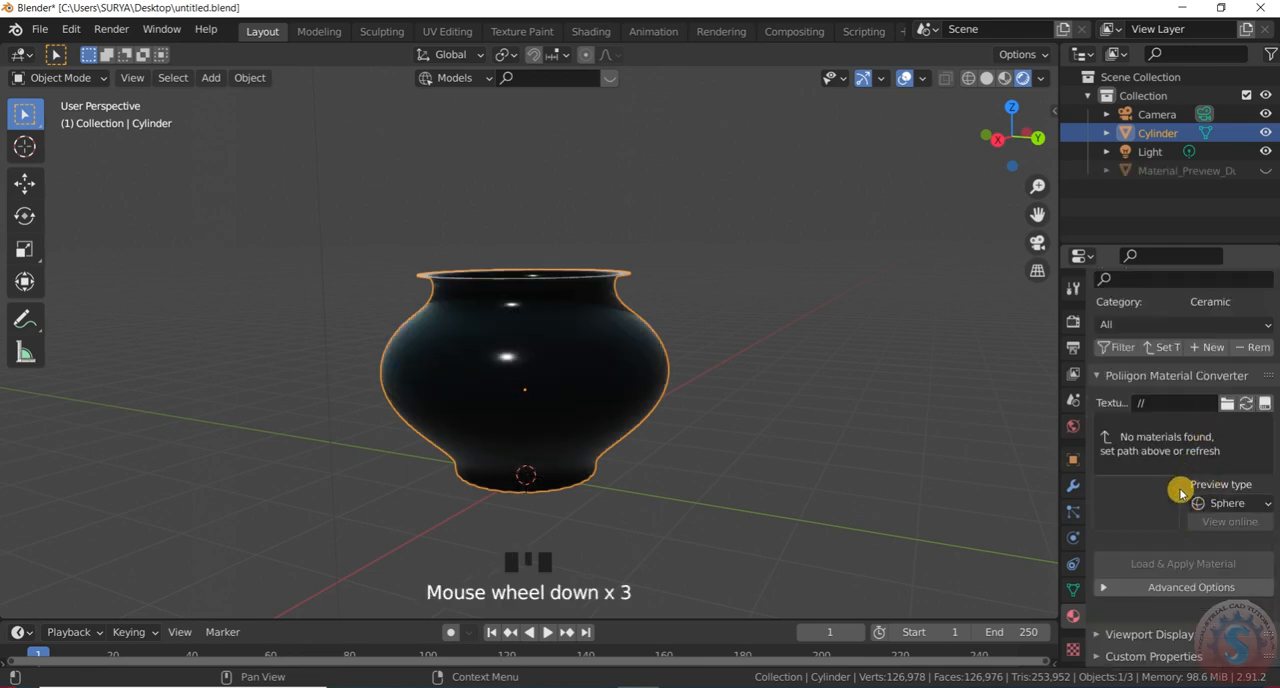
scroll(1175, 495, "up", 2)
scroll(1172, 492, "down", 3)
scroll(1172, 492, "up", 6)
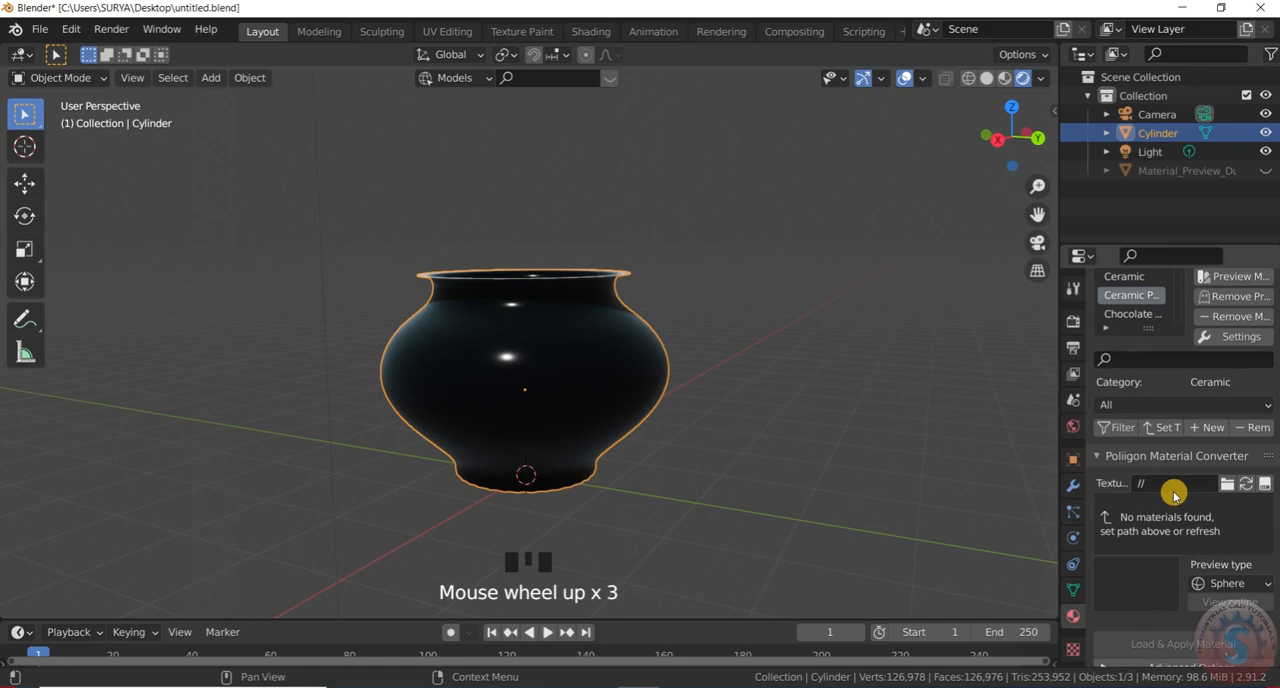
scroll(1170, 500, "down", 2)
scroll(1172, 512, "up", 17)
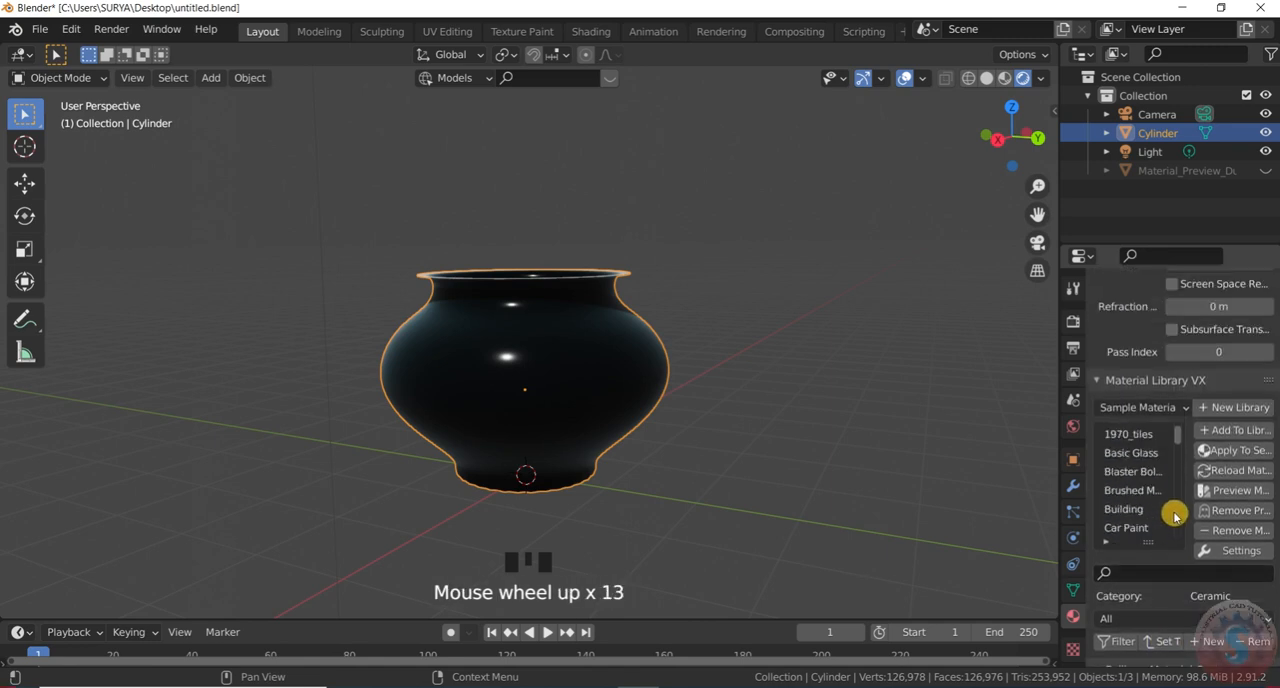
scroll(1229, 358, "up", 12)
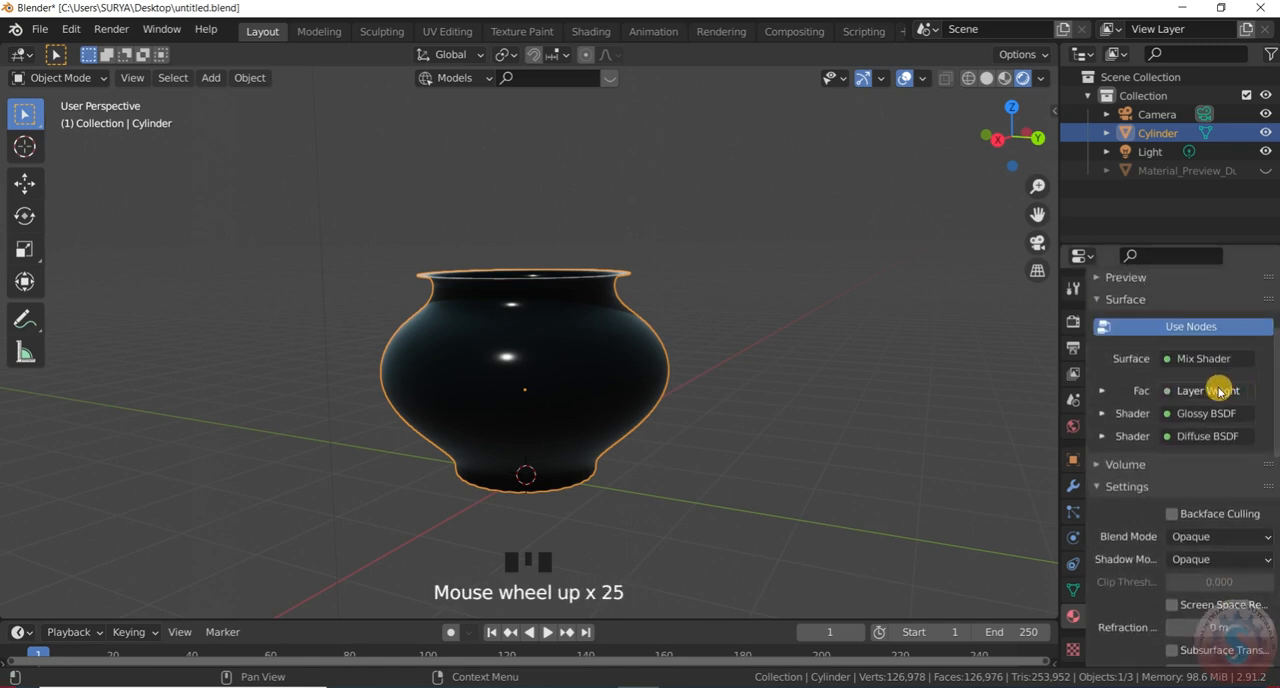
scroll(1212, 397, "up", 2)
left_click(1097, 430)
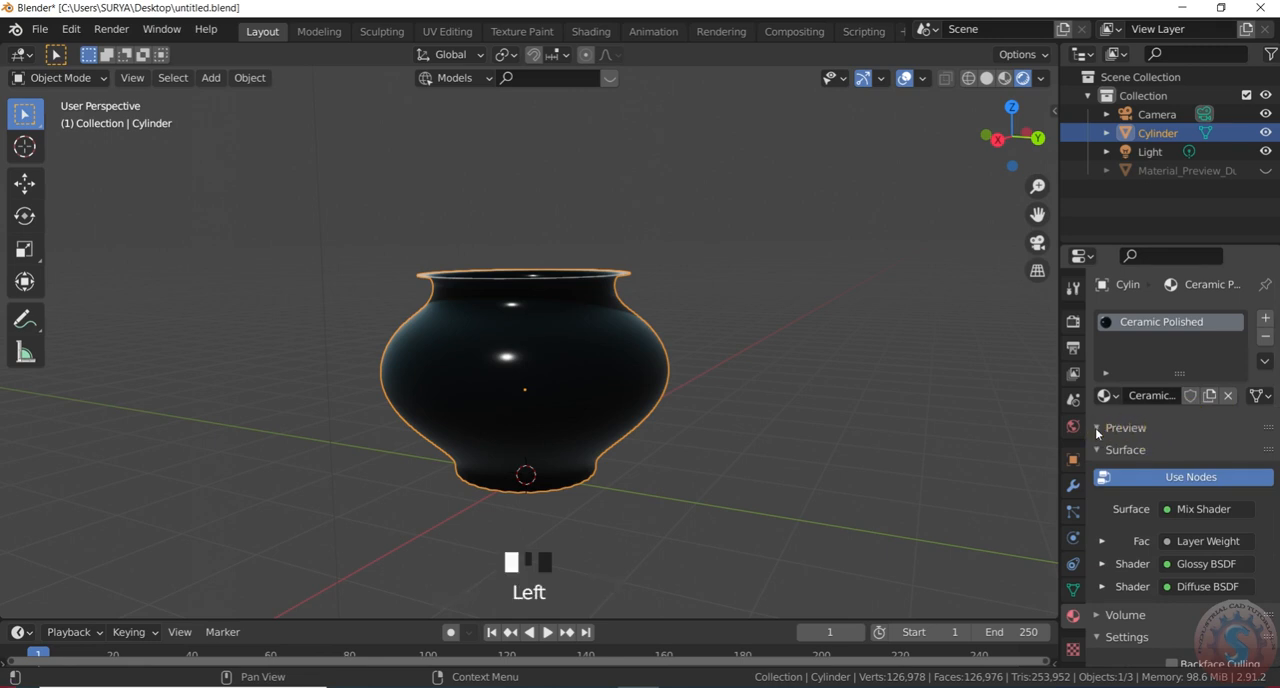
left_click(1104, 450)
left_click(1104, 450)
left_click(1104, 450)
left_click(1108, 471)
left_click(1108, 471)
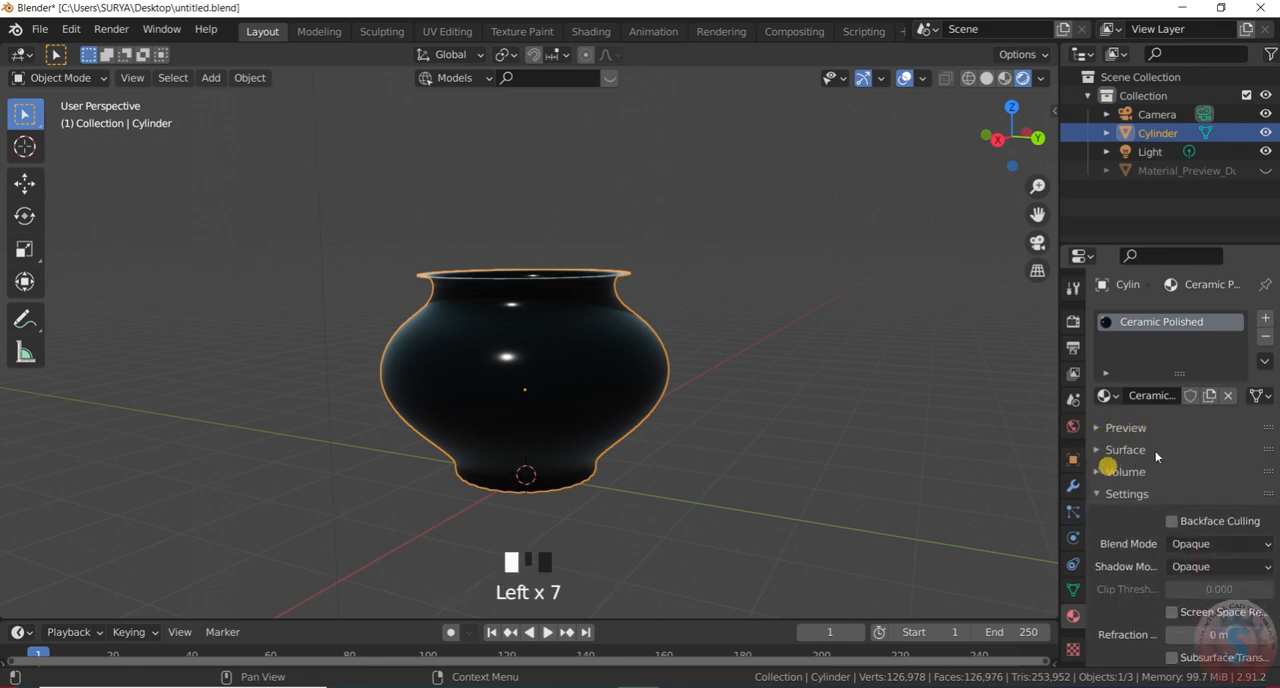
Replace the pot's material with Metalic Paint from the Sample Materials library
scroll(1180, 420, "down", 10)
scroll(1168, 580, "up", 2)
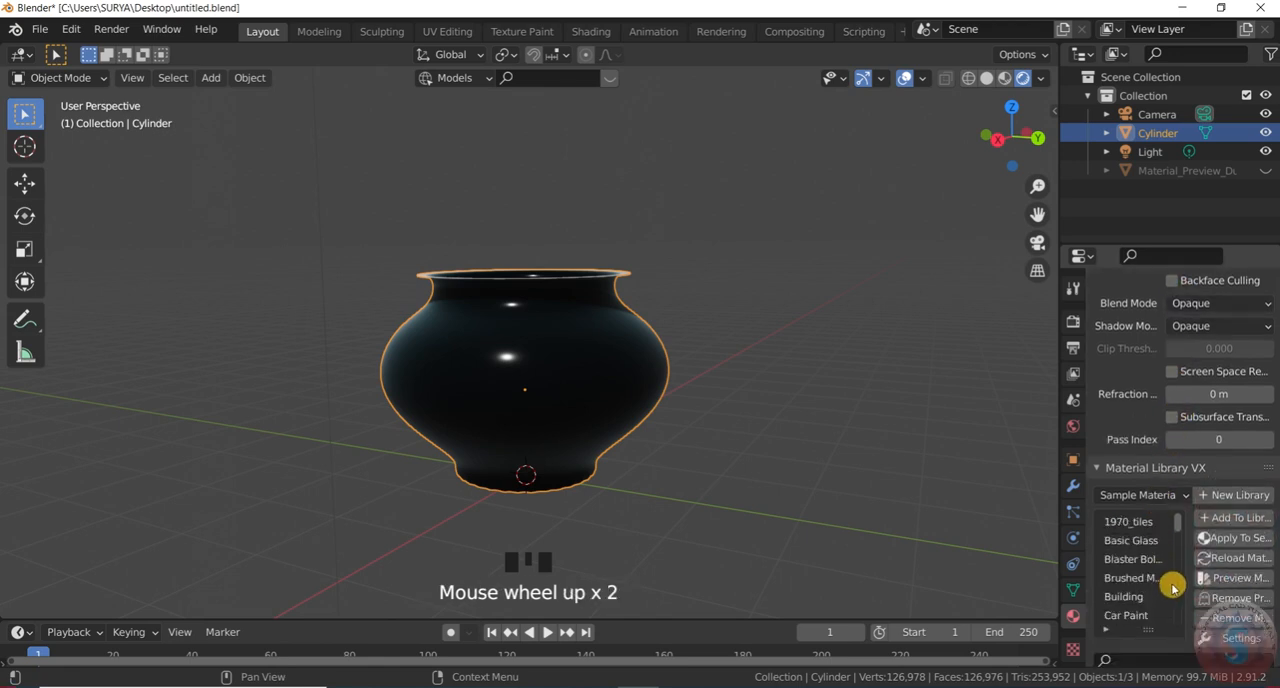
scroll(1170, 568, "down", 9)
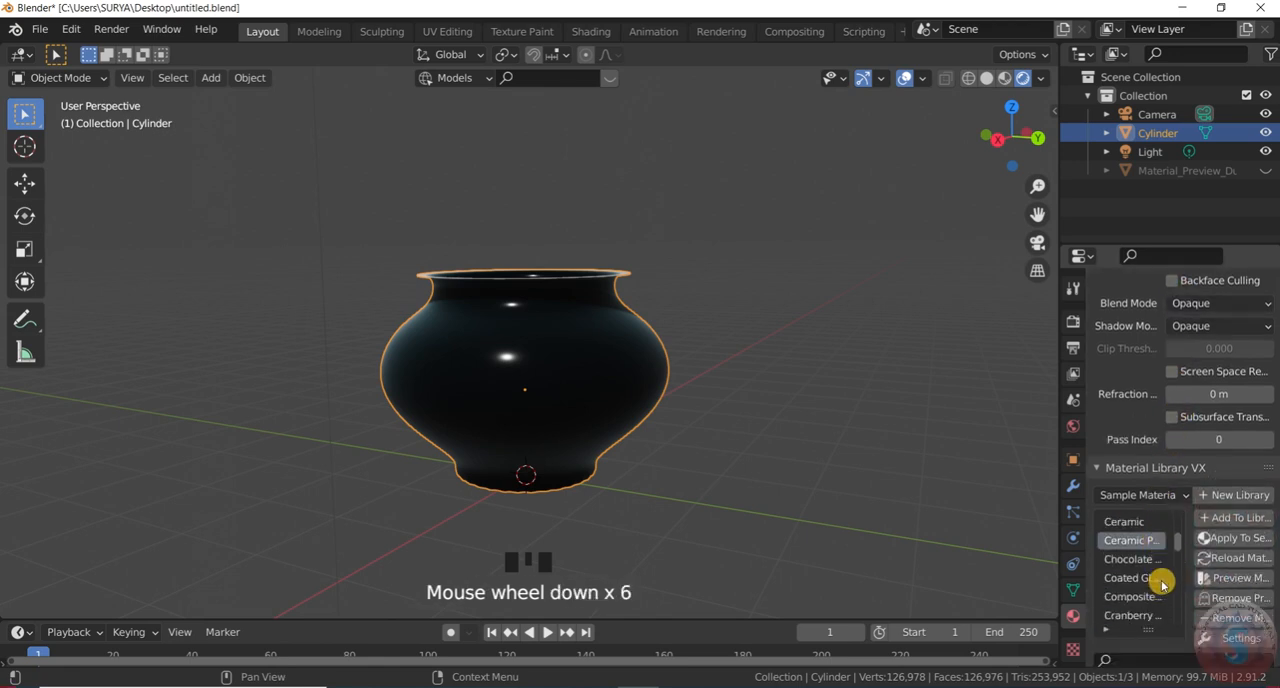
scroll(1154, 596, "down", 4)
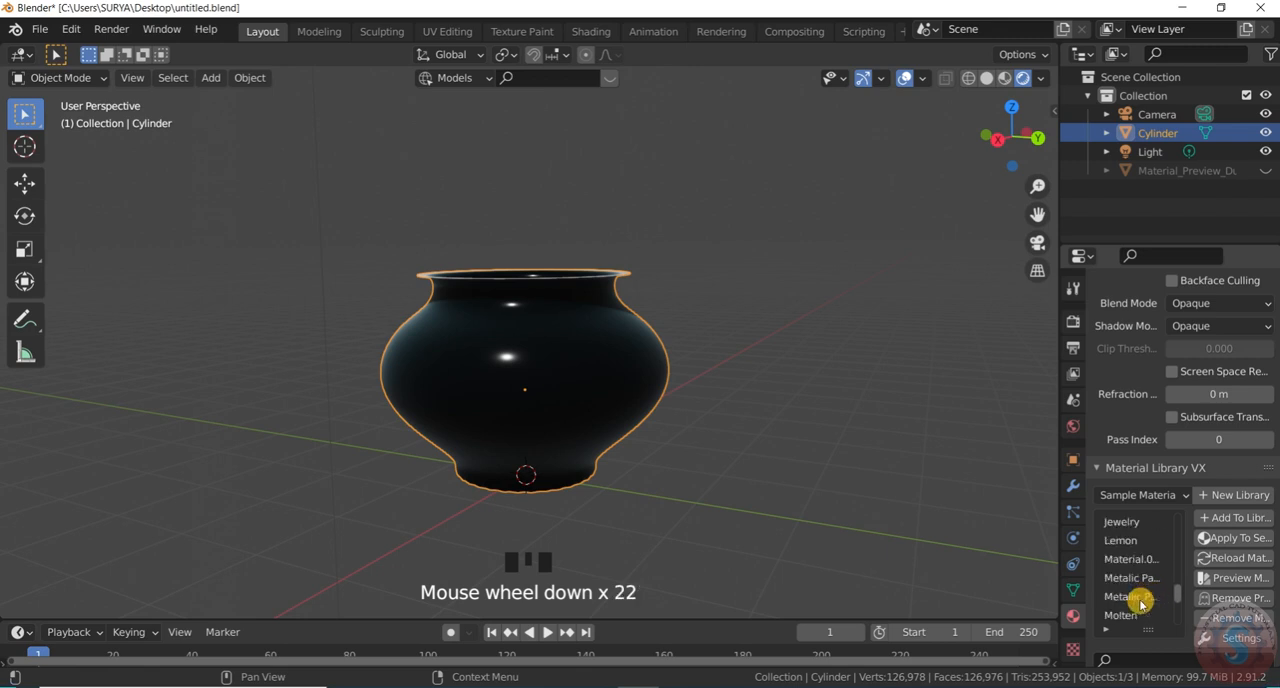
left_click(1147, 578)
left_click(1226, 538)
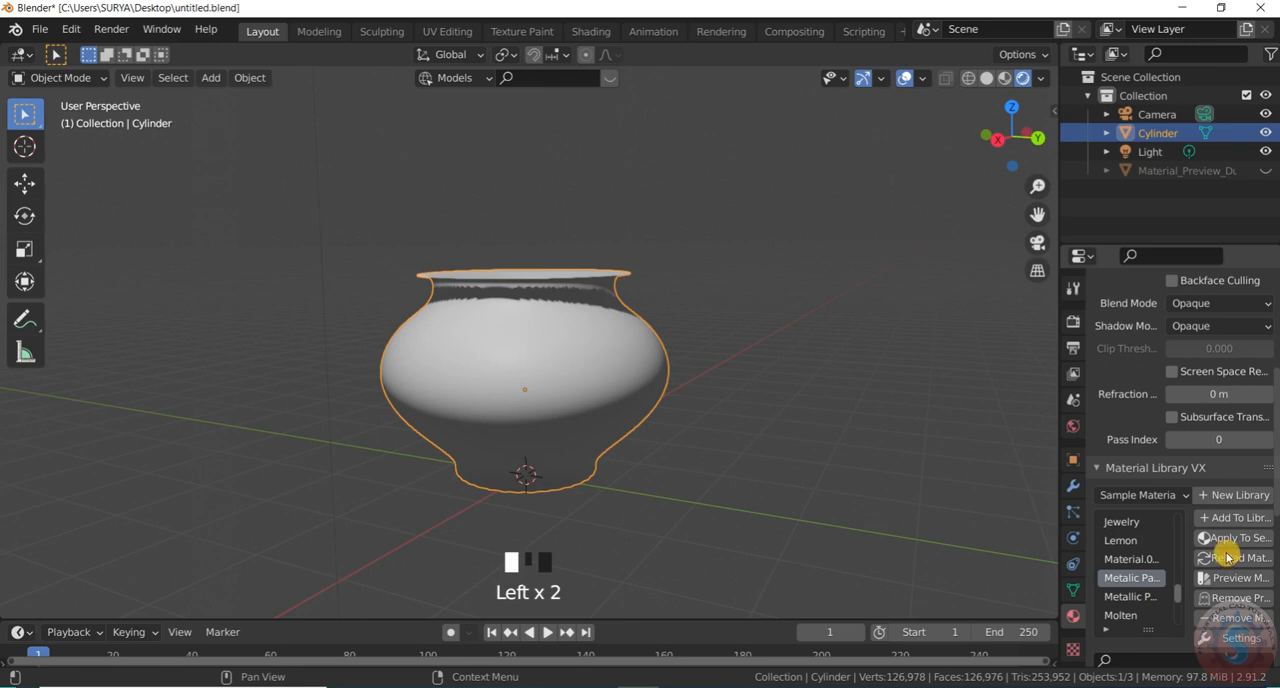
scroll(1145, 425, "up", 9)
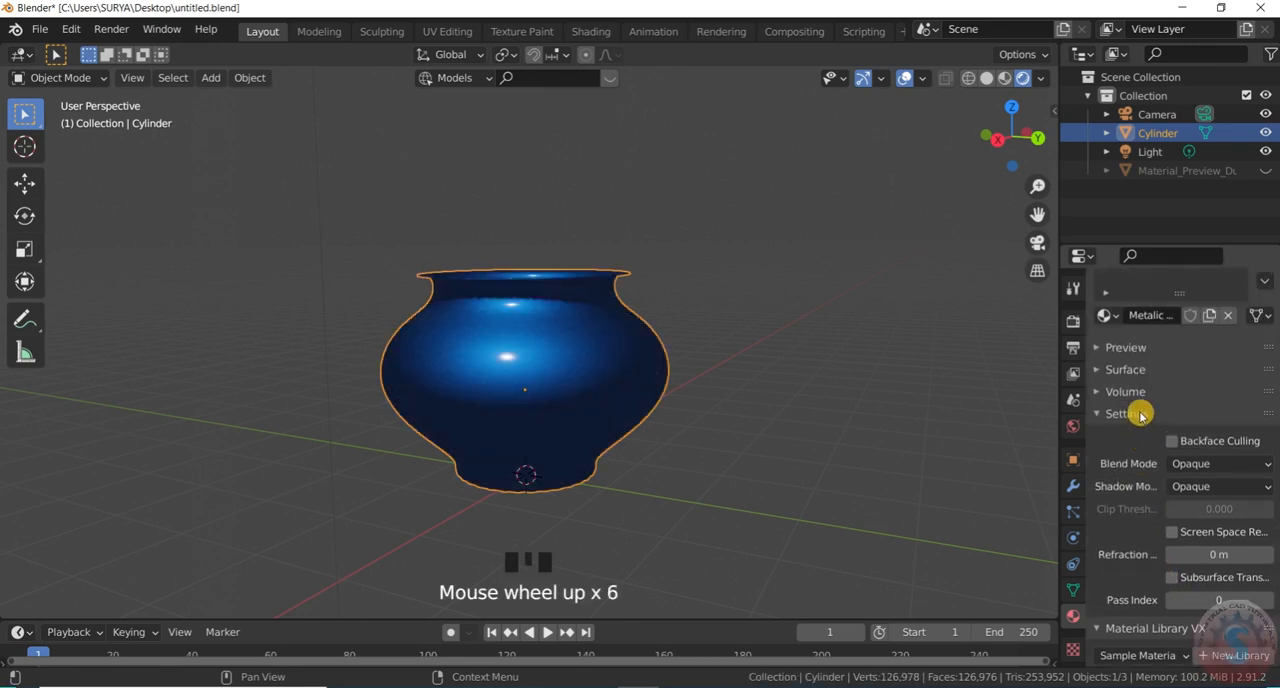
scroll(1148, 440, "up", 3)
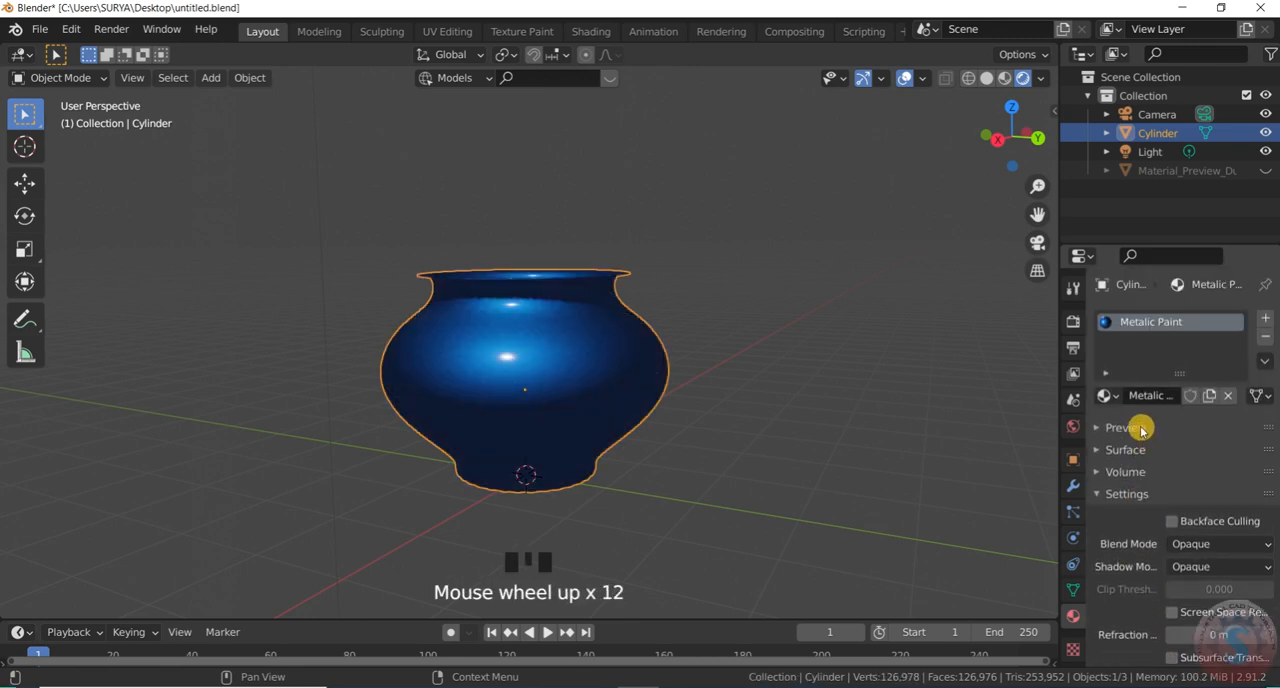
Examine the Metalic Paint material's preview and its settings from blend options down to the Material Library VX and Poliigon Material Converter
left_click(1141, 428)
left_click(1141, 428)
left_click(1141, 428)
scroll(1150, 430, "down", 3)
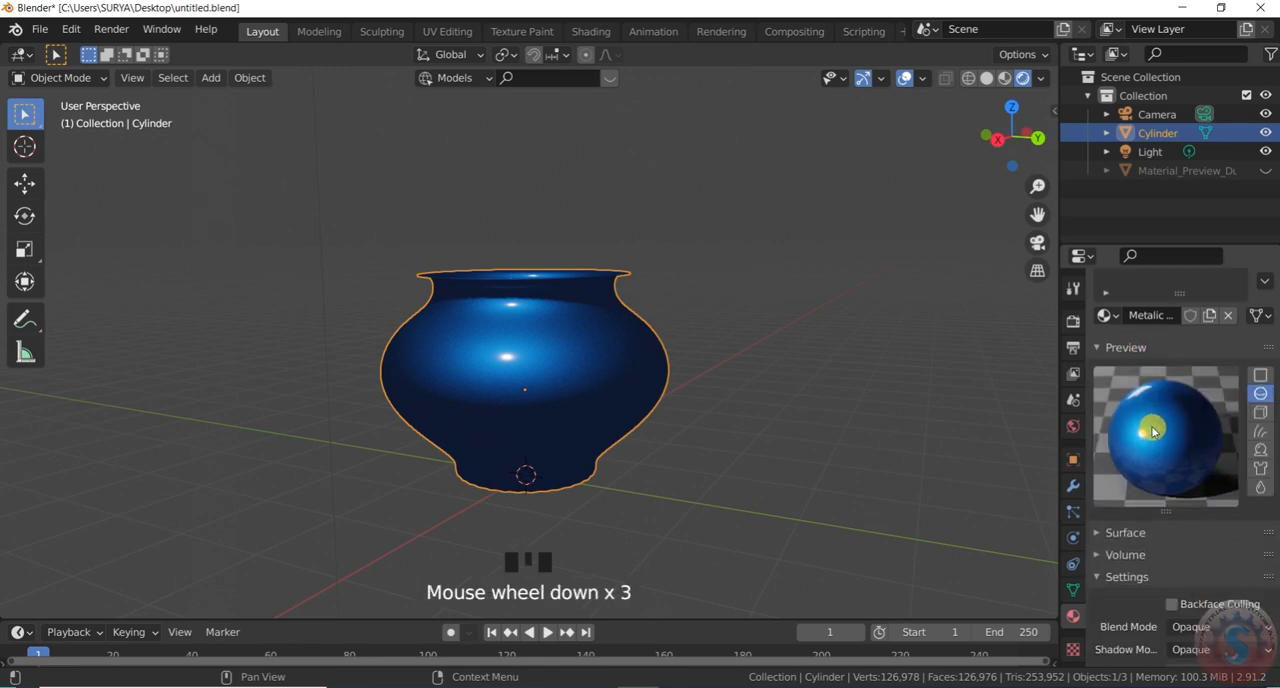
left_click(1126, 347)
scroll(1155, 480, "down", 4)
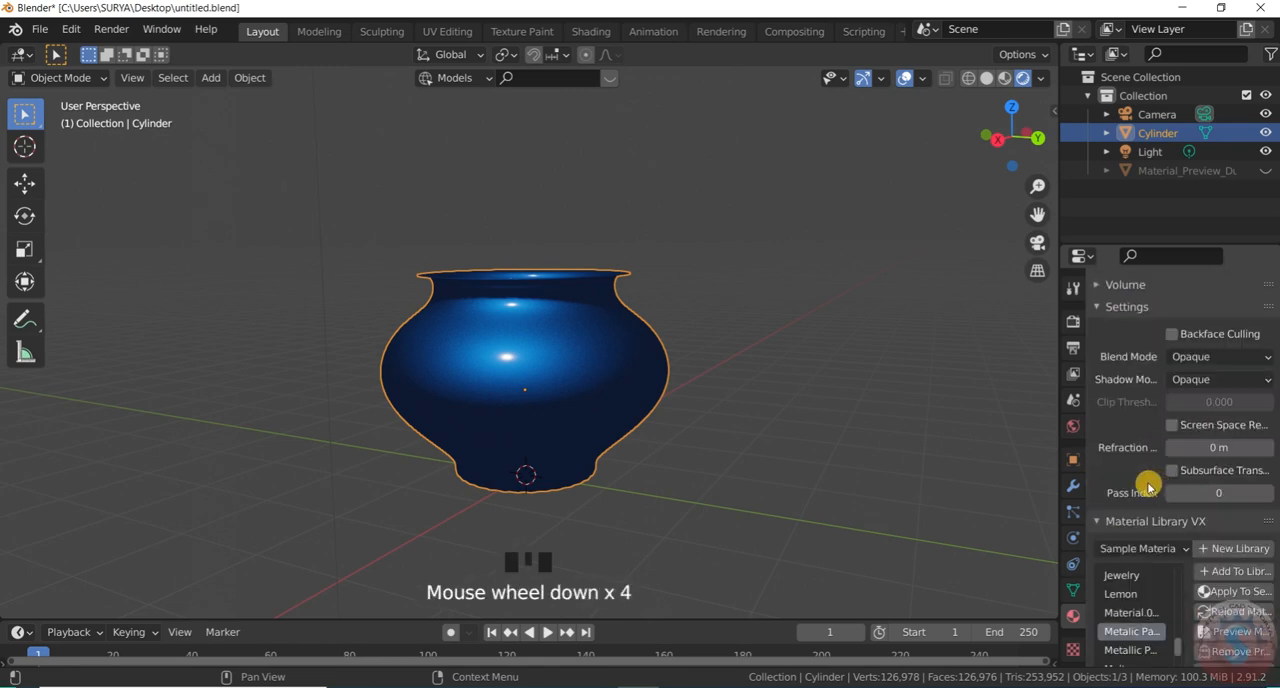
scroll(1148, 483, "down", 8)
scroll(1195, 475, "down", 12)
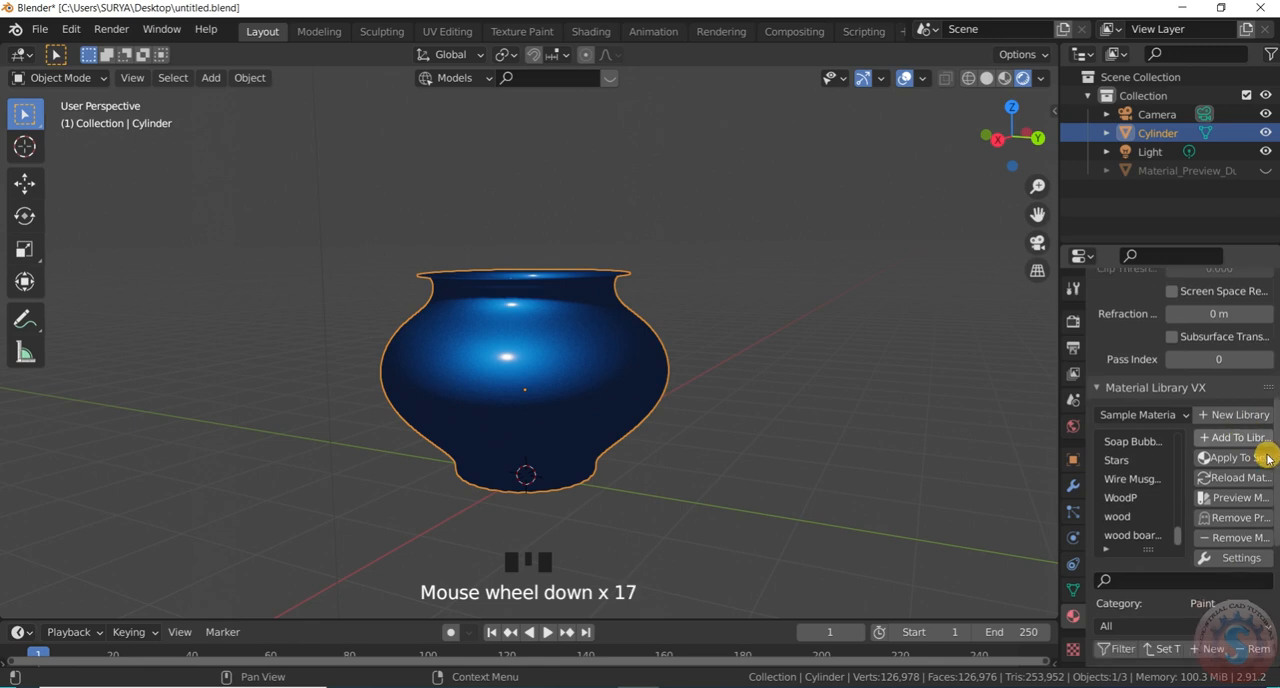
scroll(1258, 512, "down", 9)
scroll(1174, 520, "up", 3)
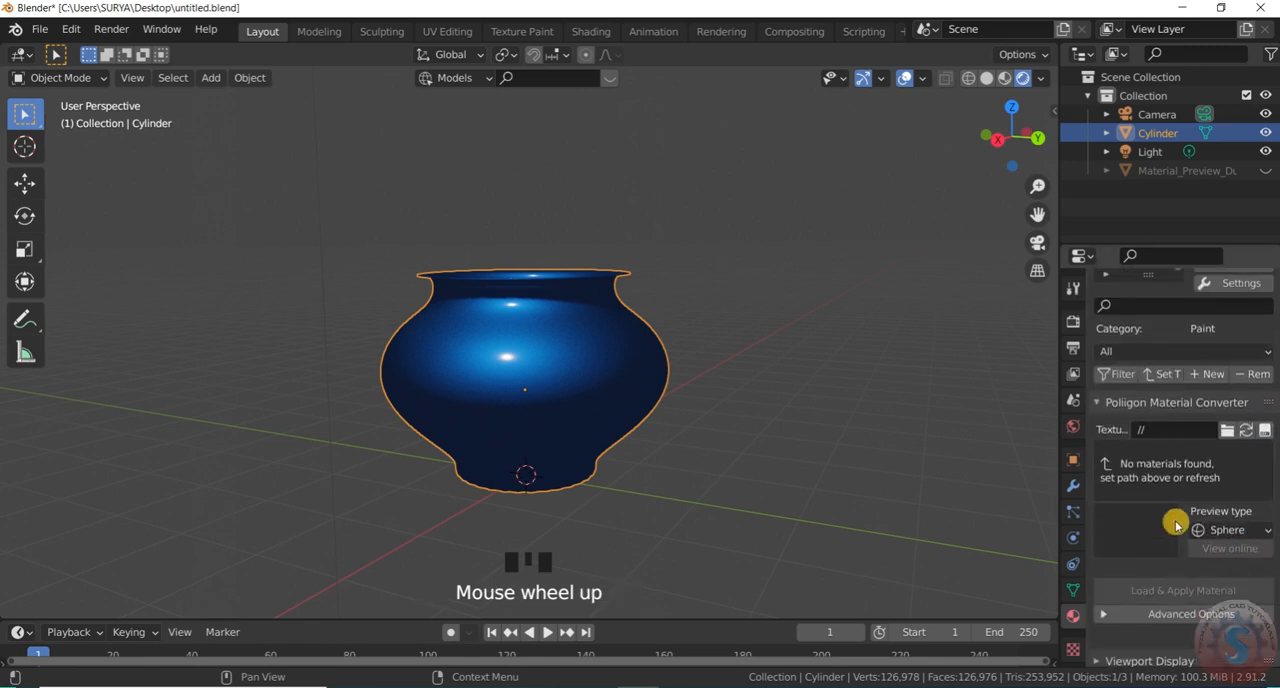
scroll(1168, 491, "up", 19)
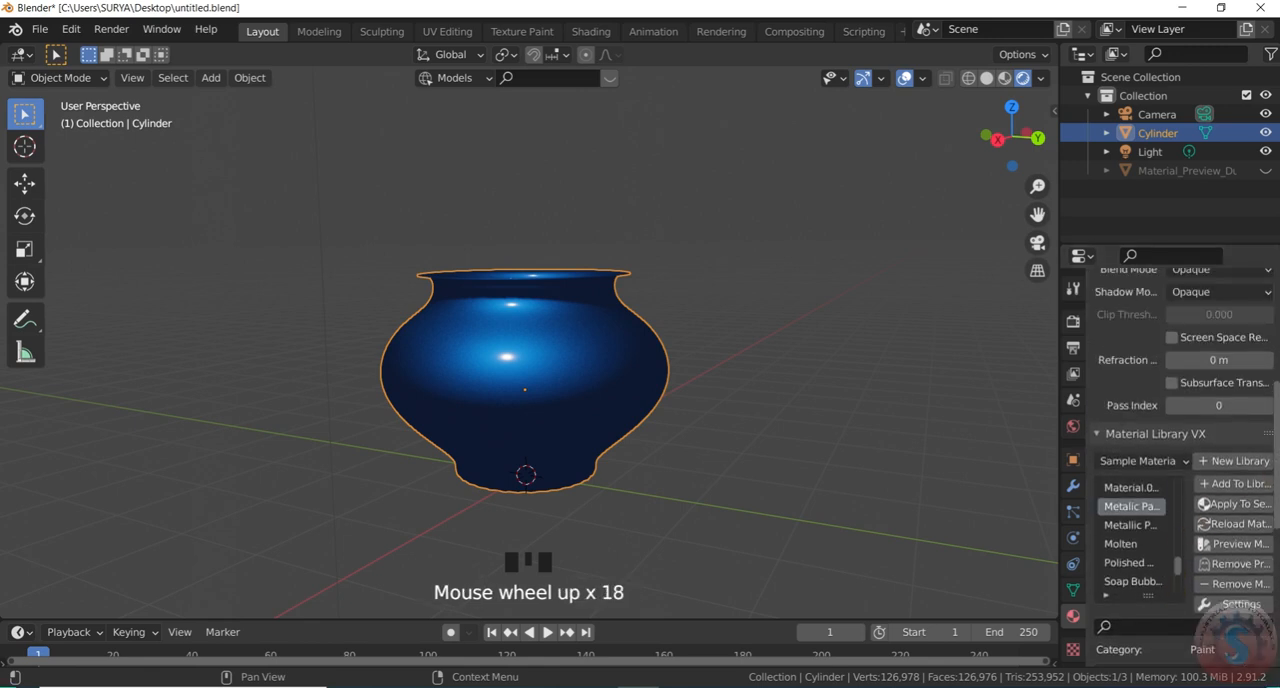
scroll(1271, 400, "up", 5)
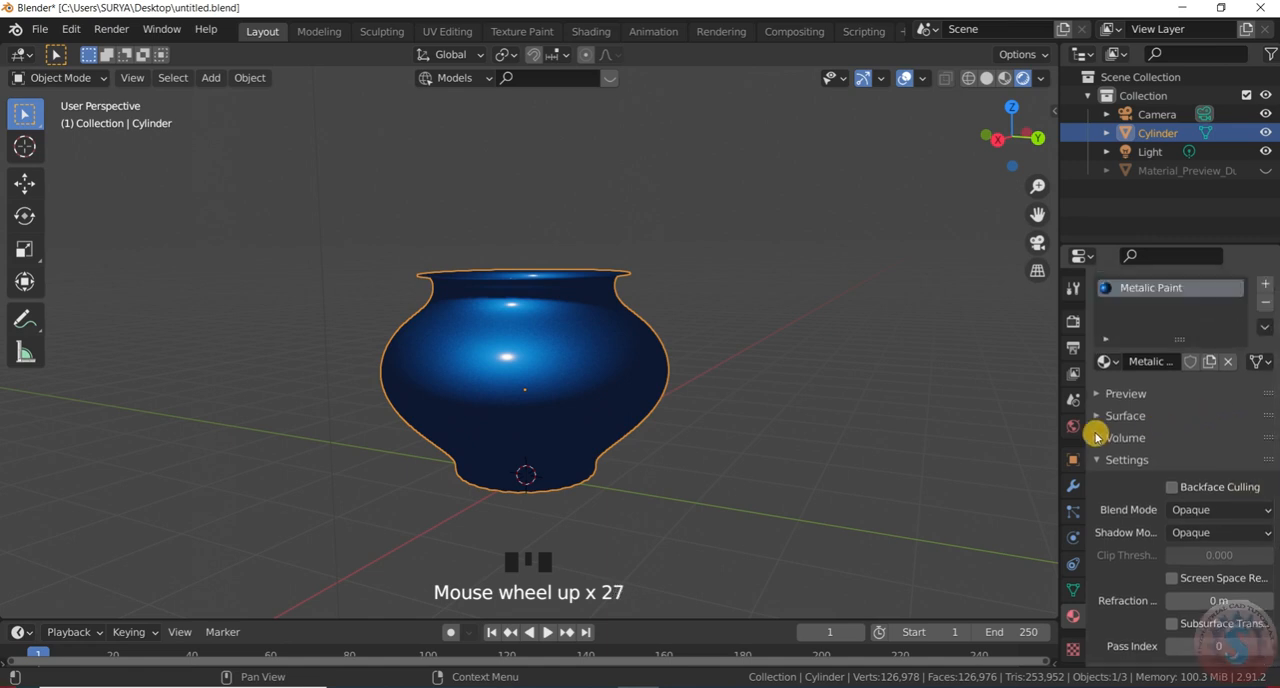
Expand the Metalic Paint material's preview, surface and volume sections and collapse its general settings
left_click(1105, 420)
left_click(1099, 397)
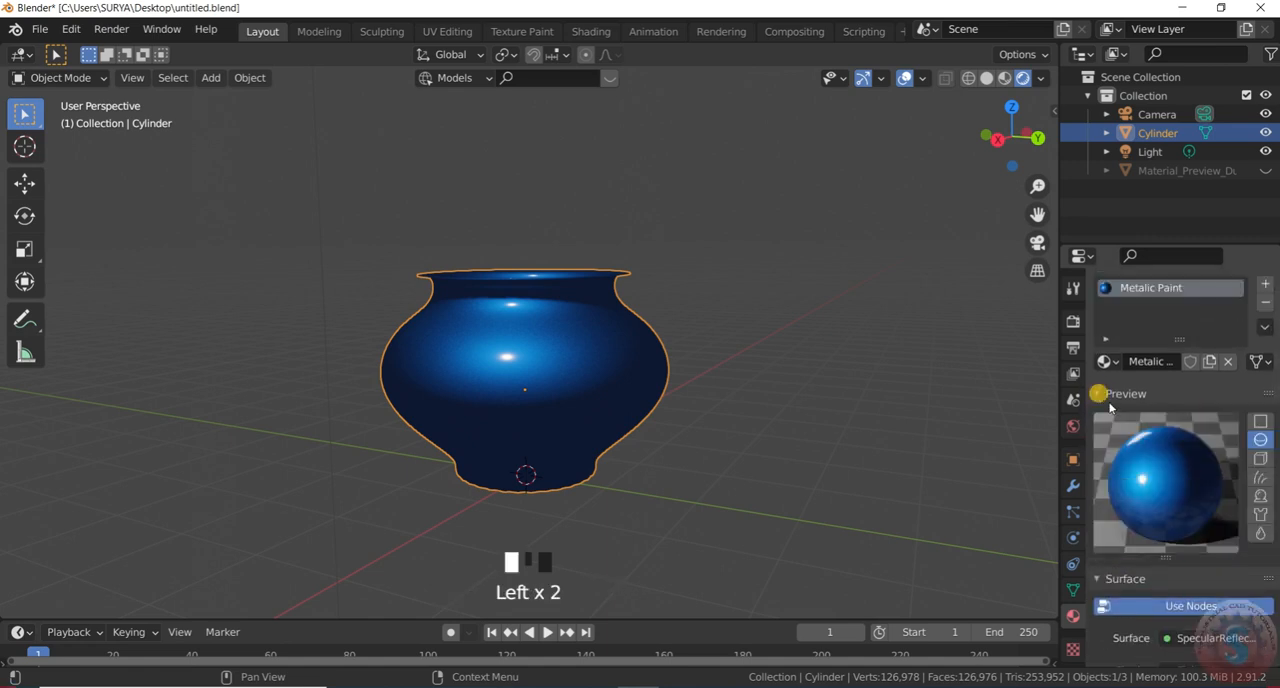
scroll(1135, 448, "down", 5)
scroll(1108, 578, "down", 3)
left_click(1103, 577)
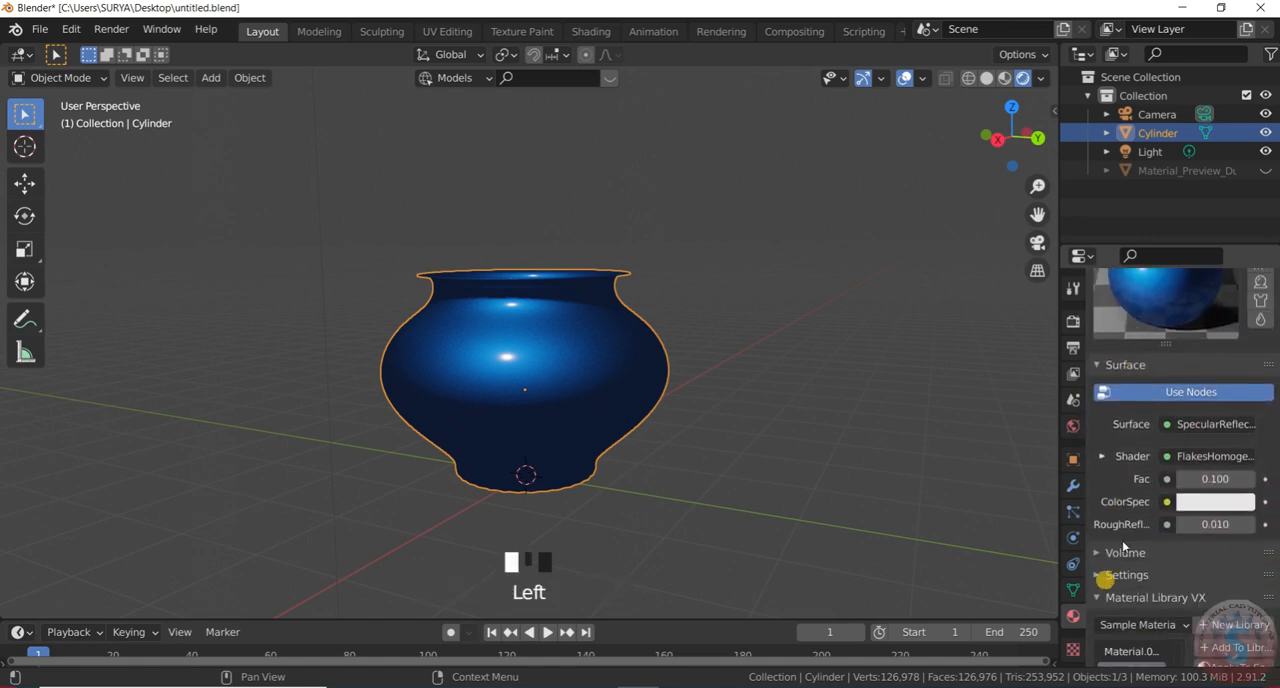
left_click(1108, 552)
scroll(1135, 484, "down", 3)
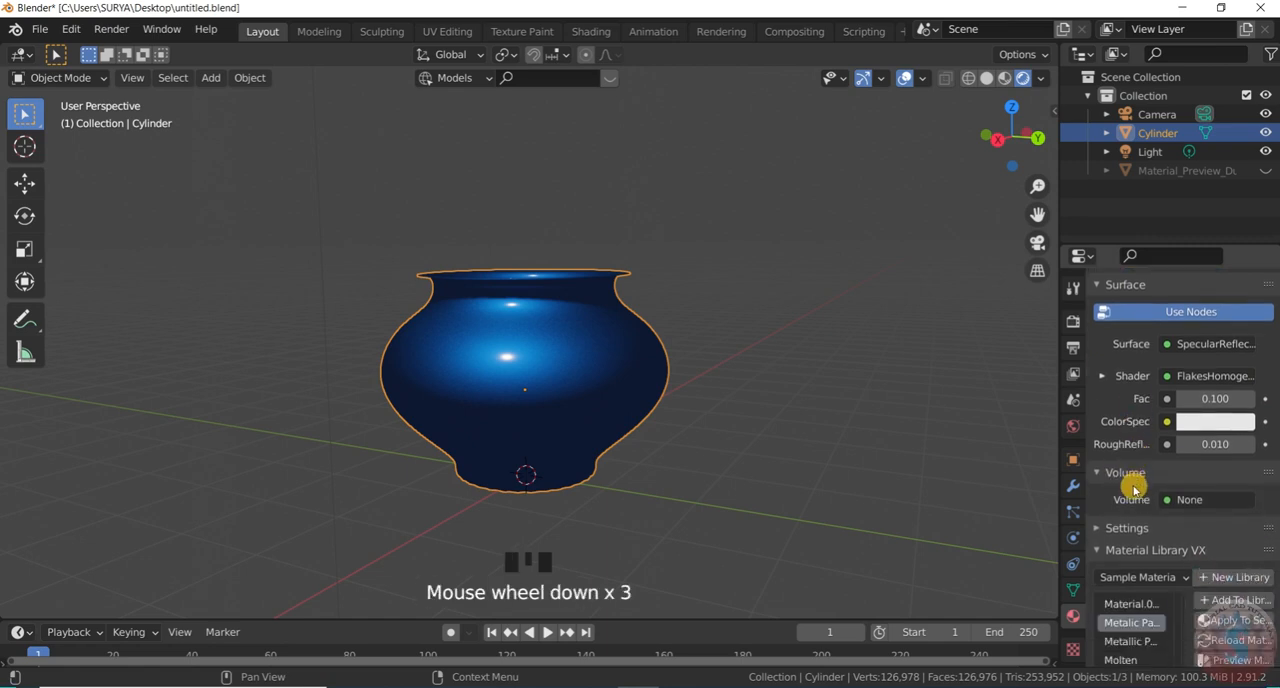
Change the material's ColorSpec to a light pink with hue 0.906, saturation 0.240 and value 0.906
left_click(1194, 430)
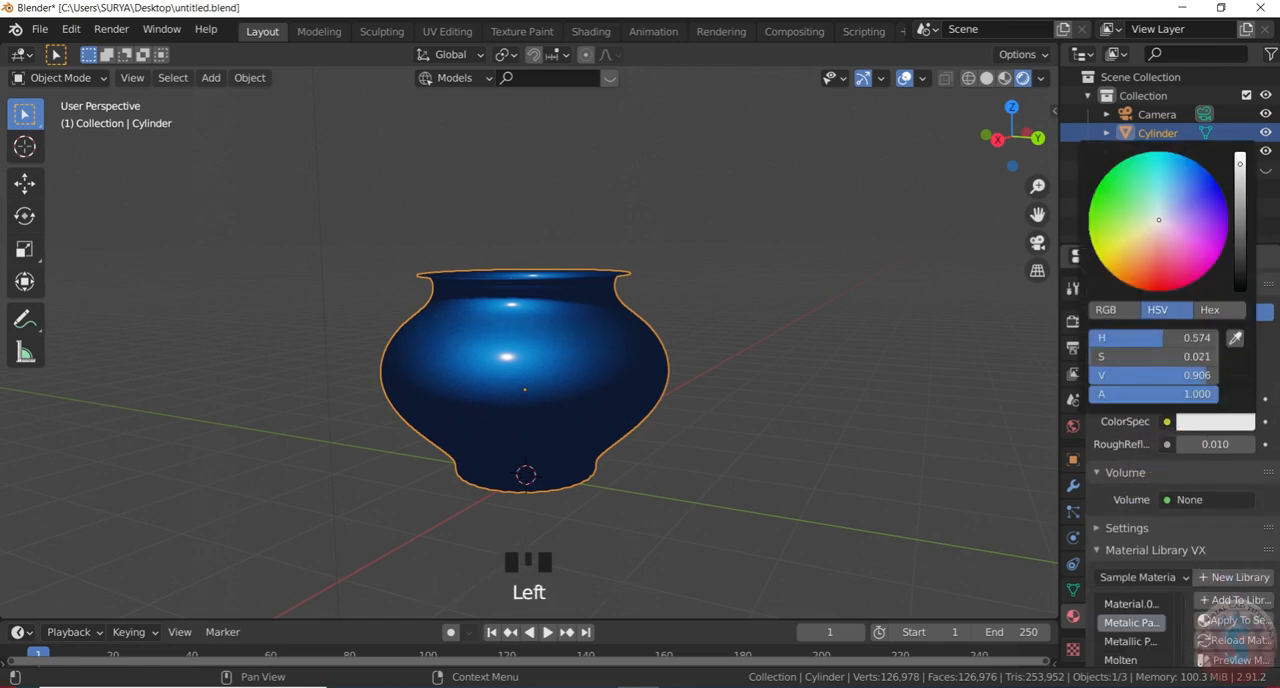
mouse_move(1159, 220)
left_mouse_down()
mouse_move(1157, 268)
mouse_move(1166, 236)
left_mouse_up()
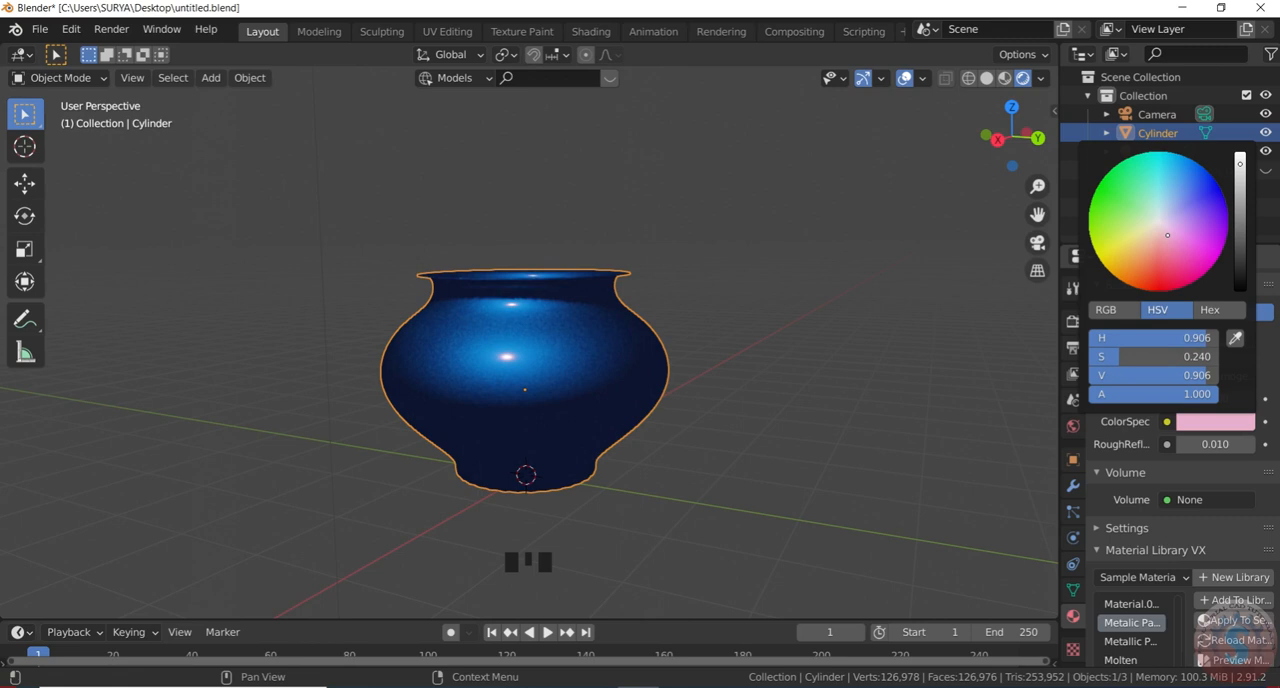
scroll(1160, 497, "up", 2)
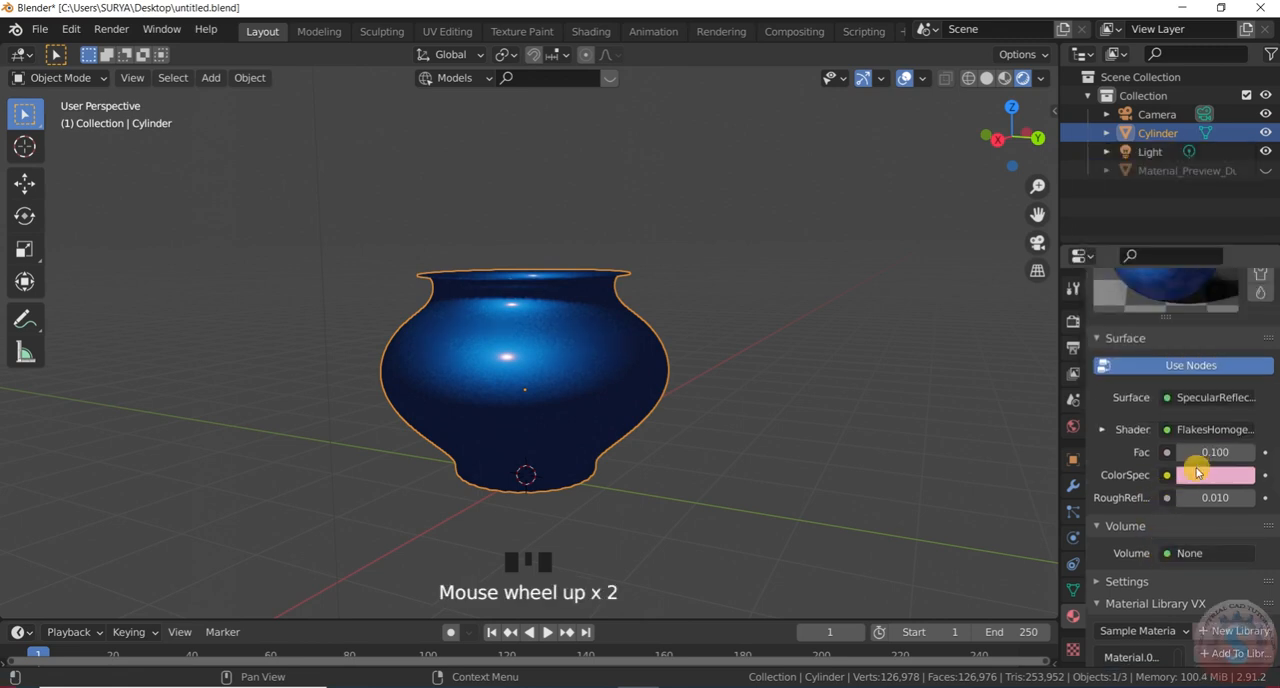
scroll(1208, 436, "up", 12)
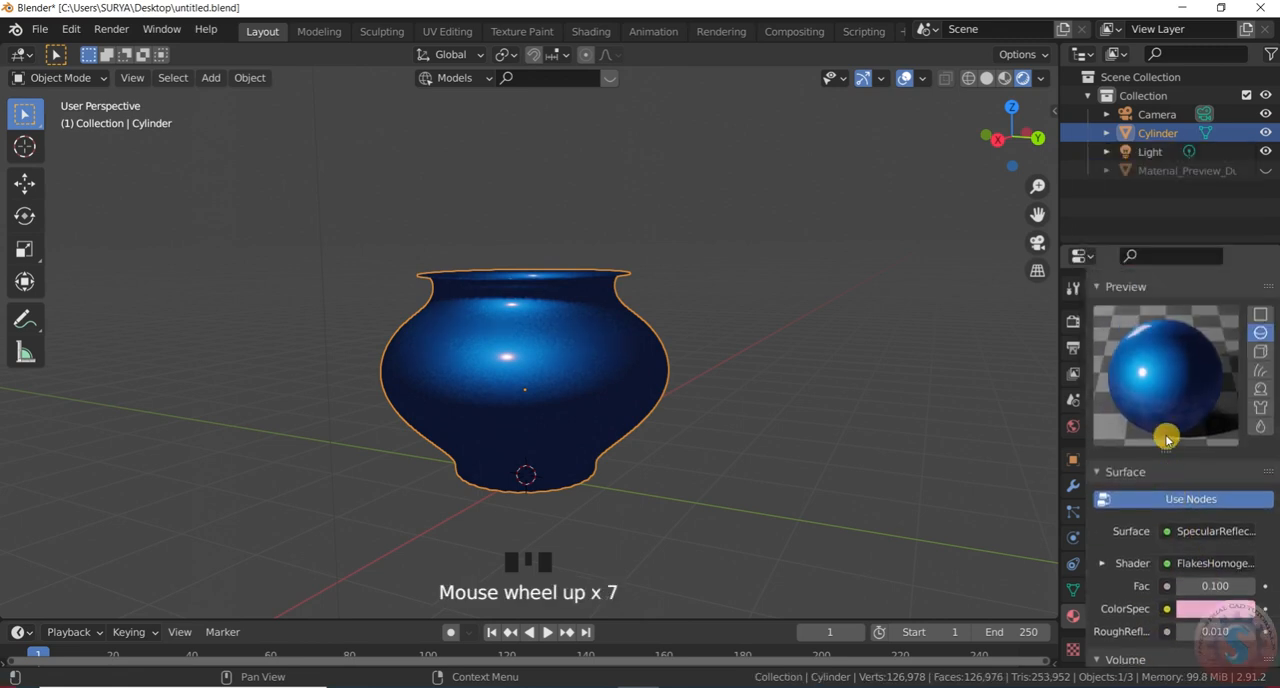
left_click(1169, 325)
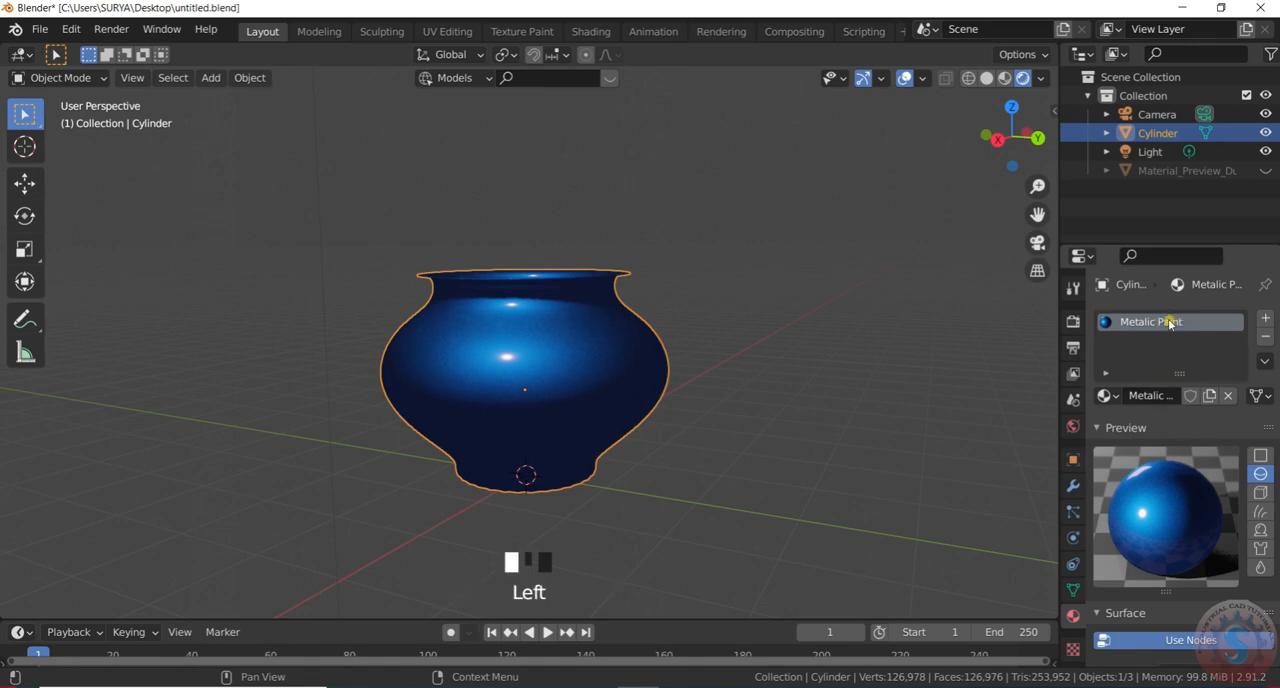
Examine the material's surface values, the available volume shaders and the general settings without choosing a volume shader
scroll(1170, 468, "down", 10)
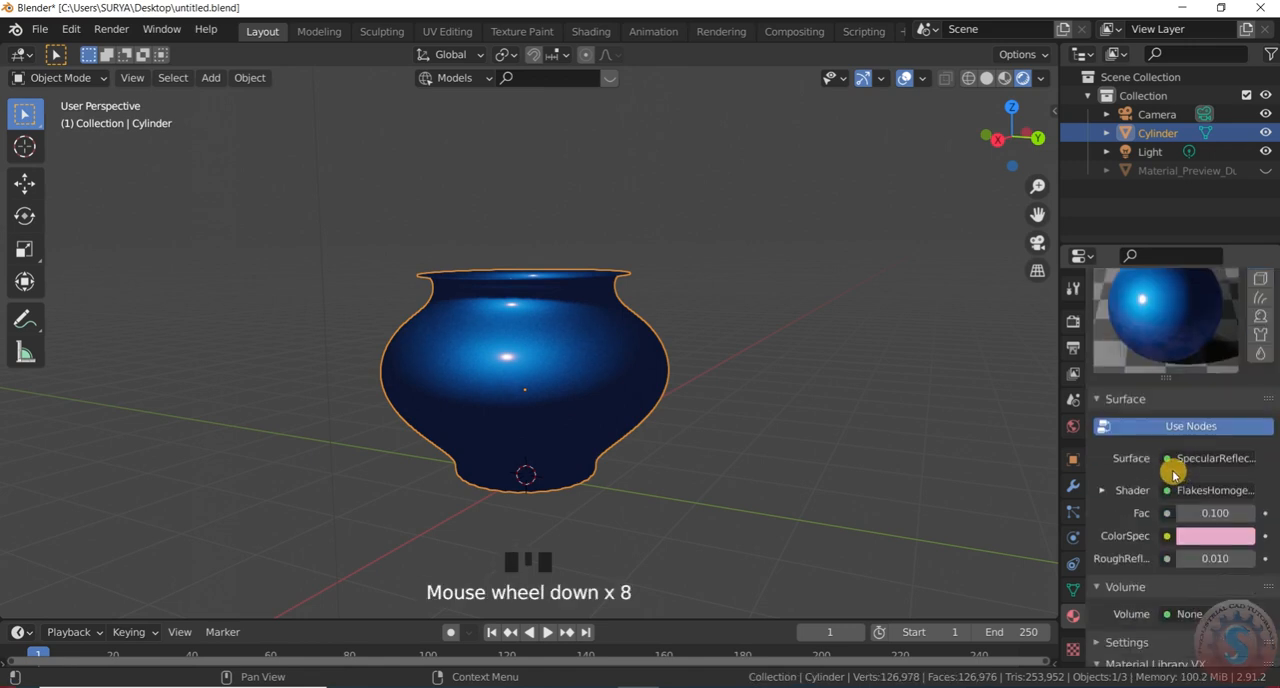
scroll(1170, 481, "down", 2)
left_click(1182, 508)
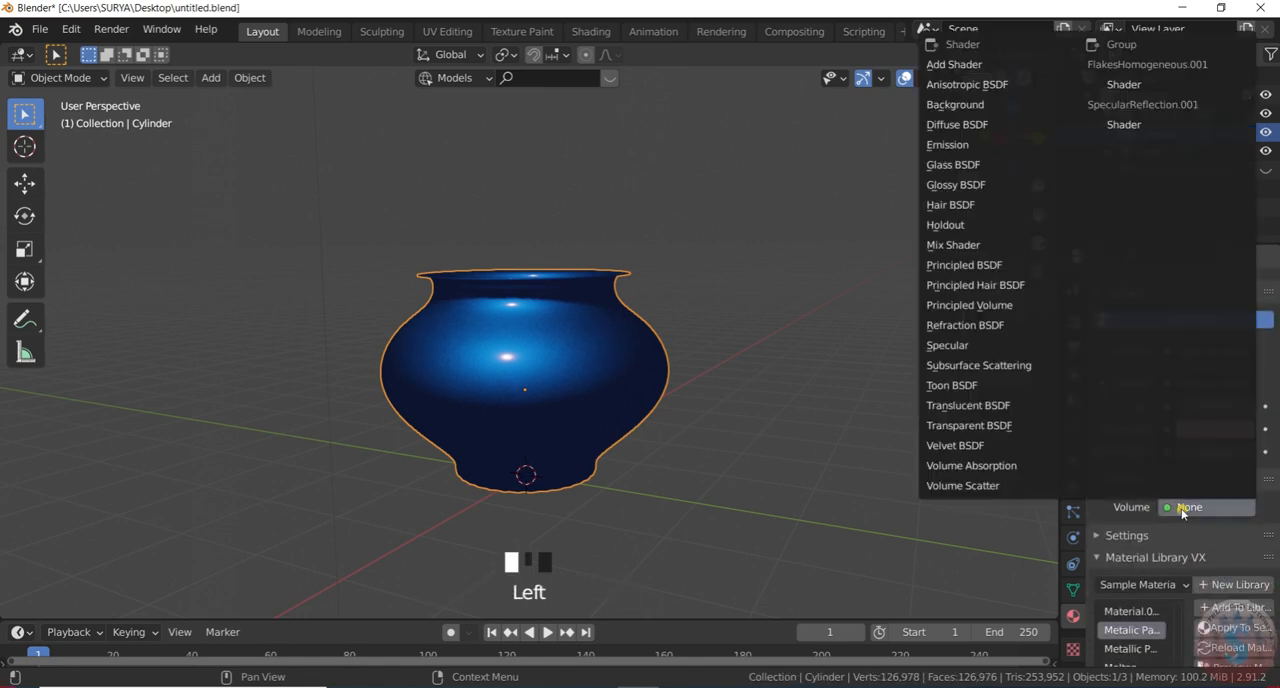
left_click(1182, 510)
scroll(1175, 515, "down", 4)
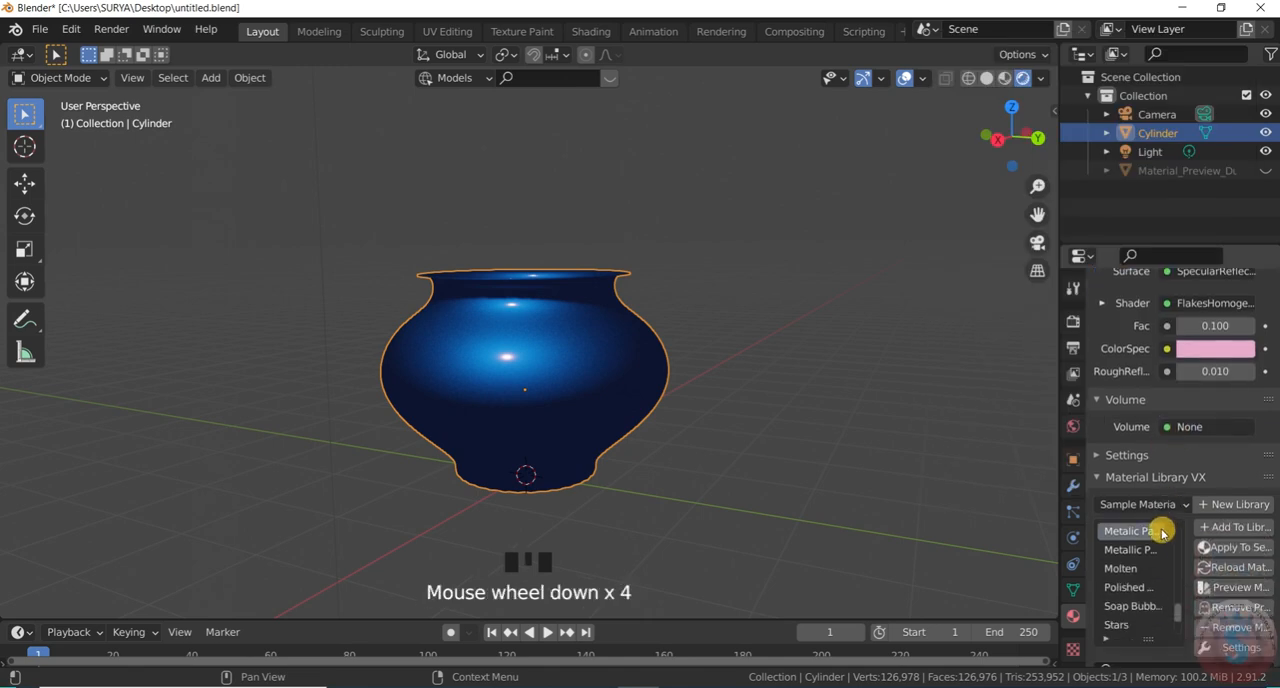
left_click(1124, 455)
scroll(1135, 480, "down", 10)
scroll(1137, 502, "down", 20)
scroll(1272, 537, "down", 3)
Open the render settings and inspect the blue pot from several angles in the rendered view
double_click(1073, 321)
scroll(808, 345, "down", 1)
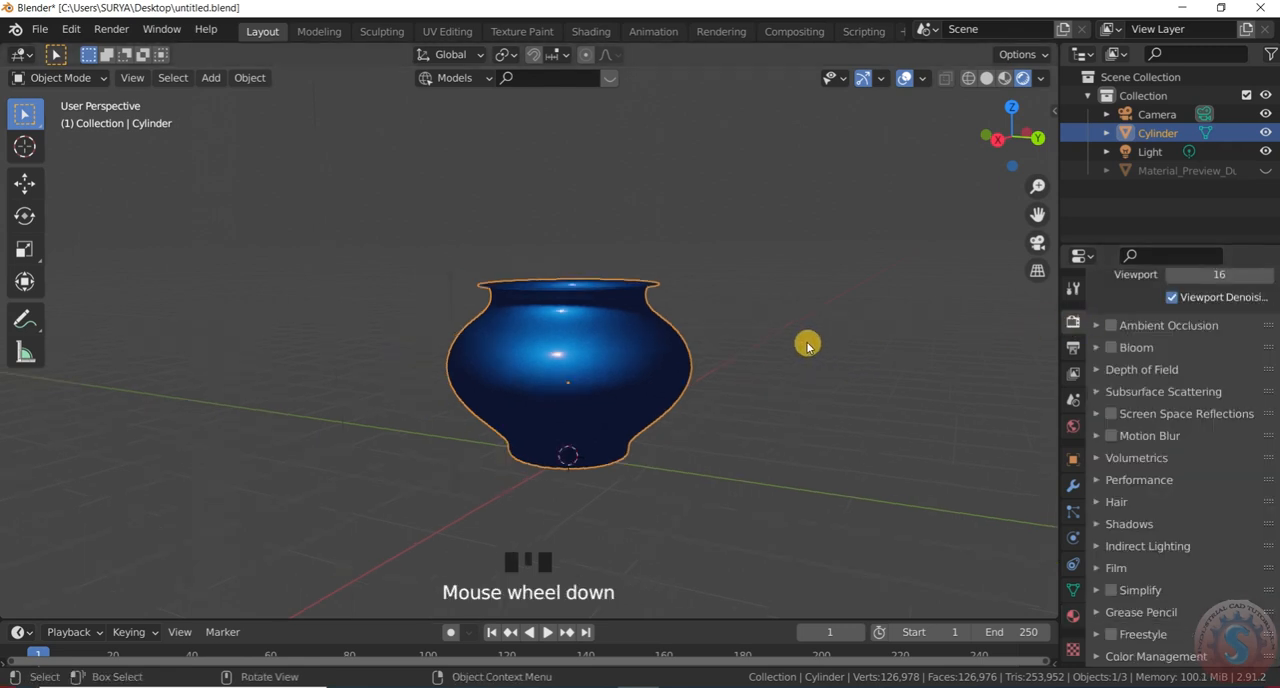
scroll(808, 345, "up", 2)
left_click_drag(997, 137, 1005, 65)
left_click(648, 347)
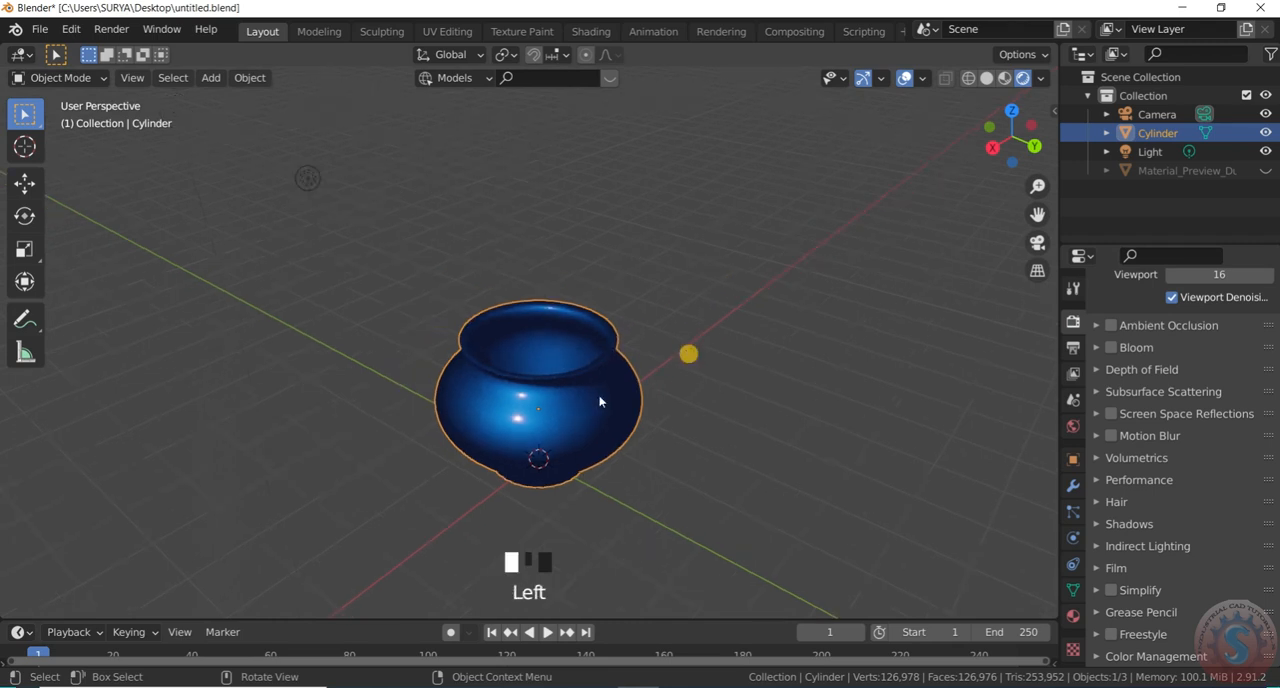
scroll(531, 437, "up", 4)
left_click_drag(1012, 128, 849, 231)
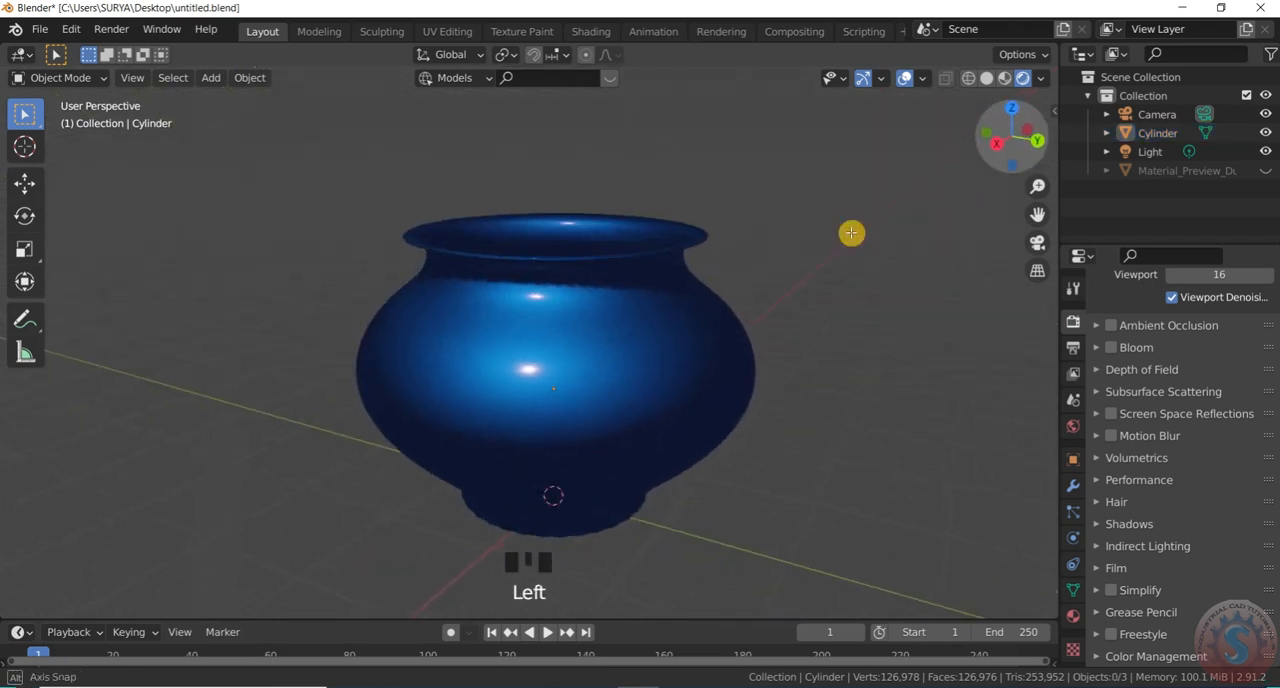
scroll(637, 391, "down", 9)
scroll(617, 344, "up", 3)
Duplicate the scene's light and place the copy lower, close to the pot
left_click(660, 340)
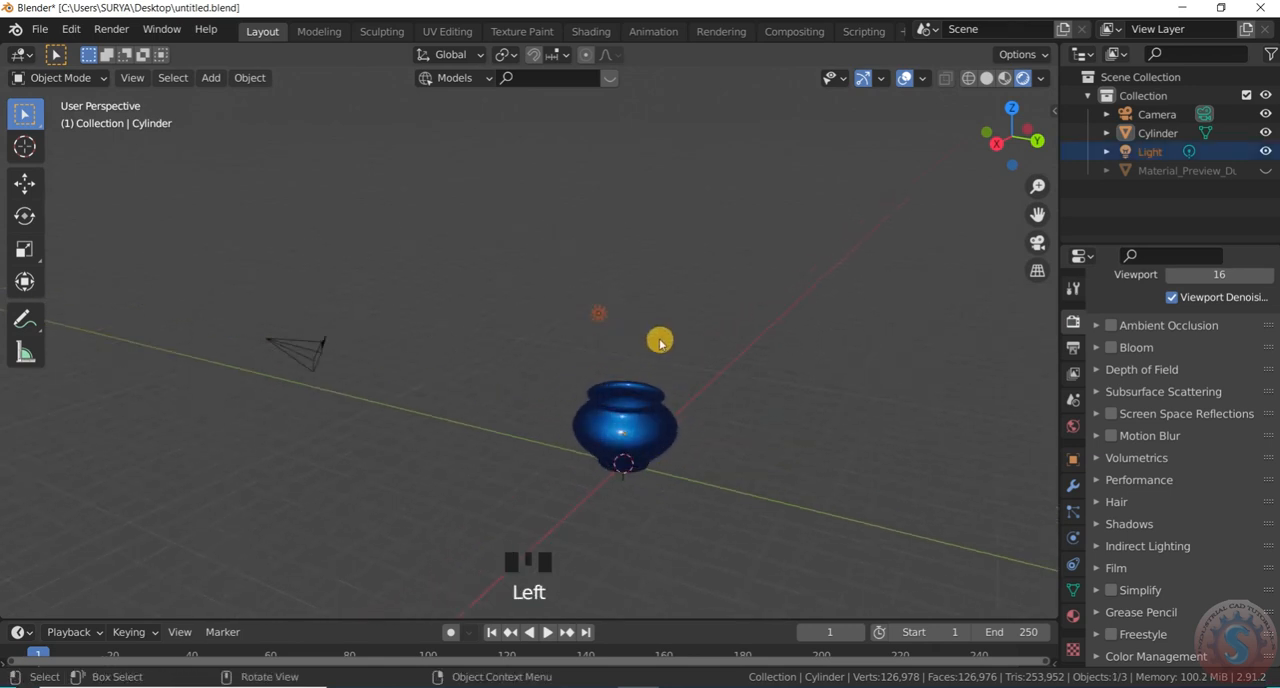
scroll(665, 356, "up", 3)
key("shift+d")
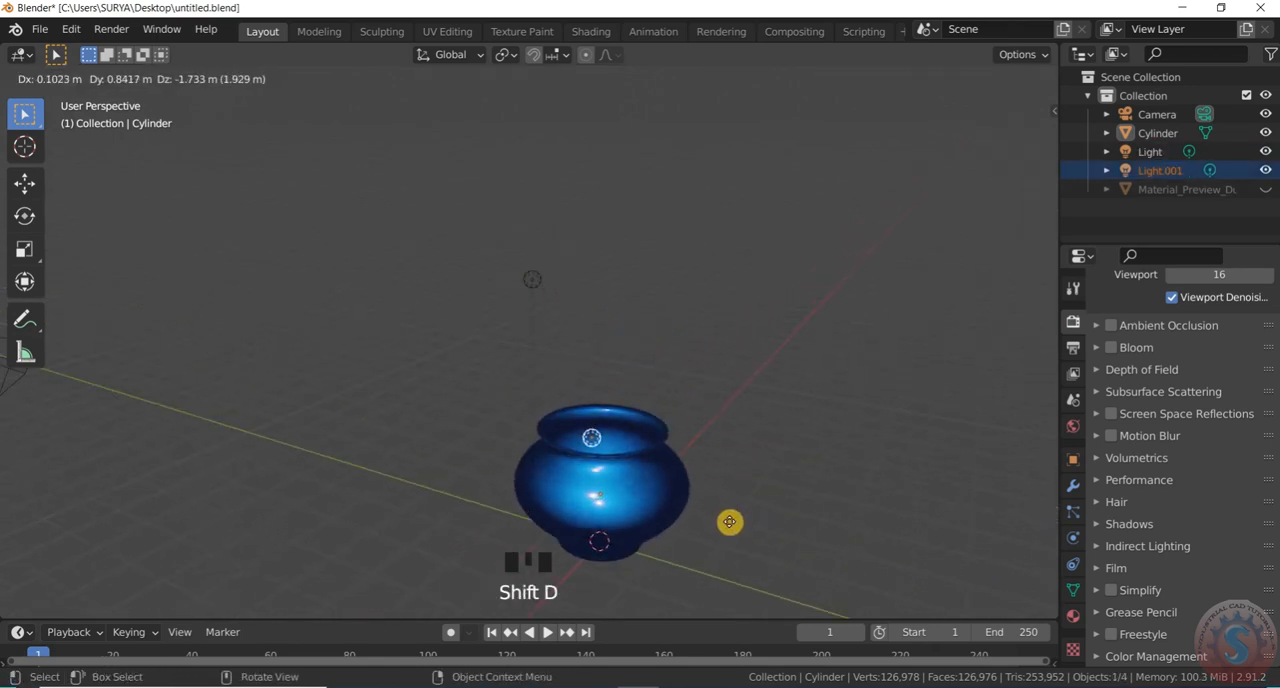
left_click(743, 537)
Move the duplicated light about 2.7 m away from the pot and upward
left_click_drag(1037, 141, 1004, 240)
key("g")
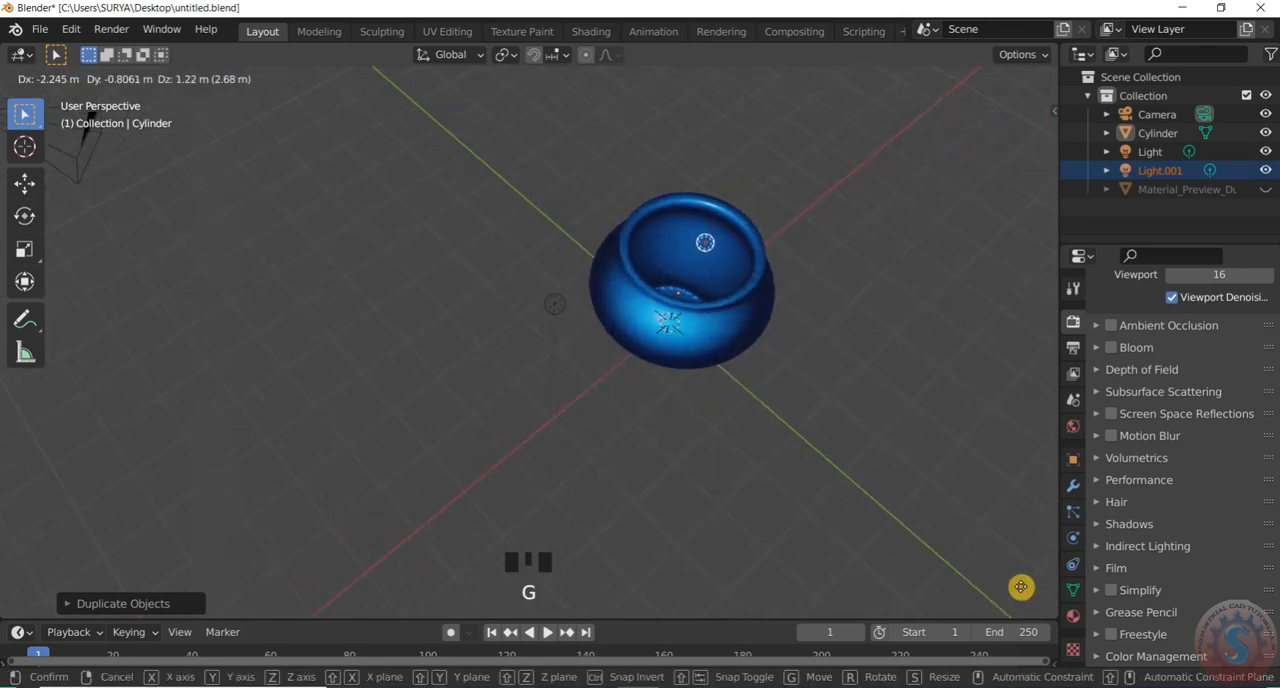
left_click(1015, 582)
Look through the camera, add it to the light selection and move both upward so the whole pot sits within the frame
scroll(758, 390, "up", 2)
left_click_drag(1012, 137, 946, 217)
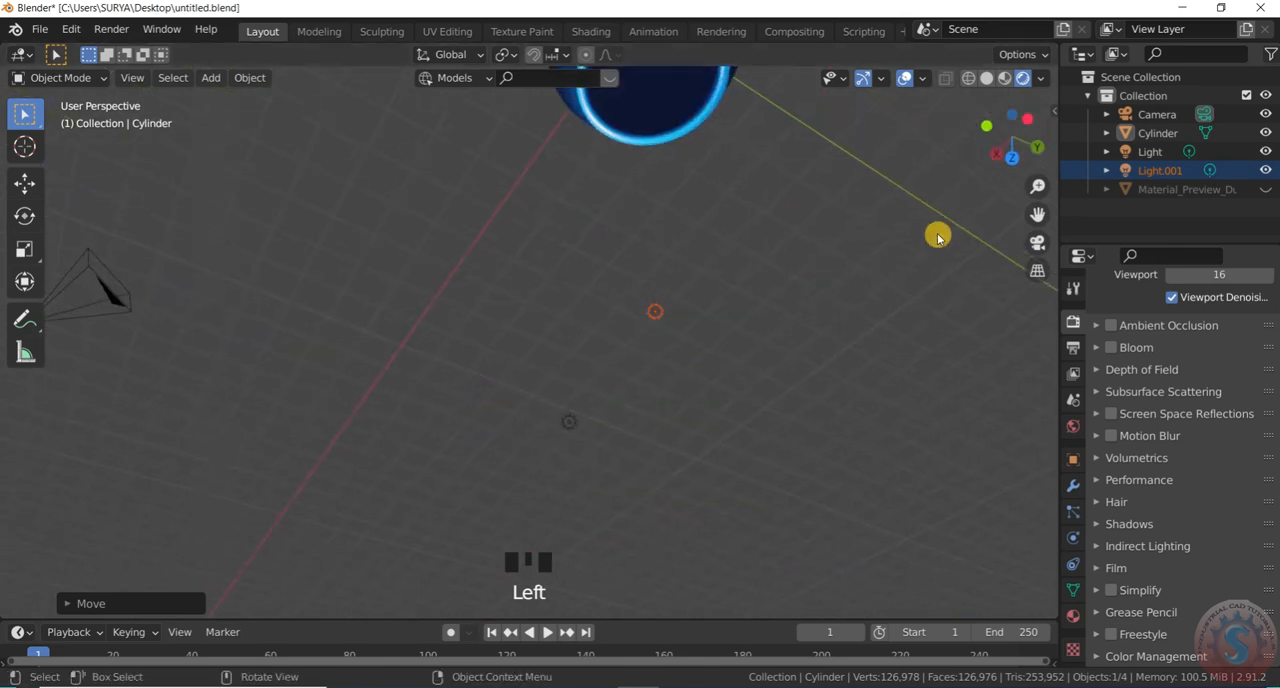
scroll(714, 460, "down", 5)
key("KP_0")
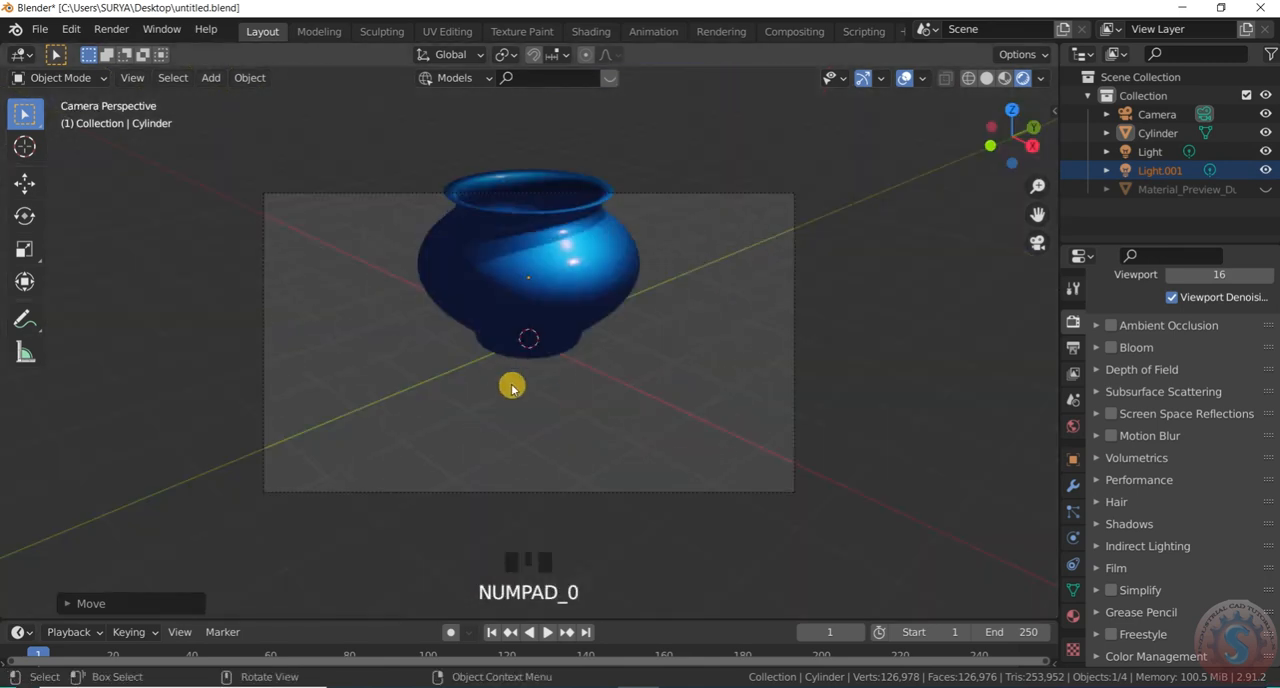
scroll(618, 300, "down", 3)
left_click_drag(640, 333, 640, 266)
scroll(659, 297, "up", 1)
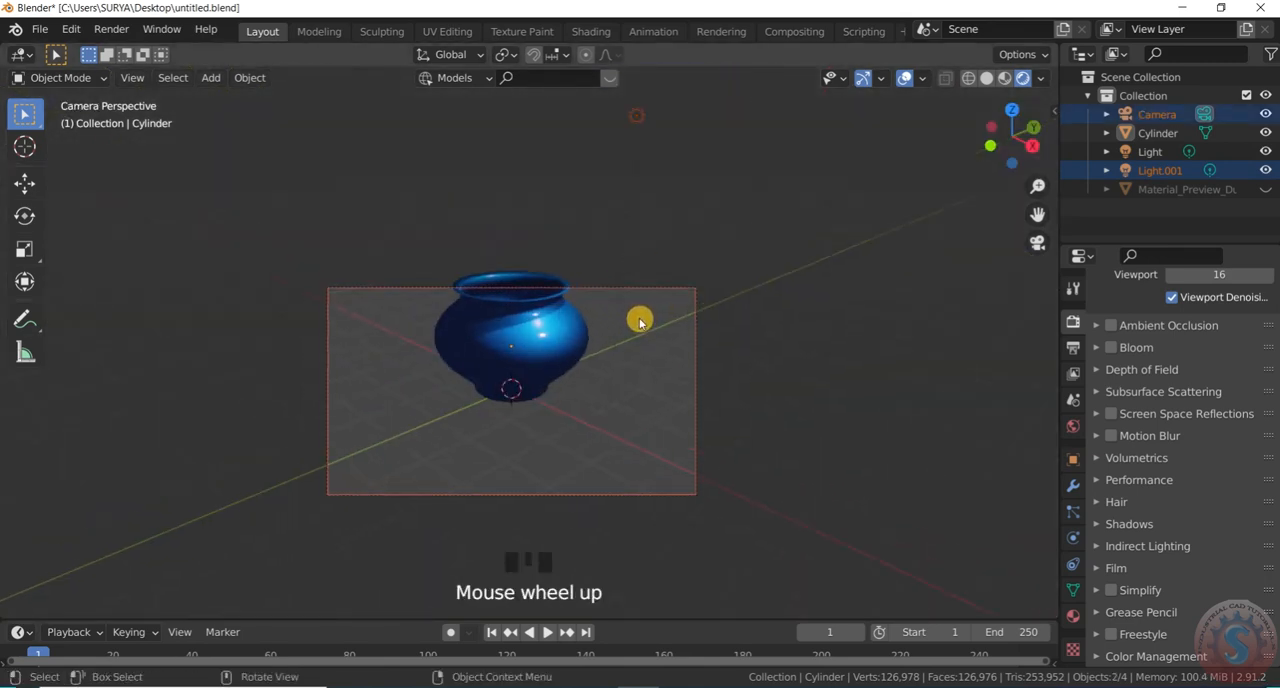
key("g")
left_click(644, 292)
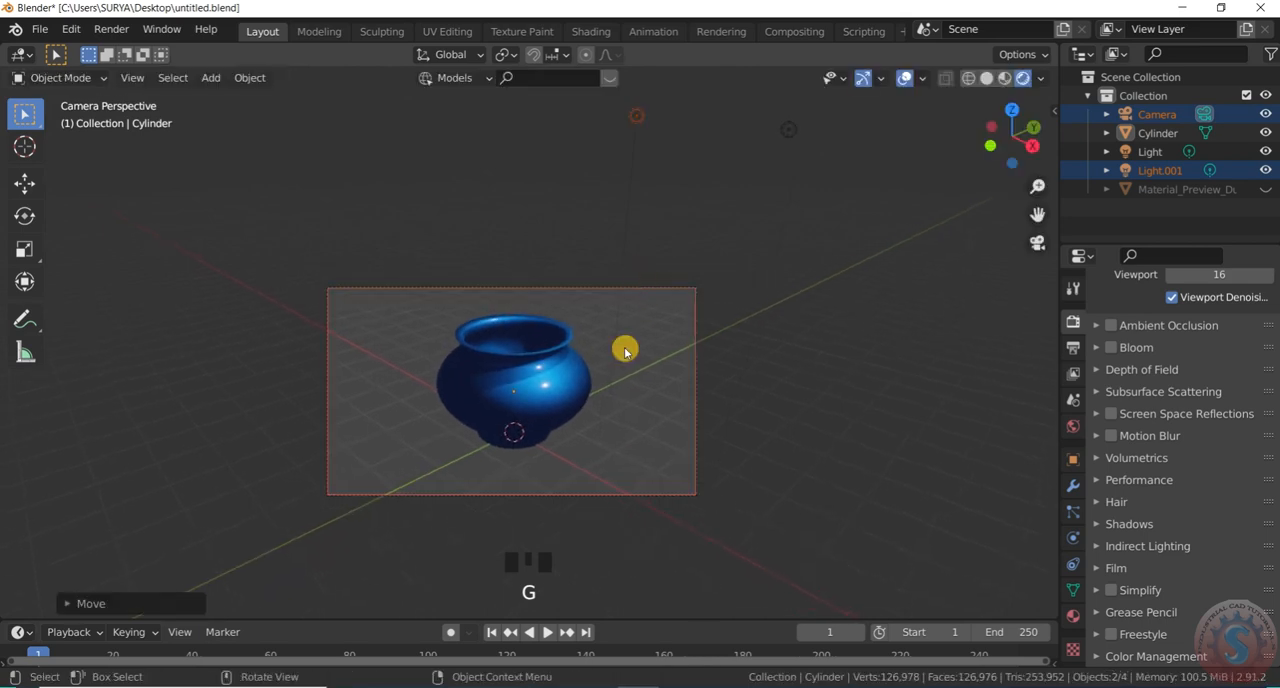
Examine the framed pot in a fullscreen viewport, then leave the camera view and inspect the pot up close
key("ctrl+alt+space")
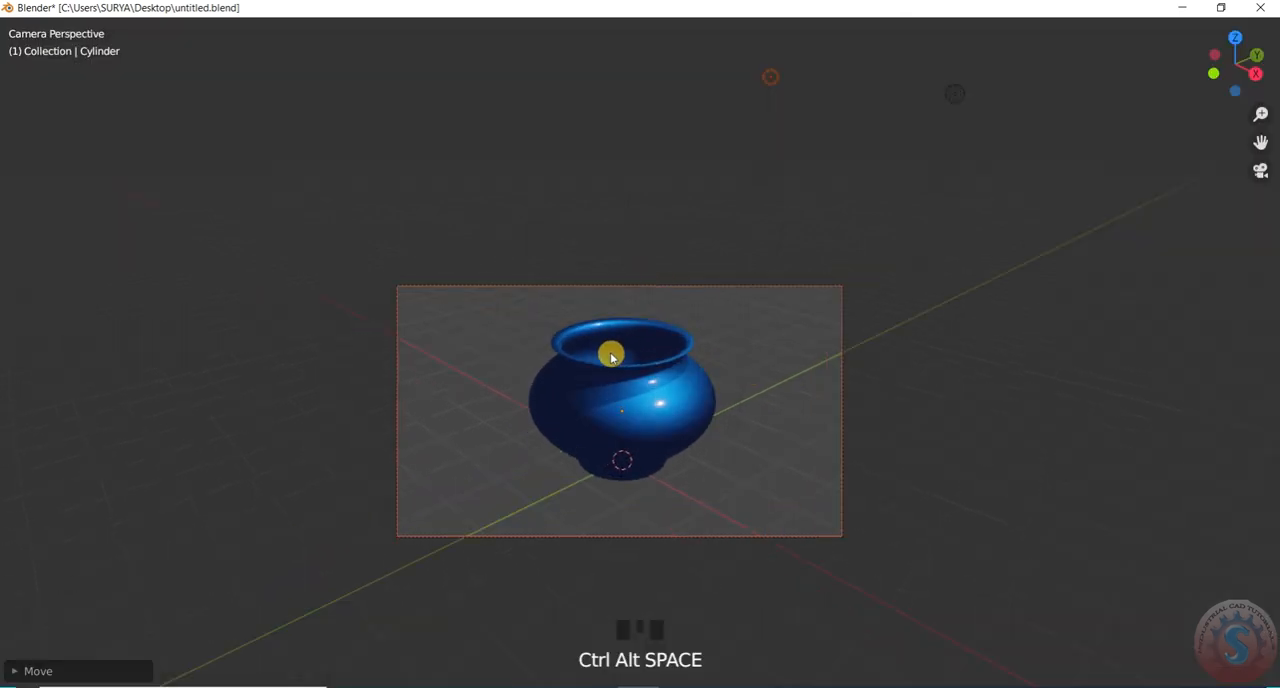
key("ctrl+alt+space")
scroll(666, 346, "down", 3)
scroll(600, 366, "up", 4)
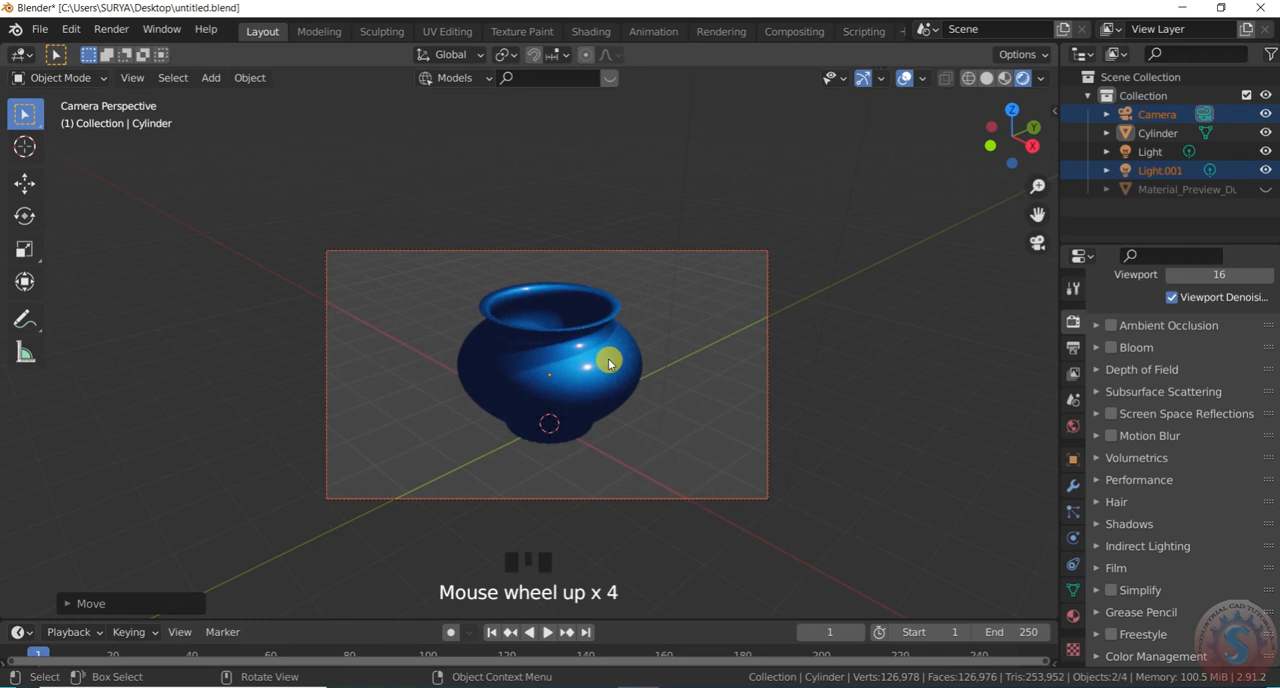
key("KP_0")
scroll(575, 428, "down", 3)
left_click_drag(1012, 140, 645, 418)
scroll(549, 440, "up", 10)
scroll(571, 365, "down", 2)
scroll(567, 296, "up", 2)
scroll(567, 296, "up", 2)
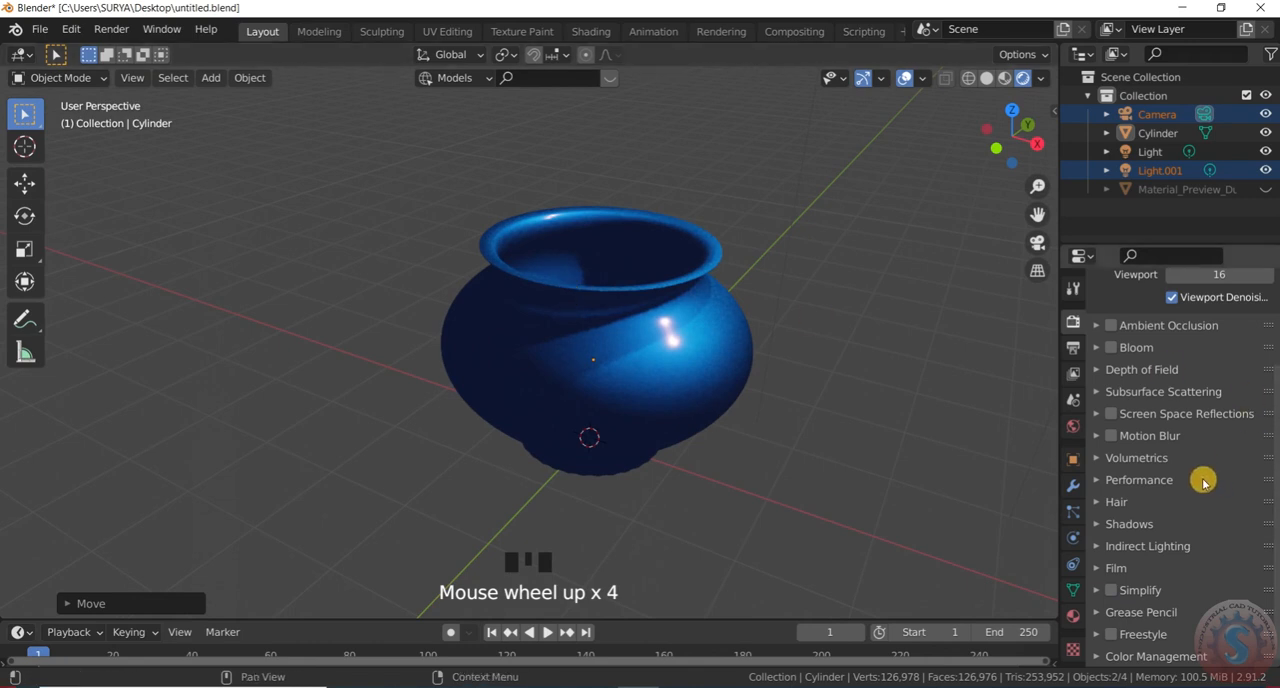
Enable Ambient Occlusion, Bloom, Simplify and Freestyle in the render settings, leaving the shadow options at their current values
left_click(1111, 327)
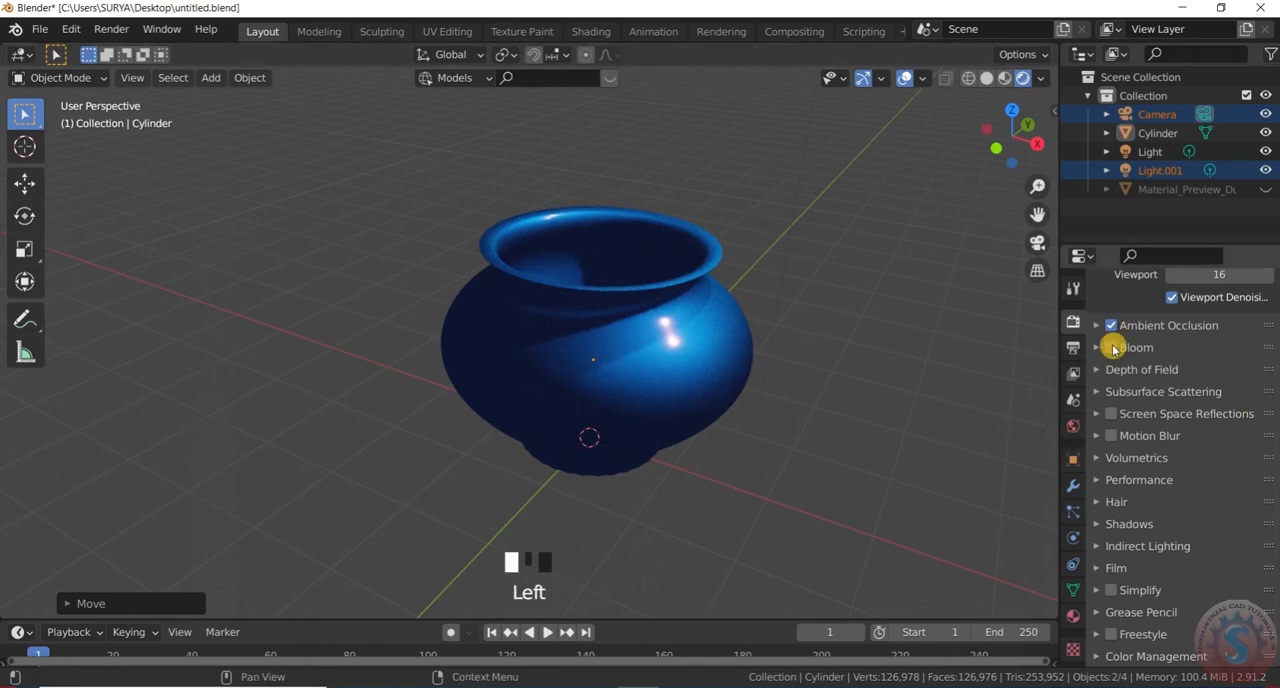
left_click(1112, 348)
scroll(1114, 592, "down", 2)
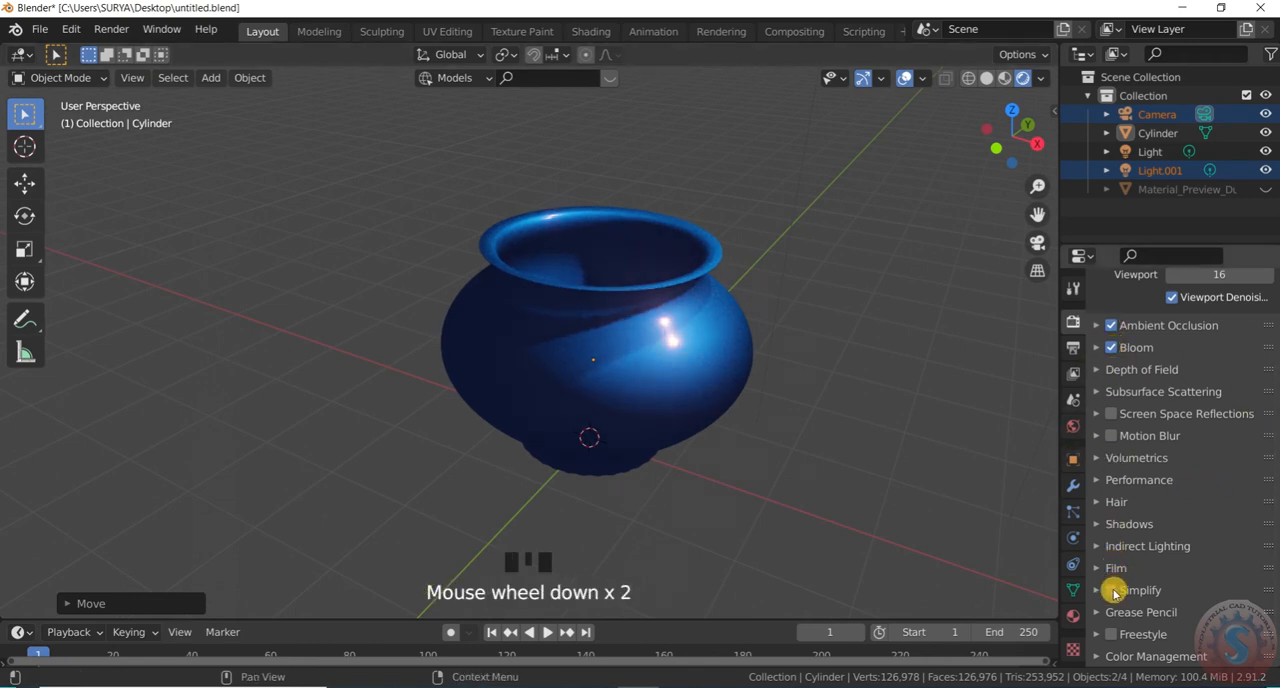
left_click(1107, 525)
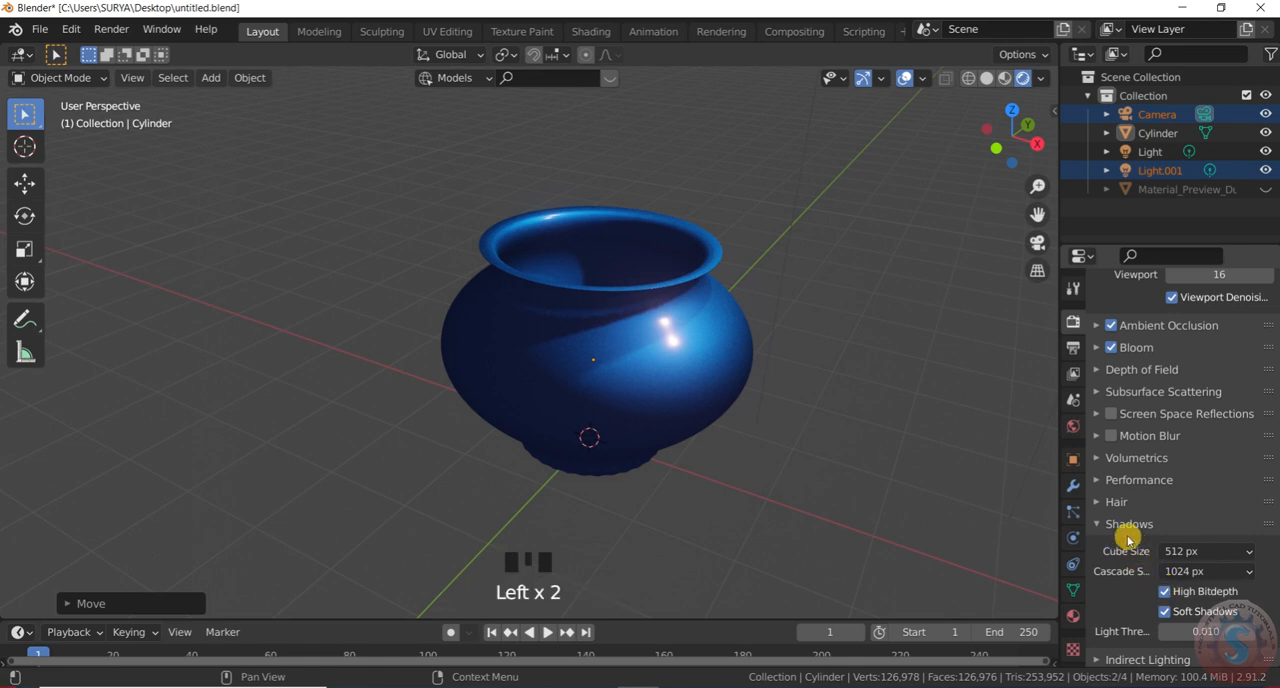
left_click(1108, 524)
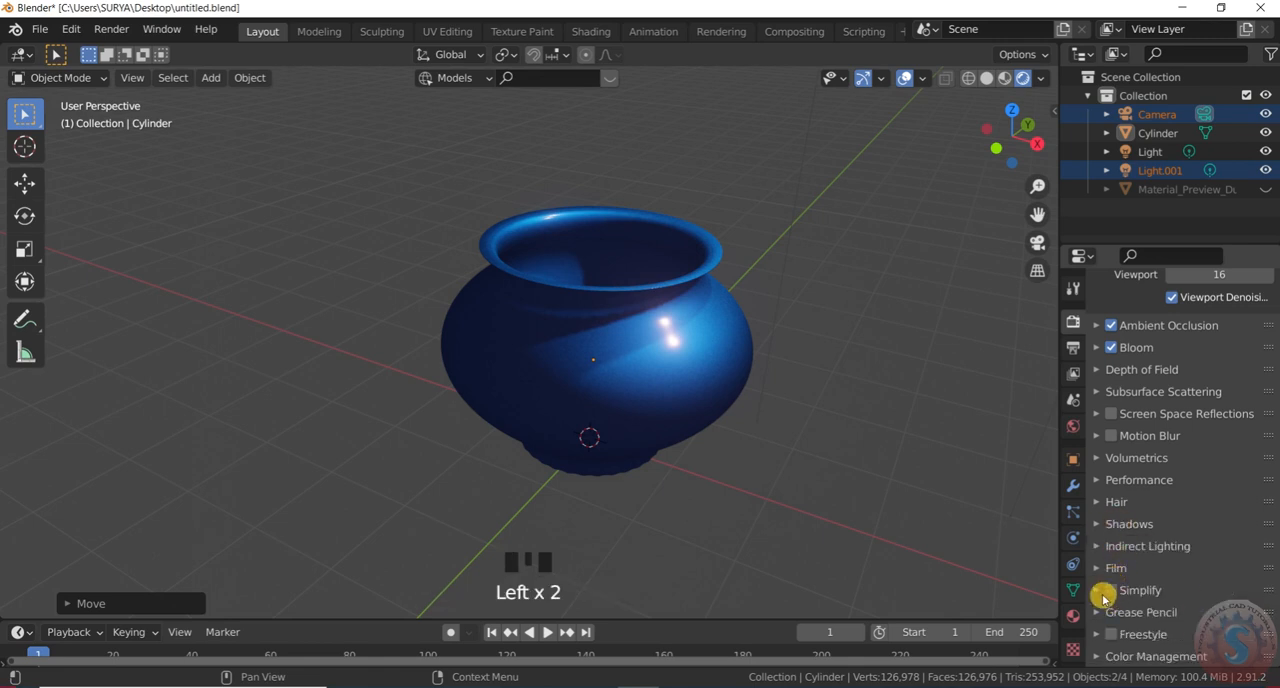
left_click(1111, 591)
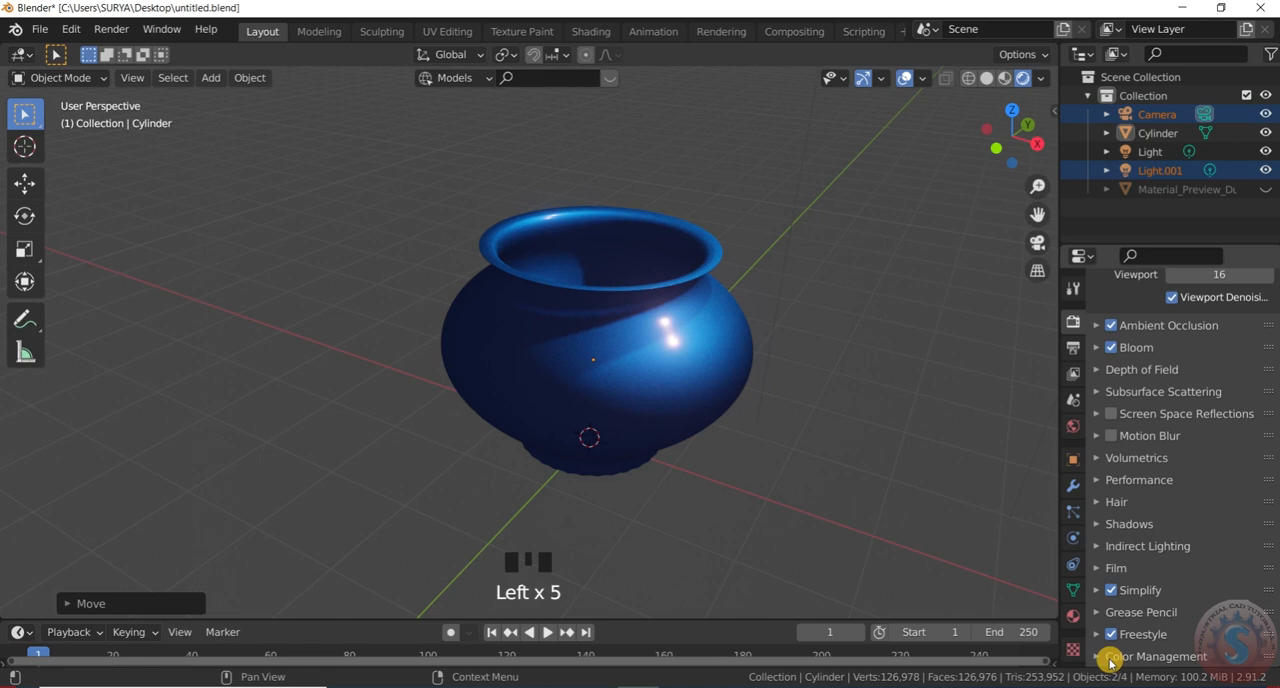
Set the color management look to High Contrast, keeping the Filmic view transform and the sRGB display device
left_click(1109, 657)
scroll(1150, 580, "down", 4)
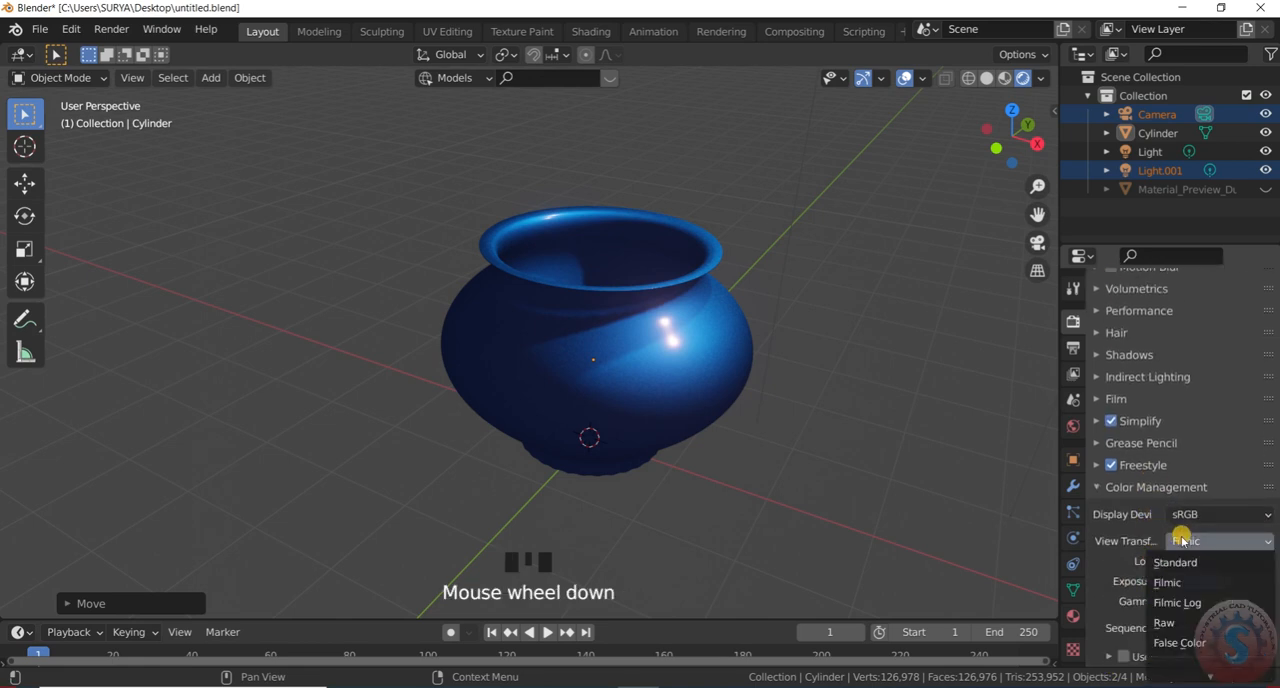
left_click(1188, 562)
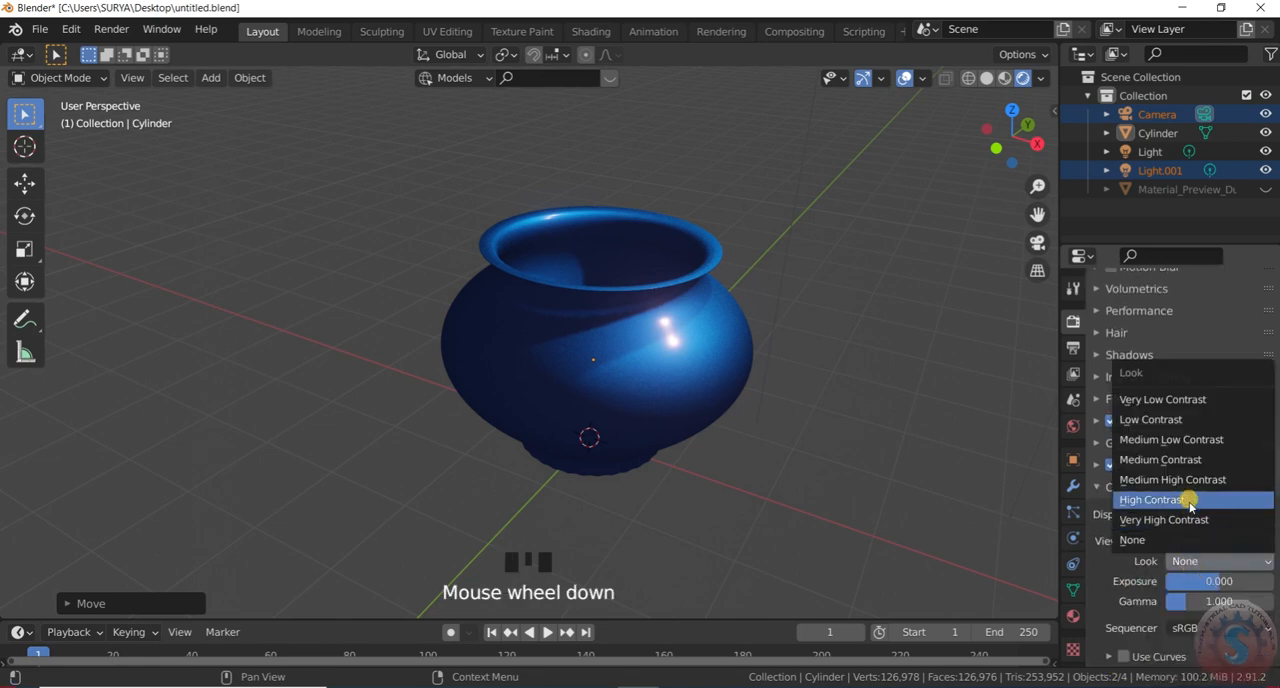
left_click(1184, 514)
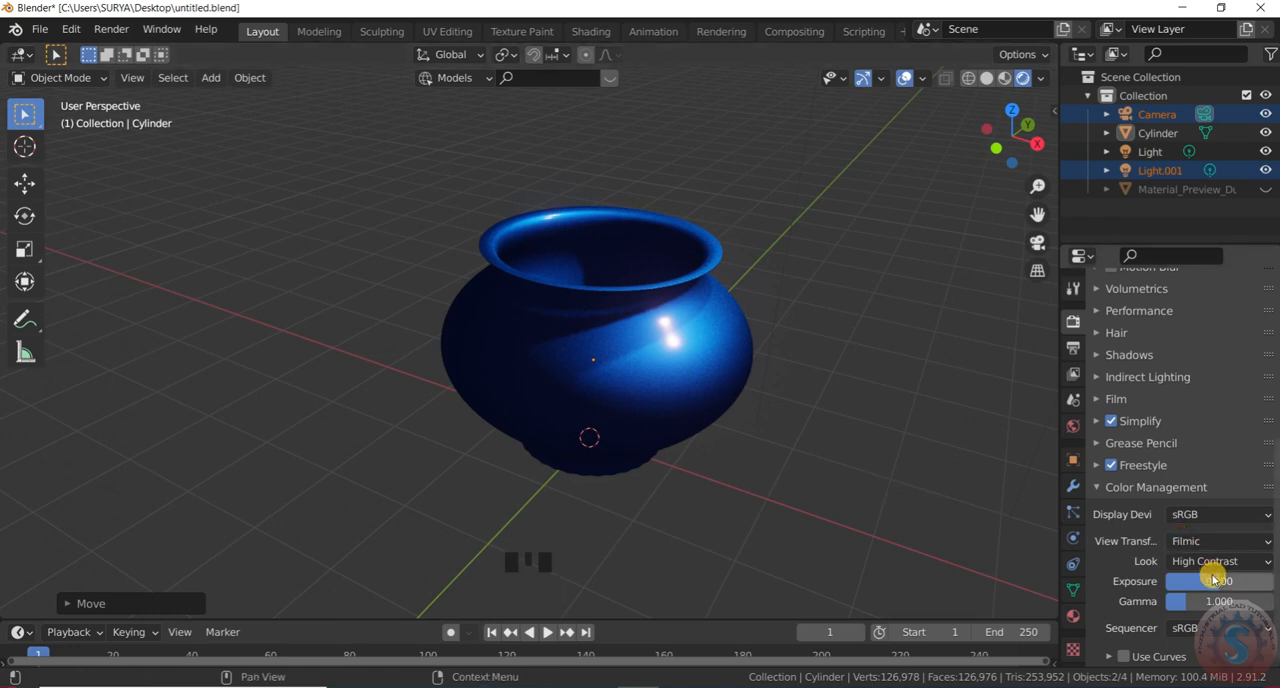
left_click(1226, 514)
left_click(1229, 514)
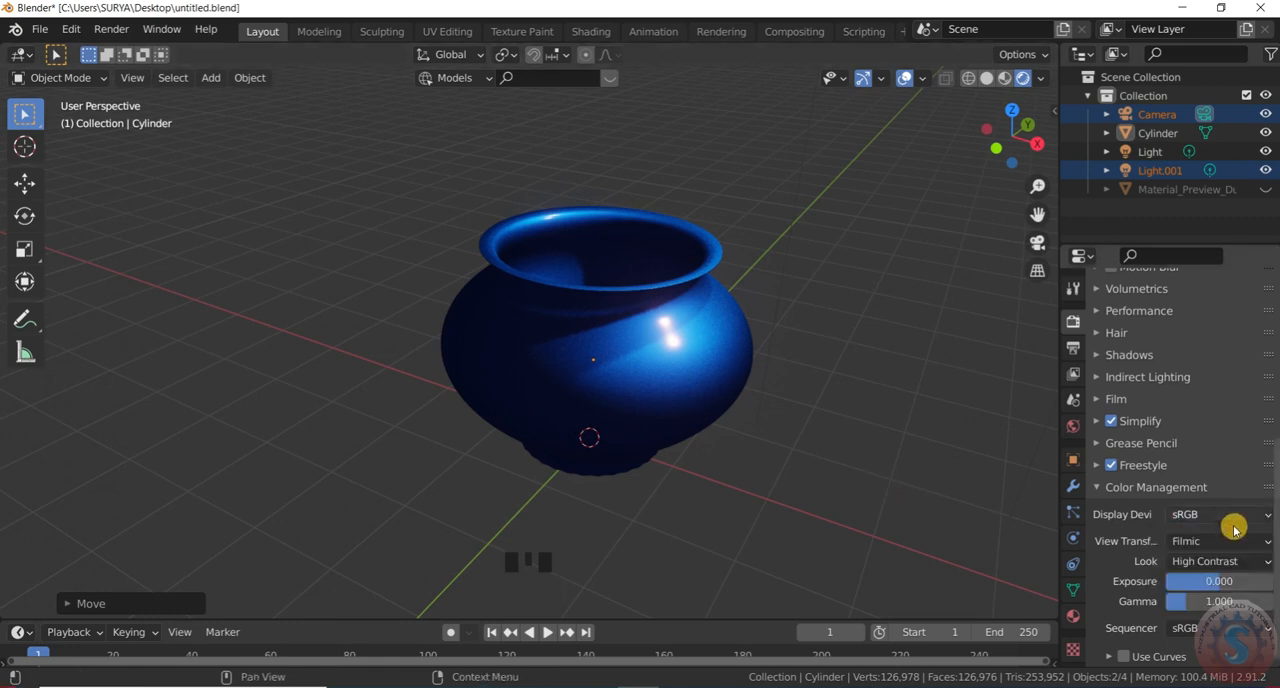
left_click(1124, 497)
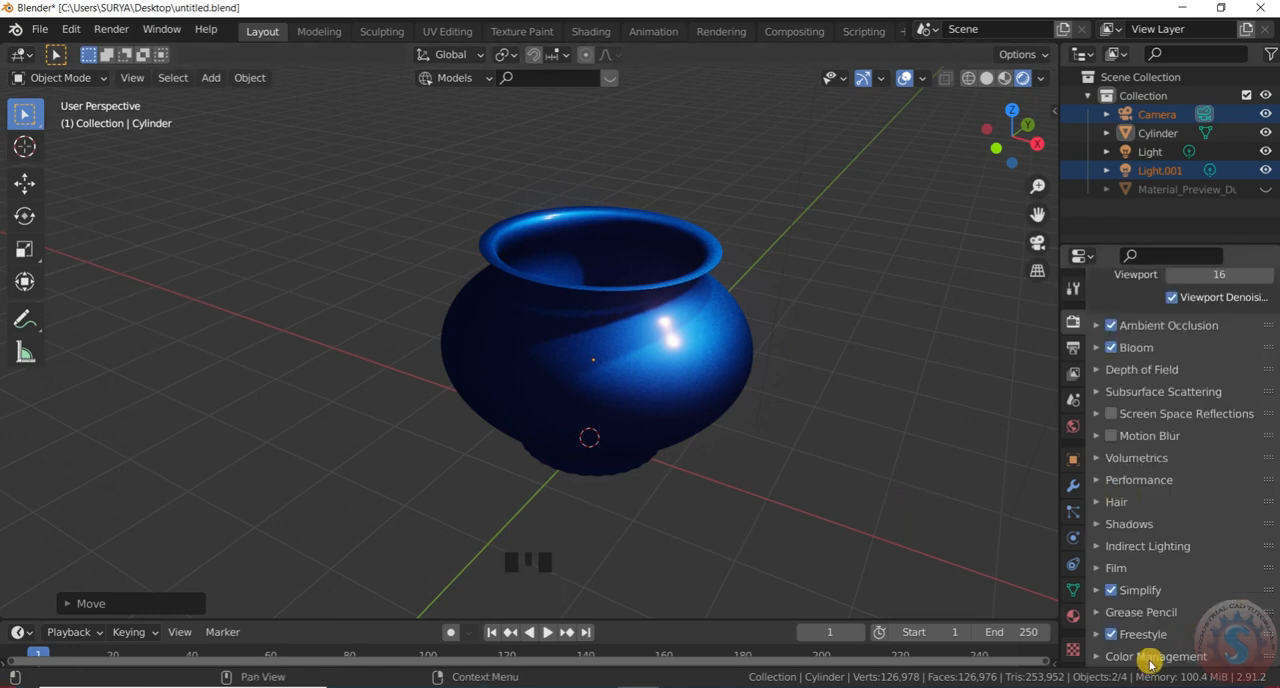
scroll(1200, 560, "down", 4)
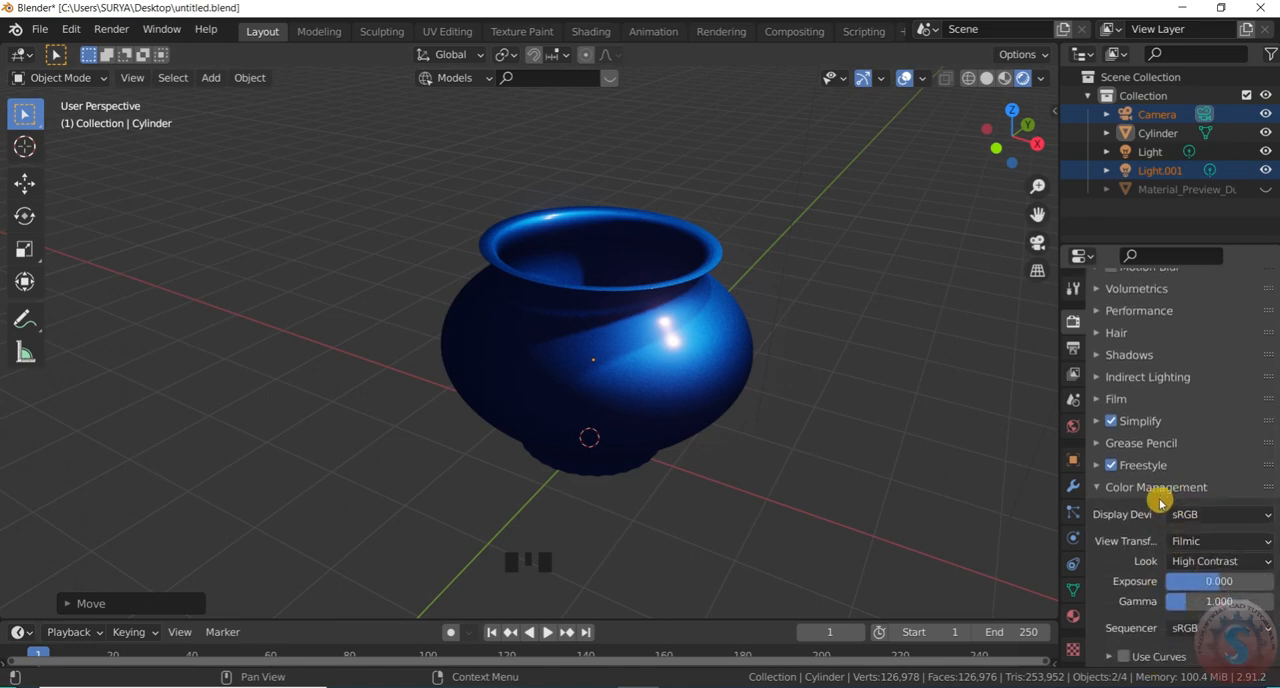
left_click(1157, 507)
scroll(757, 491, "down", 3)
scroll(772, 460, "up", 2)
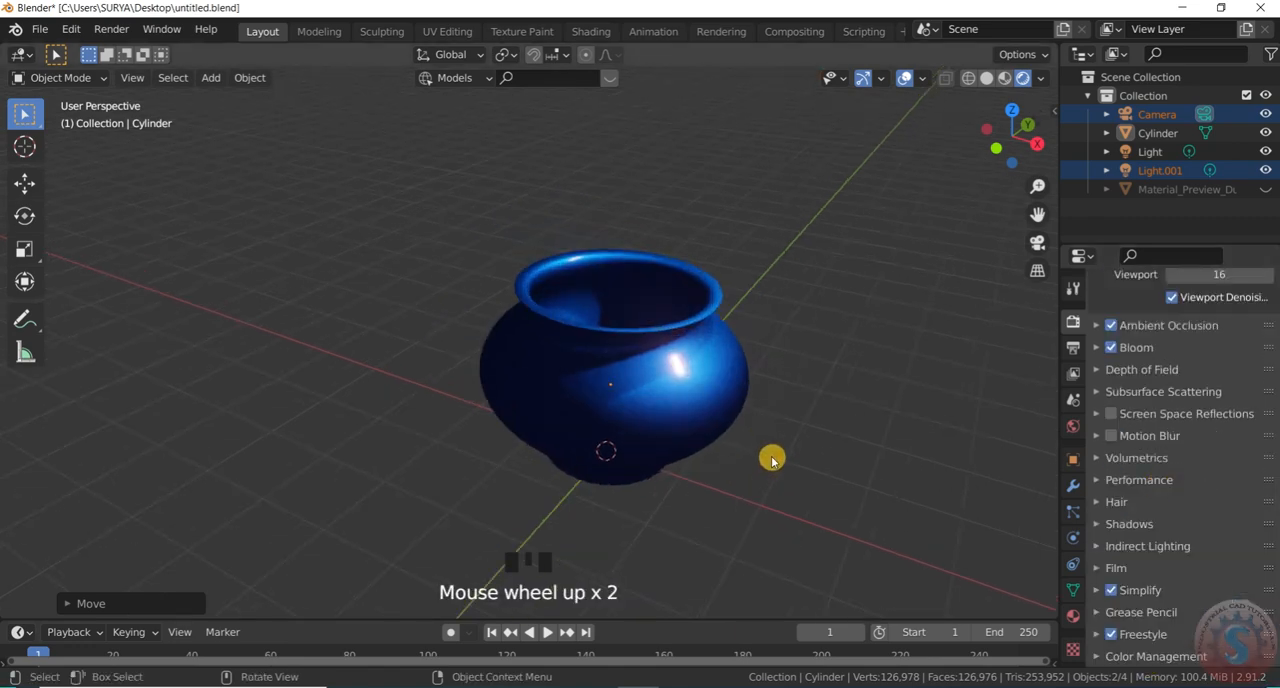
Look through the camera and hide the viewport overlays and gizmos for a clean view of the framed pot
key("KP_0")
key("KP_0")
key("KP_0")
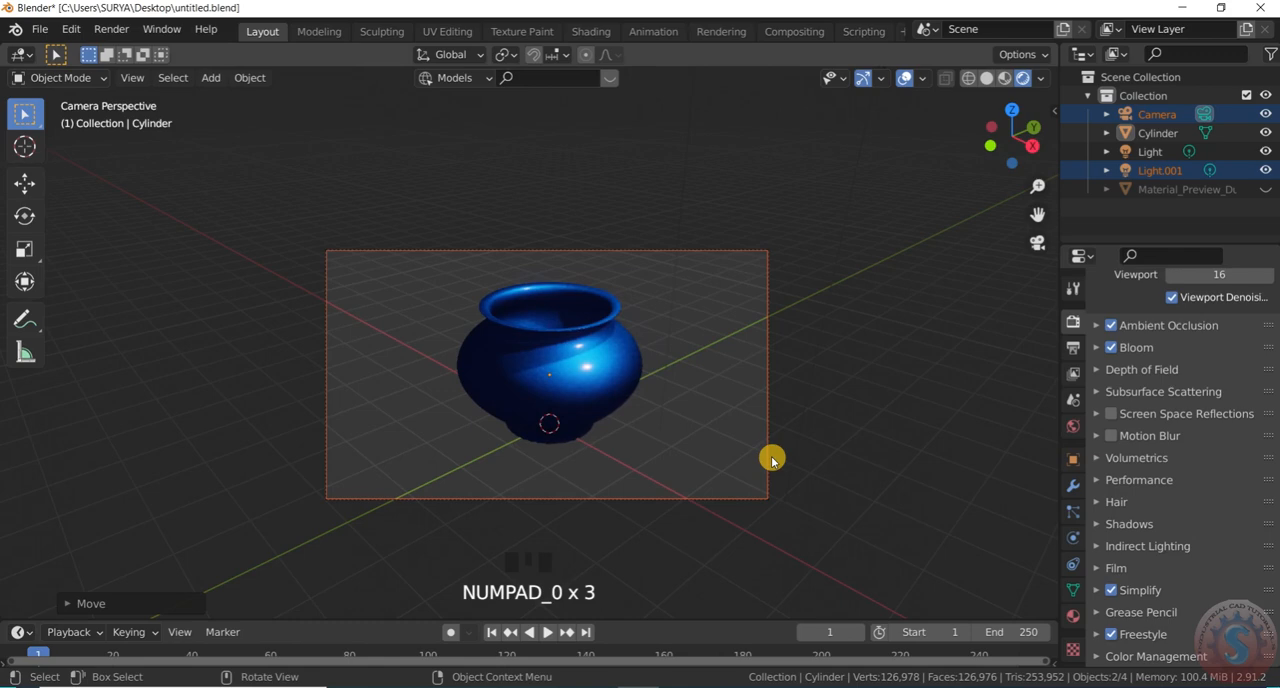
scroll(685, 428, "down", 2)
scroll(700, 400, "down", 2)
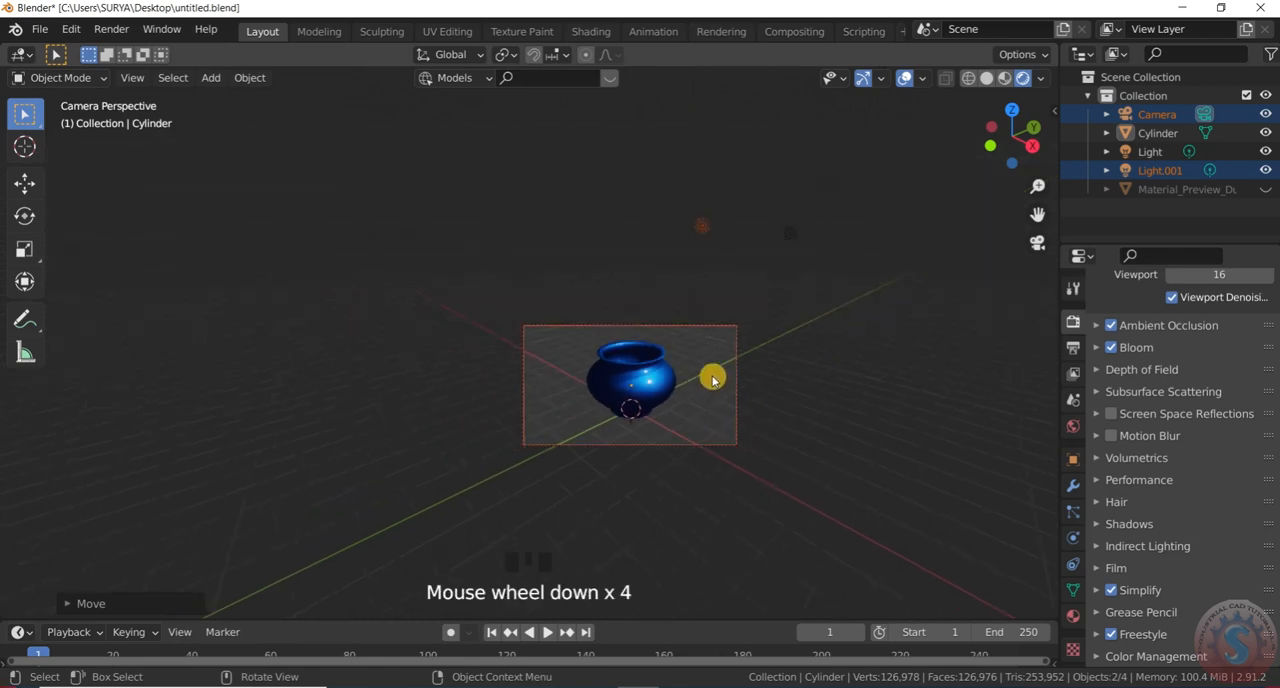
left_click(899, 82)
left_click(864, 82)
scroll(660, 360, "up", 5)
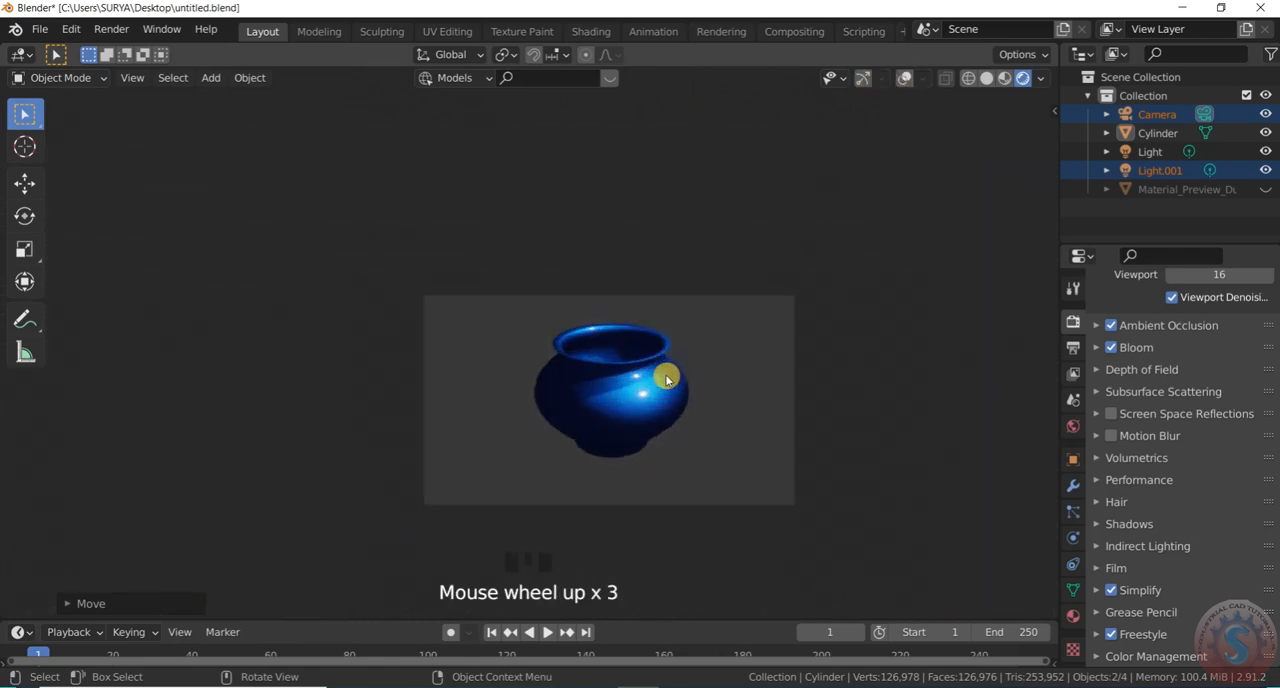
Save the file under its existing name and check the camera-framed pot in a fullscreen viewport
left_click(40, 29)
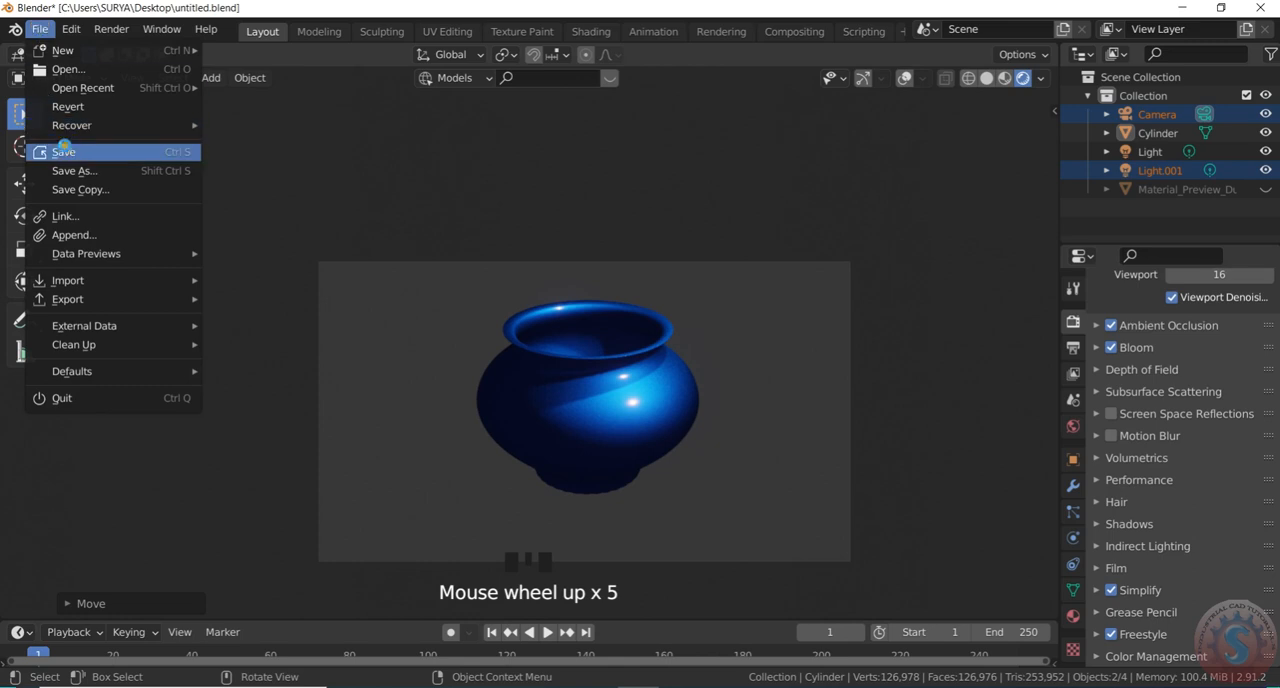
left_click(63, 151)
scroll(643, 322, "down", 2)
scroll(636, 362, "up", 1)
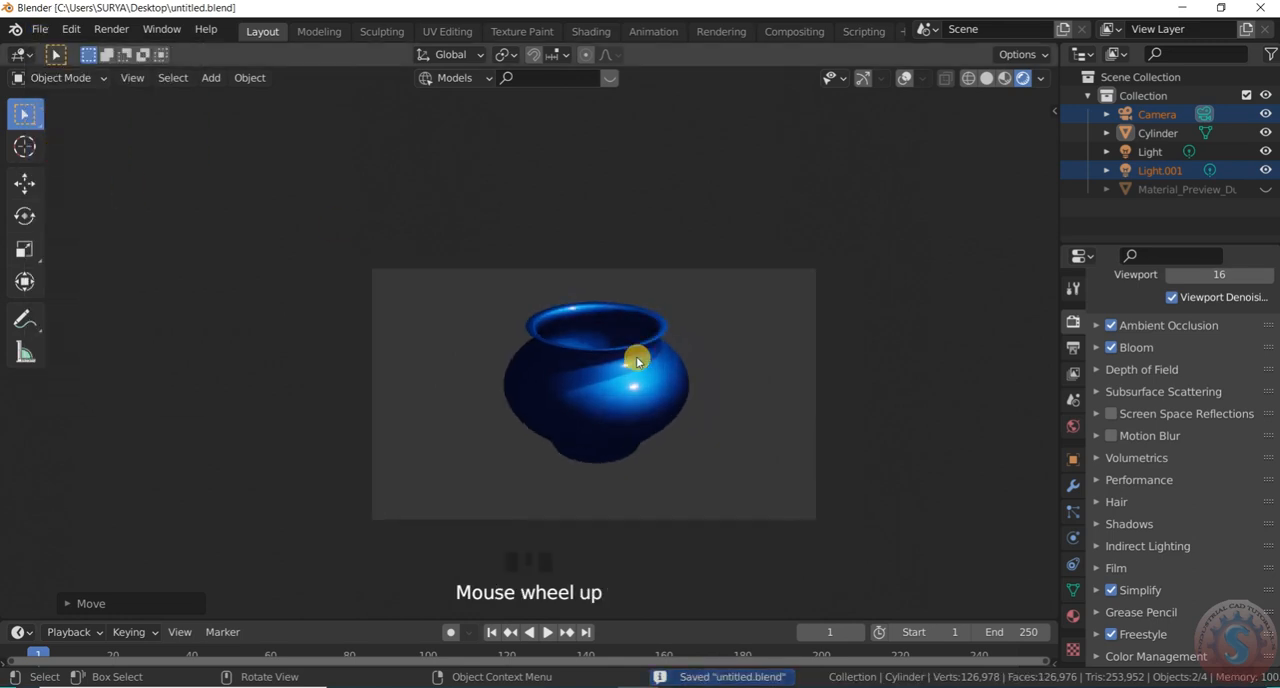
key("ctrl+alt+space")
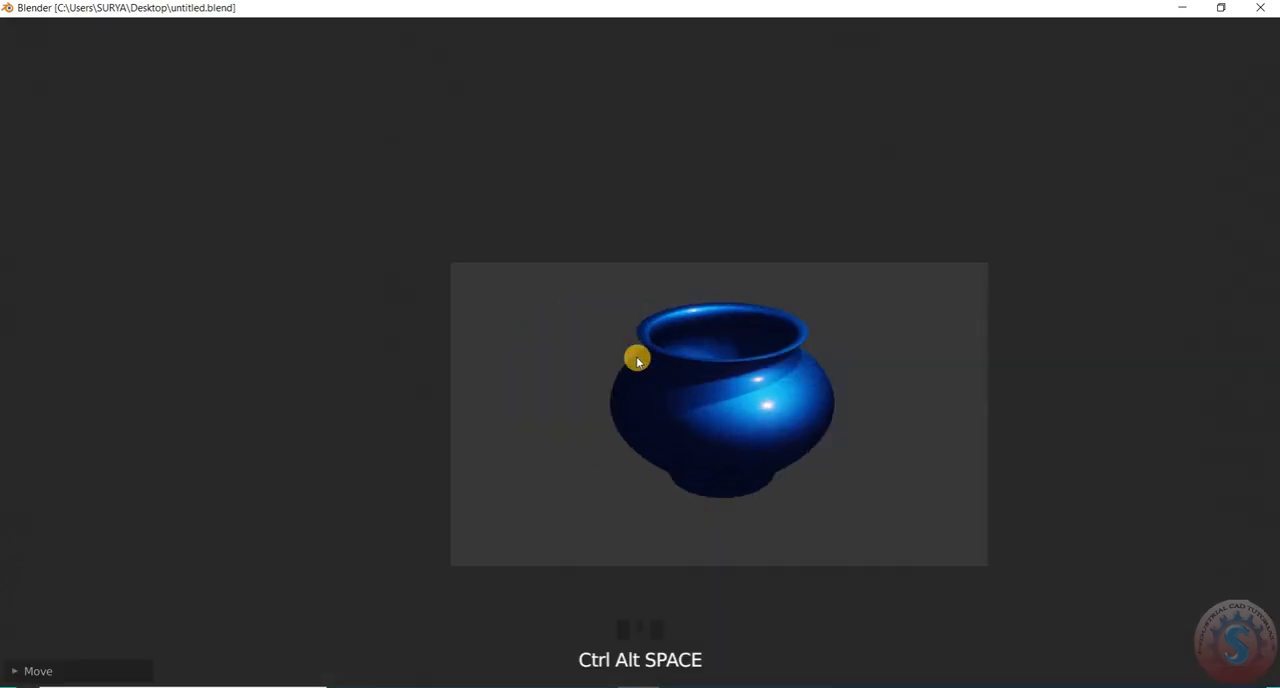
key("ctrl+alt+space")
Leave the camera view, show the viewport gizmos again and orbit slightly around the pot
scroll(510, 317, "down", 3)
key("KP_0")
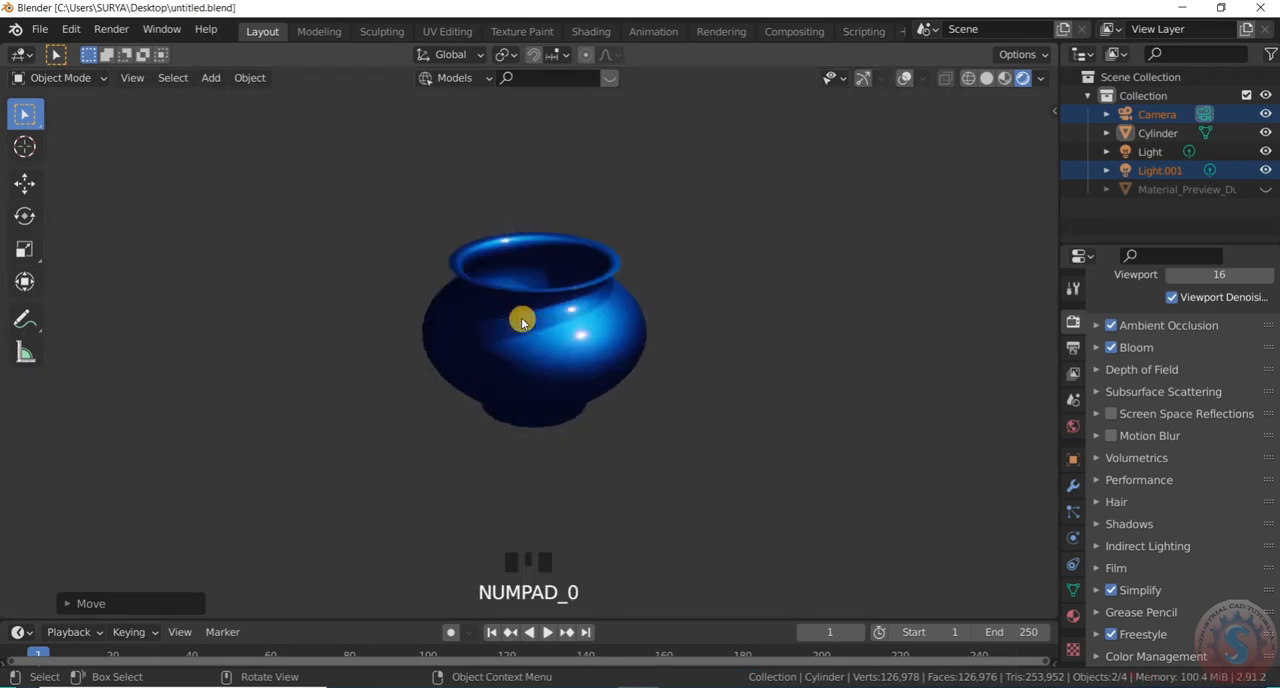
scroll(549, 168, "down", 3)
scroll(616, 224, "up", 2)
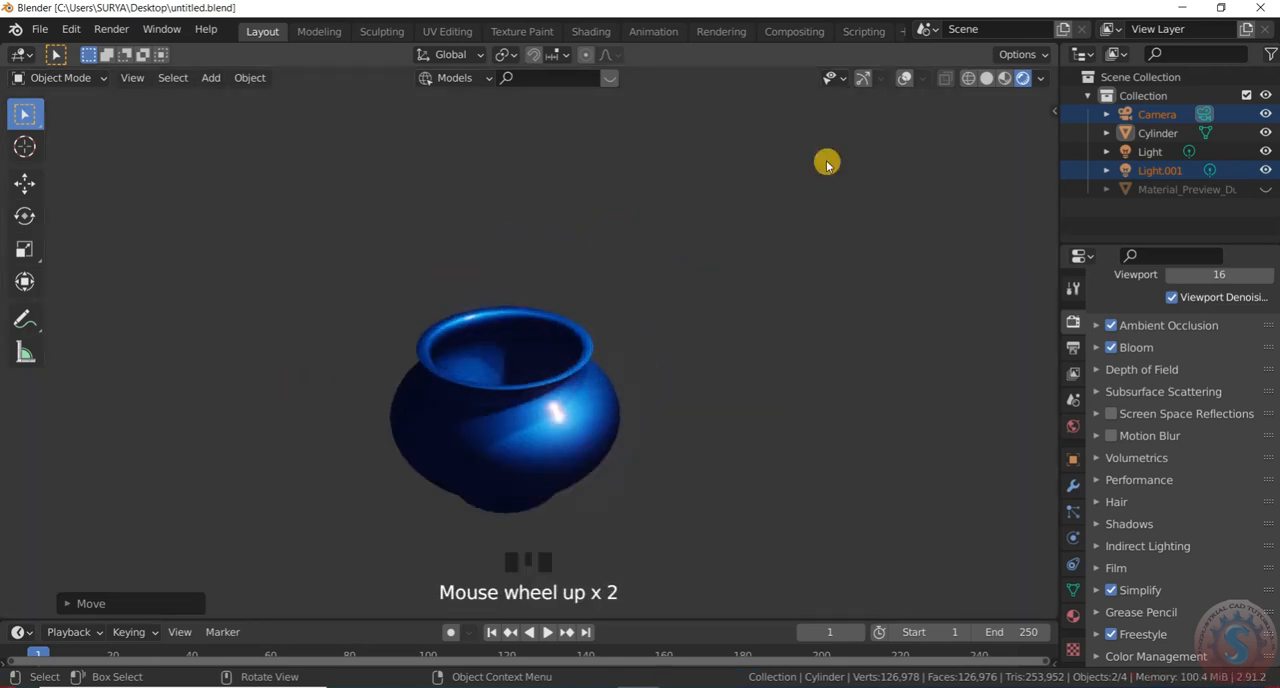
left_click(866, 79)
left_click_drag(1012, 140, 998, 147)
scroll(551, 446, "up", 4)
scroll(1037, 554, "down", 3)
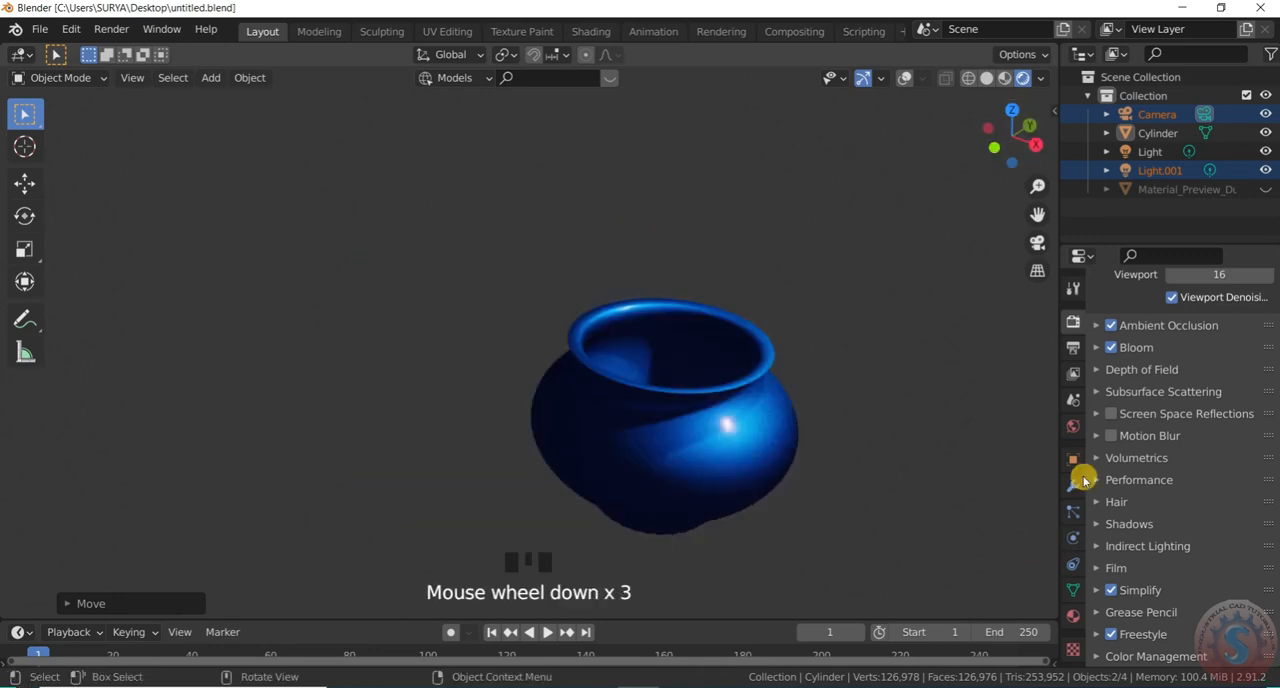
Display the pot's Metalic Paint material settings and save the file again
left_click(1073, 617)
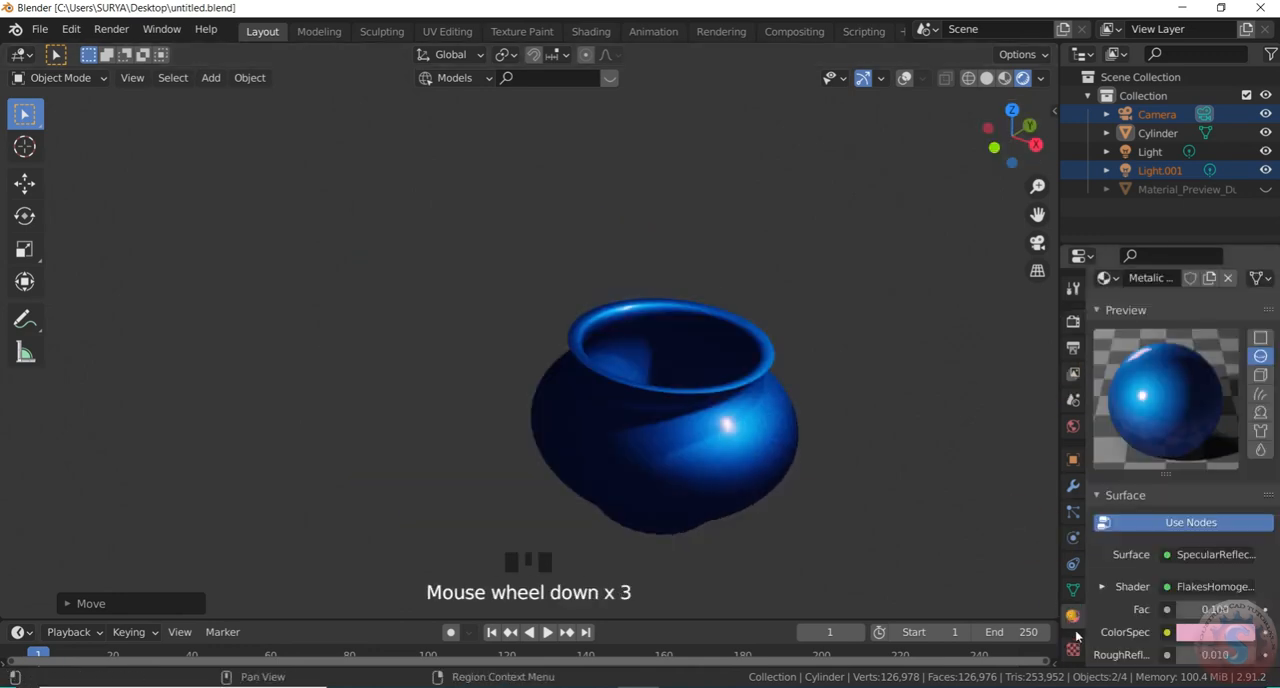
left_click(1073, 650)
left_click(1073, 617)
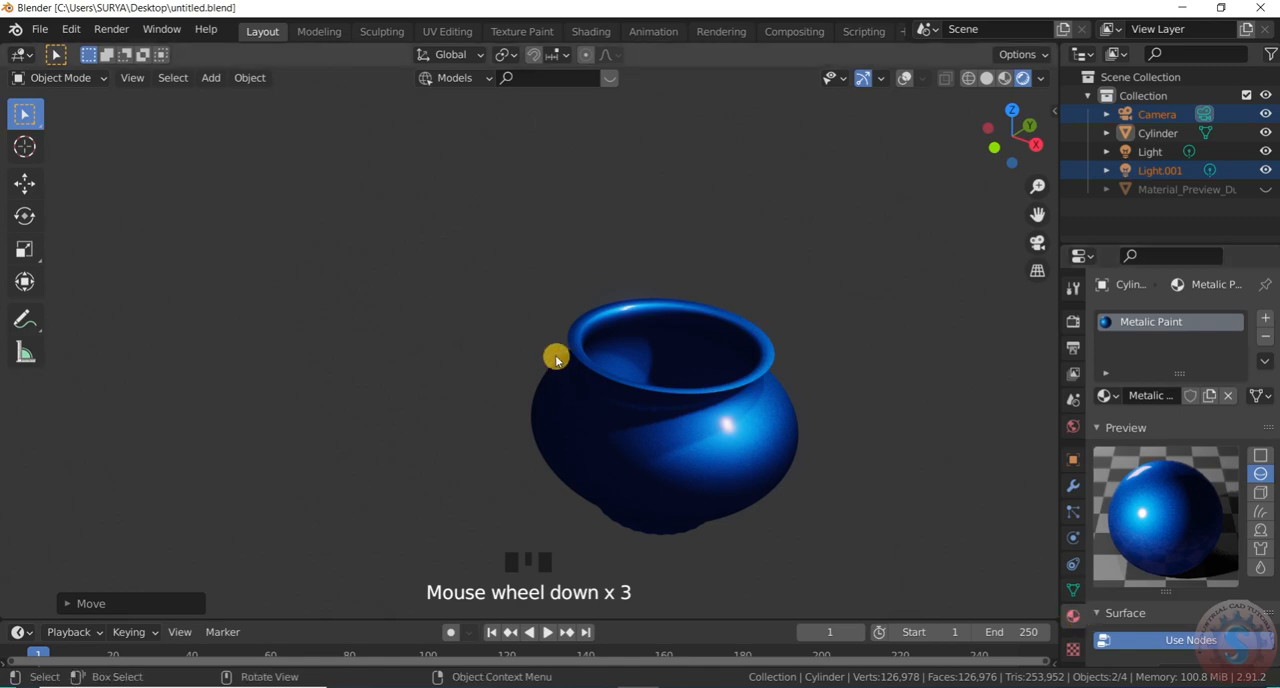
scroll(562, 366, "down", 10)
left_click(40, 29)
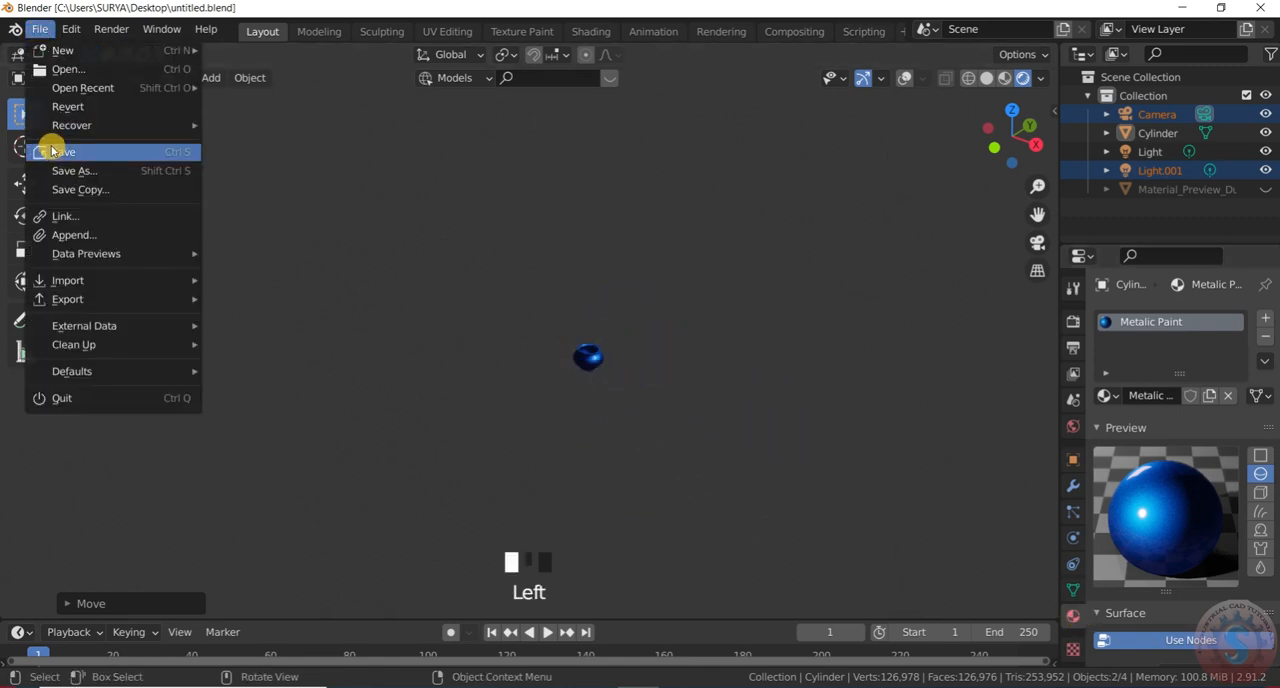
left_click(60, 152)
scroll(597, 391, "up", 3)
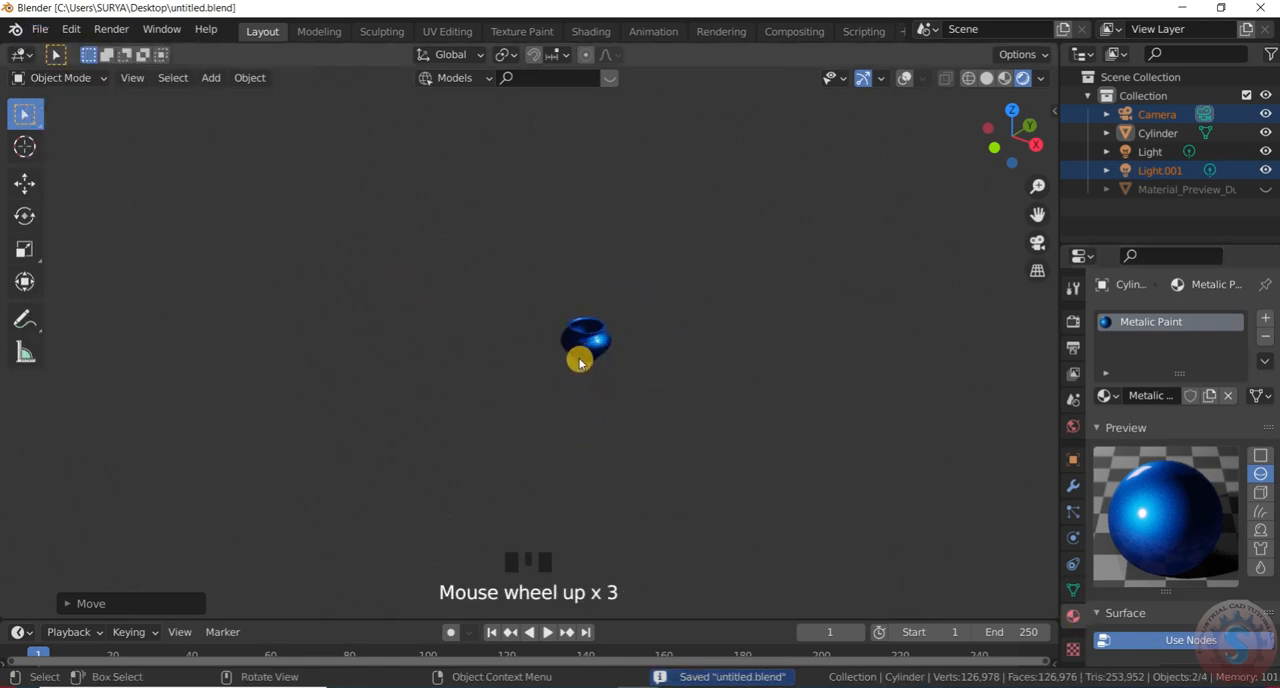
View the pot briefly in a fullscreen viewport, then examine its surface and highlights near and far through the camera
key("ctrl+alt+space")
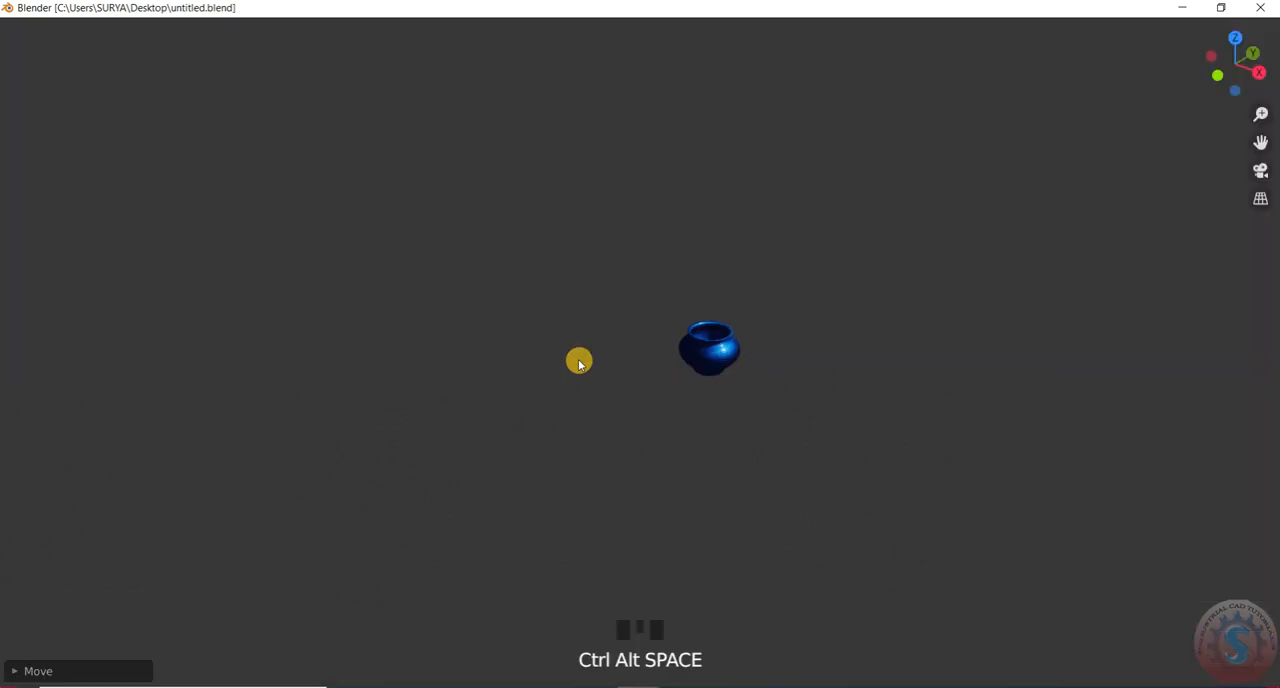
key("ctrl+alt+space")
key("KP_0")
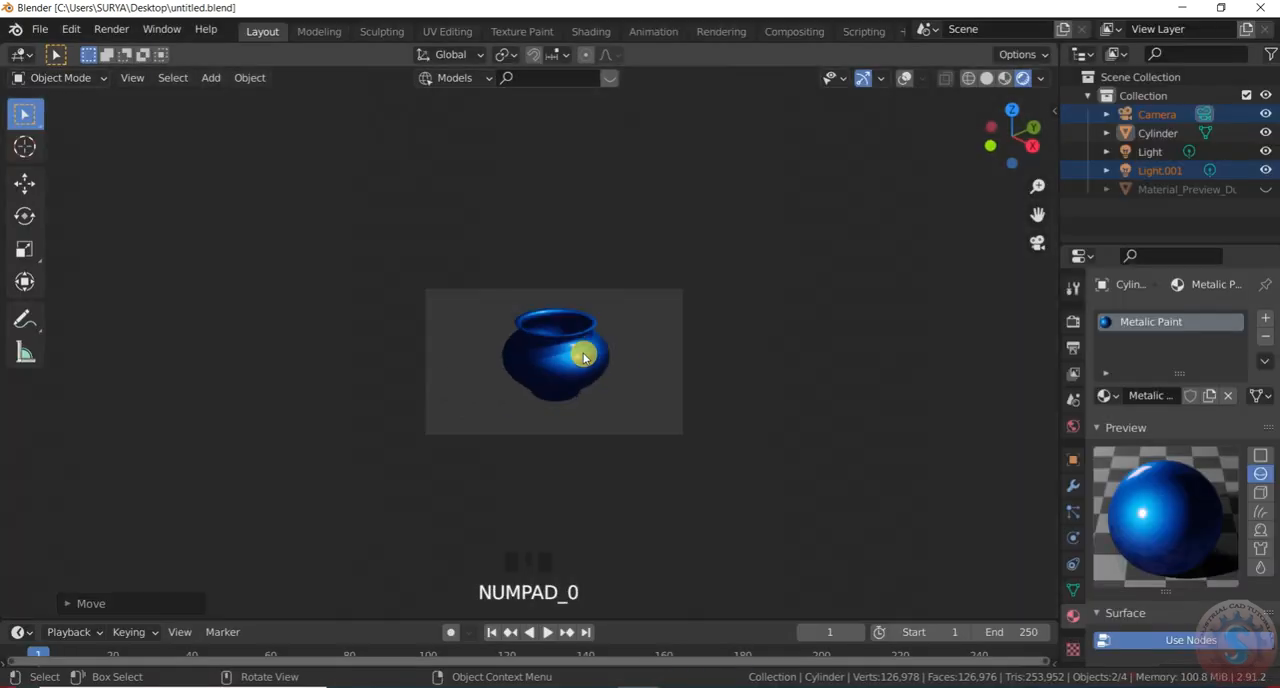
scroll(548, 330, "down", 2)
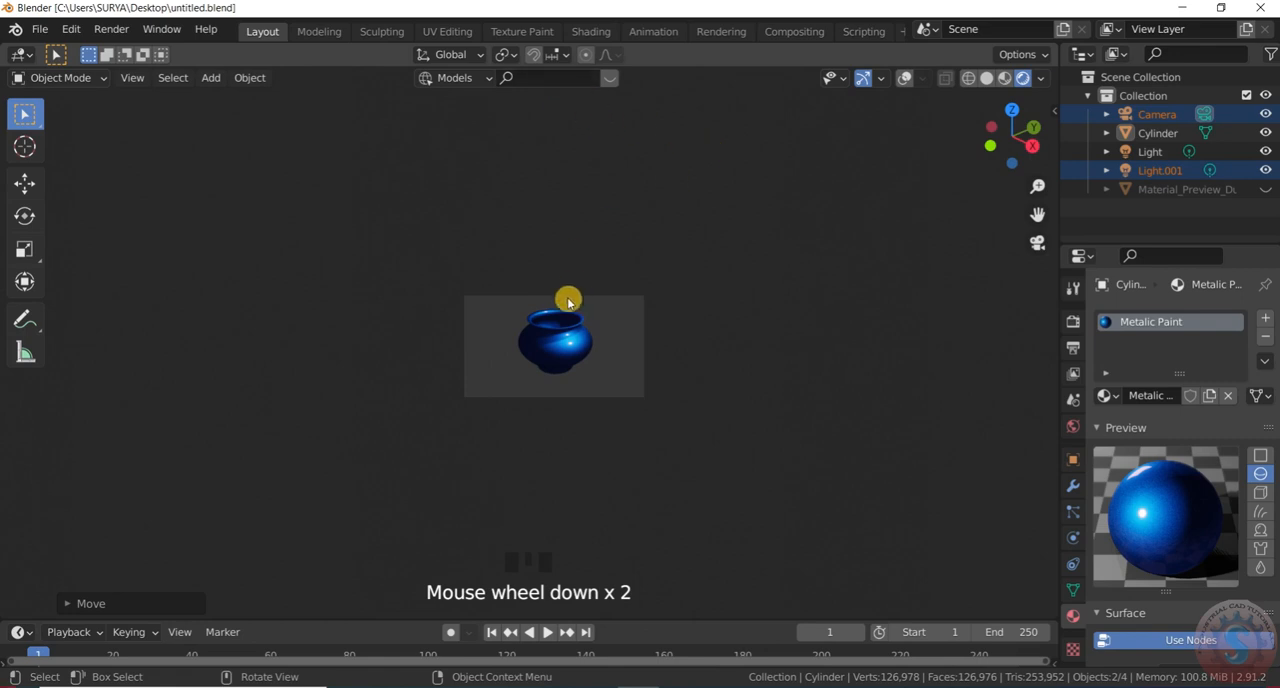
scroll(568, 305, "up", 7)
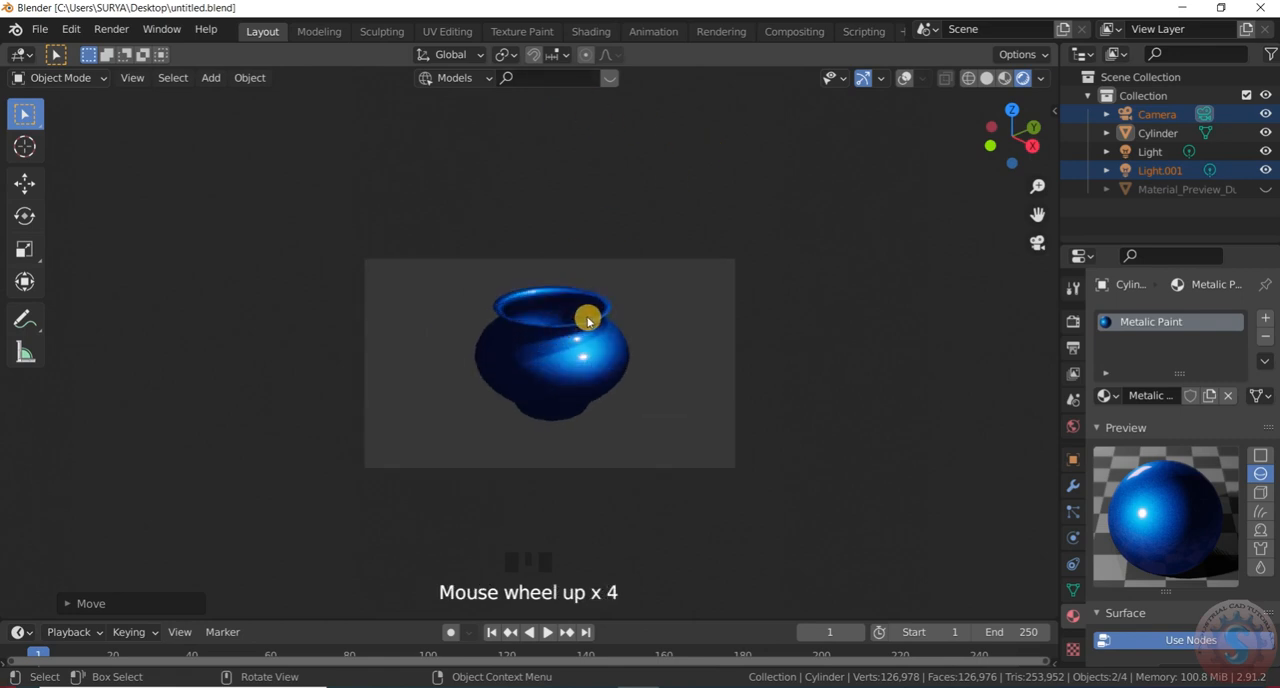
scroll(532, 392, "down", 3)
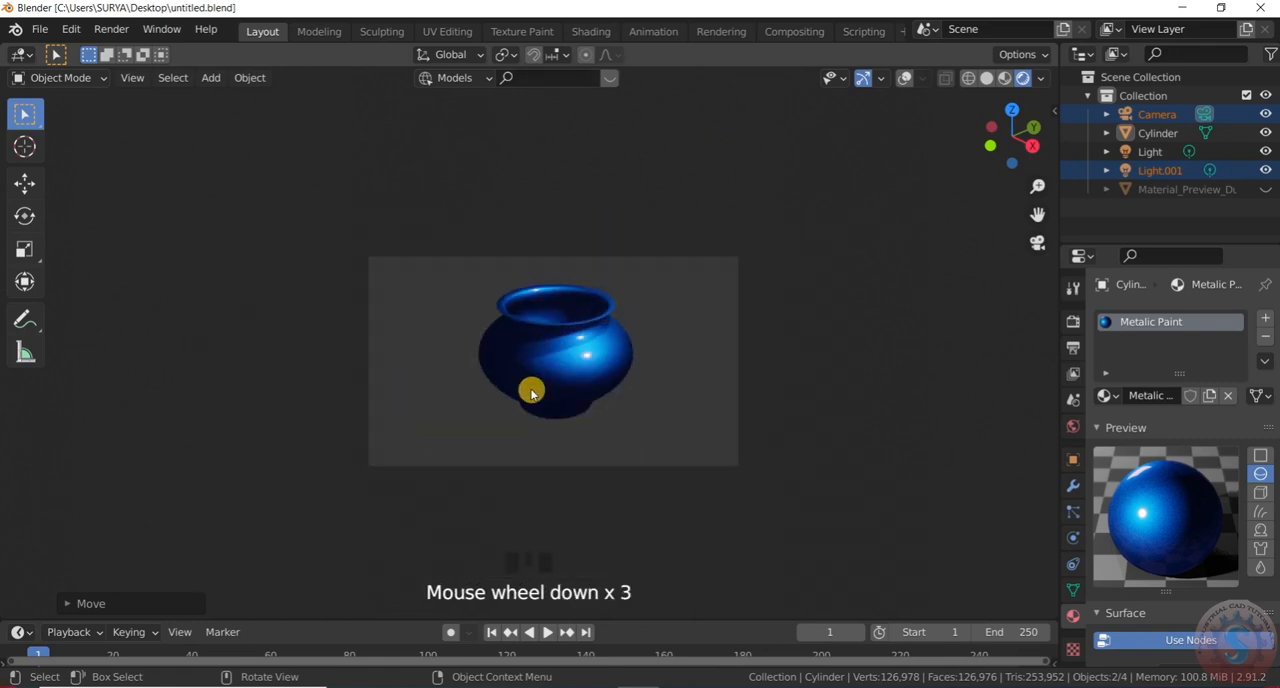
scroll(549, 346, "up", 7)
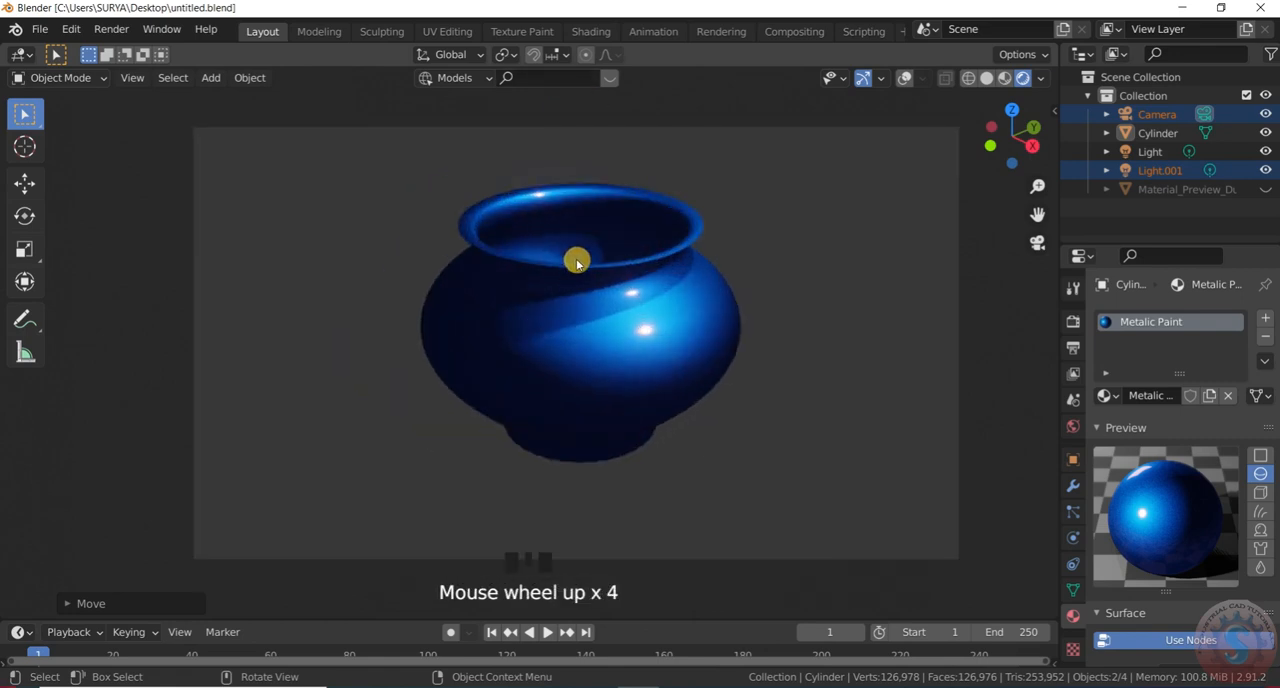
scroll(622, 262, "down", 2)
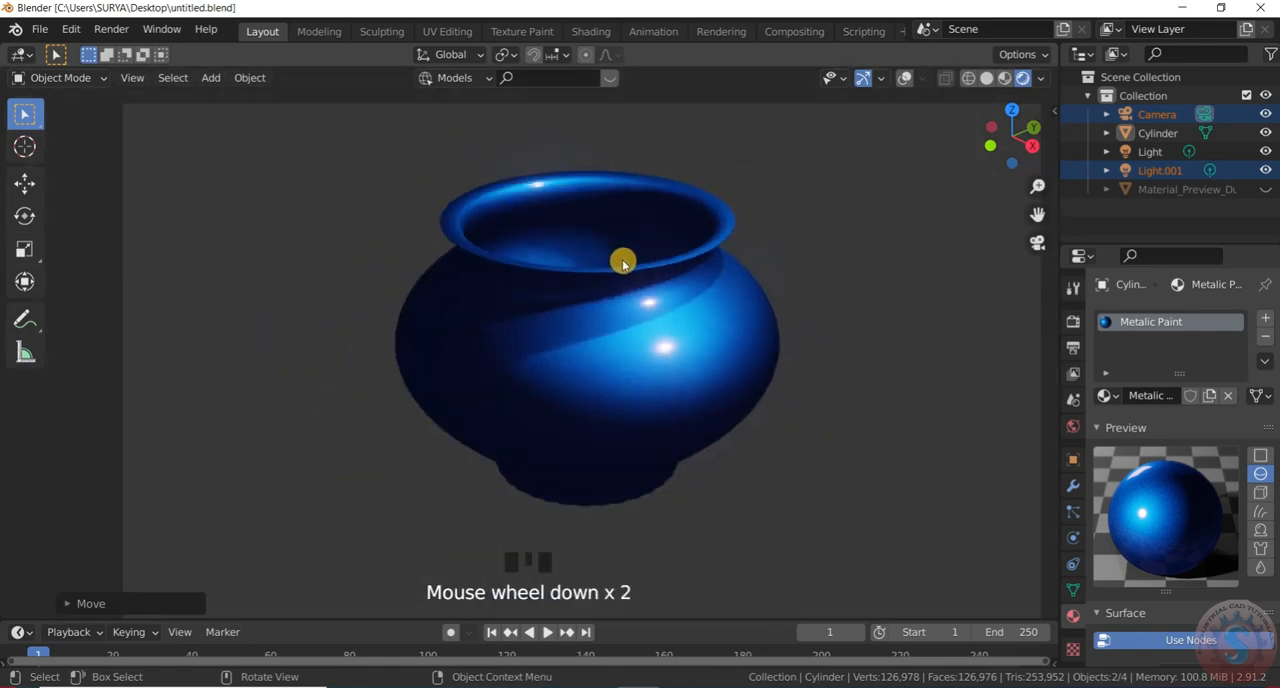
scroll(628, 270, "up", 1)
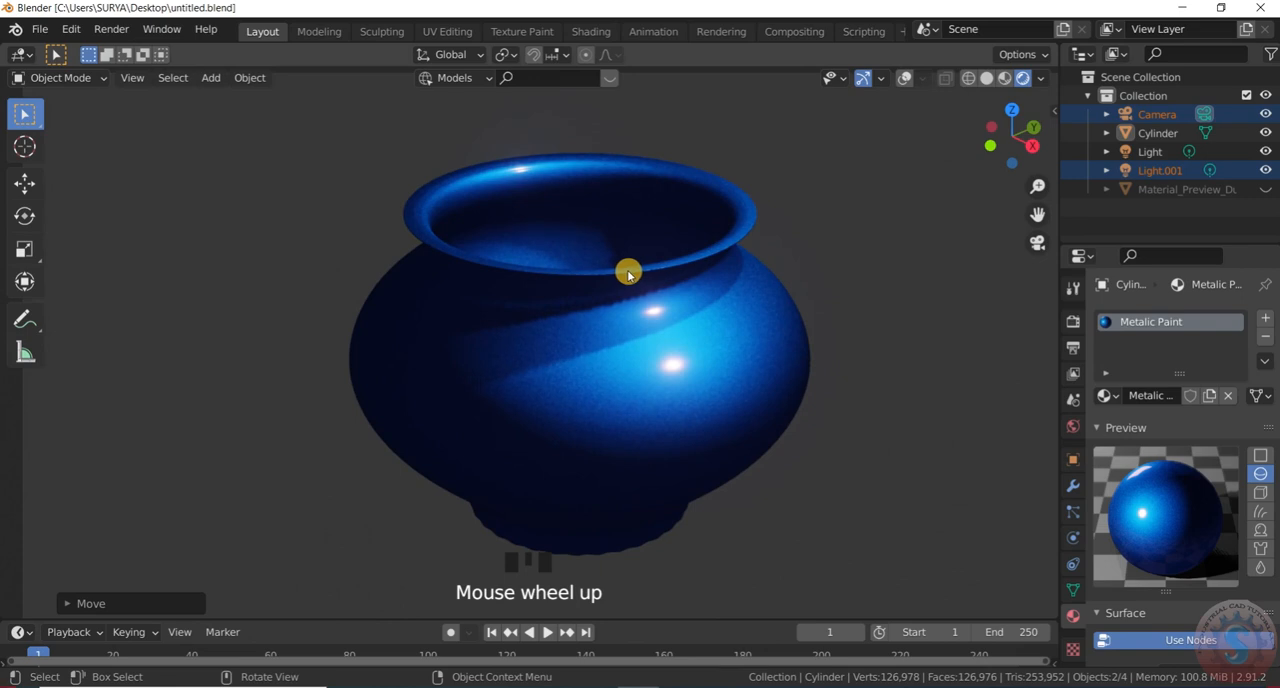
scroll(628, 272, "down", 2)
scroll(766, 314, "up", 1)
scroll(760, 317, "up", 2)
scroll(645, 230, "down", 2)
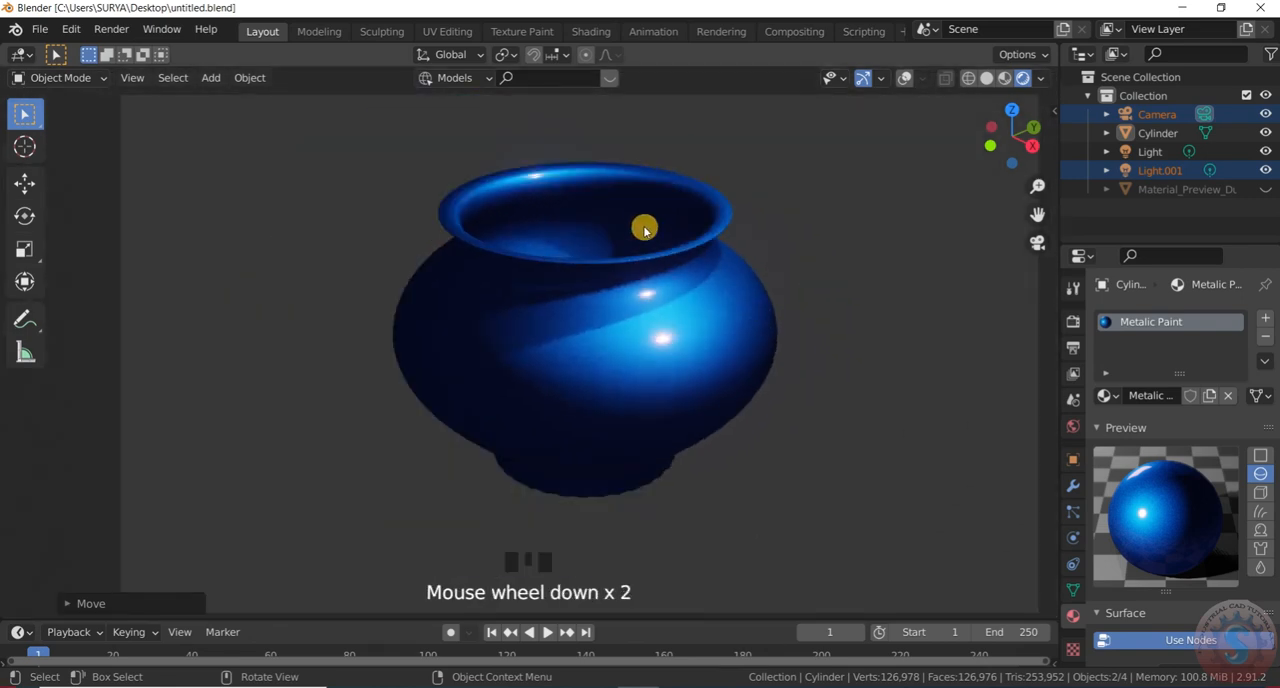
scroll(644, 229, "up", 1)
scroll(648, 232, "up", 1)
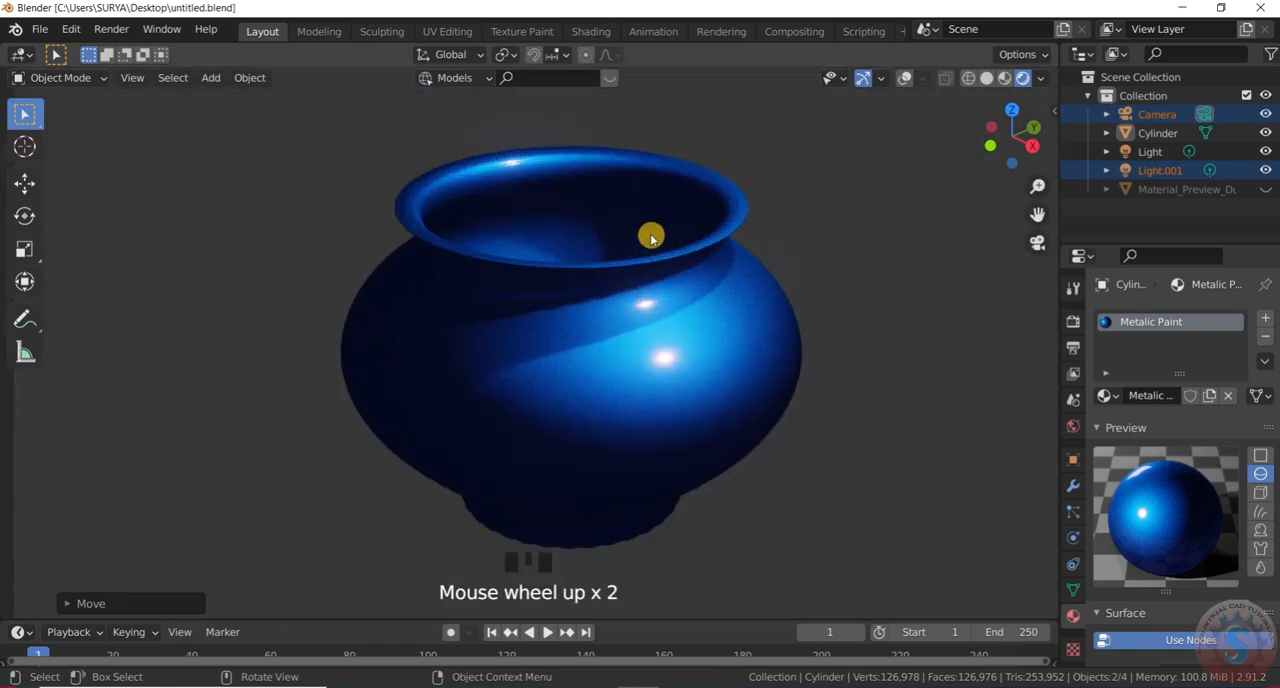
scroll(651, 237, "up", 1)
scroll(651, 237, "down", 5)
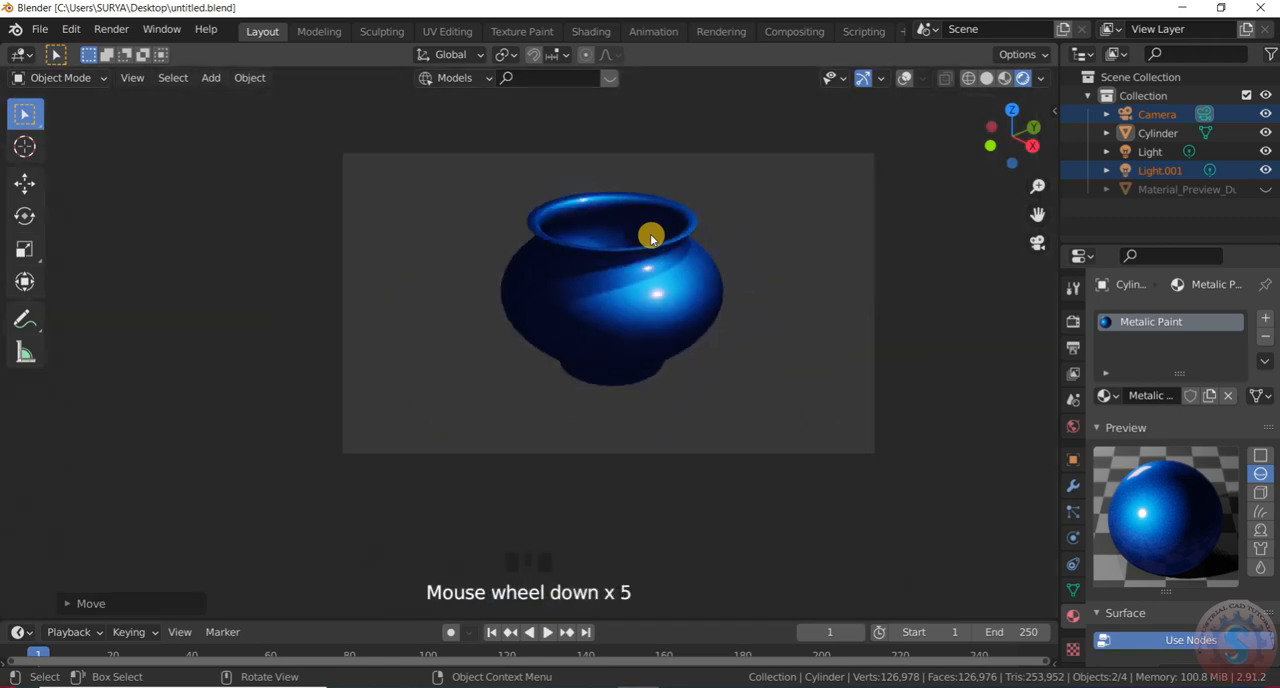
scroll(651, 237, "up", 4)
scroll(652, 237, "up", 1)
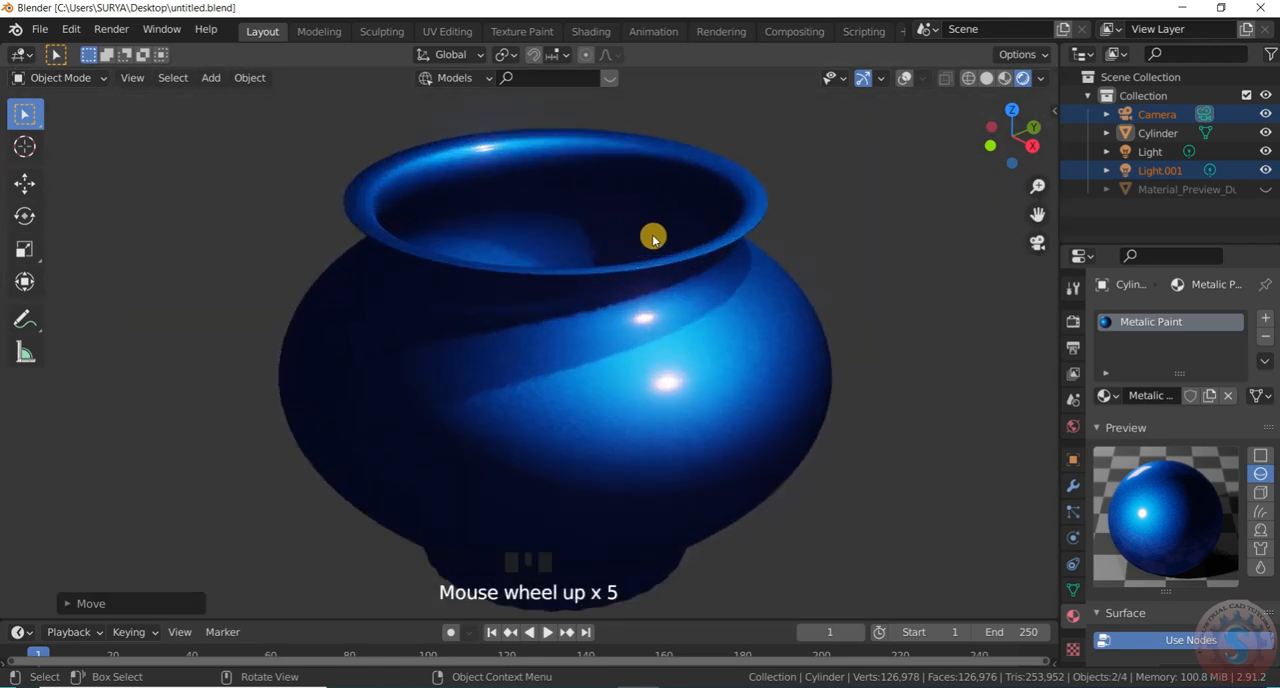
scroll(652, 237, "down", 2)
scroll(653, 237, "up", 1)
scroll(654, 236, "down", 2)
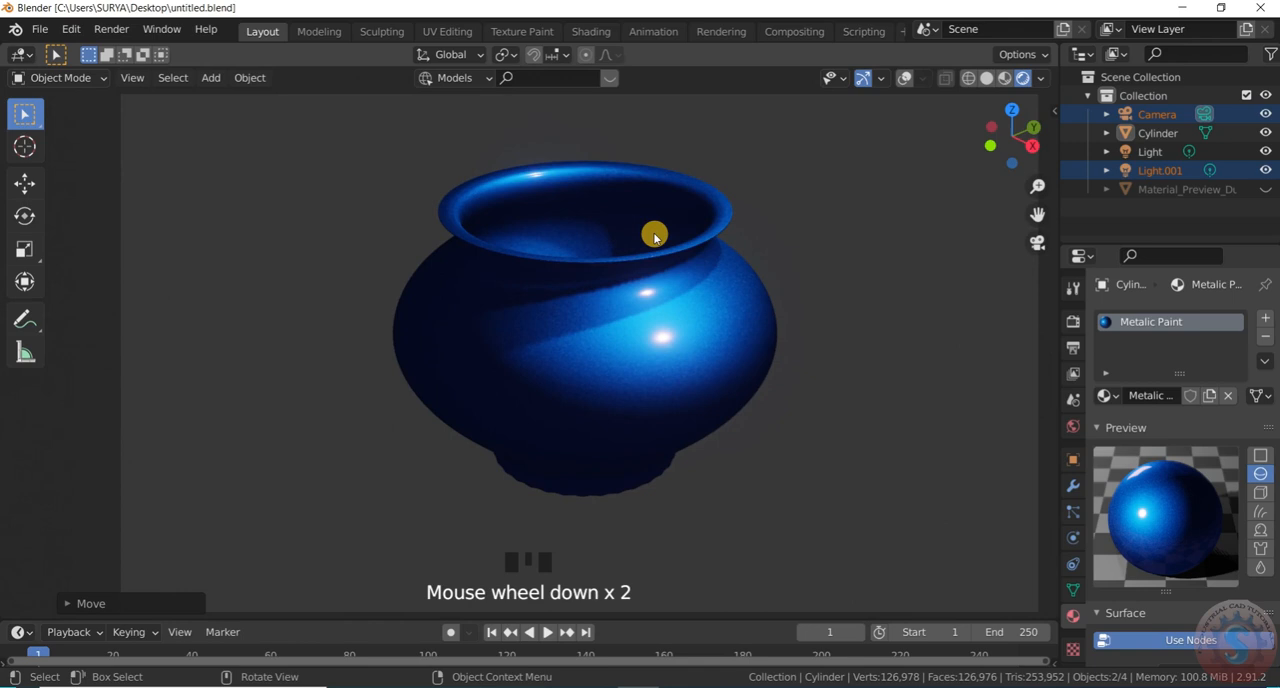
scroll(654, 236, "up", 1)
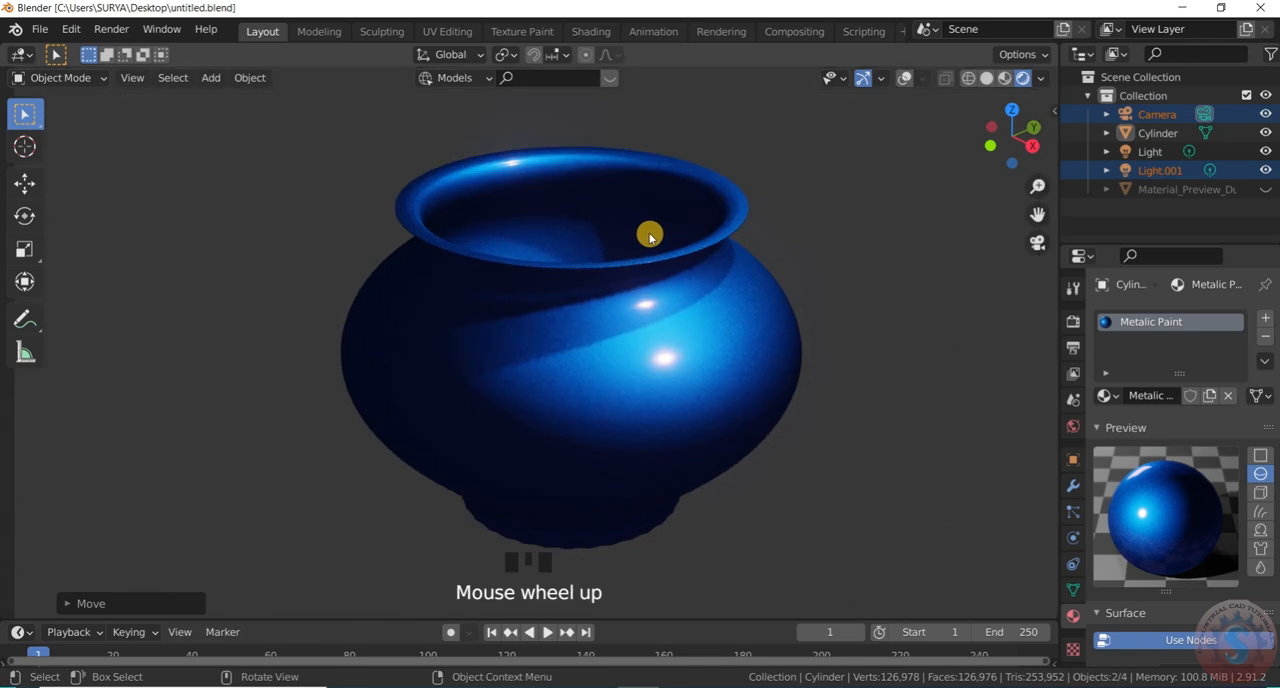
Inspect the pot close up in a fullscreen viewport and again in the normal layout
key("ctrl+alt+space")
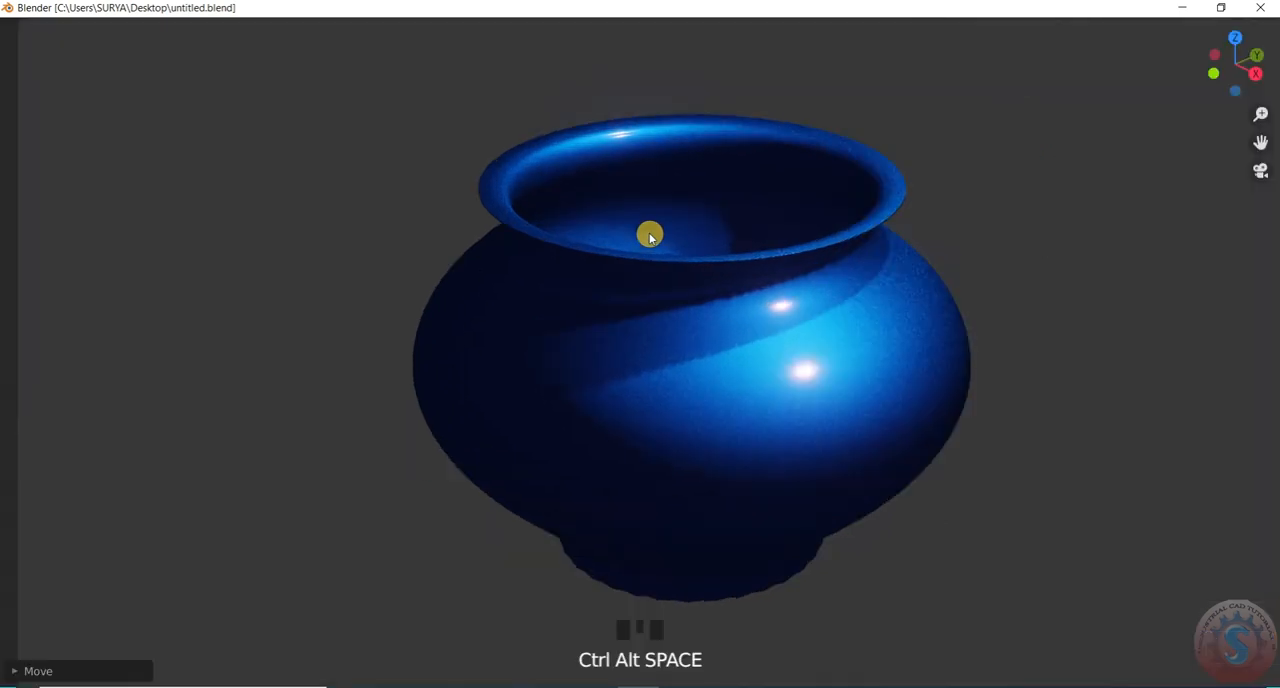
key("ctrl+alt+space")
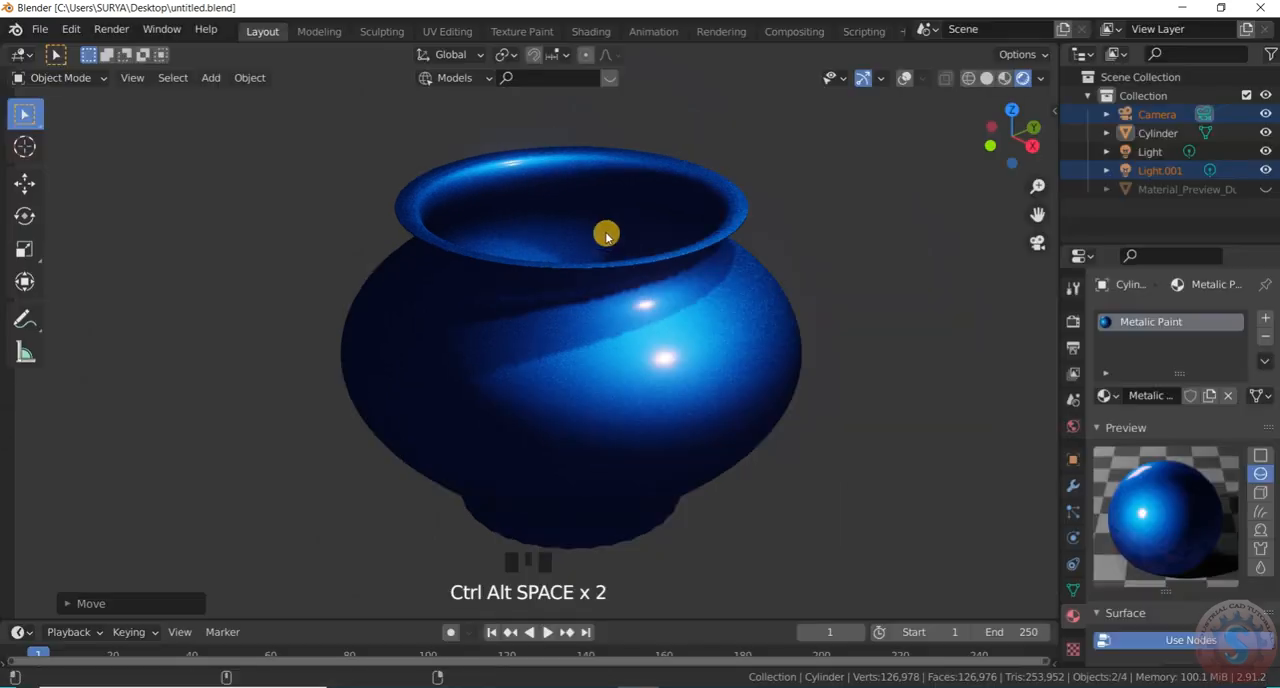
scroll(606, 234, "down", 4)
scroll(597, 251, "up", 3)
scroll(597, 254, "up", 1)
scroll(597, 254, "down", 1)
scroll(598, 254, "up", 1)
scroll(599, 255, "down", 2)
scroll(600, 253, "up", 2)
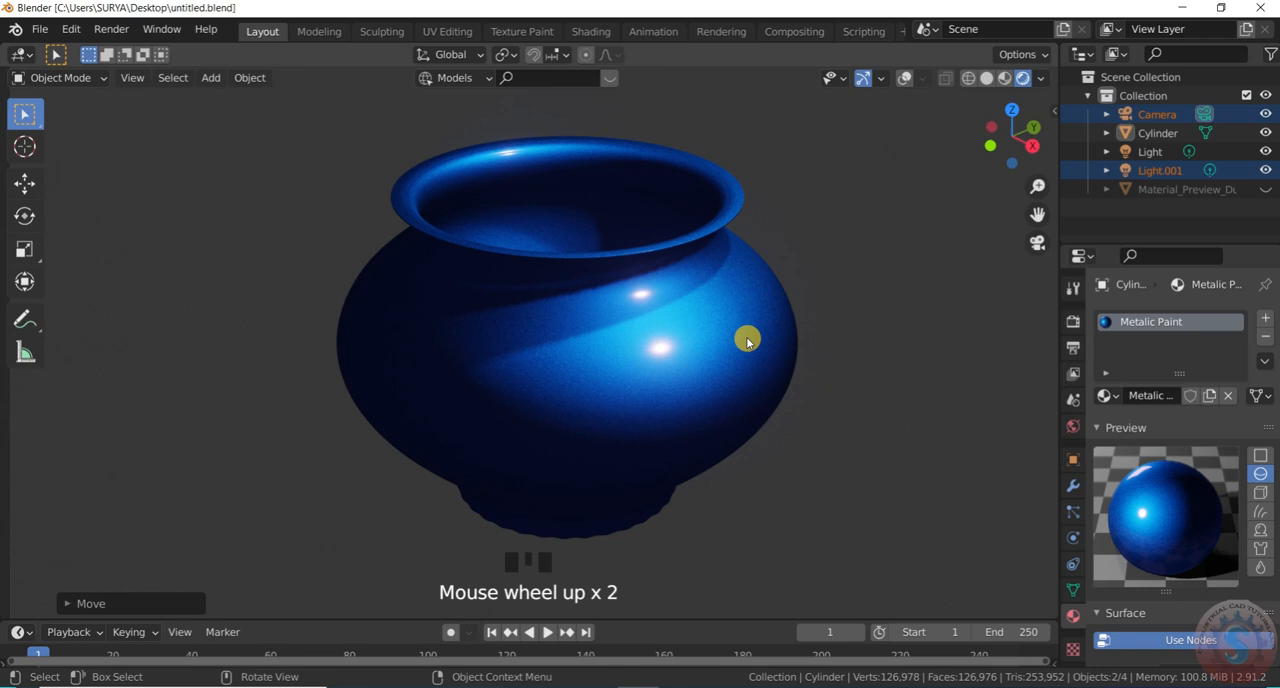
Hide the viewport gizmos and view the pot briefly in a fullscreen viewport
left_click(862, 79)
key("ctrl+alt+space")
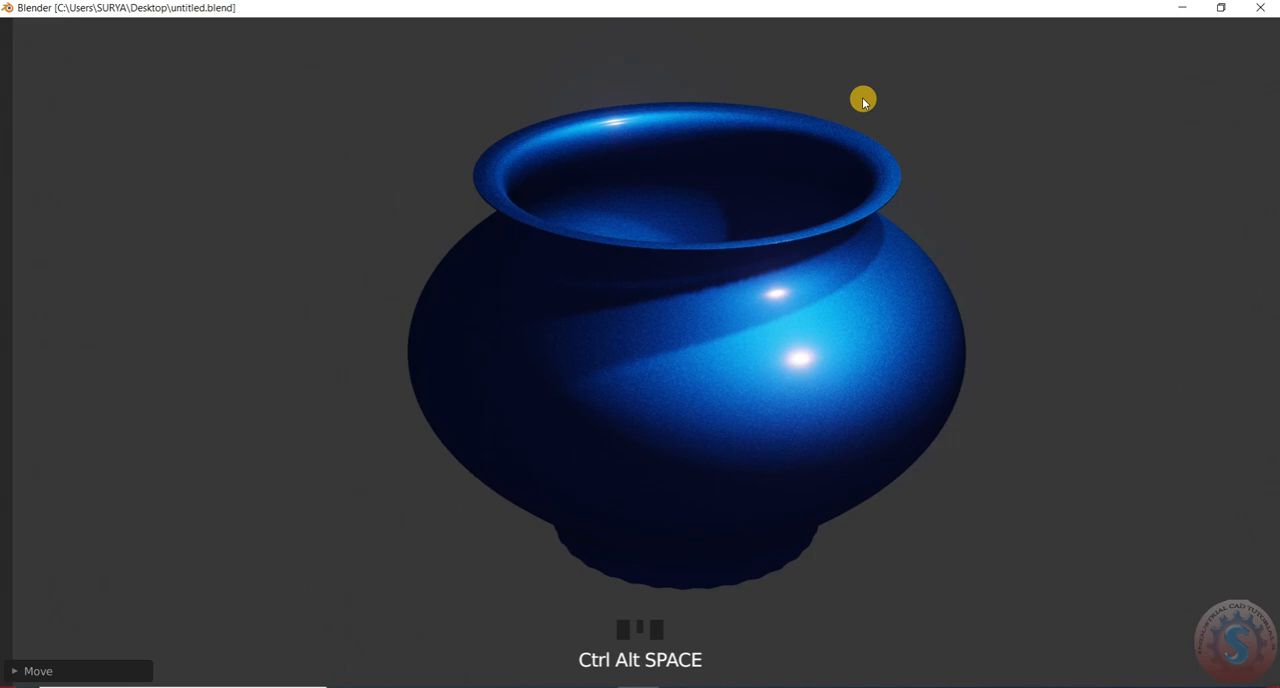
key("ctrl+alt+space")
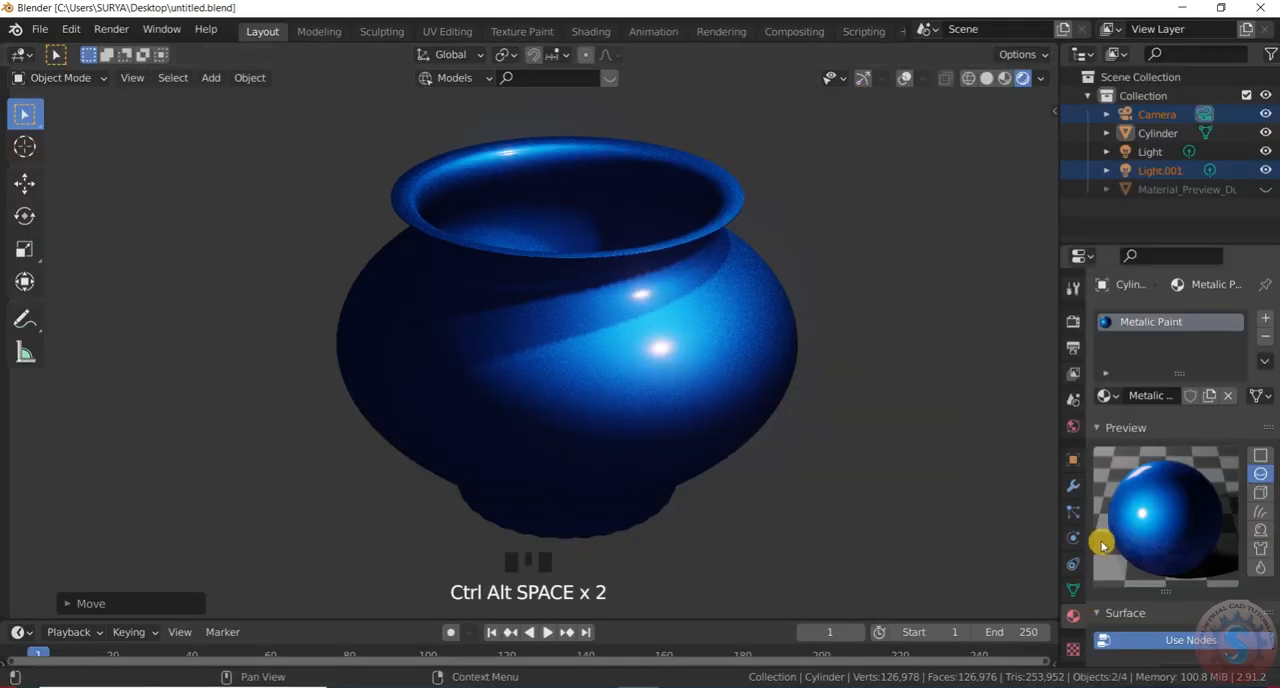
Look through the Metalic Paint material's settings and expand its Freestyle Line and Viewport Display sections
scroll(1157, 506, "down", 8)
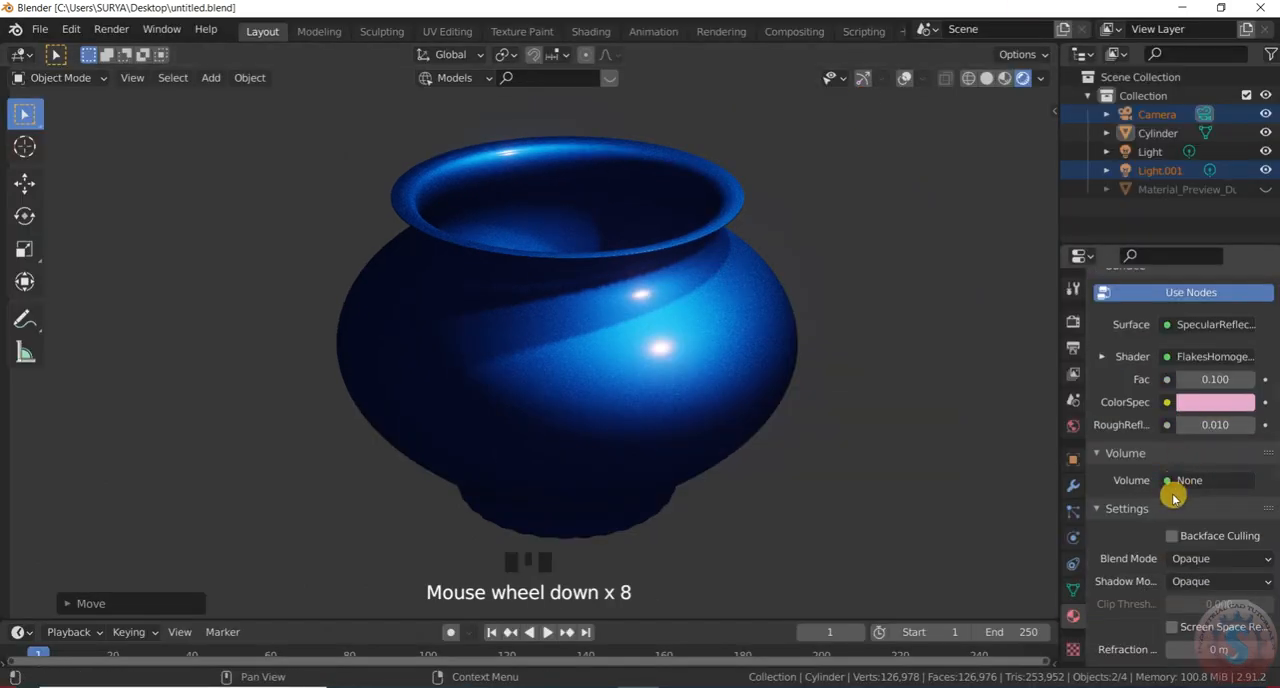
scroll(1172, 490, "down", 6)
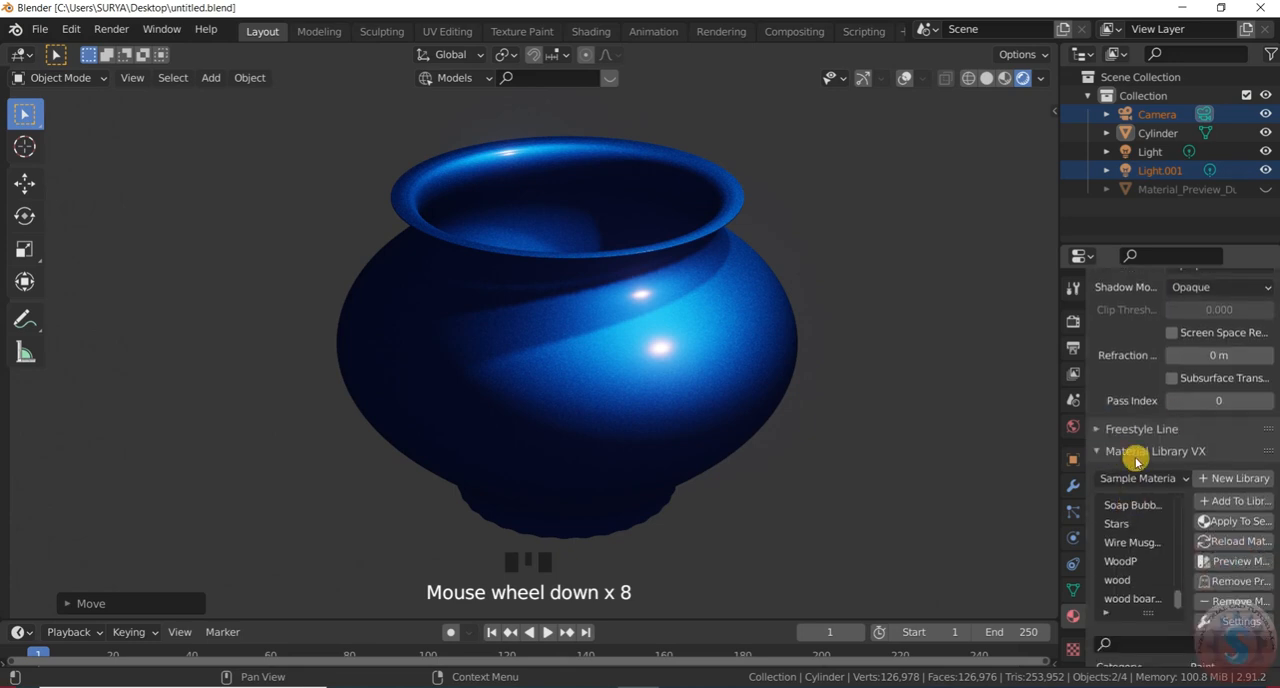
left_click(1137, 429)
scroll(1140, 450, "down", 2)
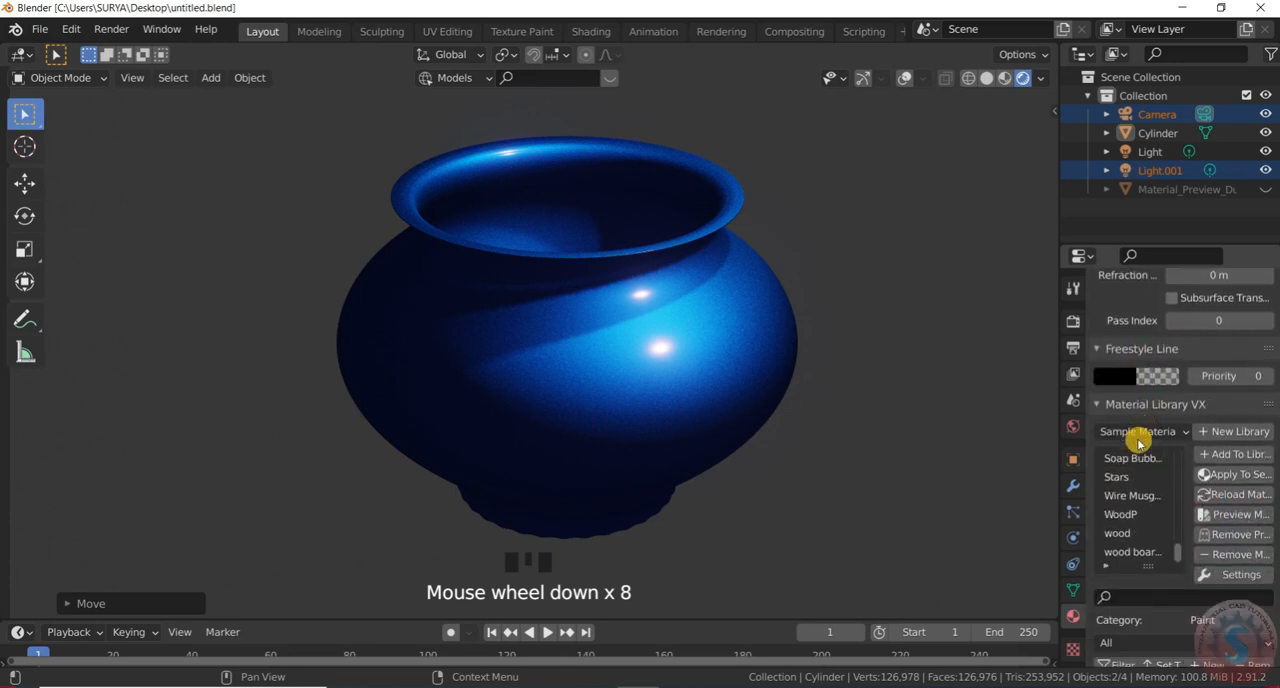
scroll(1250, 585, "down", 5)
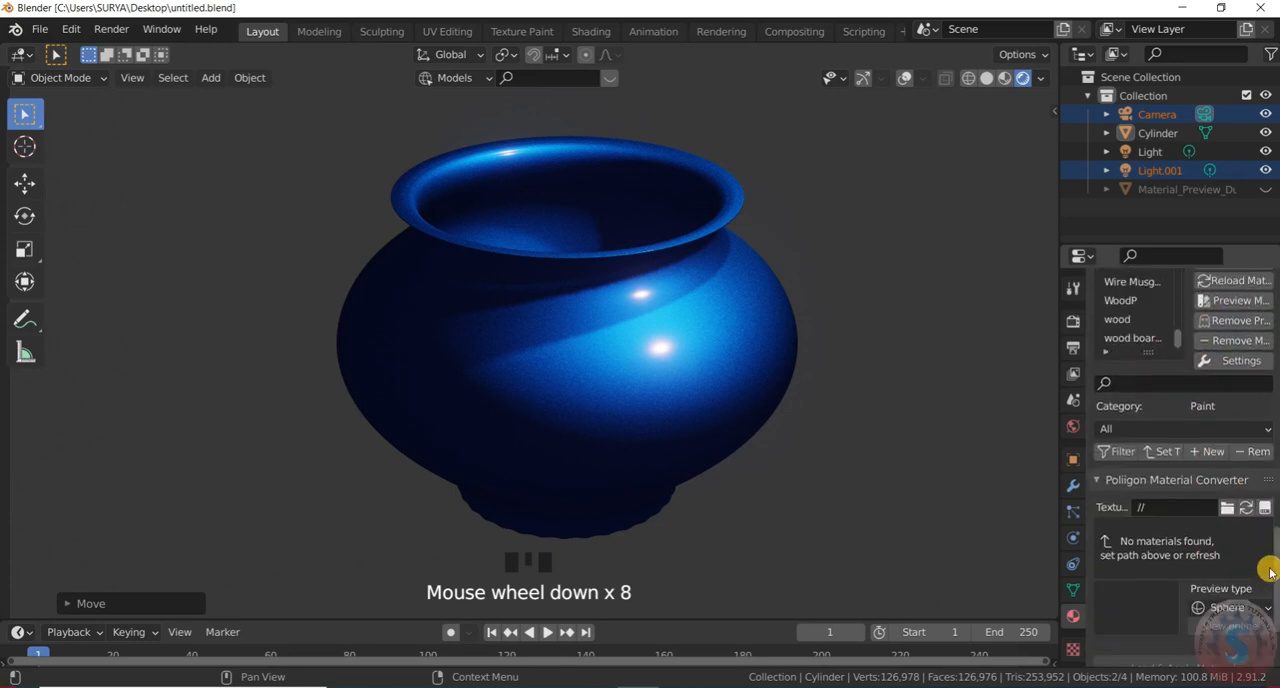
scroll(1270, 572, "down", 4)
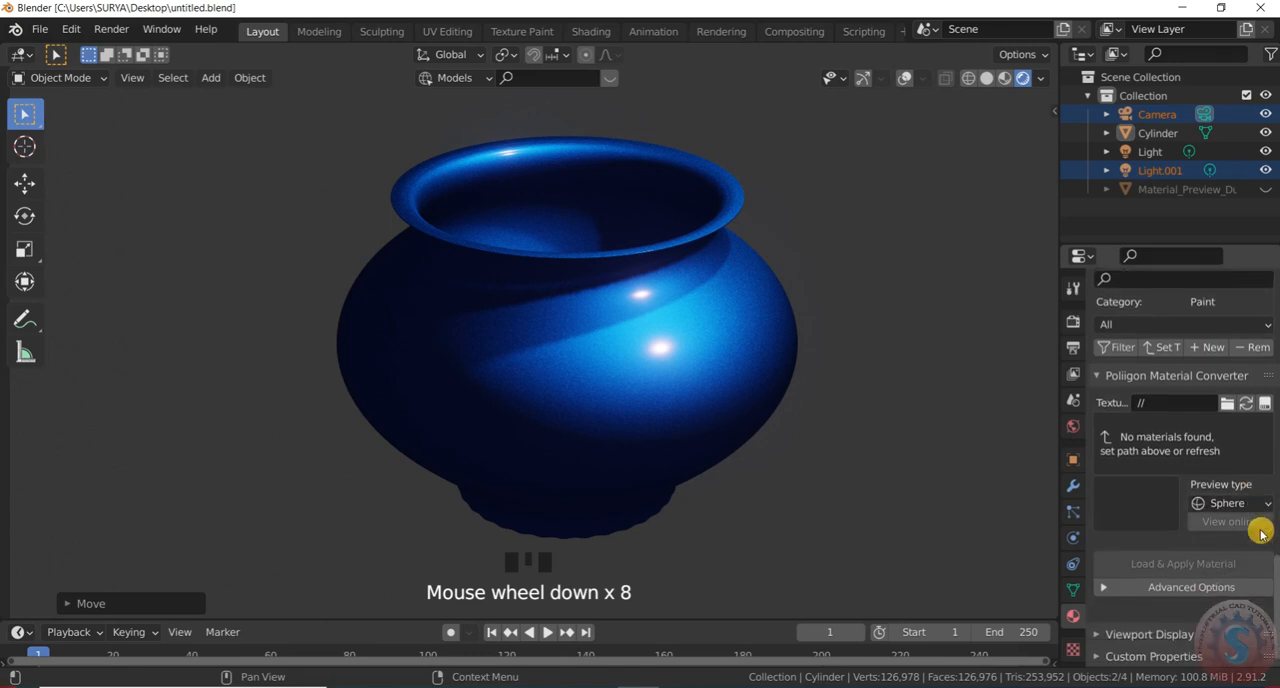
scroll(1205, 490, "down", 3)
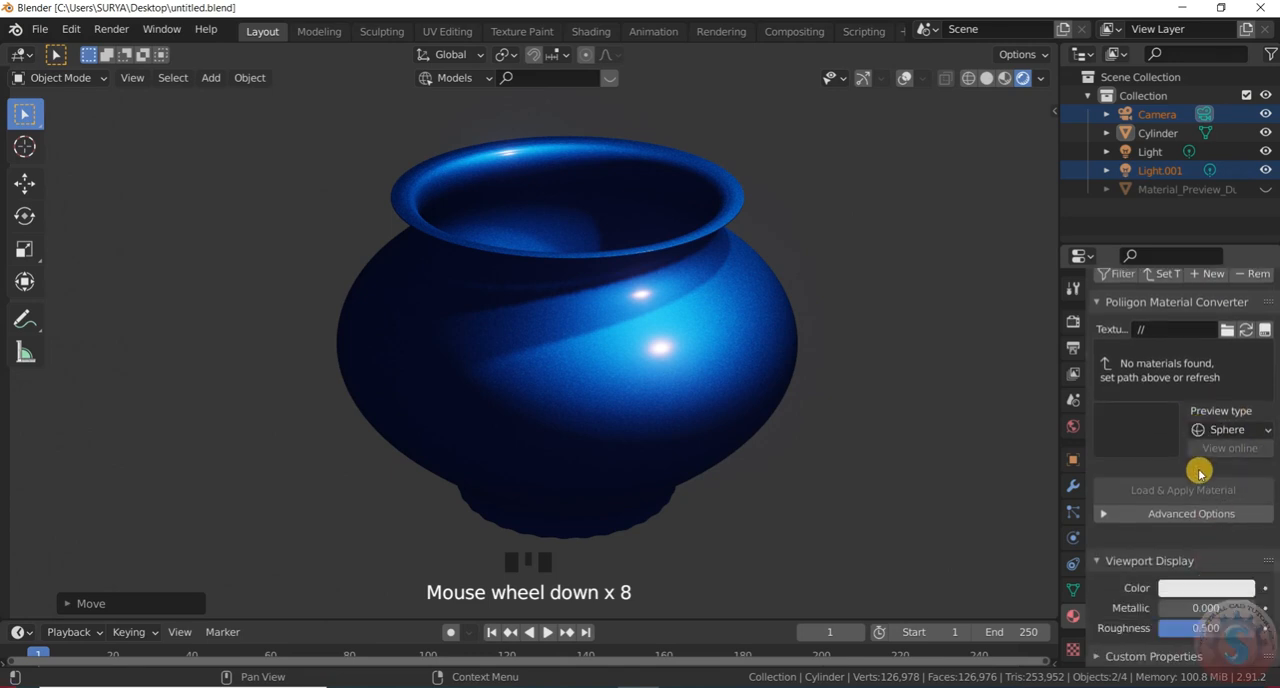
Tint the Metalic Paint material's viewport display colour pale yellow
left_click(1210, 588)
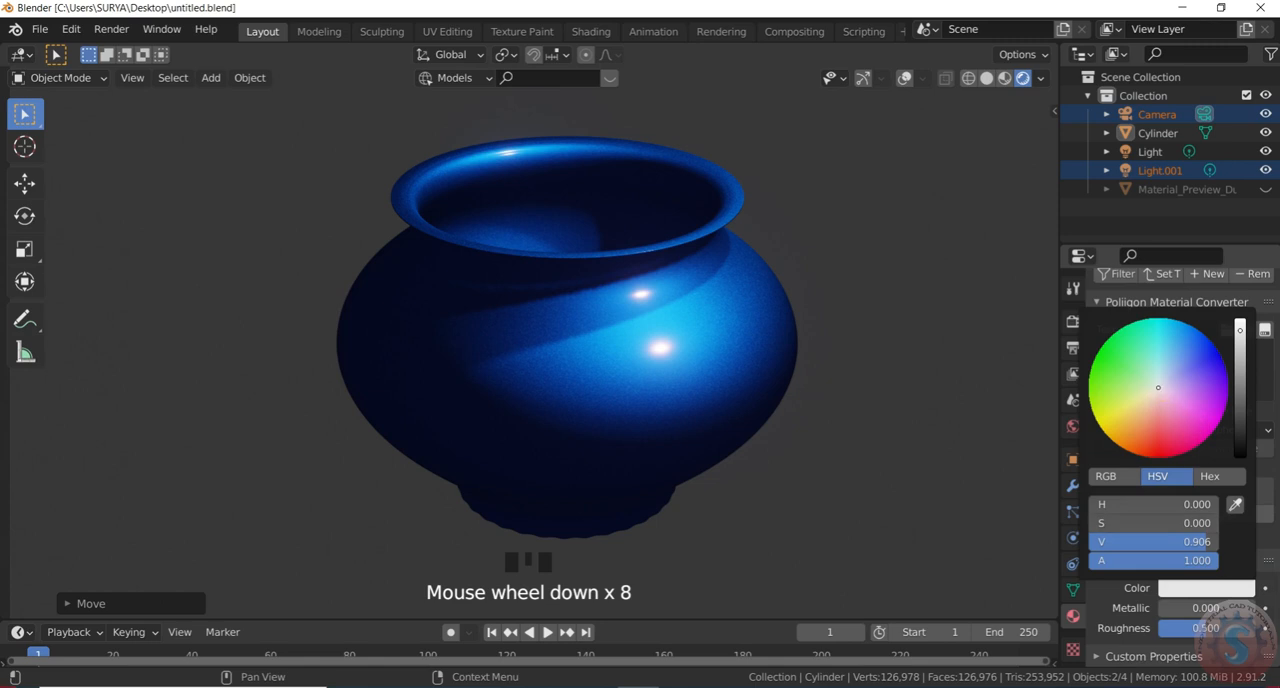
mouse_move(1158, 388)
left_mouse_down()
mouse_move(1186, 357)
mouse_move(1141, 397)
left_mouse_up()
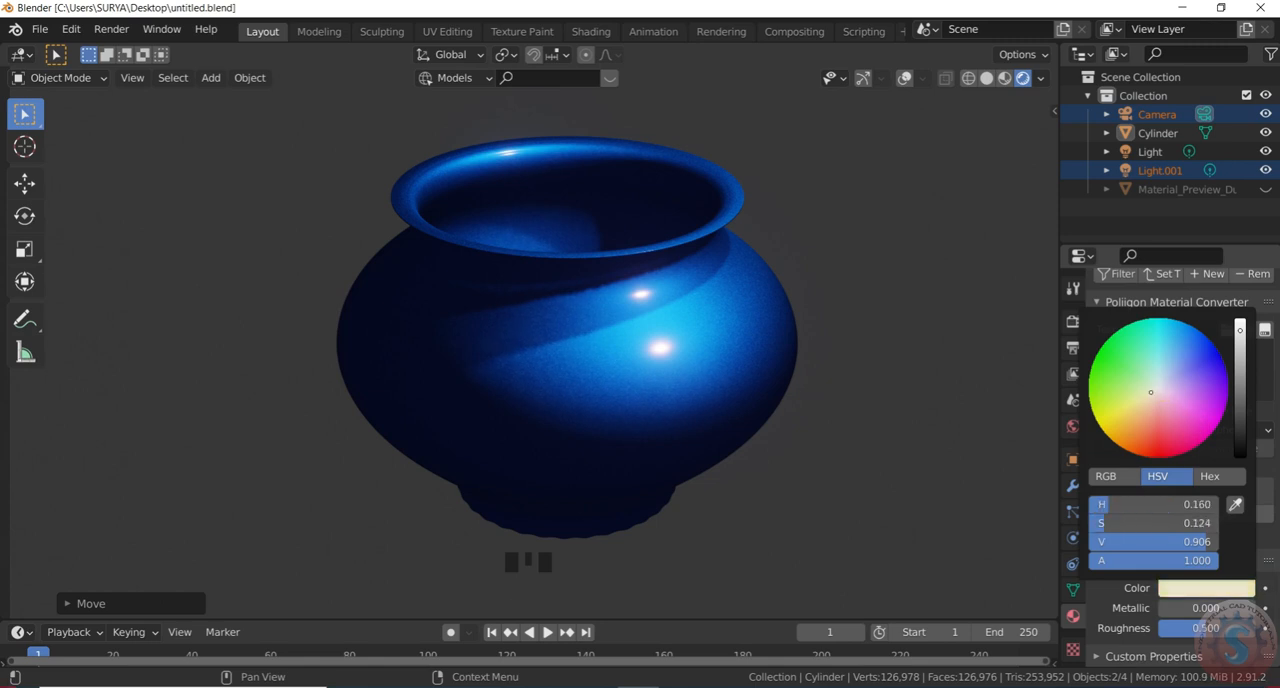
scroll(1136, 654, "down", 3)
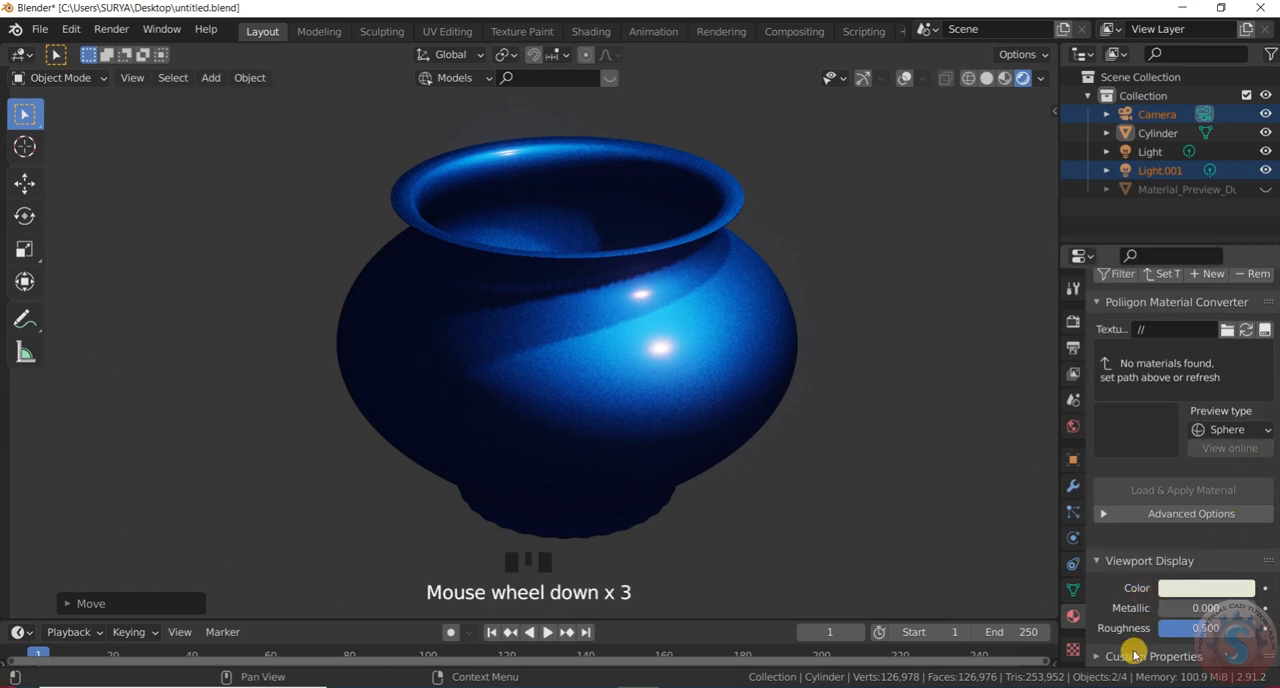
Expand the material's custom properties and examine the edit options of the category property
left_click(1116, 656)
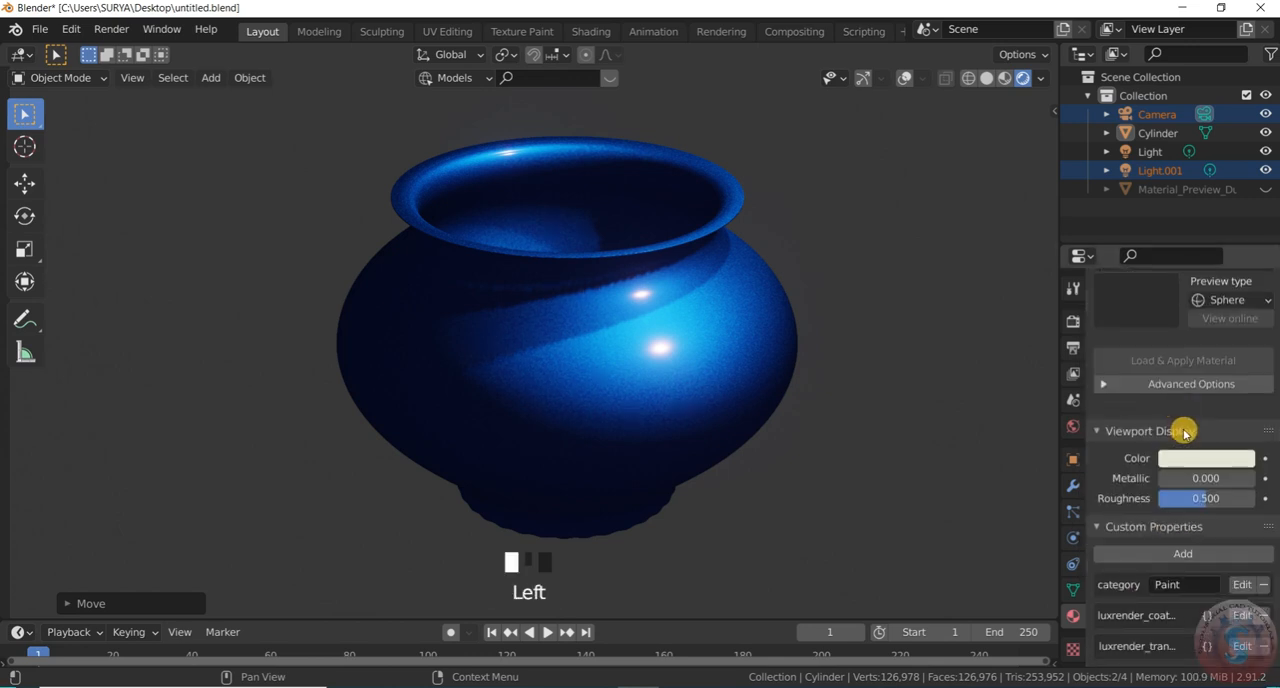
left_click(1242, 585)
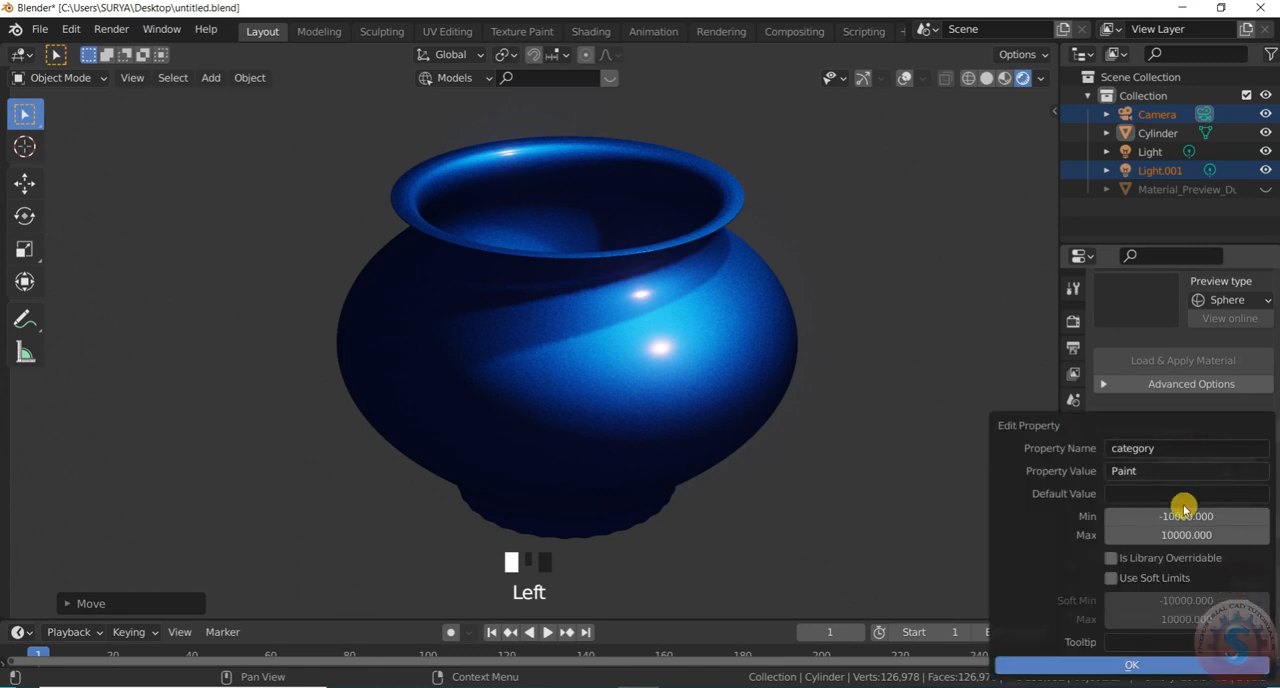
scroll(1210, 510, "up", 2)
scroll(1212, 505, "up", 8)
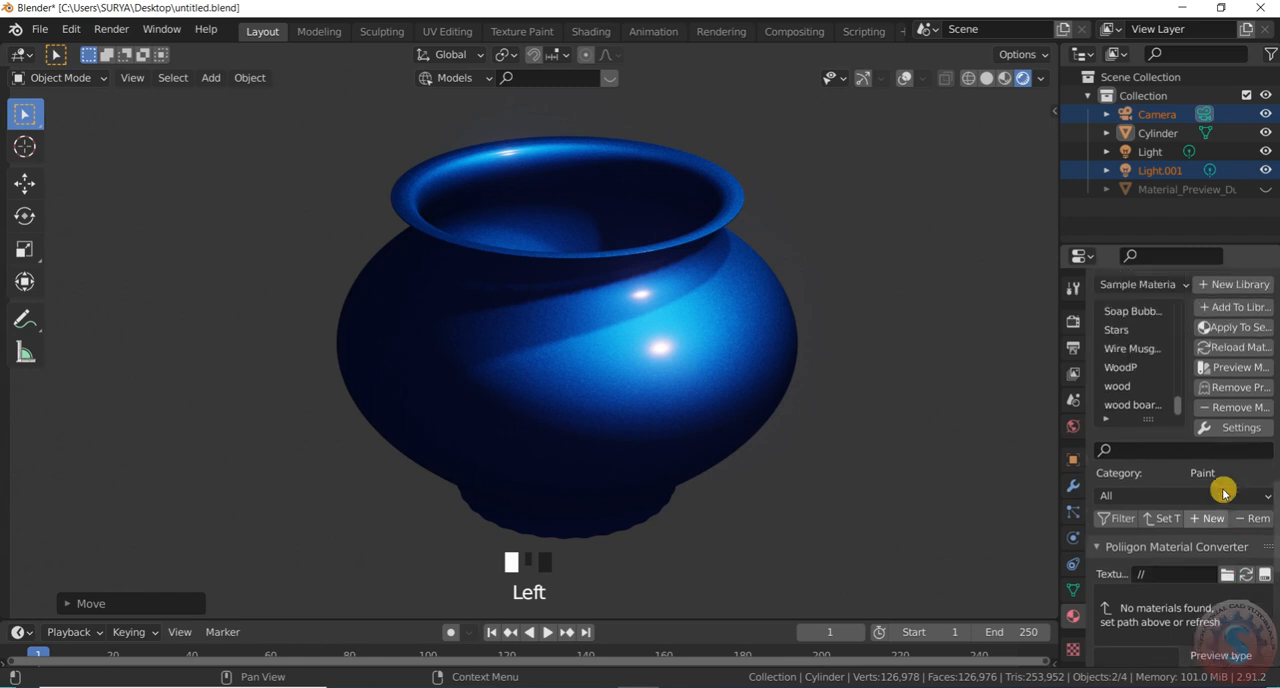
Try an Emission volume shader on the pot's material and set the volume back to None
scroll(1222, 490, "up", 10)
scroll(1222, 488, "up", 5)
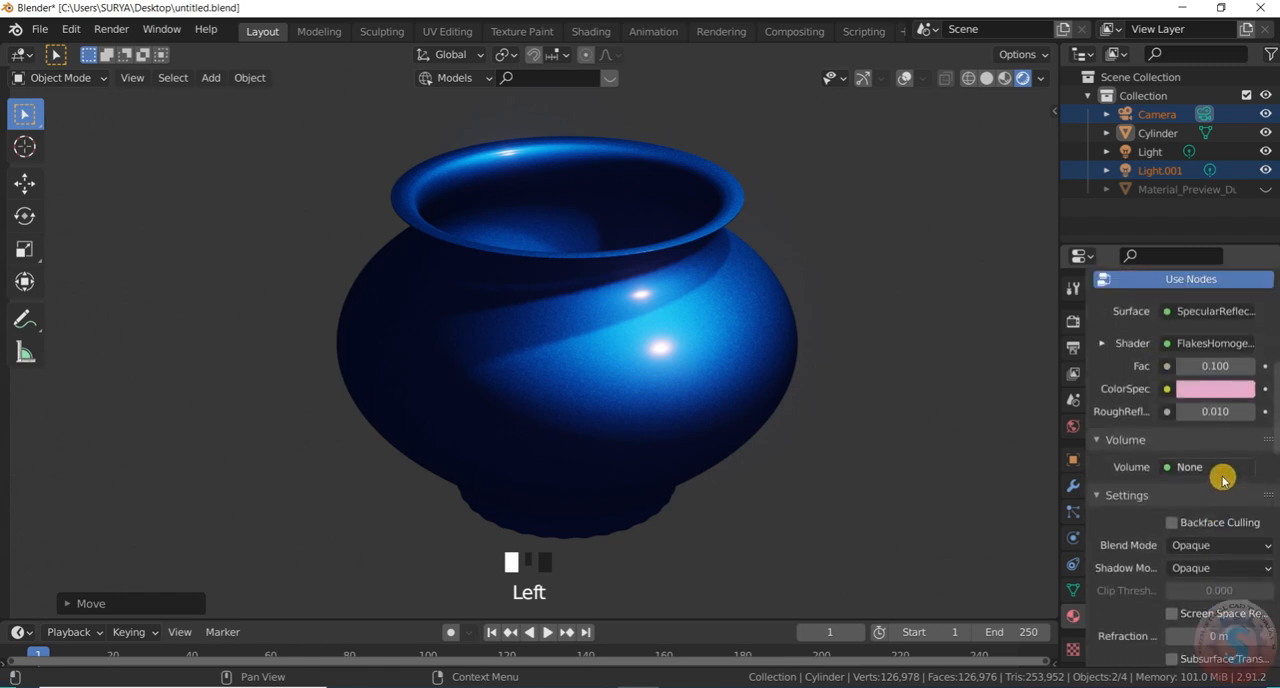
scroll(1222, 480, "up", 3)
left_click(1211, 549)
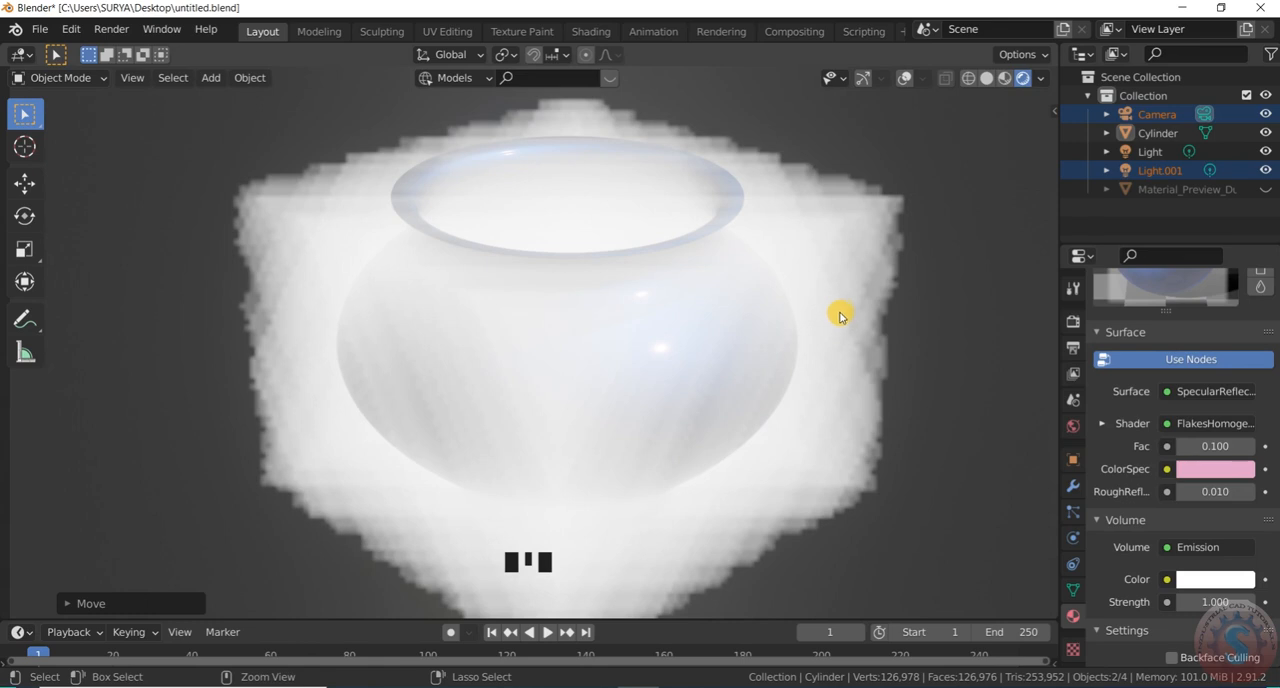
scroll(852, 302, "down", 9)
scroll(930, 290, "up", 8)
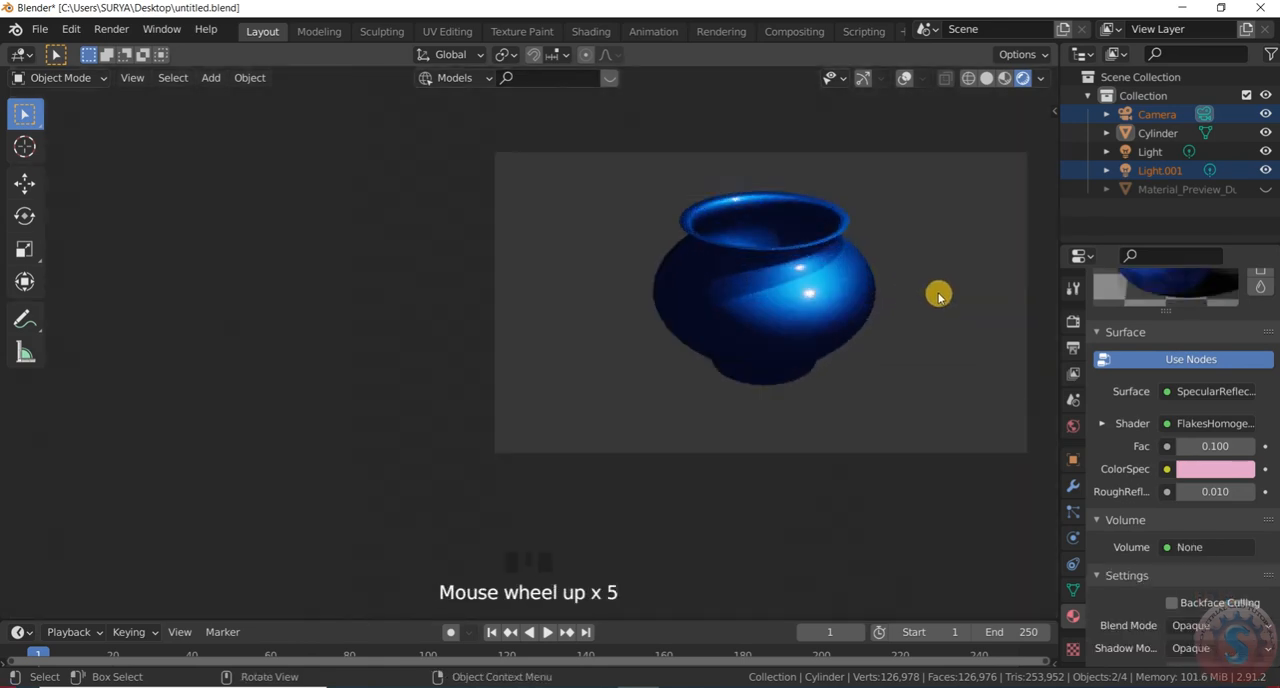
left_click(1175, 548)
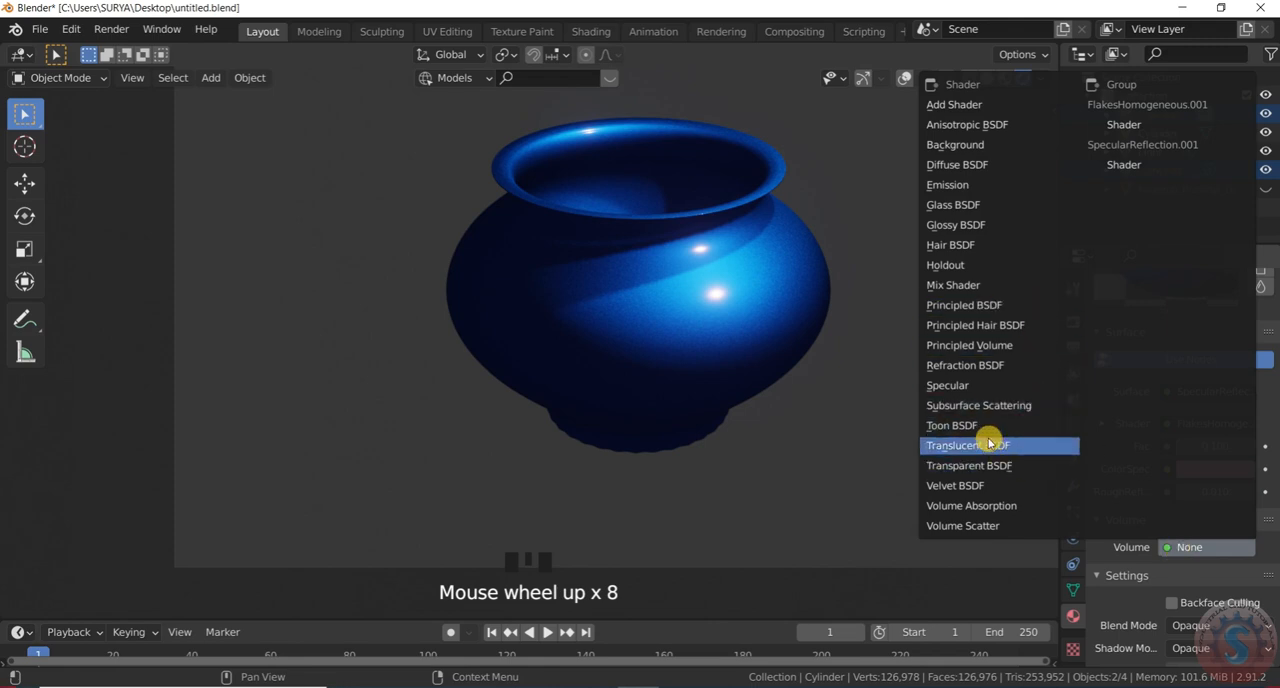
left_click(1180, 548)
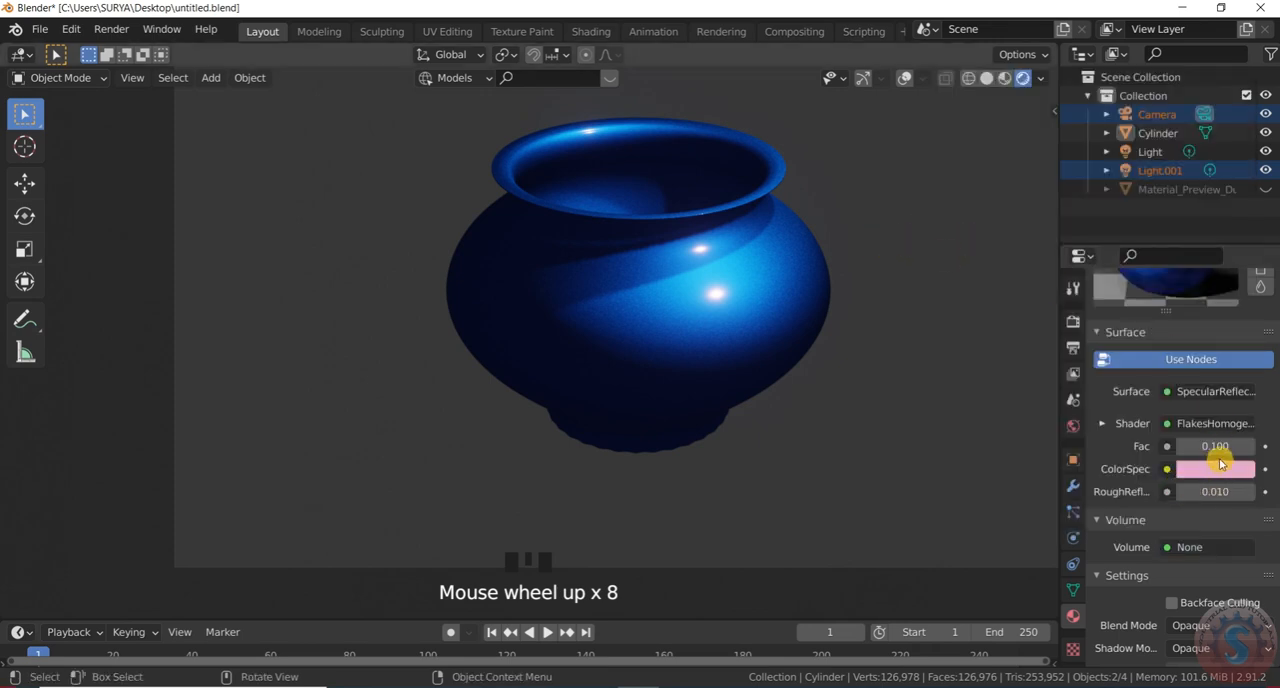
Preview the Metalic Paint material on a cube and return the preview to the sphere
scroll(1240, 388, "up", 3)
scroll(1250, 373, "up", 5)
left_click(1262, 409)
left_click(1262, 427)
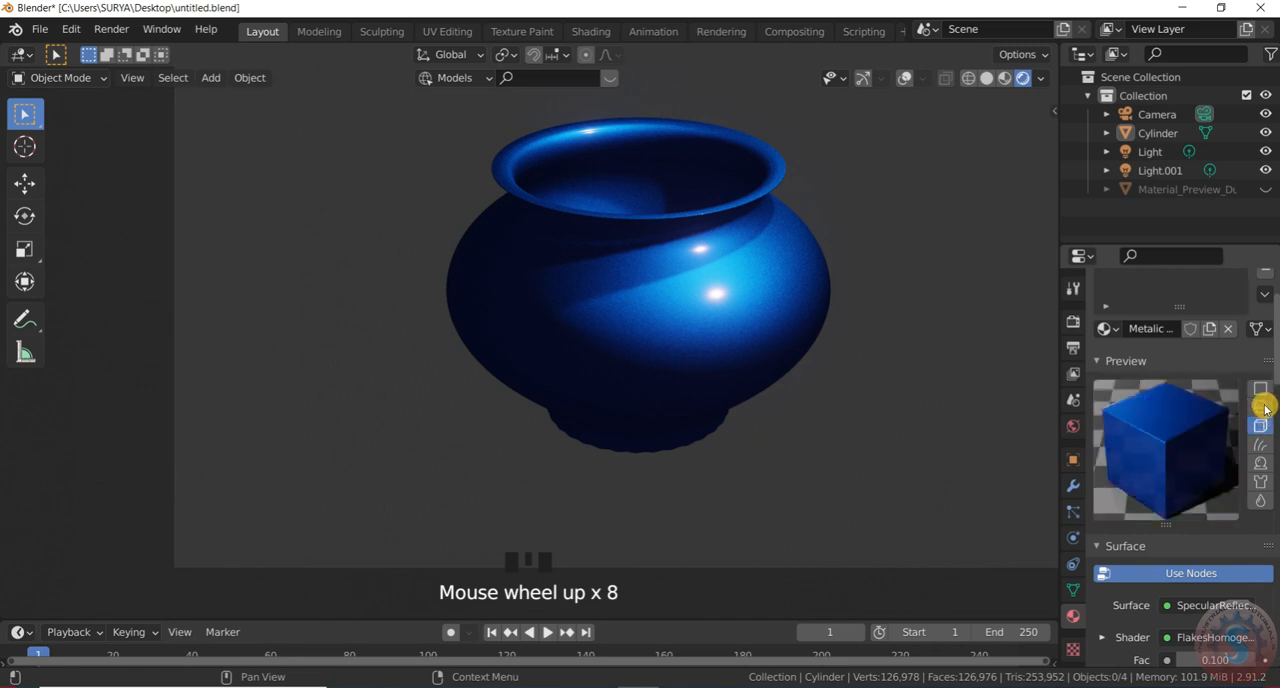
left_click(1264, 406)
left_click(1264, 406)
scroll(1207, 431, "up", 2)
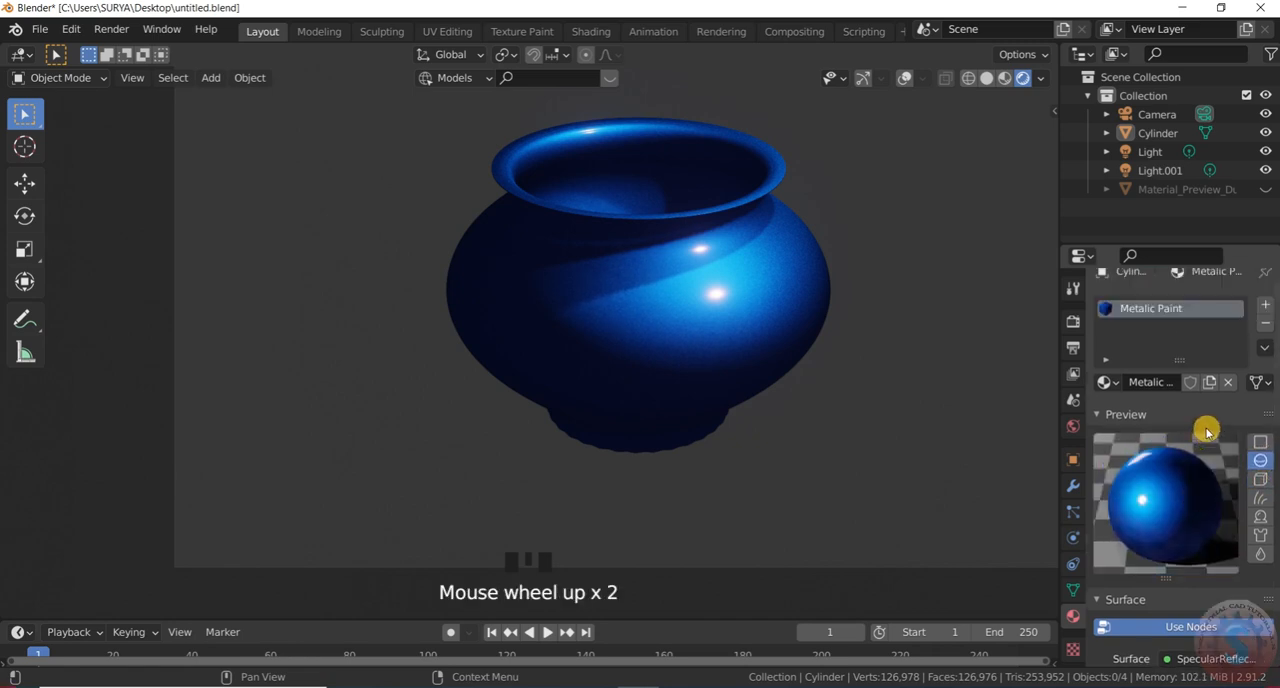
scroll(1207, 431, "up", 2)
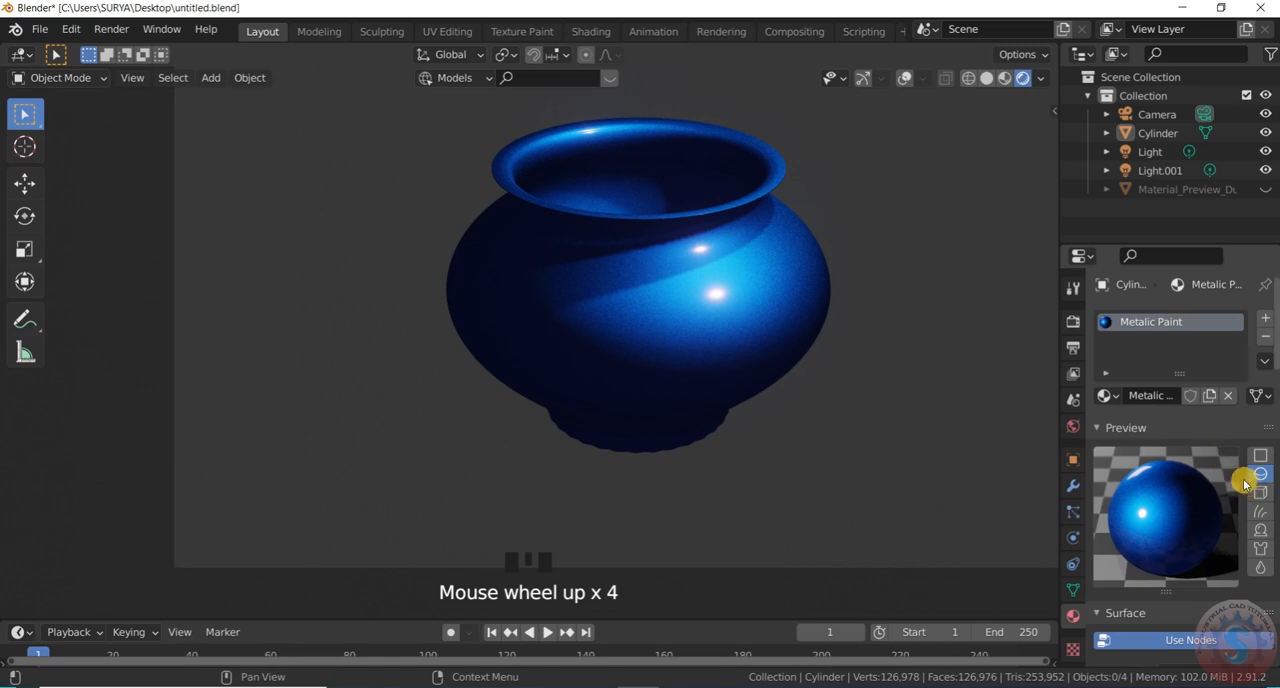
Inspect the pot through the camera at different distances, both in a fullscreen viewport and in the normal layout
scroll(514, 471, "down", 3)
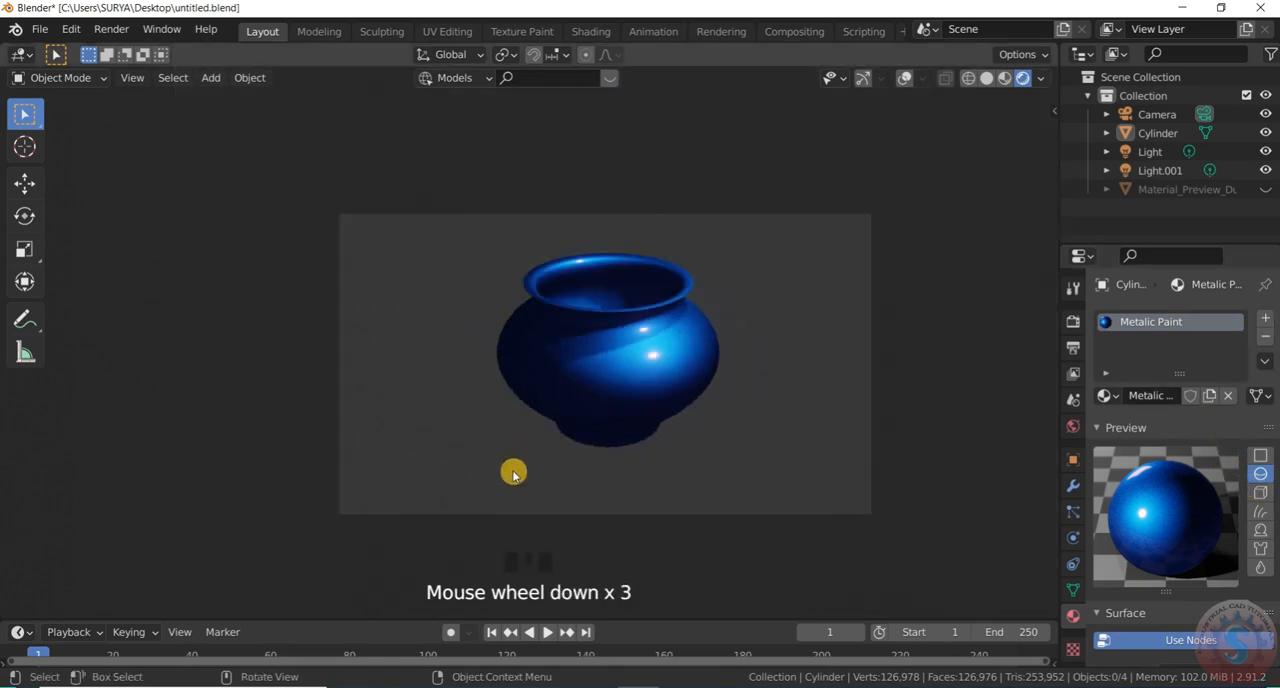
scroll(680, 391, "up", 2)
key("ctrl+alt+space")
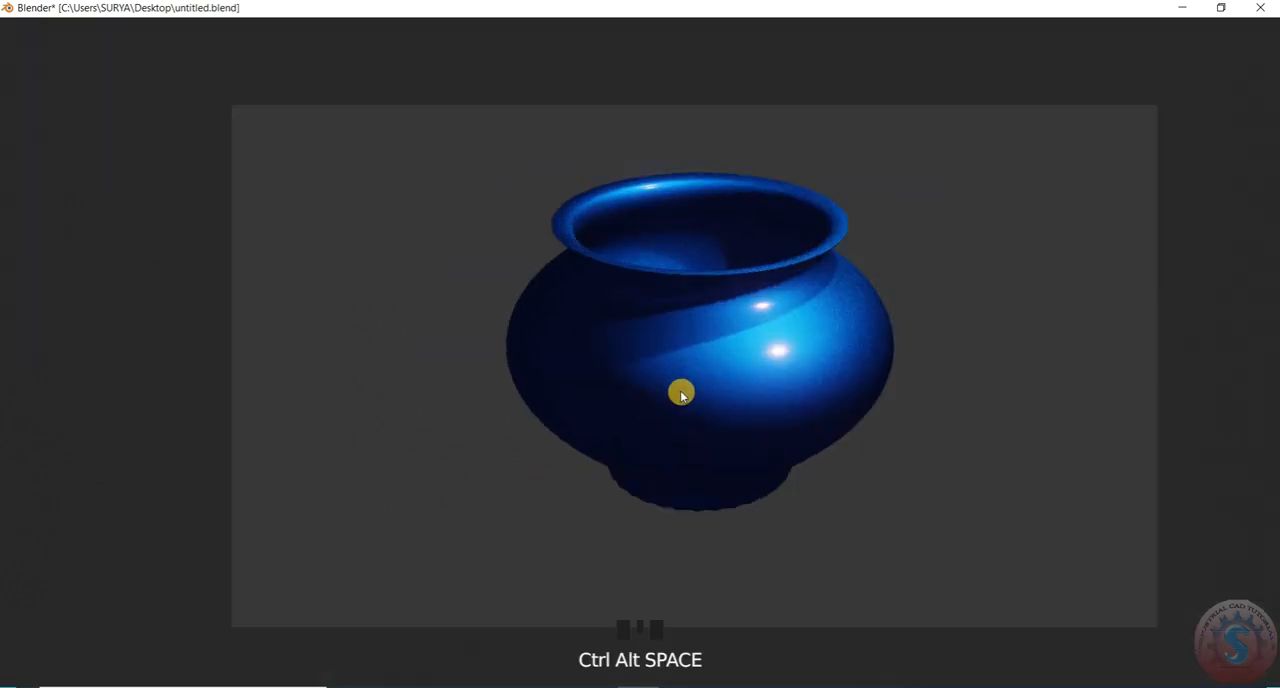
scroll(717, 372, "down", 3)
scroll(716, 374, "up", 3)
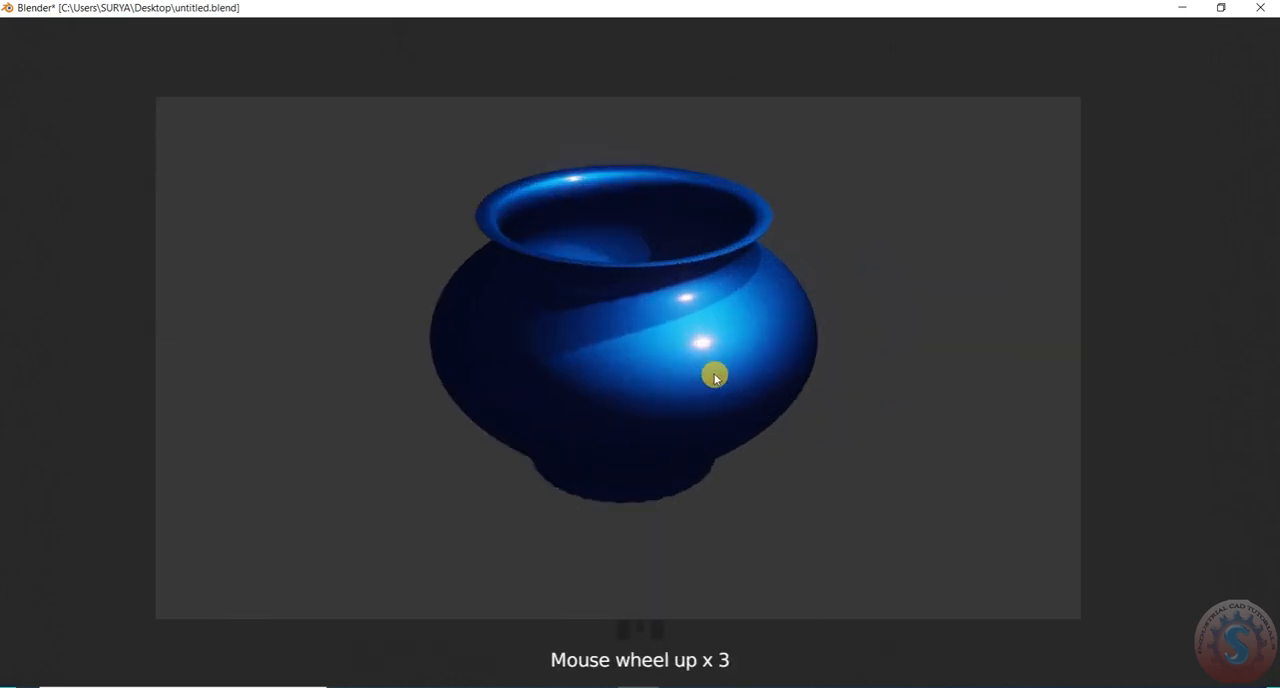
scroll(715, 377, "up", 1)
key("ctrl+alt+space")
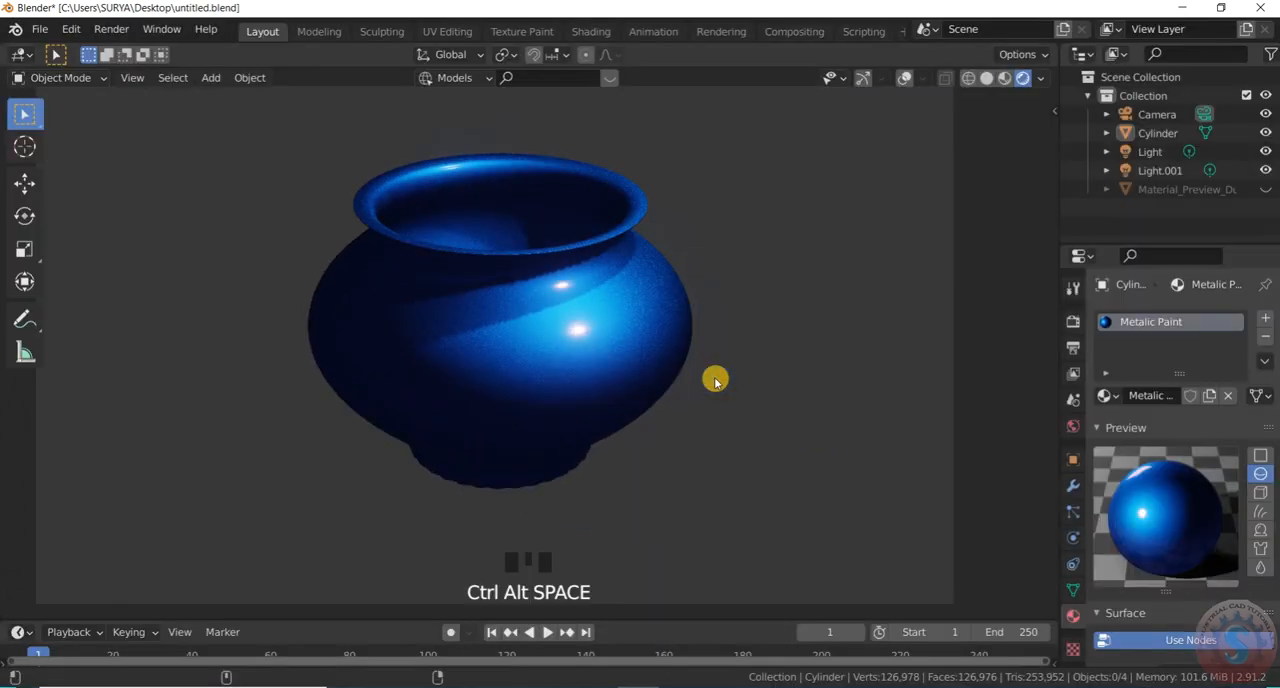
scroll(761, 347, "down", 4)
scroll(665, 330, "up", 2)
Show the viewport overlays and gizmos again and leave the pot deselected
left_click(637, 325)
scroll(642, 323, "up", 1)
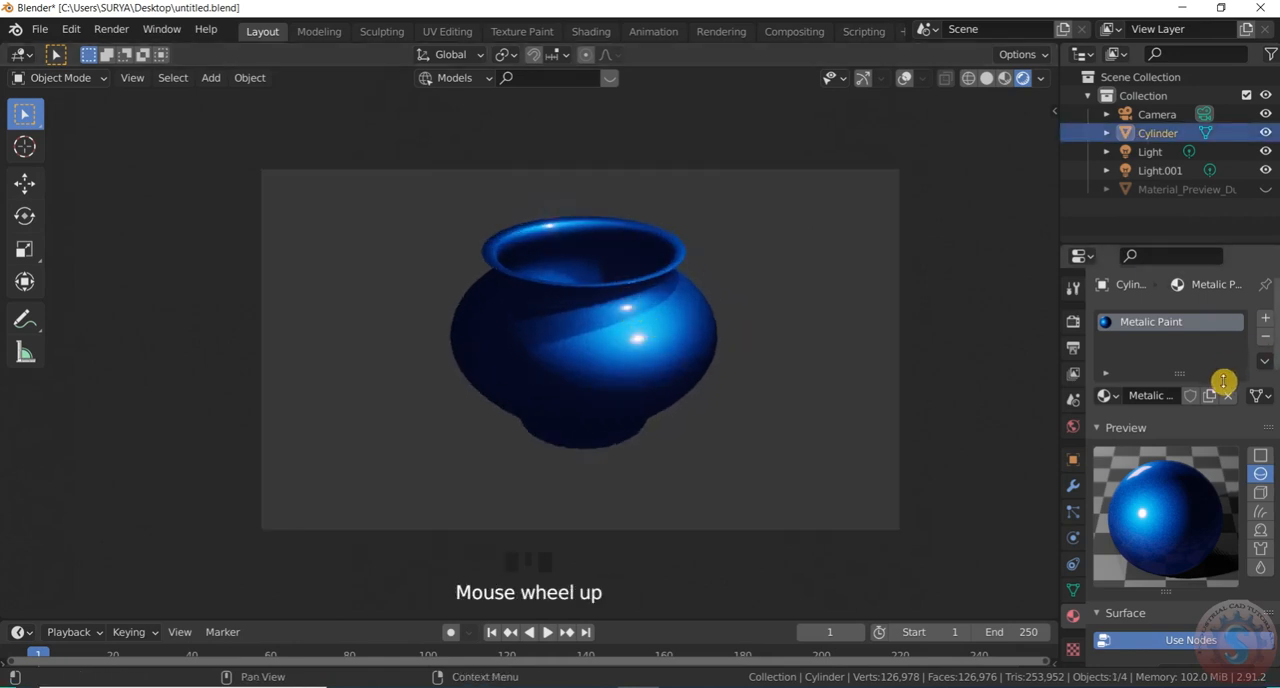
left_click(905, 78)
left_click(864, 78)
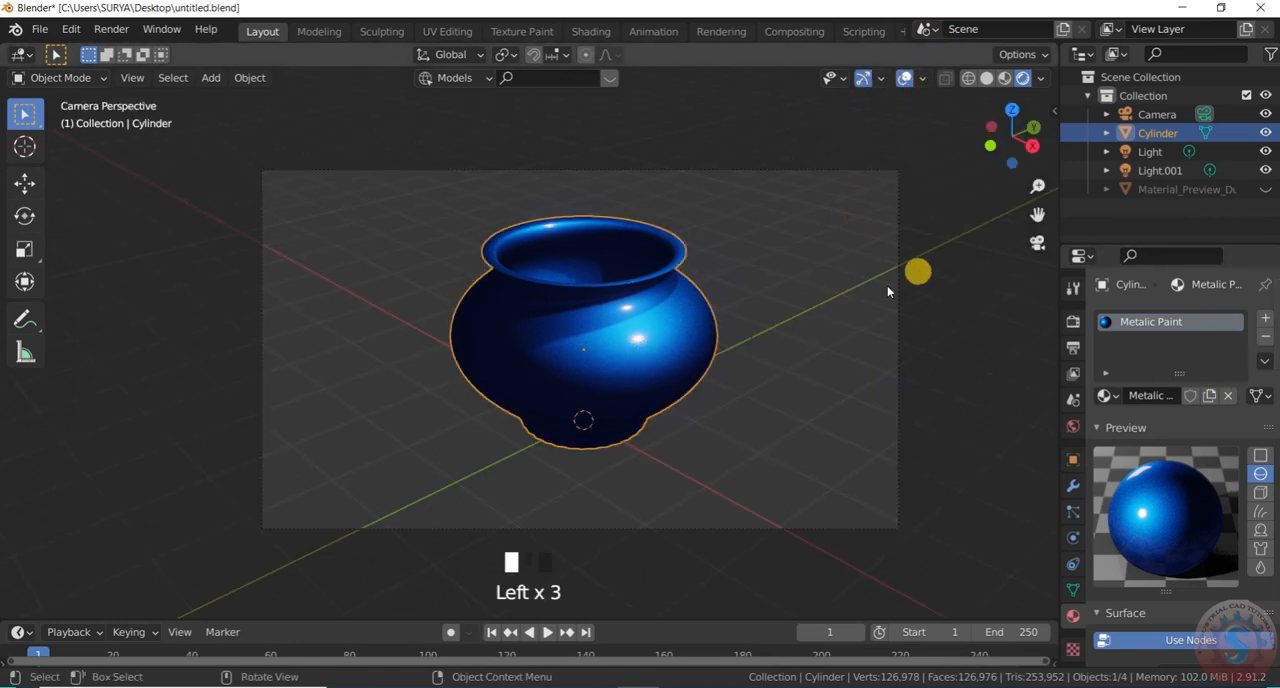
left_click(960, 277)
scroll(857, 306, "down", 1)
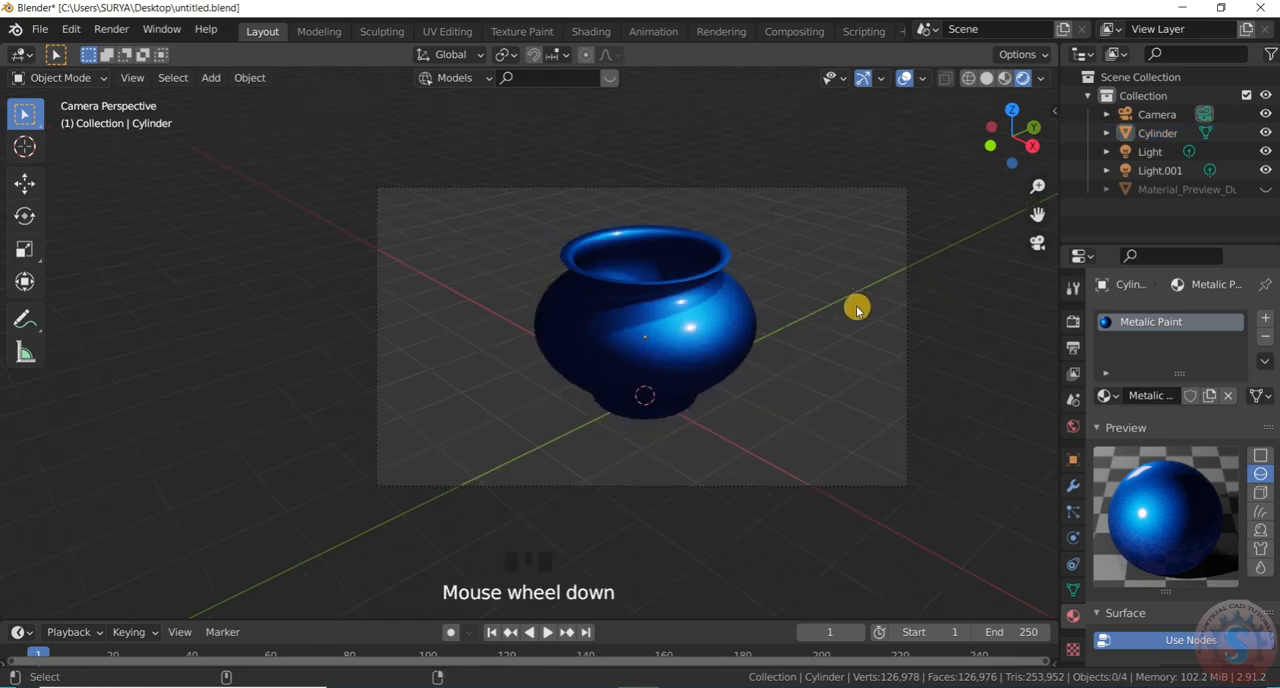
View the pot with grid and gizmos in a fullscreen viewport and return to the normal layout
key("ctrl+alt+space")
scroll(442, 384, "down", 2)
scroll(678, 378, "up", 2)
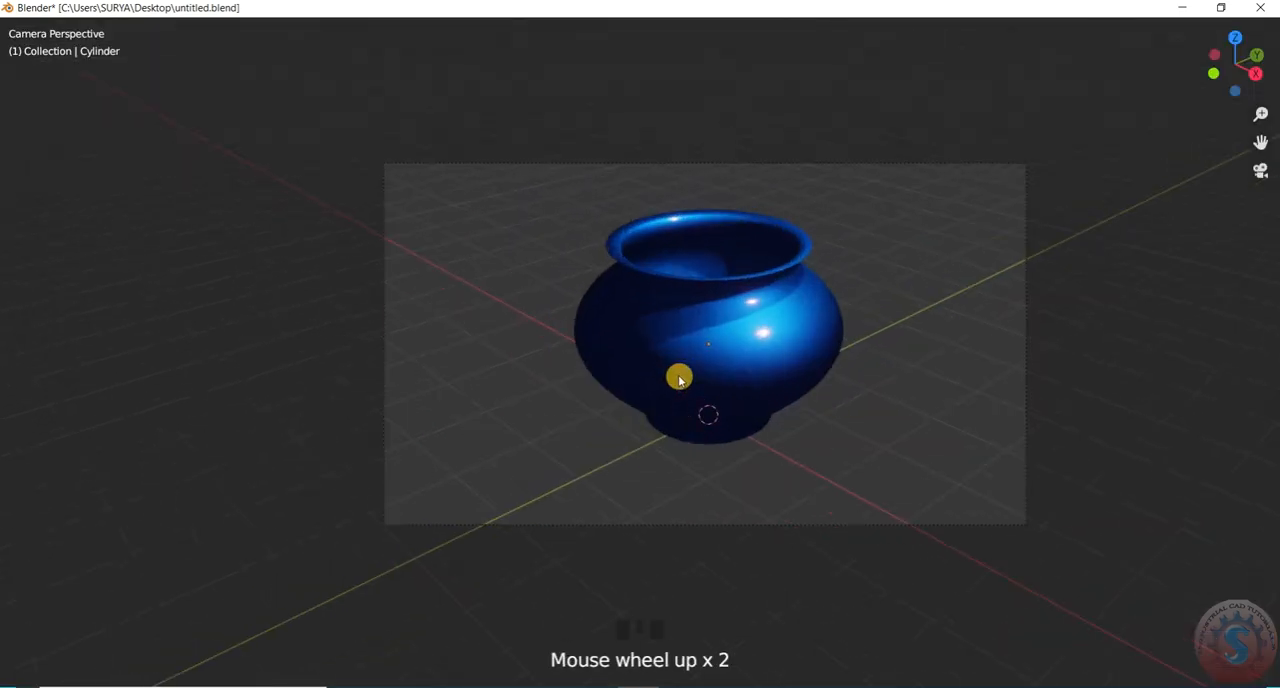
key("ctrl+alt+space")
scroll(535, 395, "down", 3)
scroll(565, 395, "up", 2)
Leave the camera view and select the pot in the perspective view
key("KP_0")
scroll(623, 357, "up", 6)
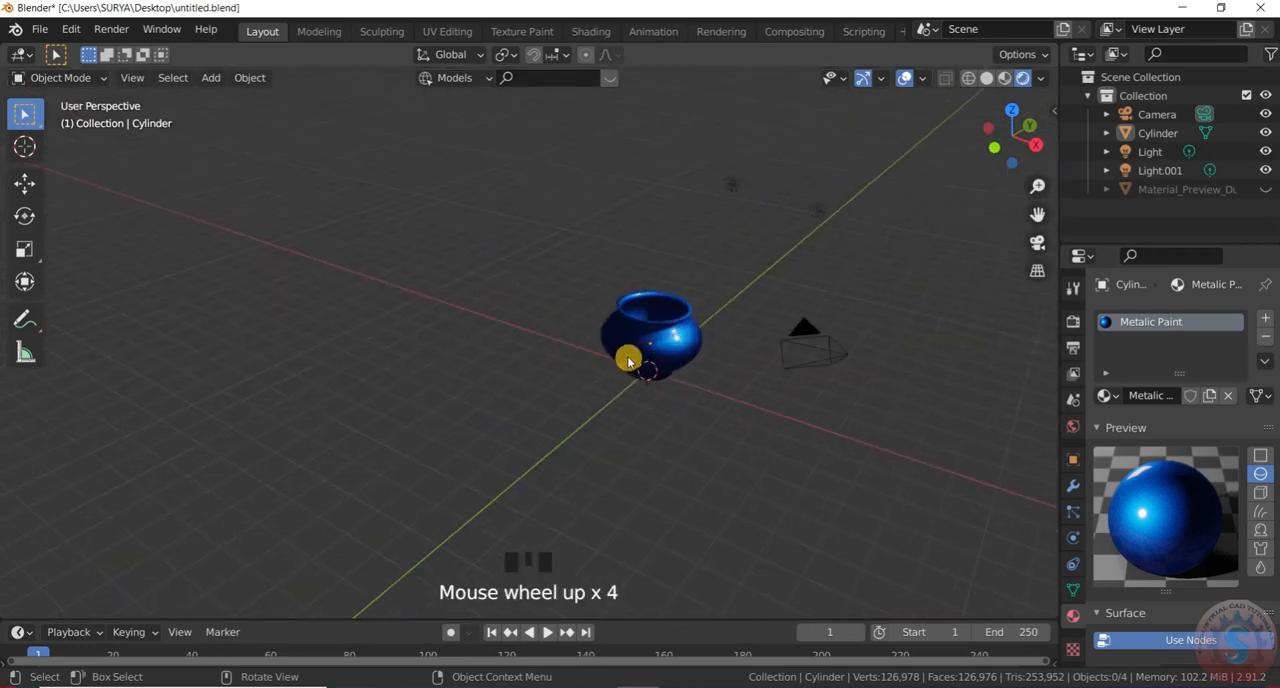
left_click(699, 325)
scroll(760, 338, "up", 4)
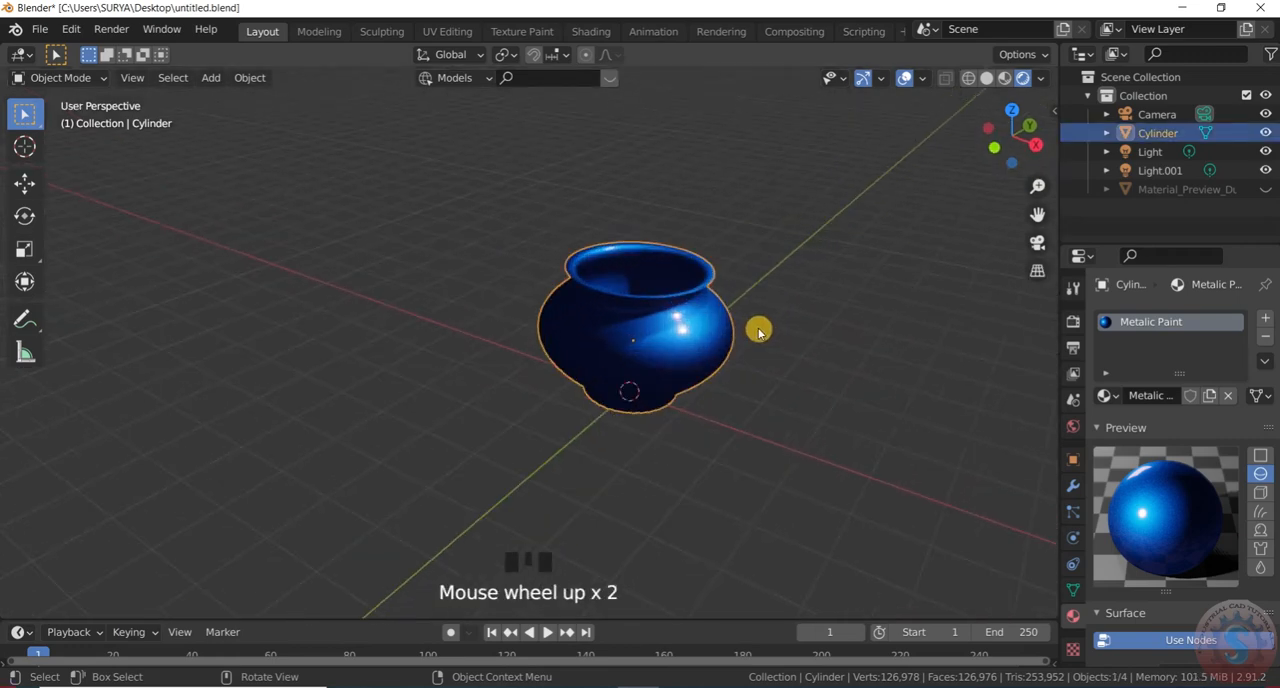
Start appending from another Blender file and browse the recent project folders to the one holding mechanical reducer.blend
left_click(39, 28)
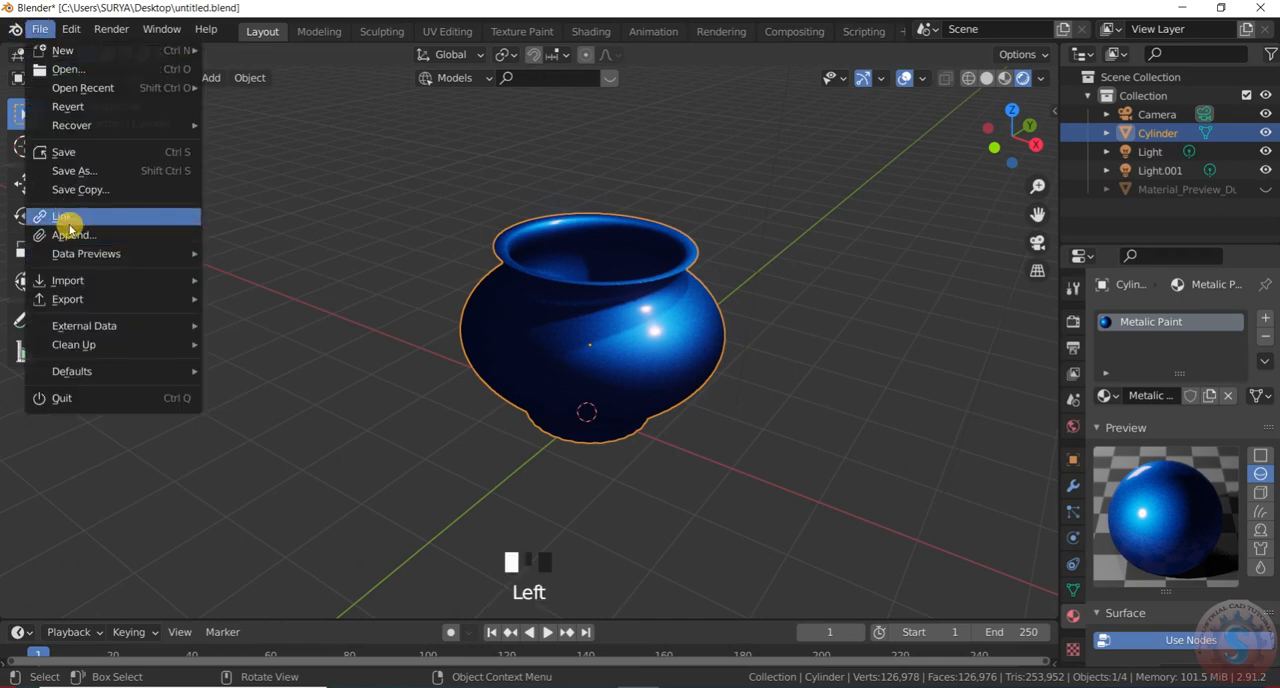
left_click(72, 234)
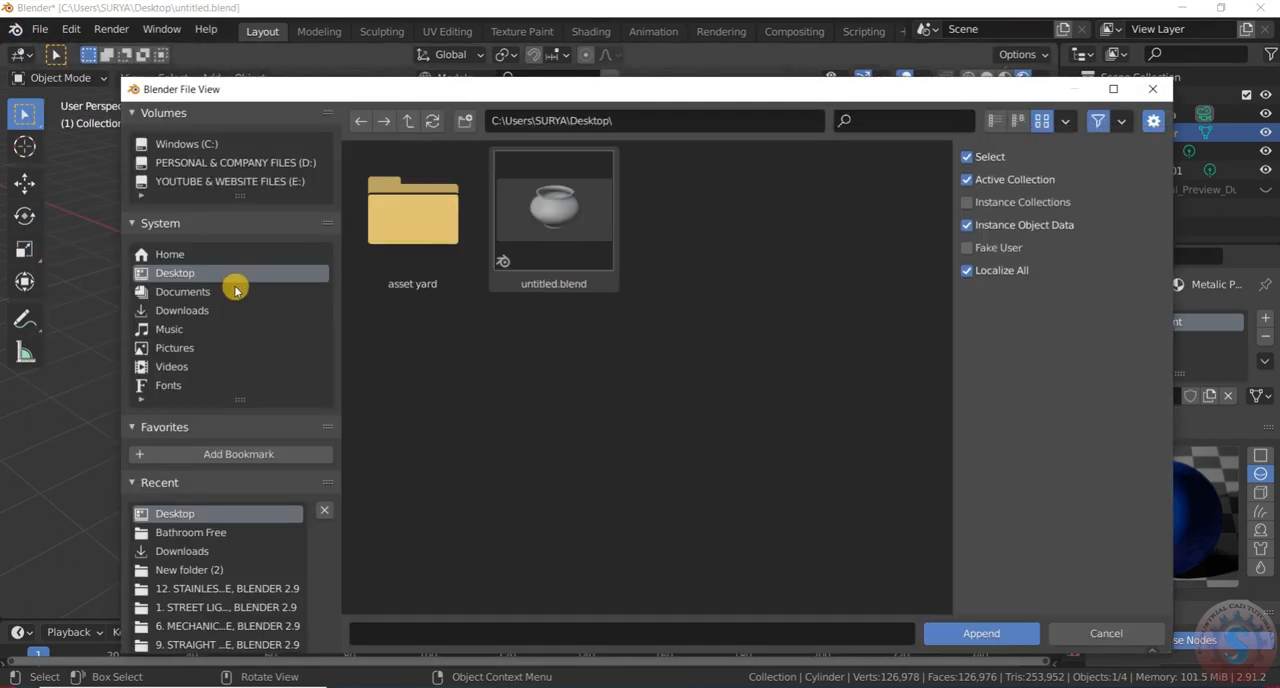
scroll(251, 451, "down", 4)
scroll(245, 461, "up", 2)
scroll(245, 461, "down", 2)
left_click(255, 474)
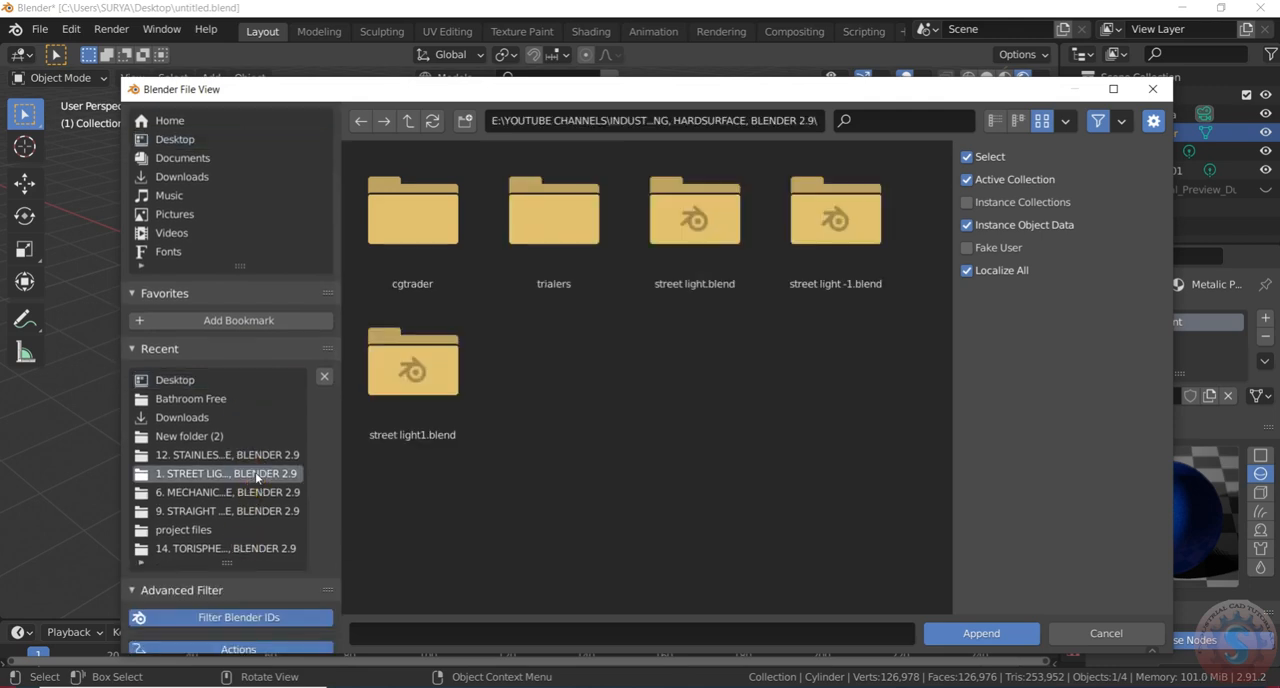
left_click(200, 492)
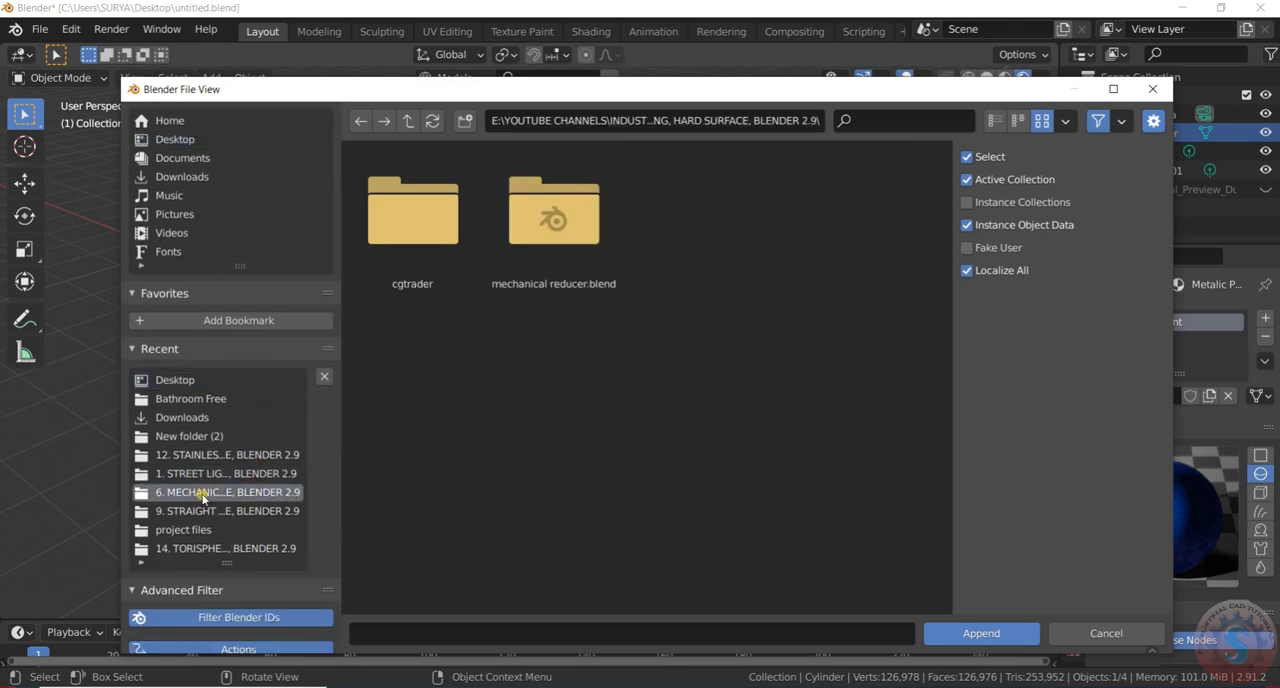
Append Material.001 from the Material category of mechanical reducer.blend
left_click(523, 246)
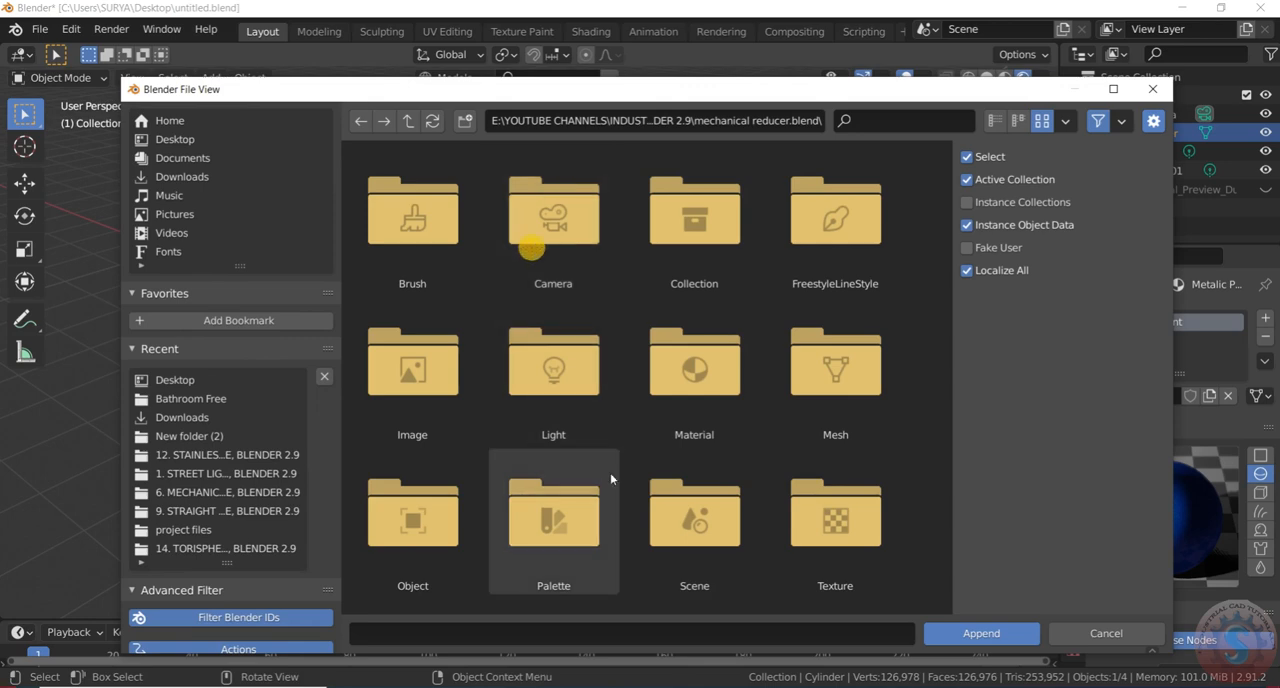
left_click(691, 397)
left_click(553, 235)
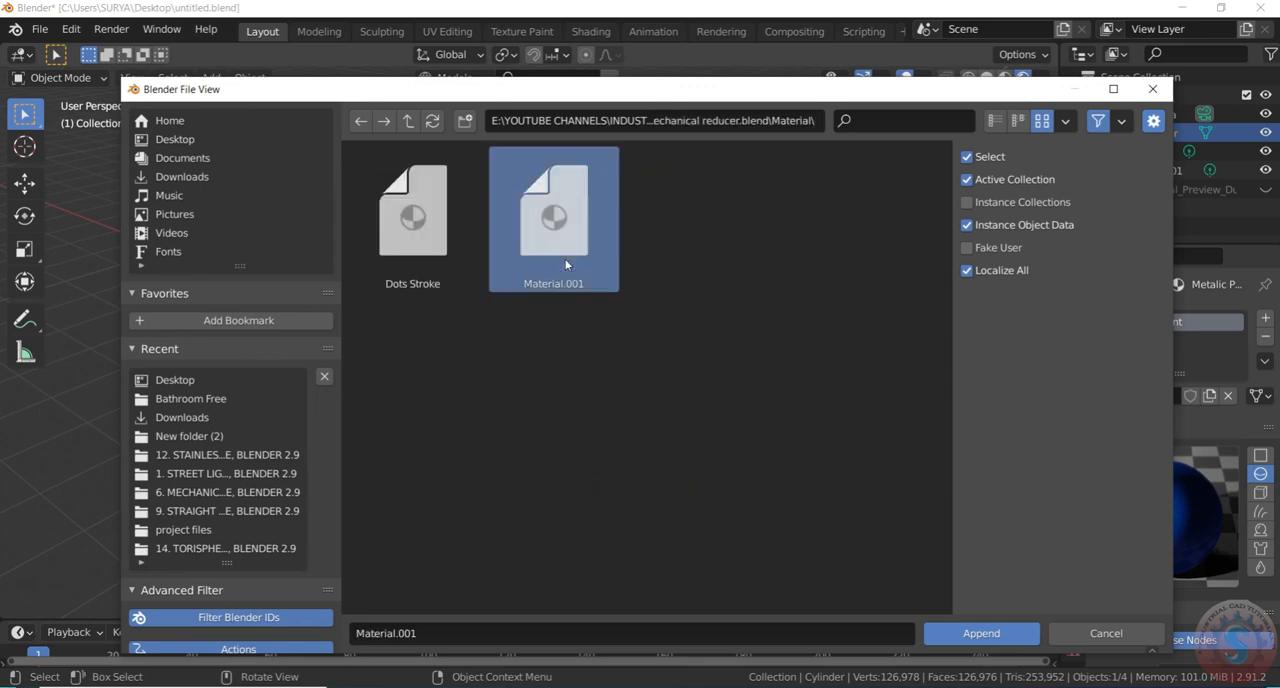
left_click(958, 634)
Replace the pot's Metalic Paint material with Material.002
scroll(670, 432, "down", 13)
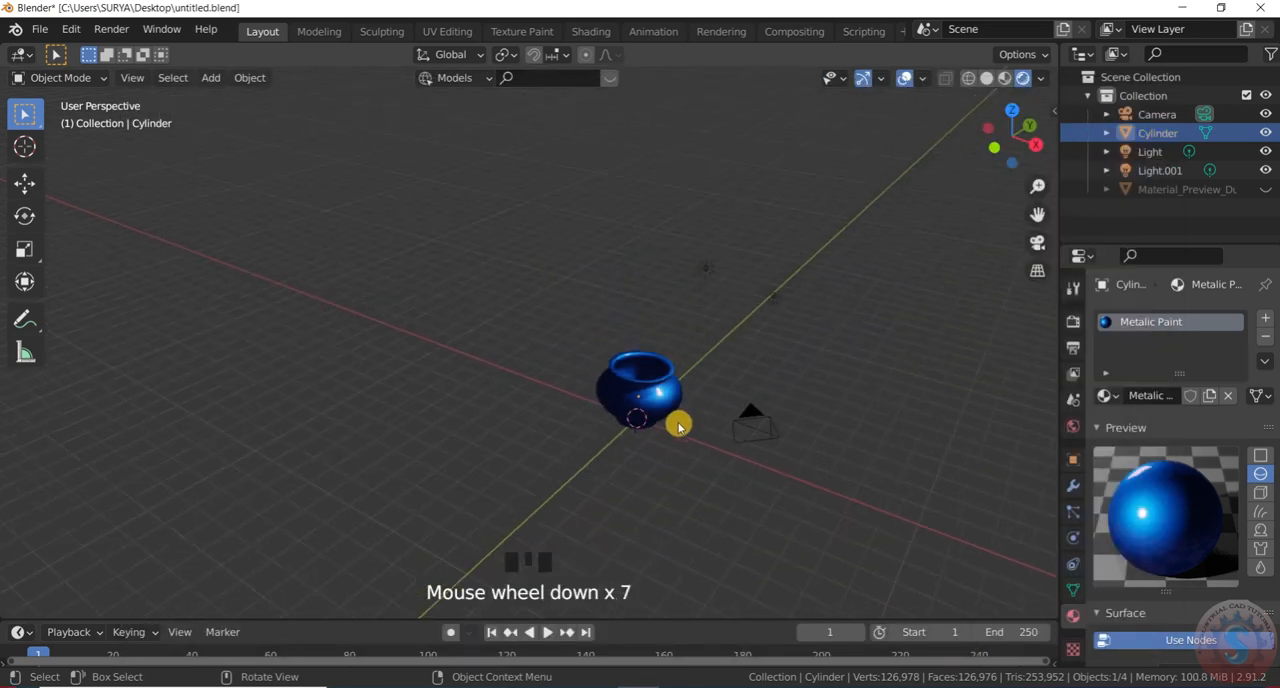
scroll(681, 427, "down", 2)
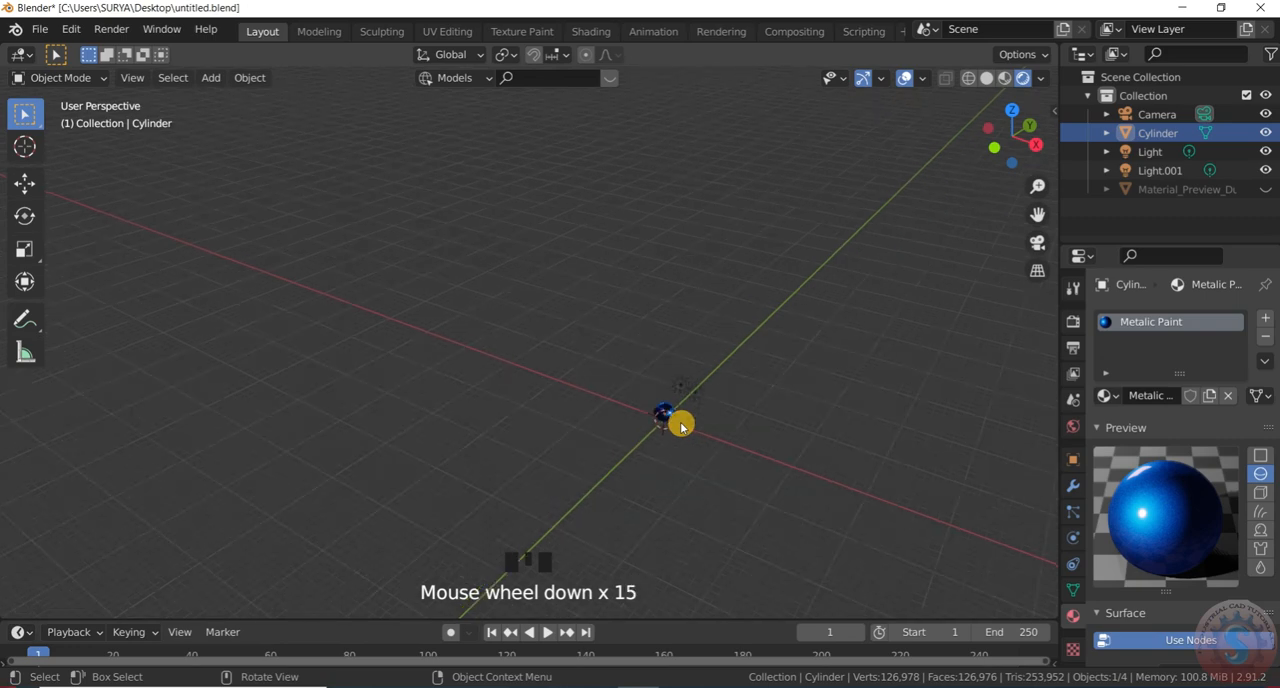
scroll(681, 427, "up", 1)
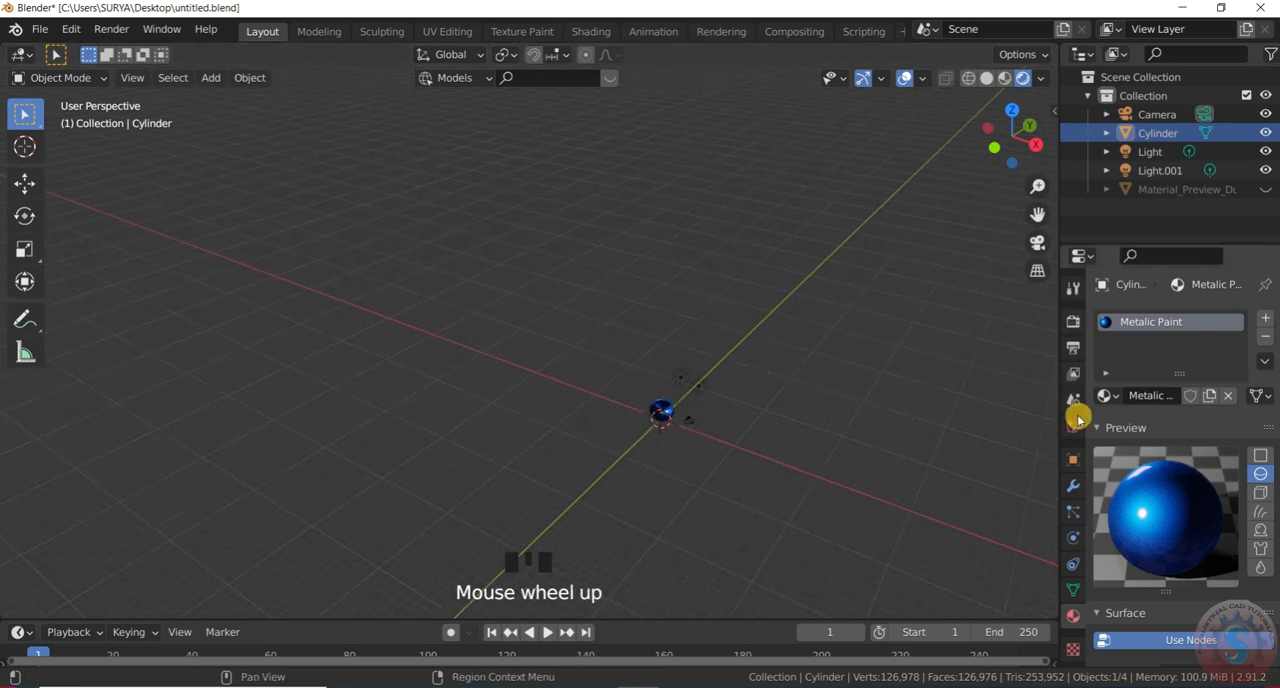
scroll(931, 543, "up", 4)
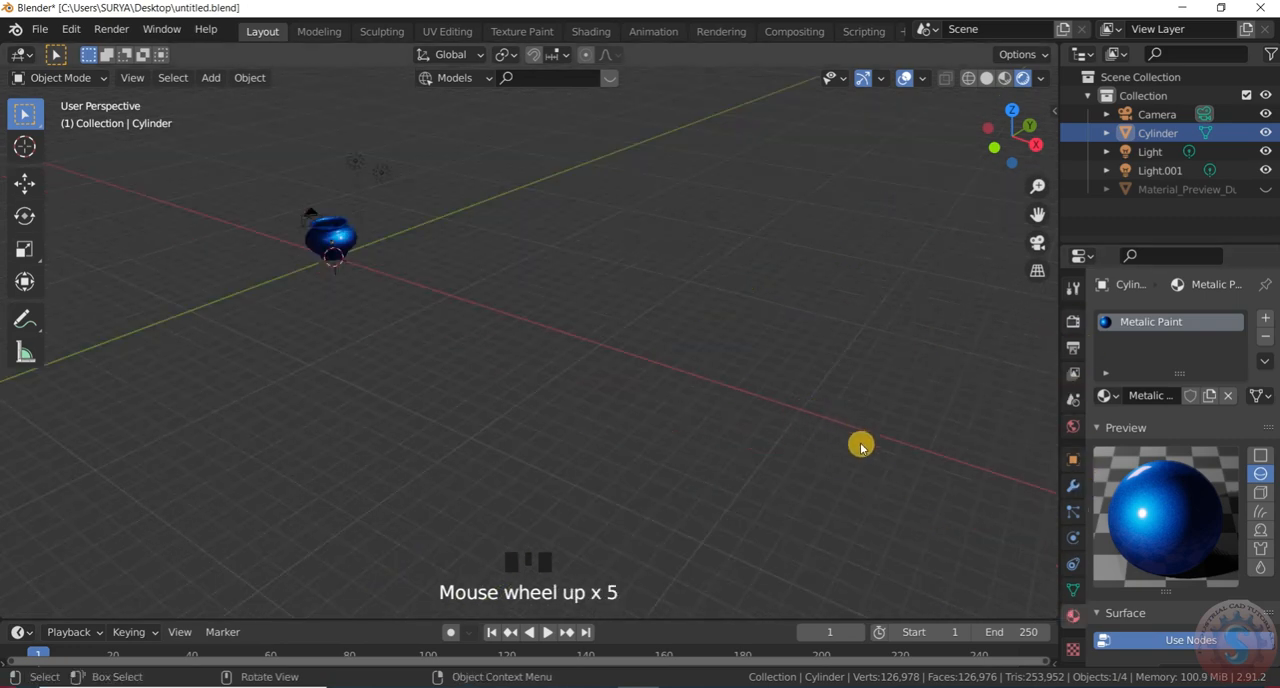
scroll(689, 367, "down", 2)
scroll(514, 309, "up", 9)
scroll(516, 318, "up", 2)
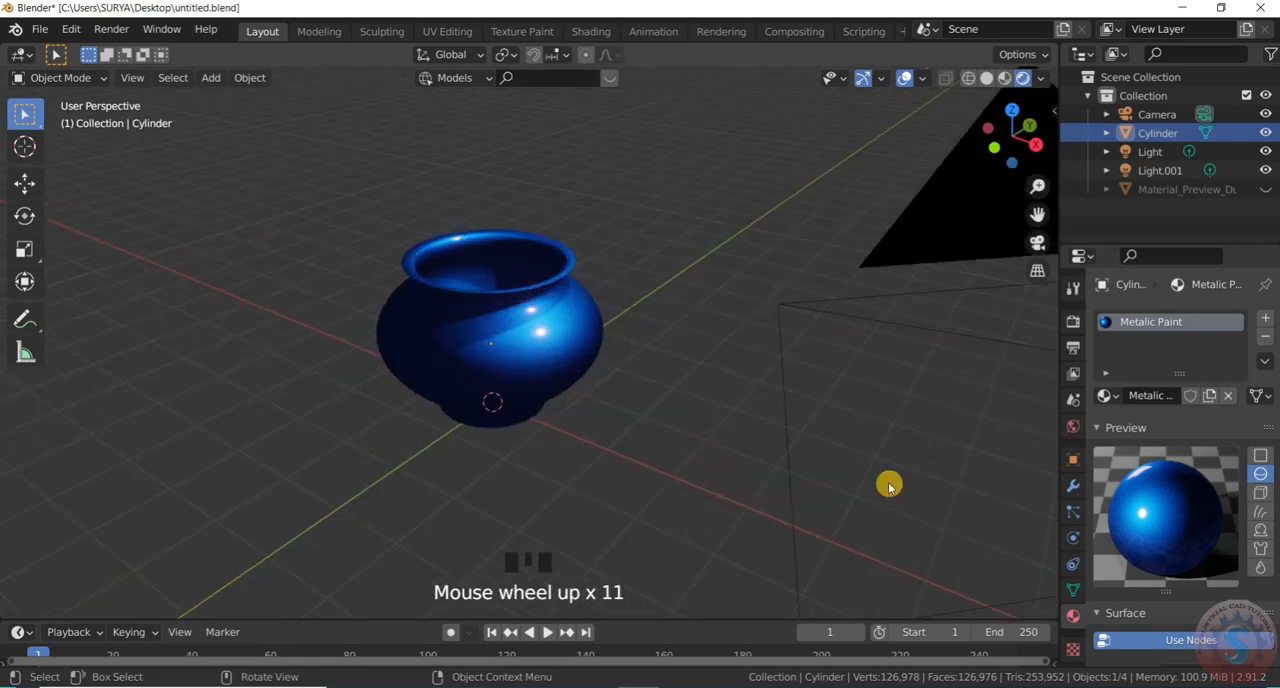
left_click(1116, 397)
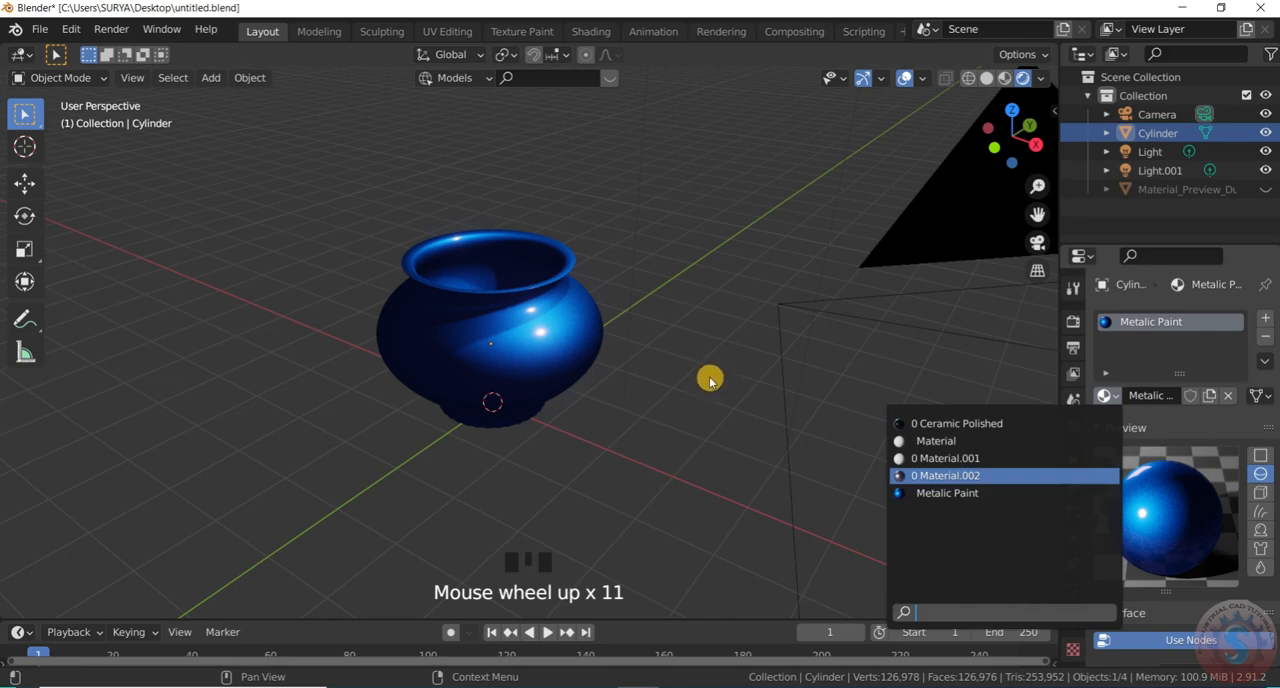
key("Return")
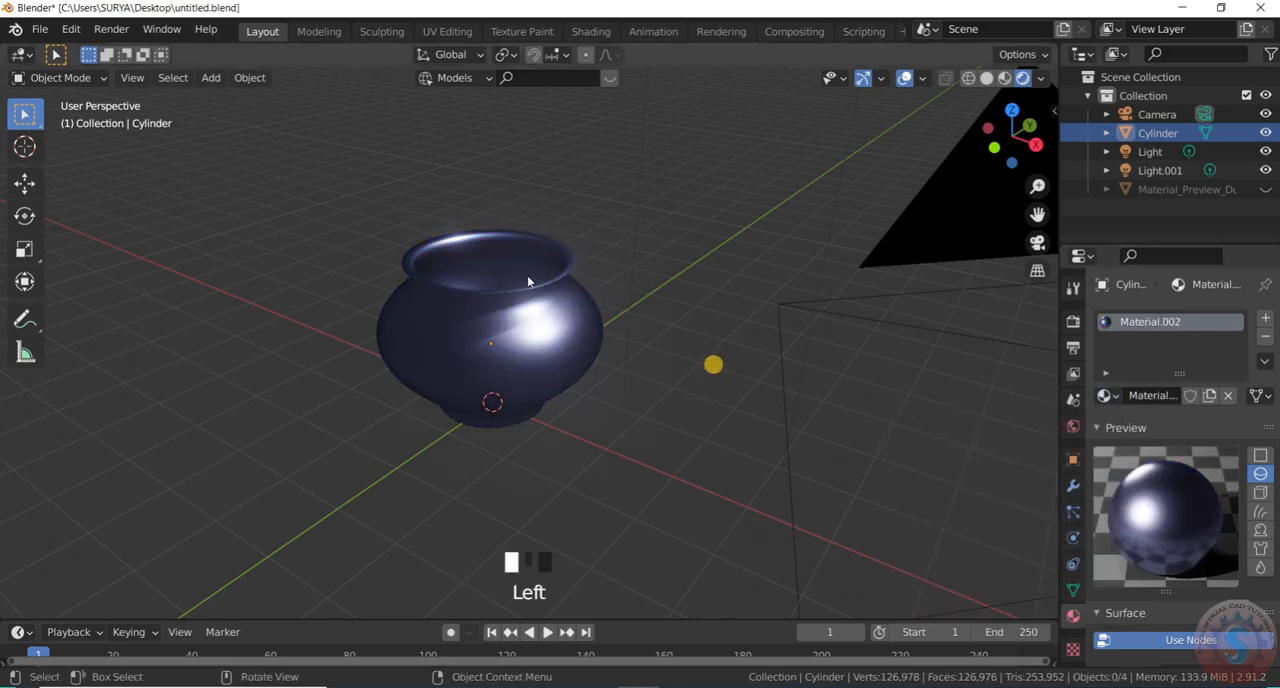
Check the pot from another angle and switch to the scene camera's view
scroll(528, 285, "up", 3)
scroll(790, 300, "down", 3)
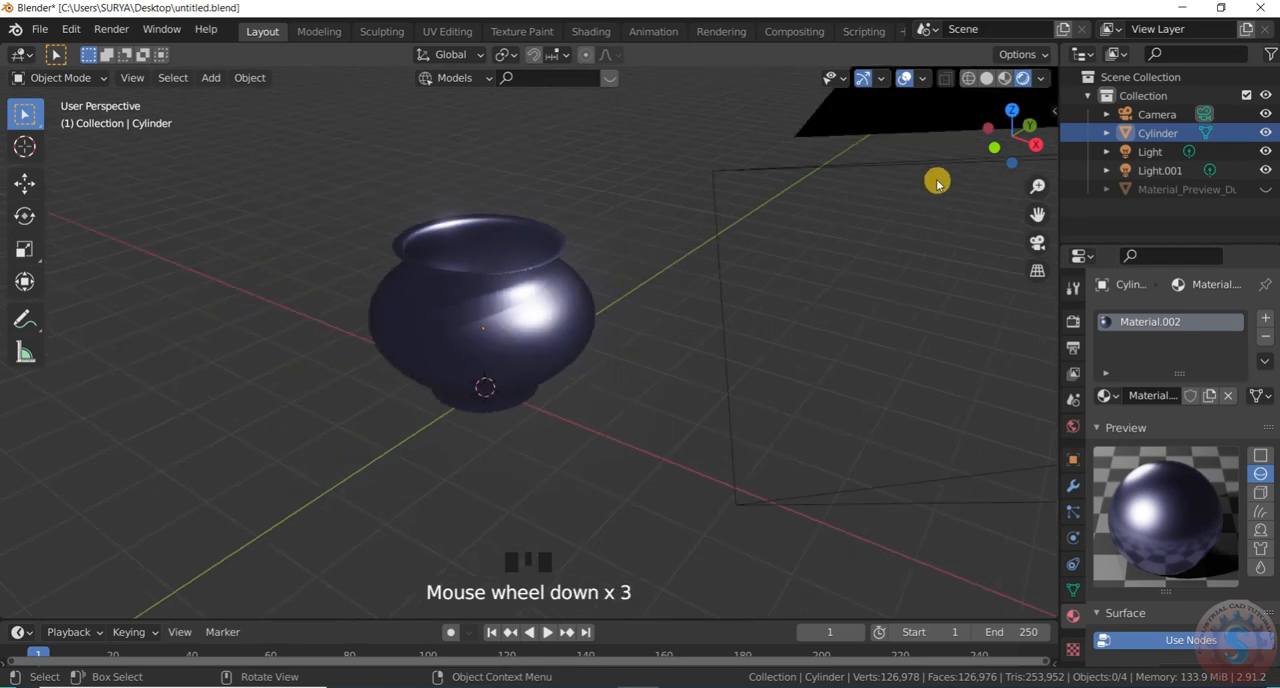
left_click_drag(1021, 137, 1018, 127)
key("KP_0")
key("KP_0")
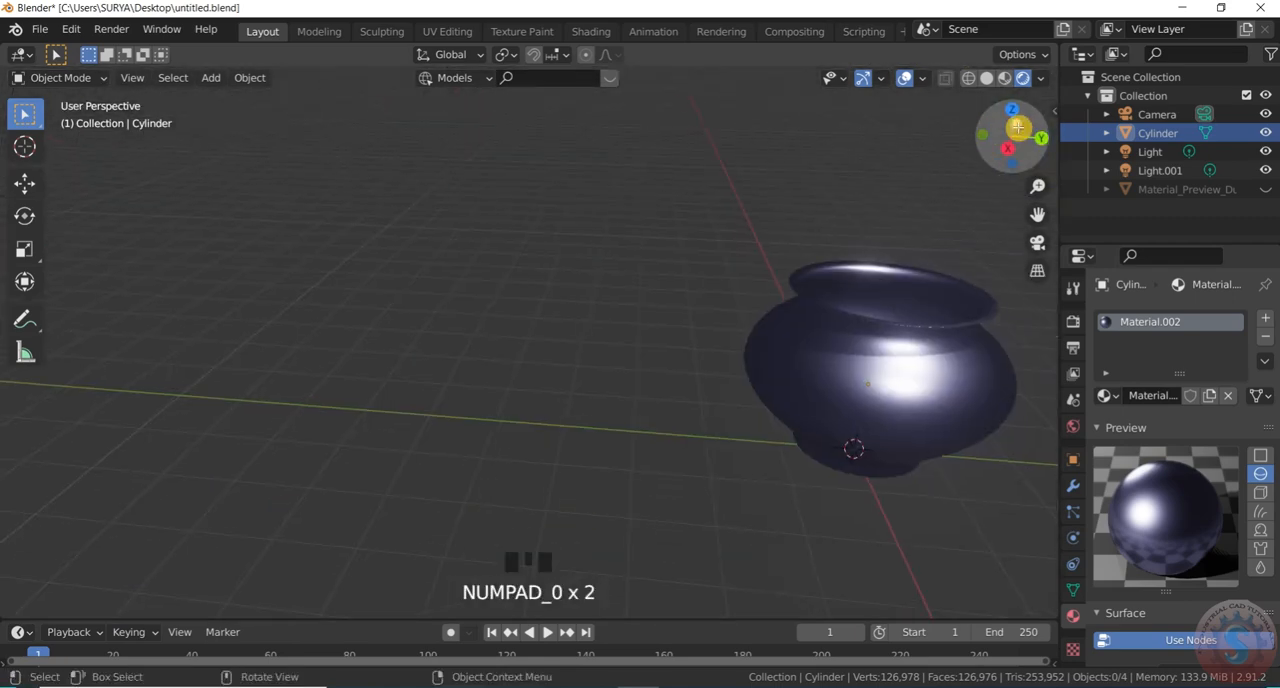
key("KP_0")
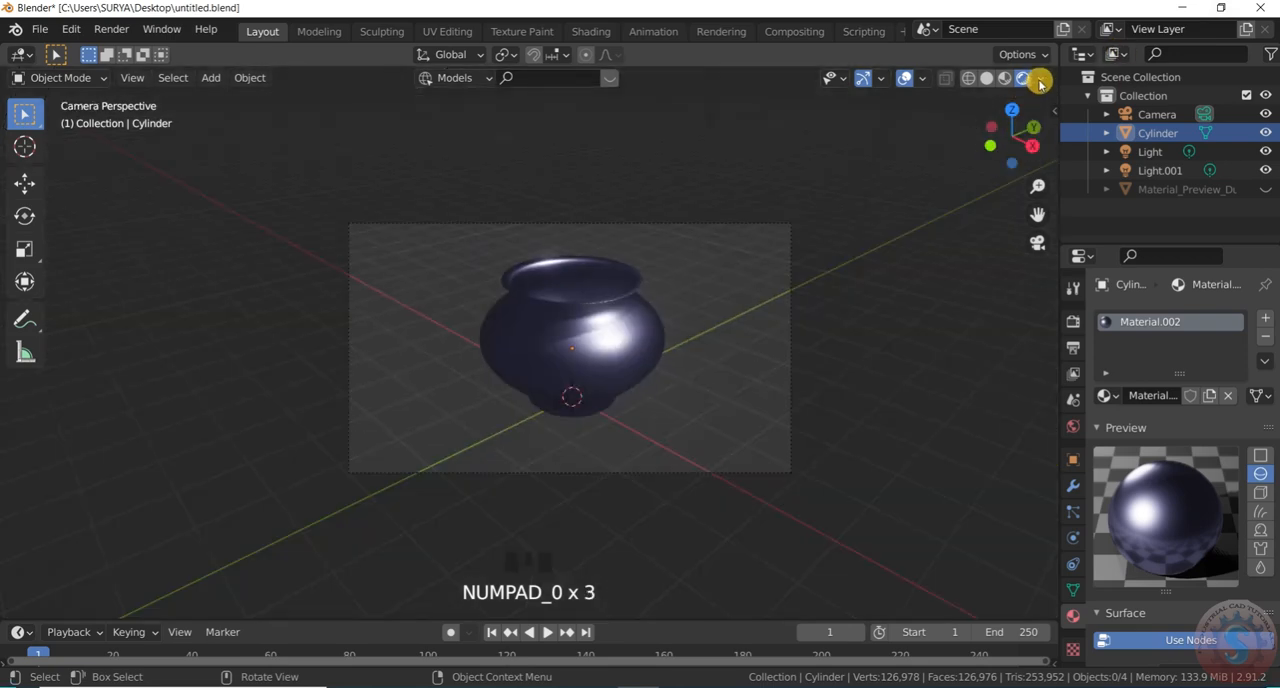
Turn off Scene World in the rendered viewport shading so an environment image lights the pot
left_click(1041, 78)
left_click(935, 189)
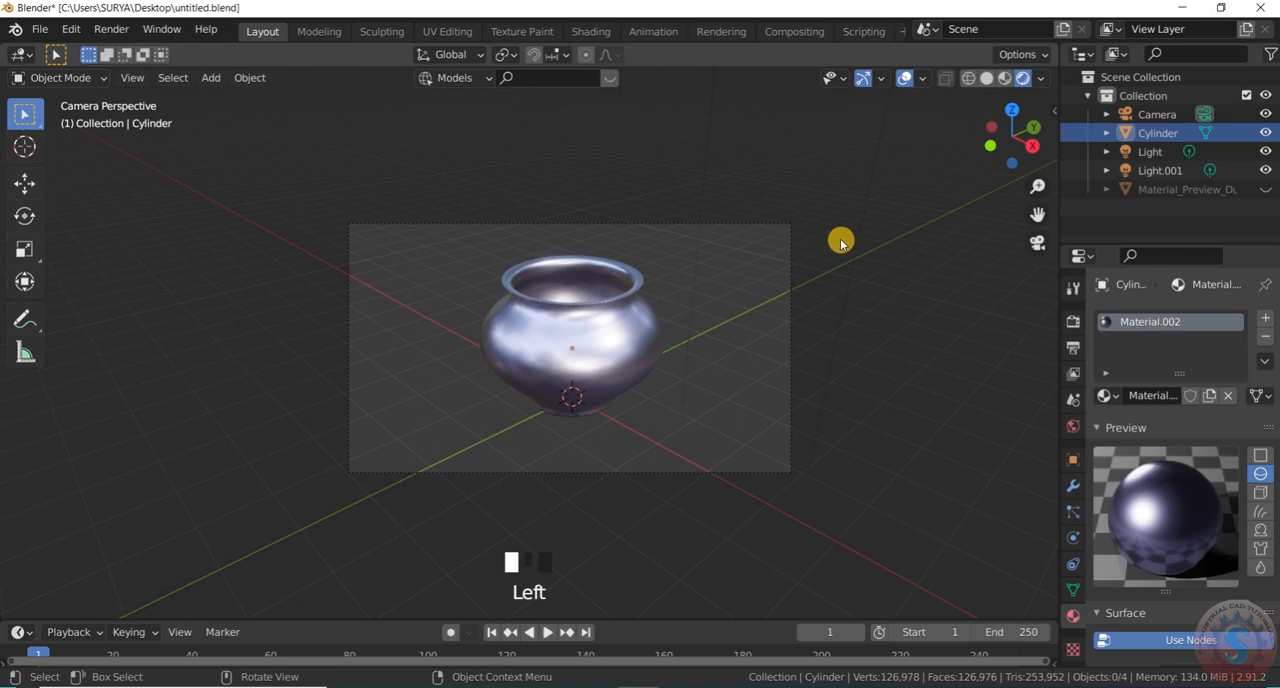
scroll(805, 243, "up", 2)
scroll(529, 343, "down", 5)
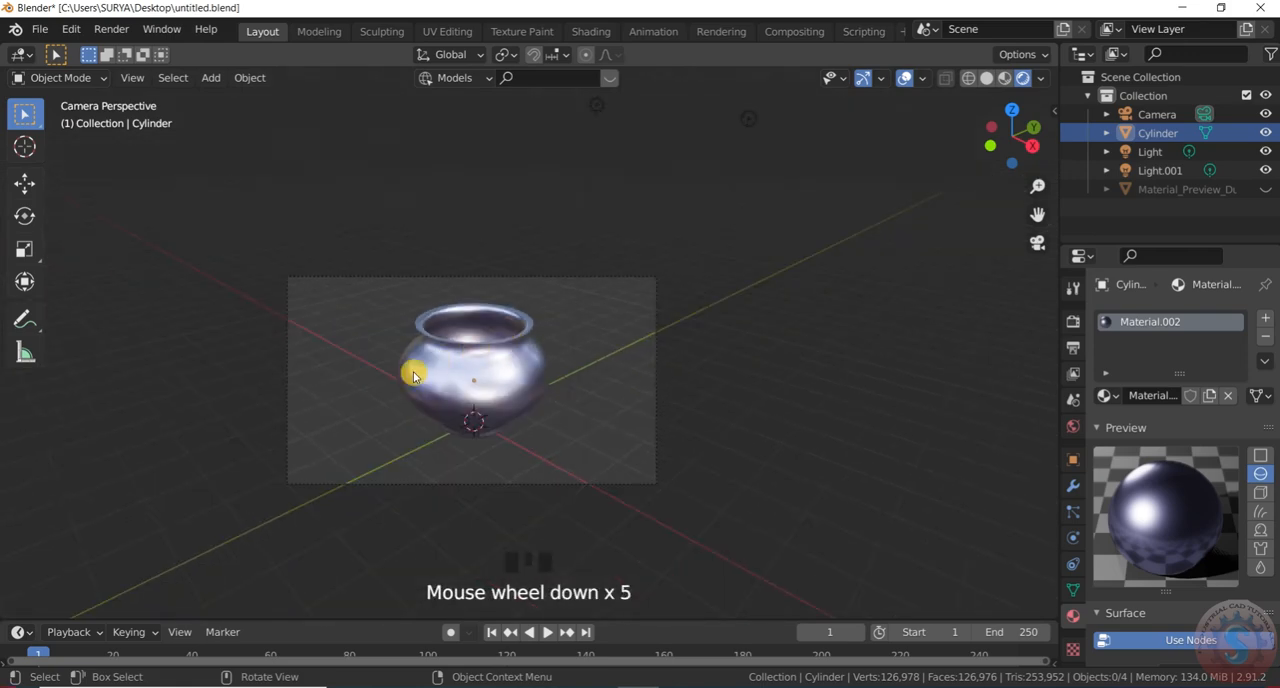
scroll(414, 375, "up", 3)
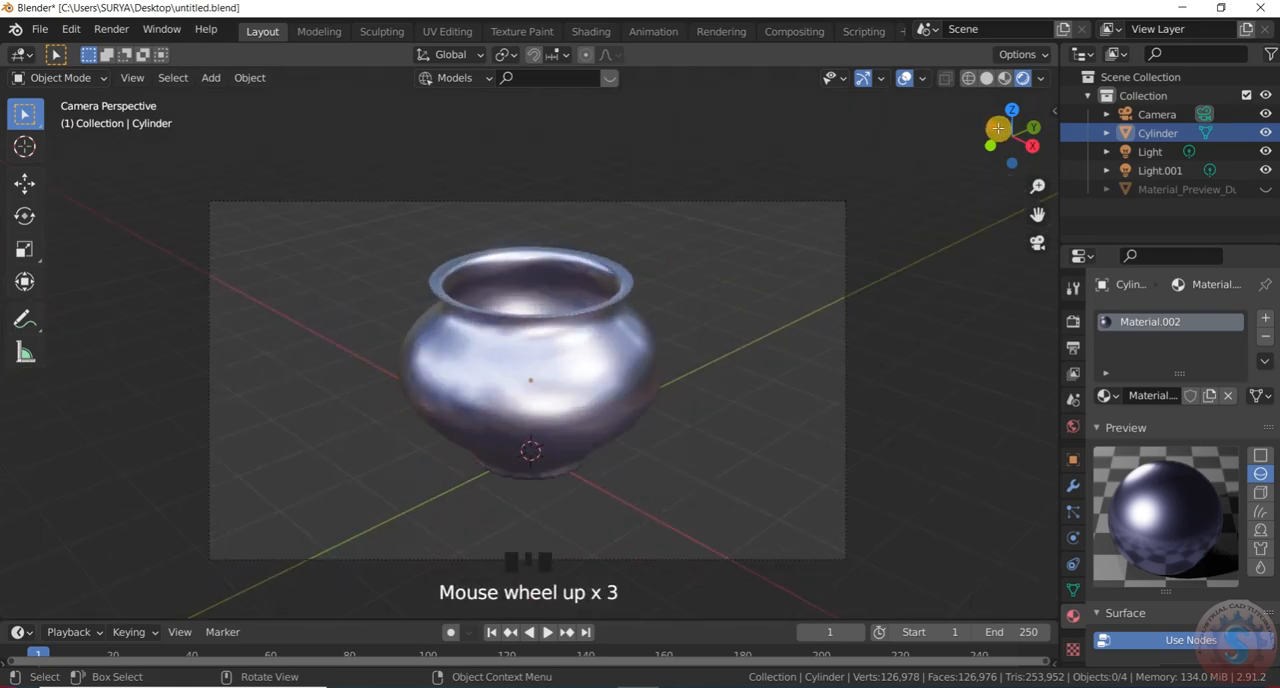
Try the bright interior environment on the pot, followed by the dark studio environment
left_click(1042, 78)
left_click(1024, 240)
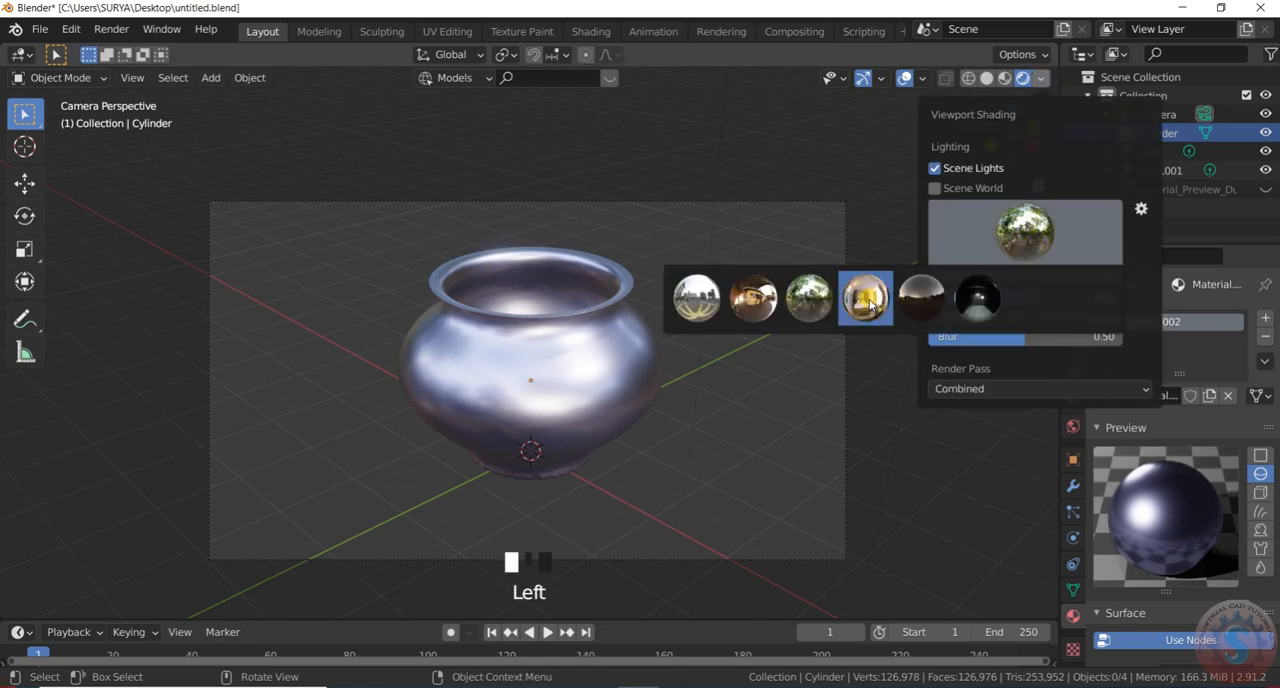
left_click(868, 299)
left_click(1030, 237)
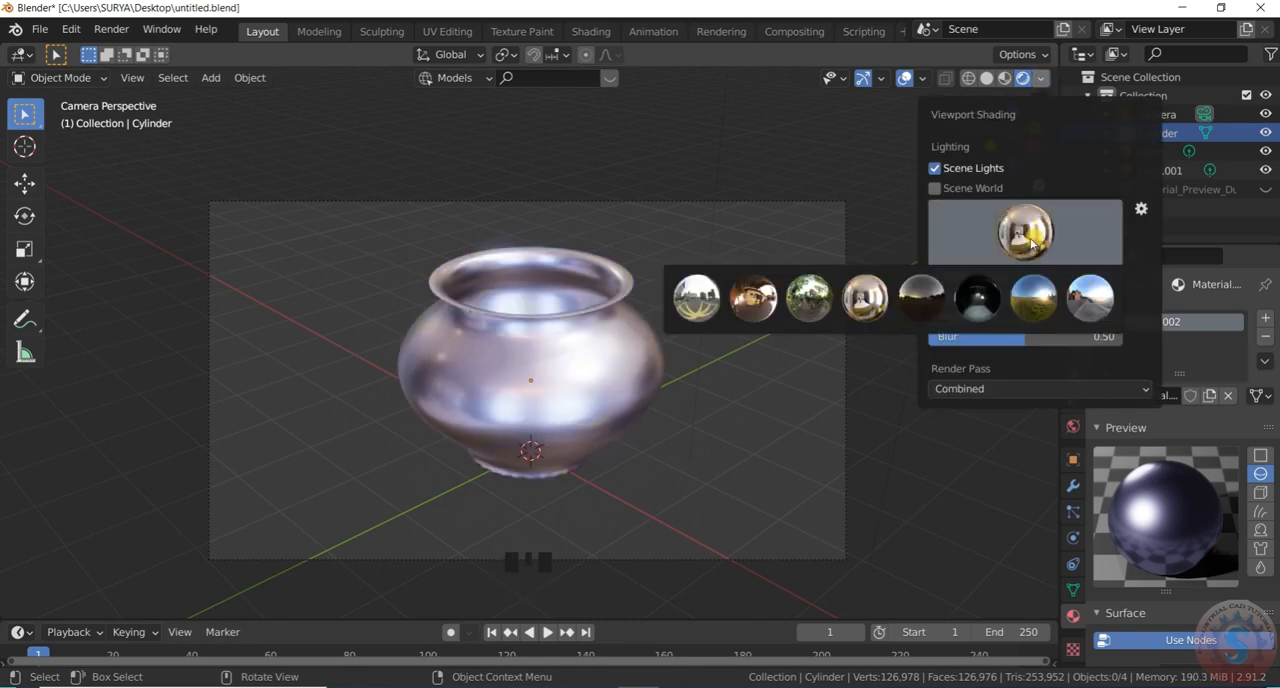
left_click(985, 303)
scroll(713, 368, "down", 8)
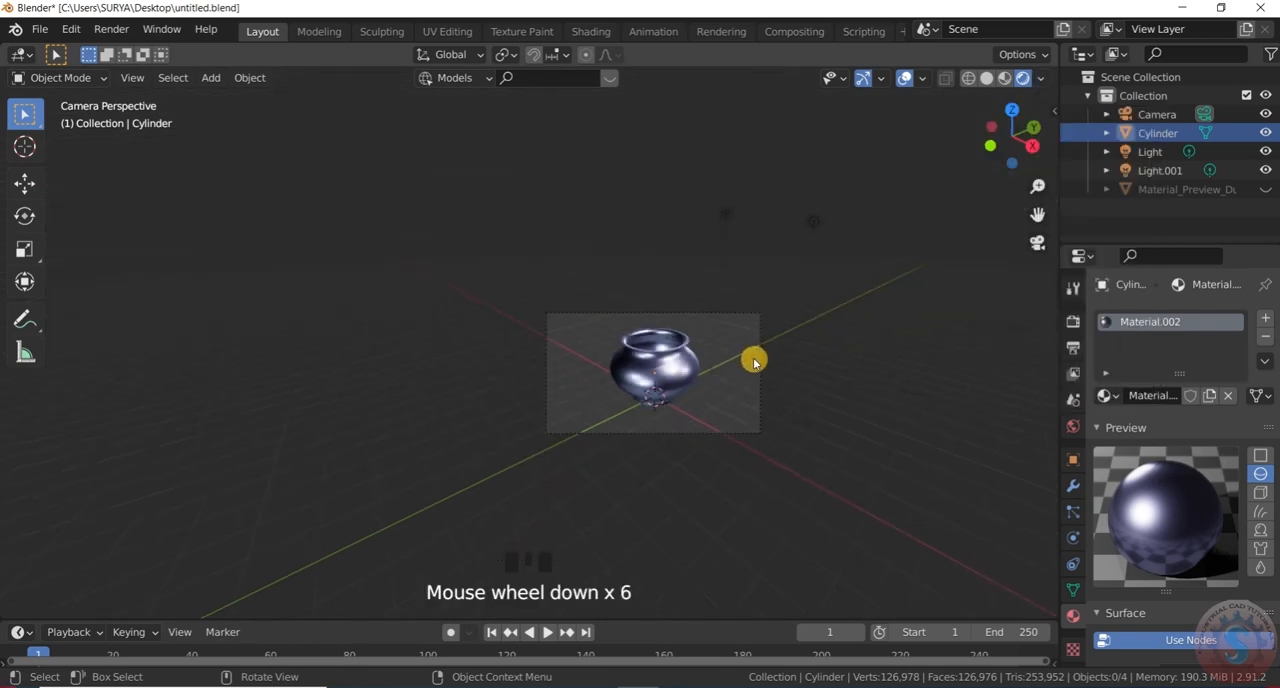
scroll(753, 362, "down", 3)
Try the blue-sky street environment for the viewport lighting, followed by a return to the dark studio environment
left_click(1040, 78)
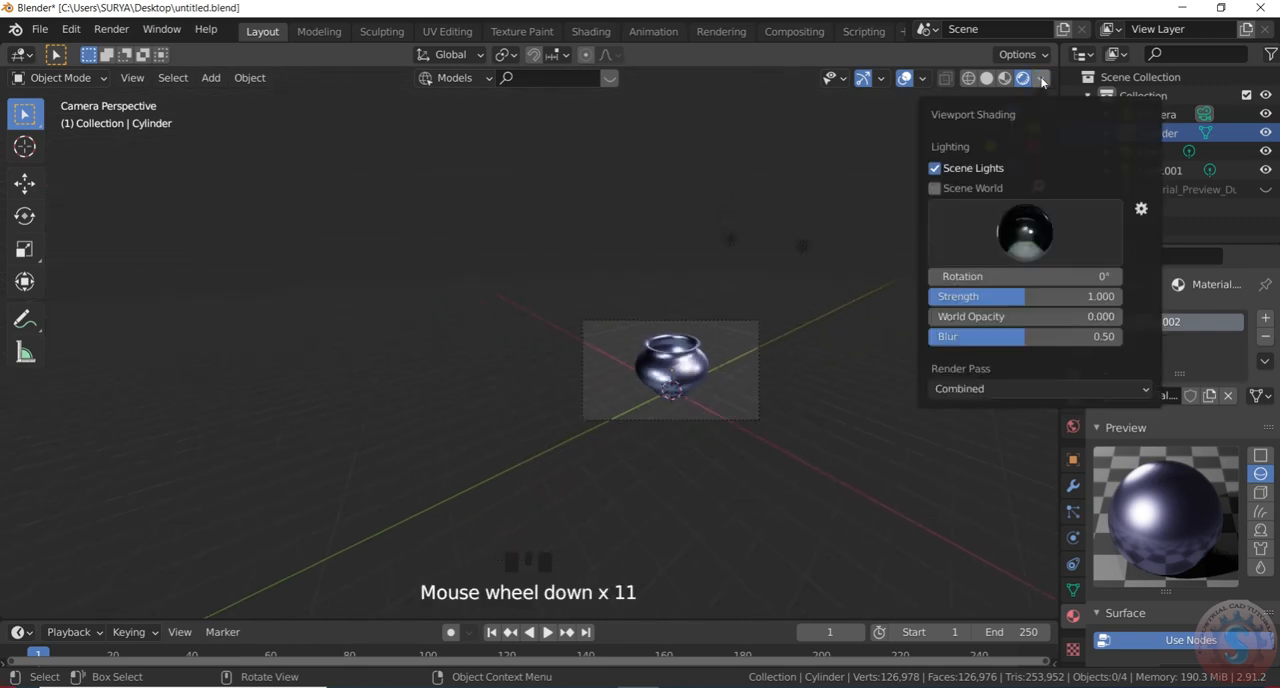
left_click(1034, 240)
left_click(1090, 298)
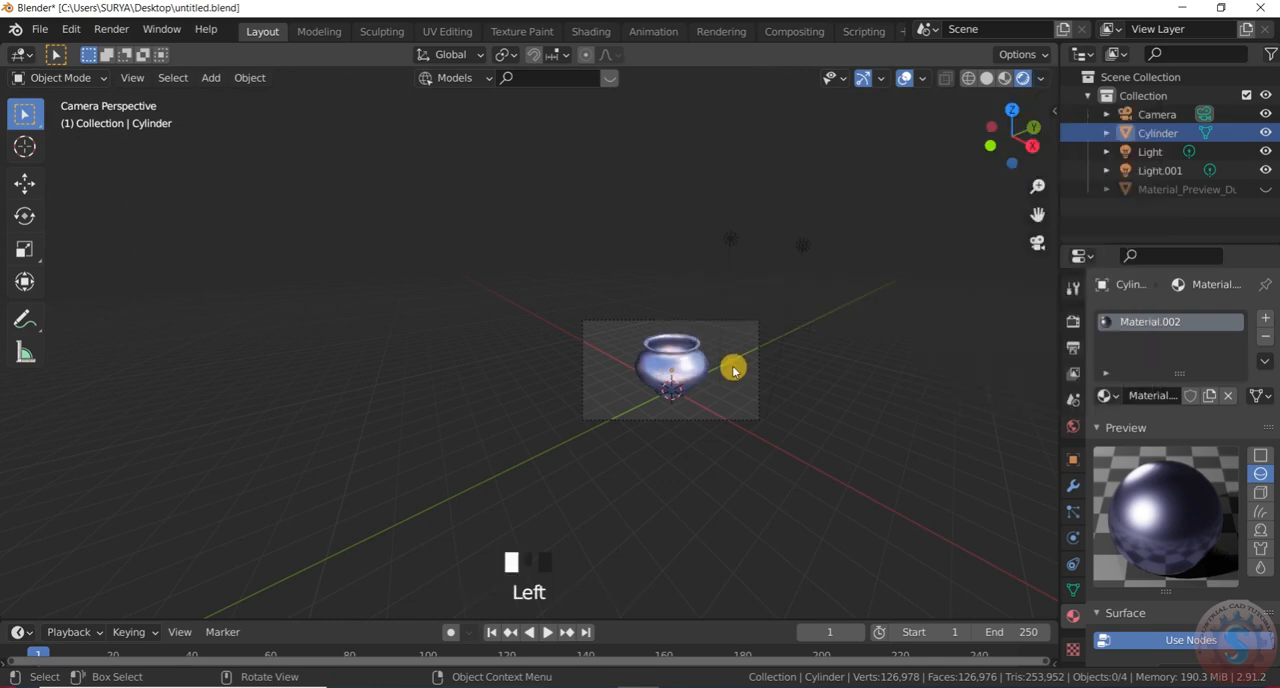
scroll(733, 370, "up", 4)
left_click(1043, 78)
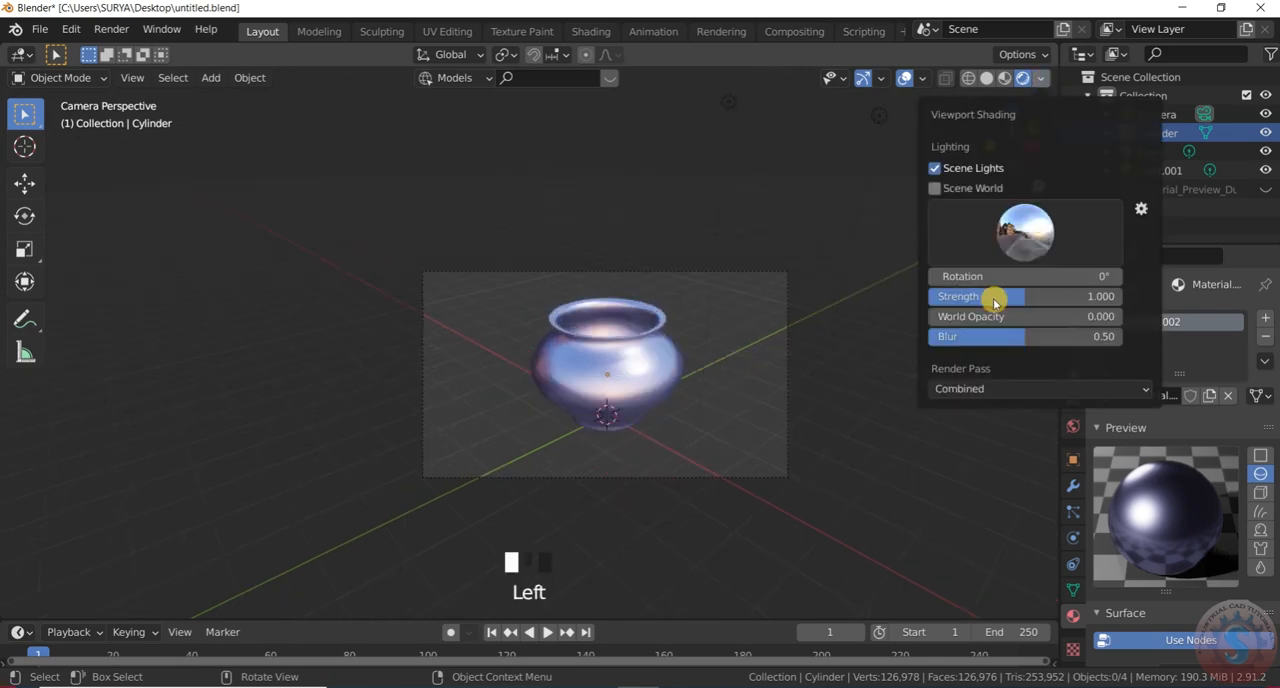
left_click(1013, 236)
left_click(974, 294)
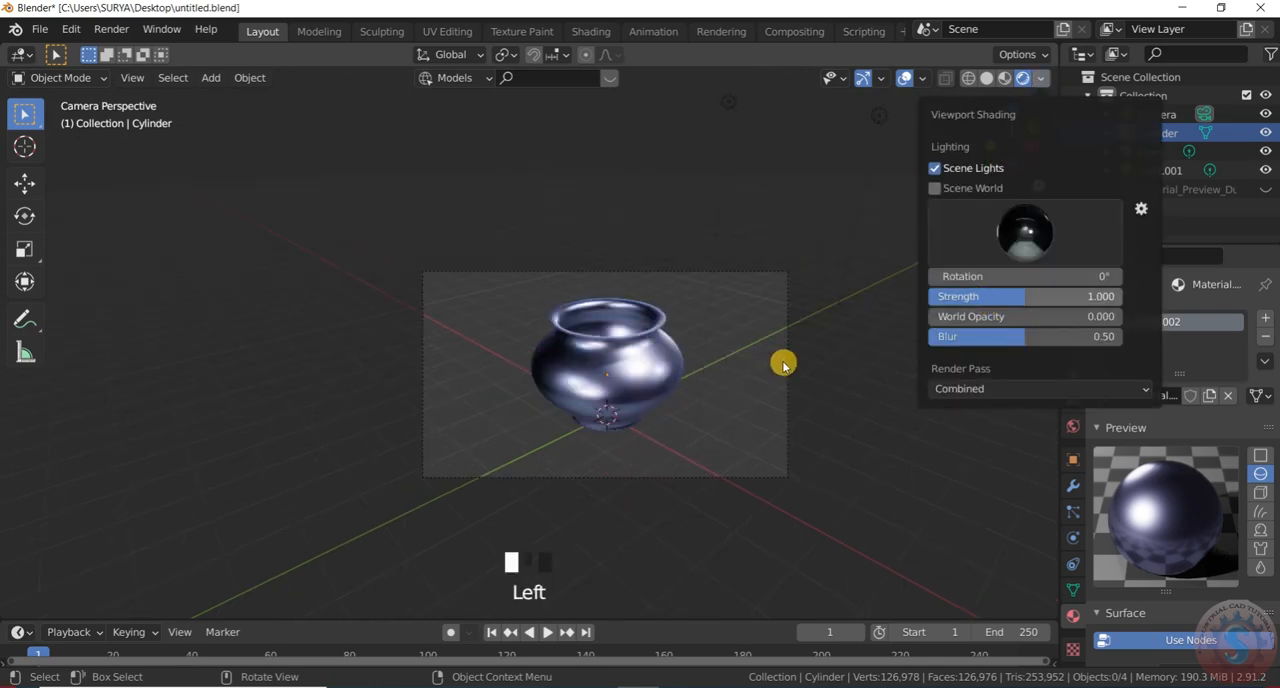
scroll(670, 357, "up", 3)
scroll(670, 357, "up", 2)
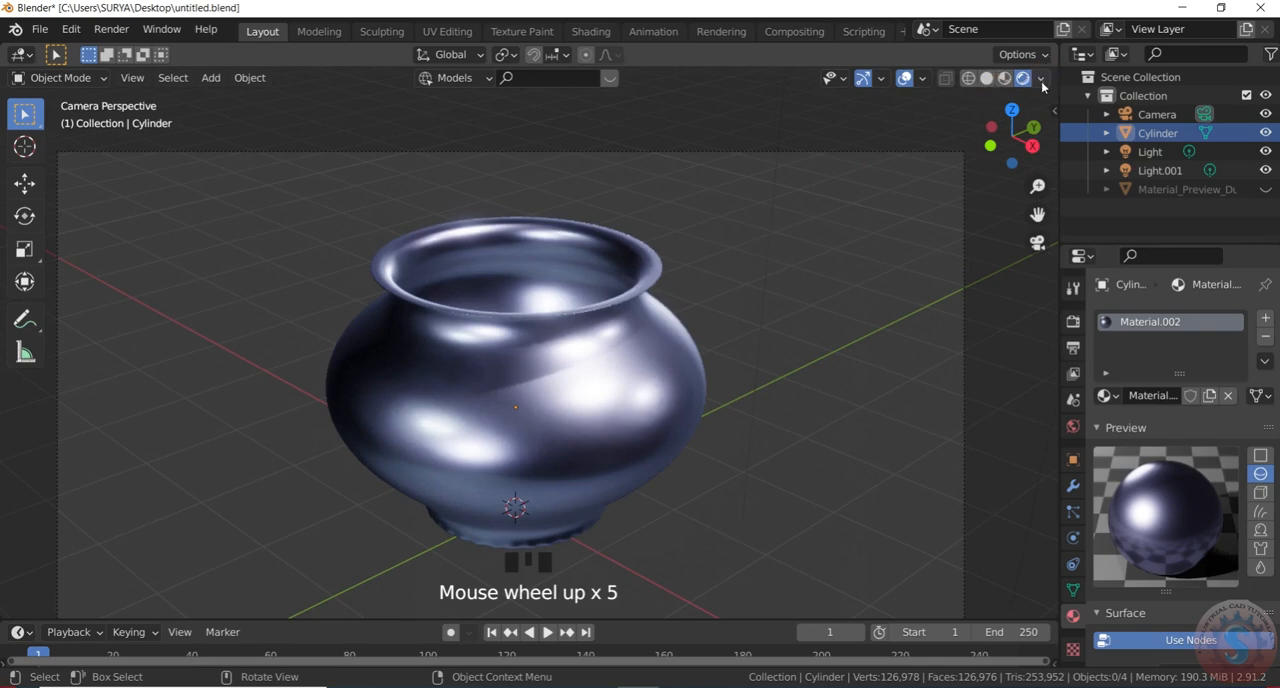
left_click(1043, 80)
left_click(1044, 80)
left_click(1045, 80)
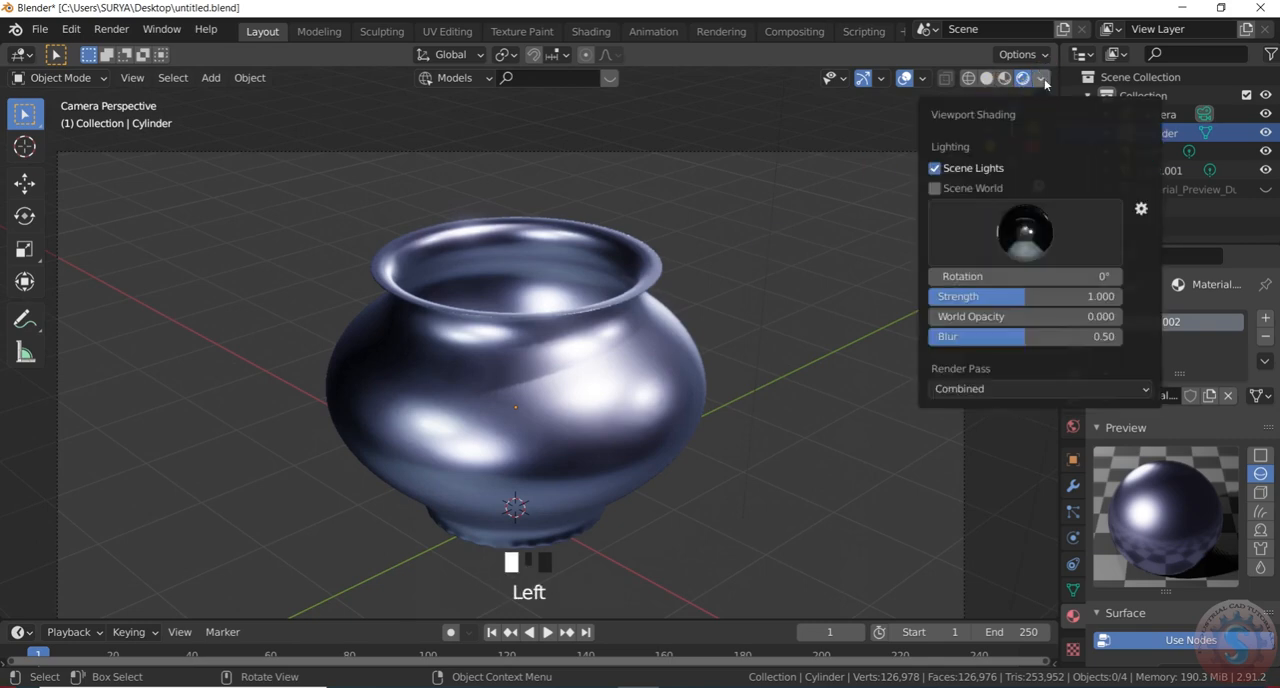
left_click(923, 79)
left_click(1100, 83)
Try the green forest environment, settle on the warm-toned courtyard environment for the viewport lighting, and inspect the pot's reflections
left_click(1043, 78)
left_click(1025, 232)
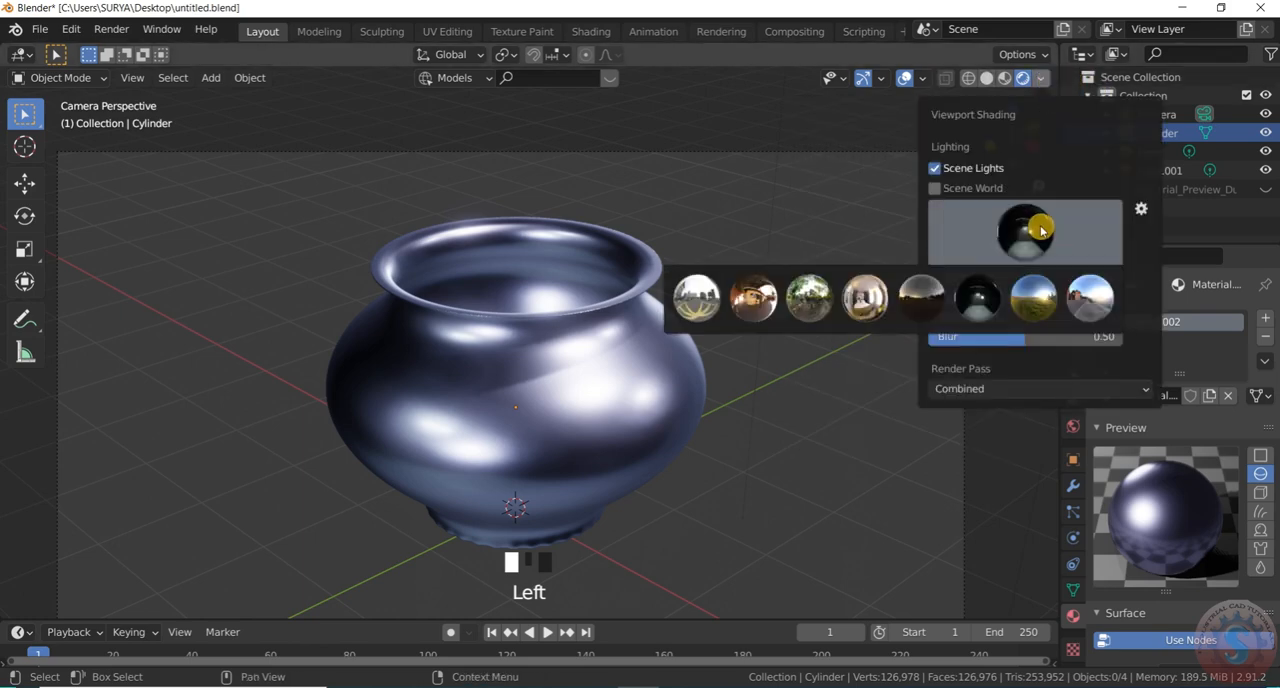
left_click(812, 297)
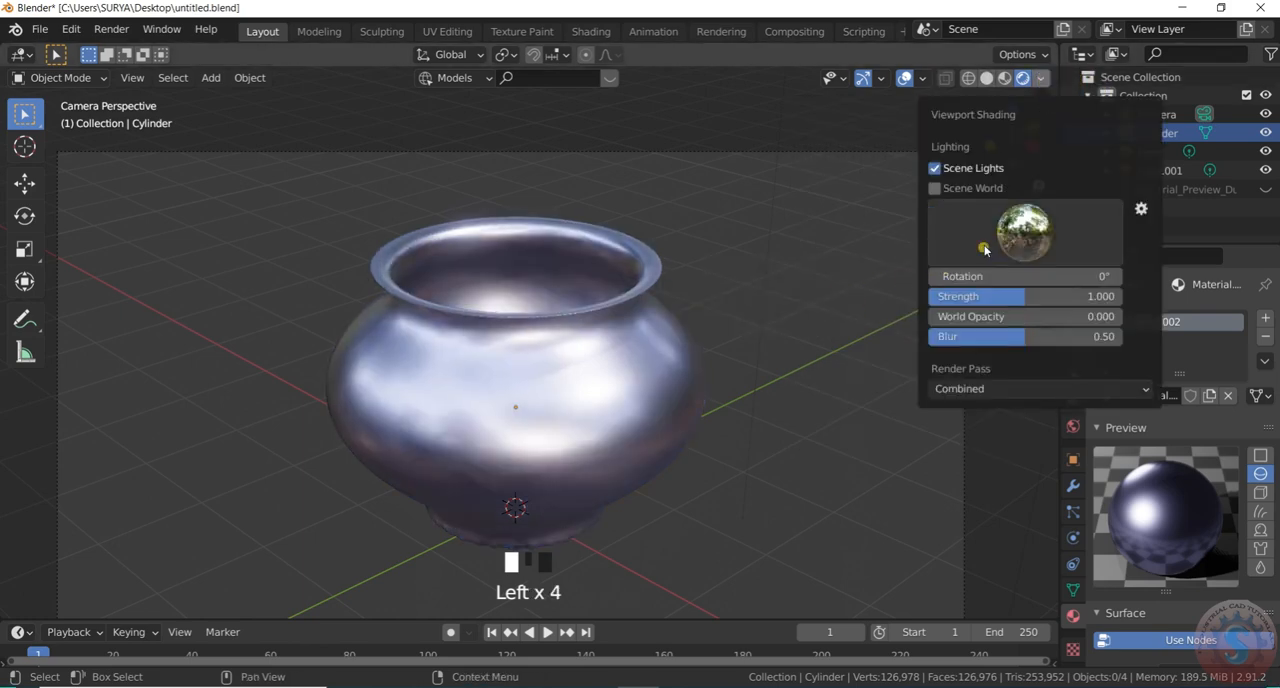
left_click(985, 245)
left_click(755, 297)
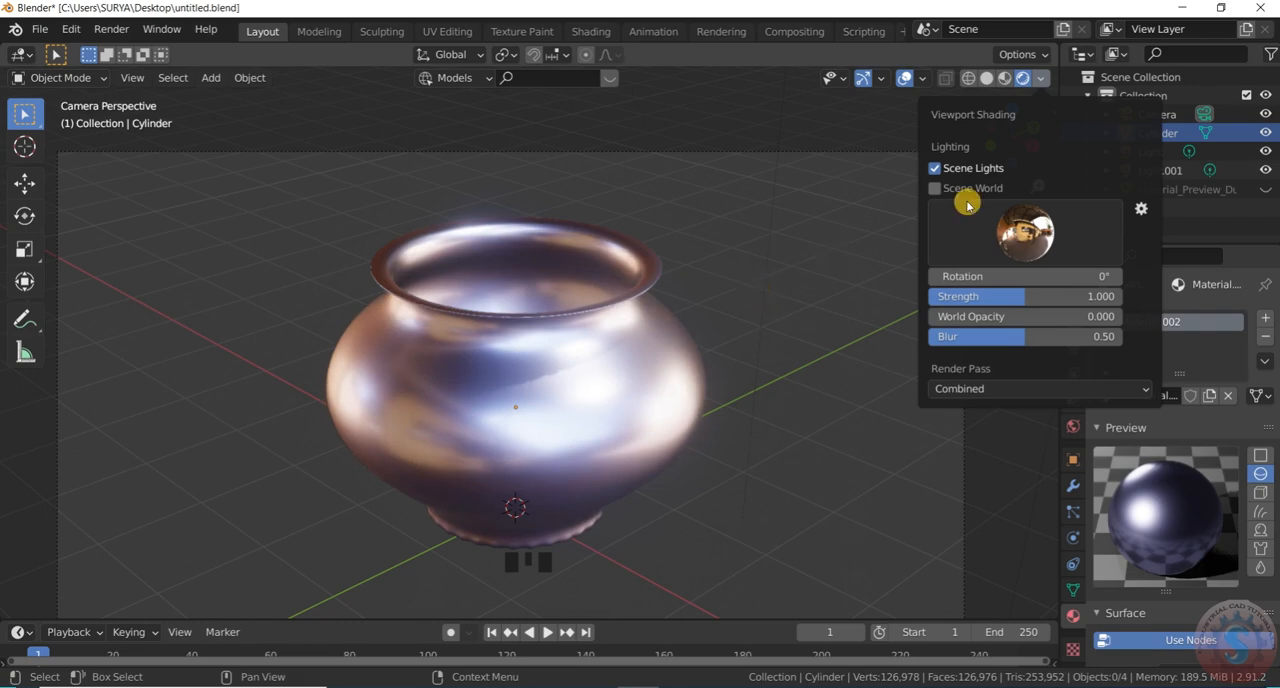
scroll(668, 418, "down", 3)
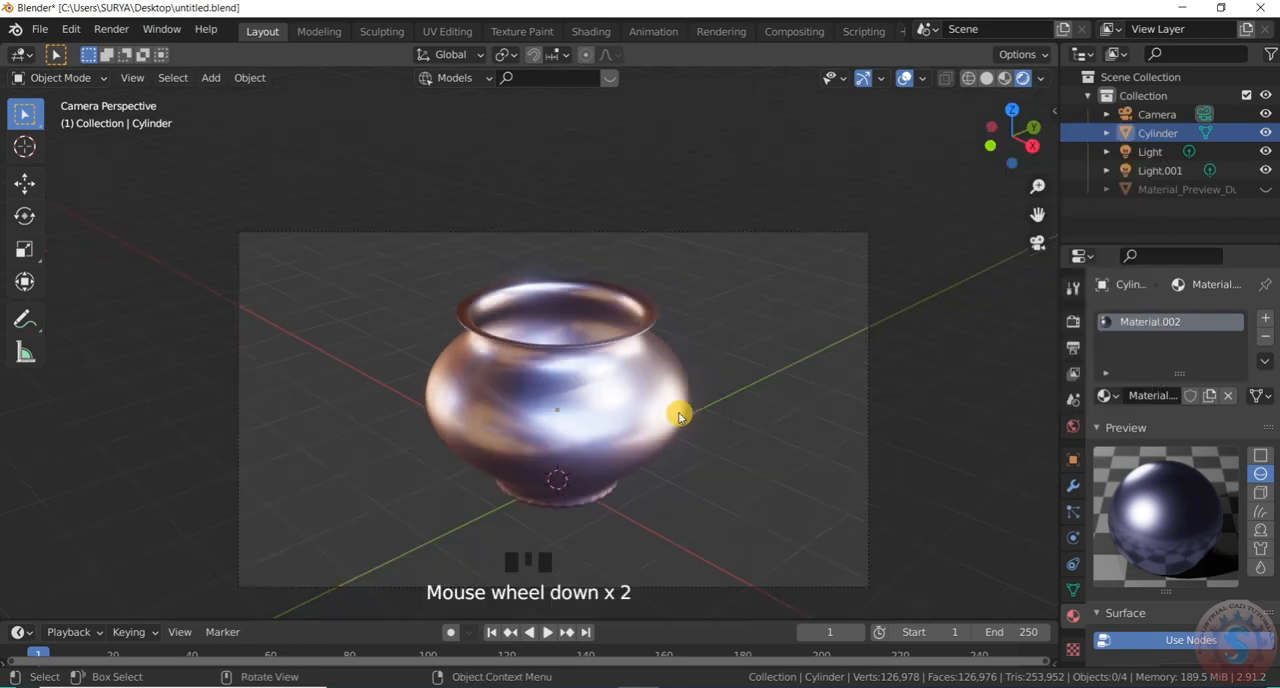
scroll(659, 437, "up", 2)
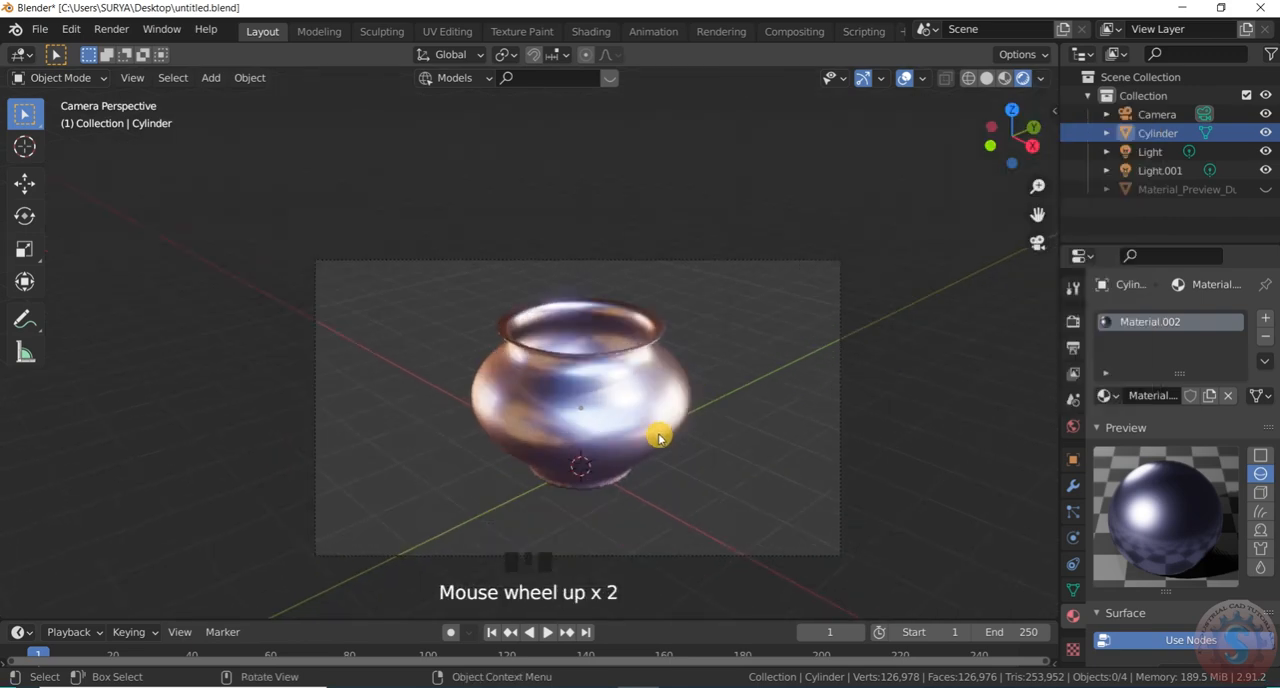
scroll(659, 437, "up", 3)
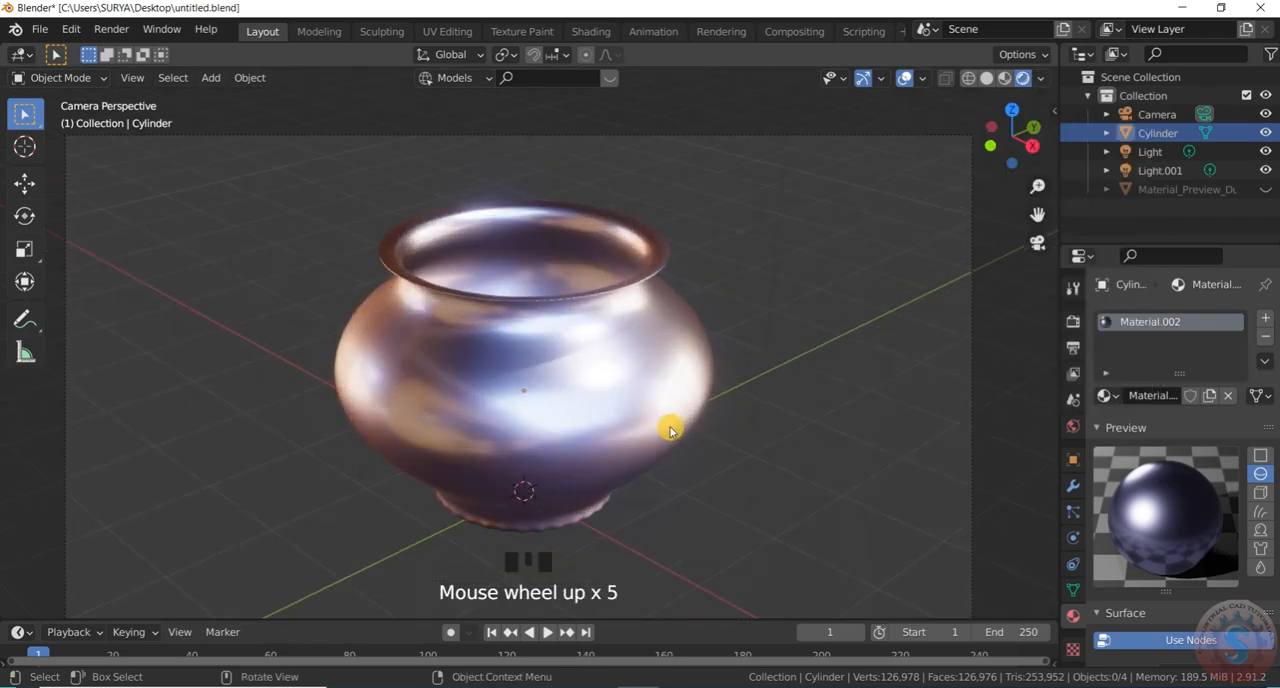
scroll(649, 428, "down", 2)
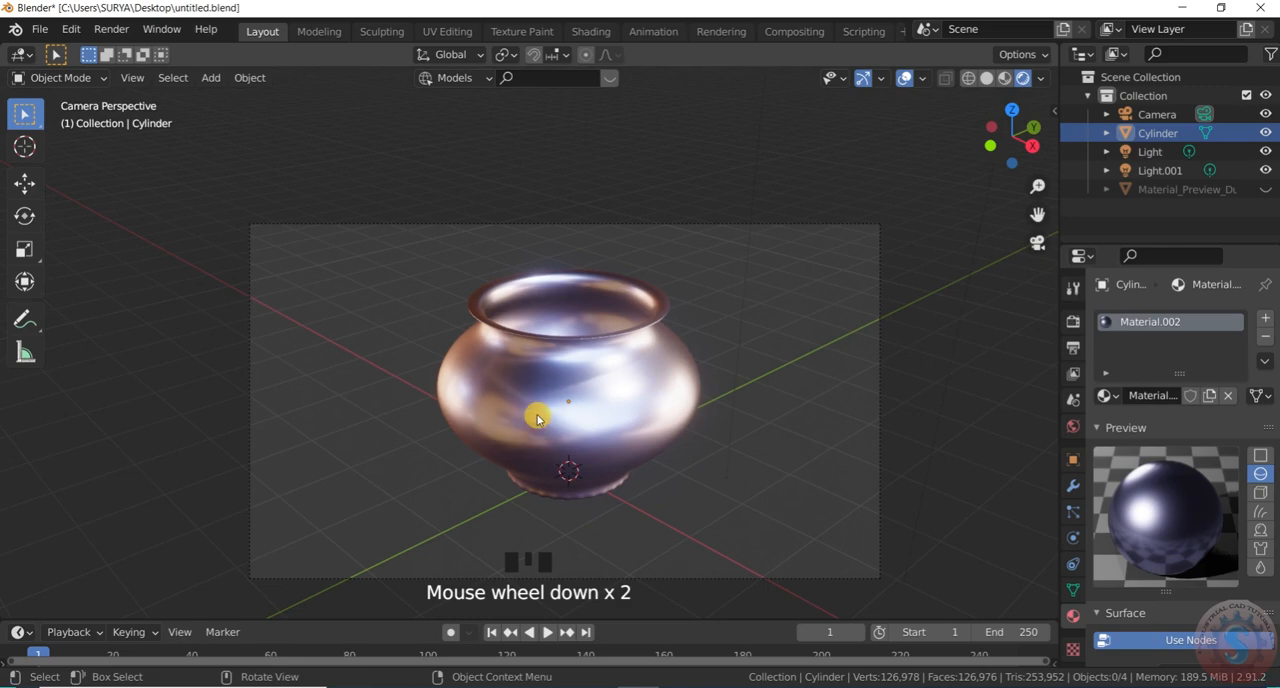
scroll(553, 428, "up", 1)
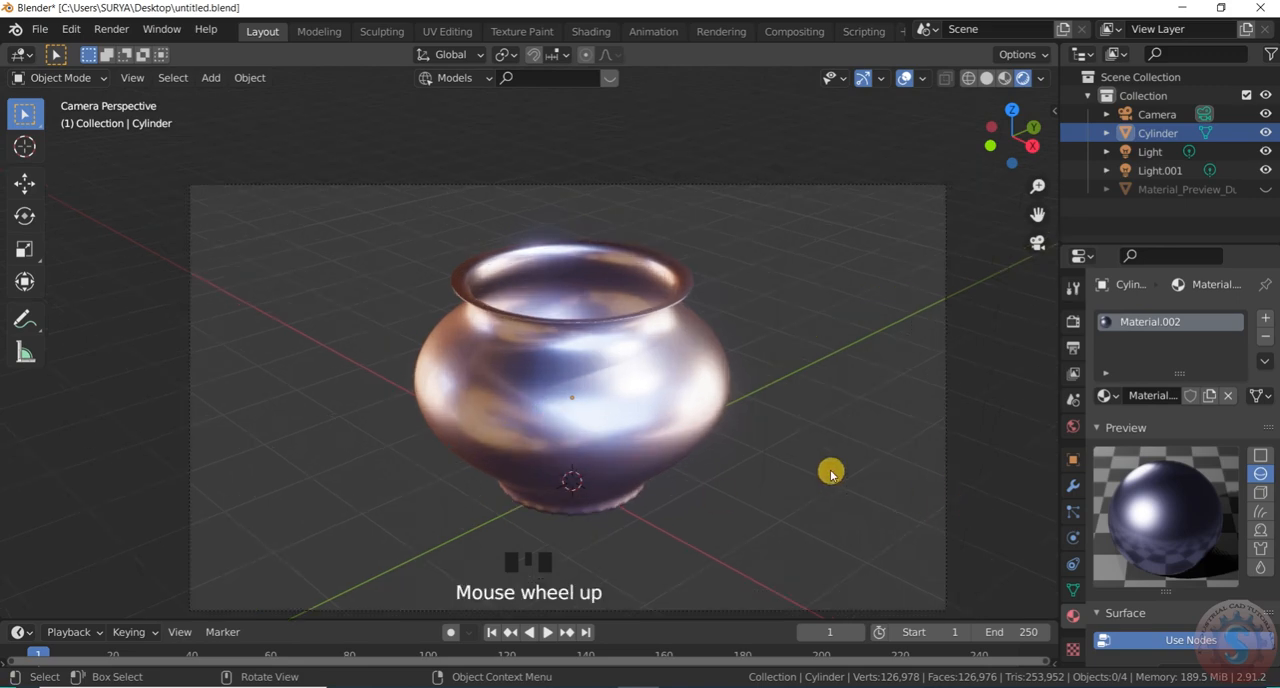
Try the pale city environment for the viewport lighting and check its reflections on the pot
scroll(676, 431, "up", 2)
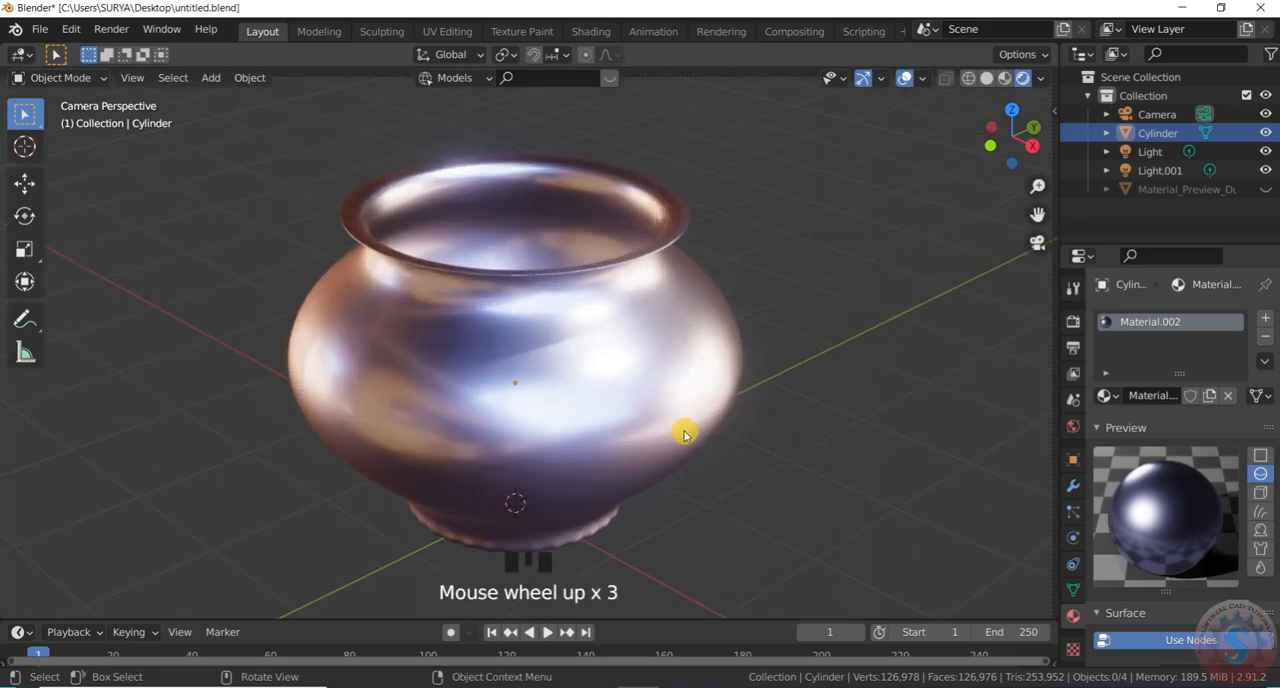
scroll(660, 440, "down", 2)
scroll(734, 400, "up", 2)
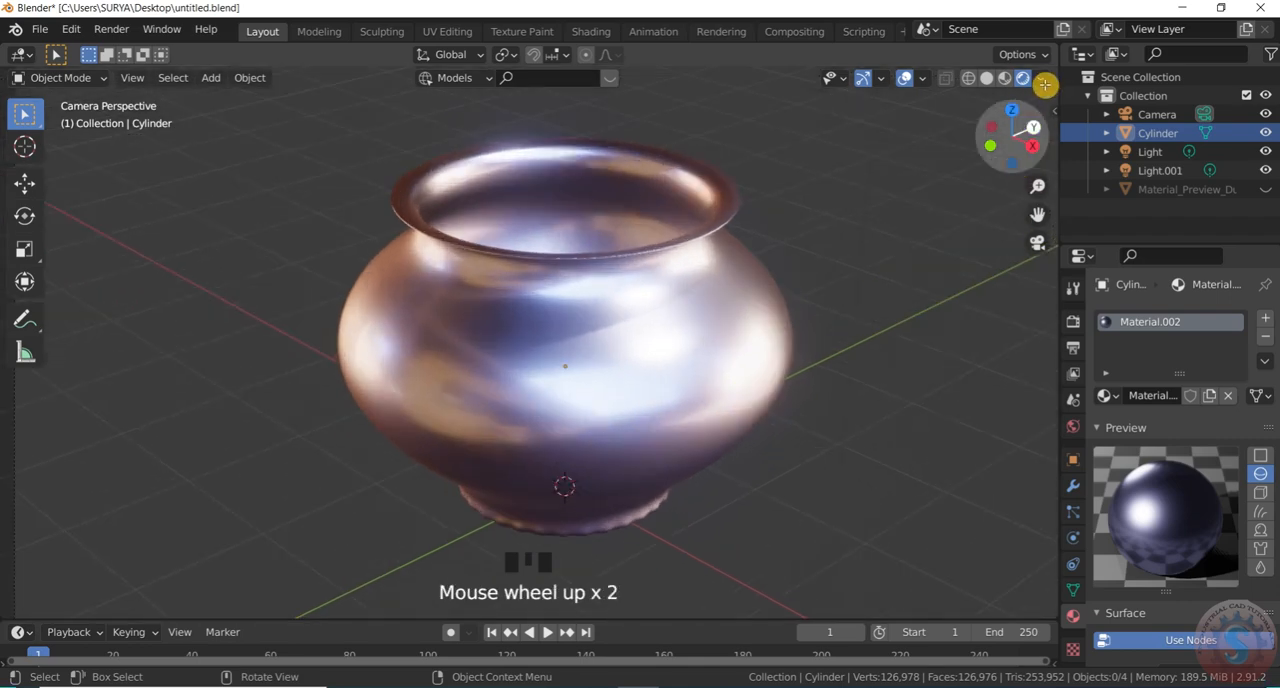
left_click(1041, 79)
left_click(1018, 236)
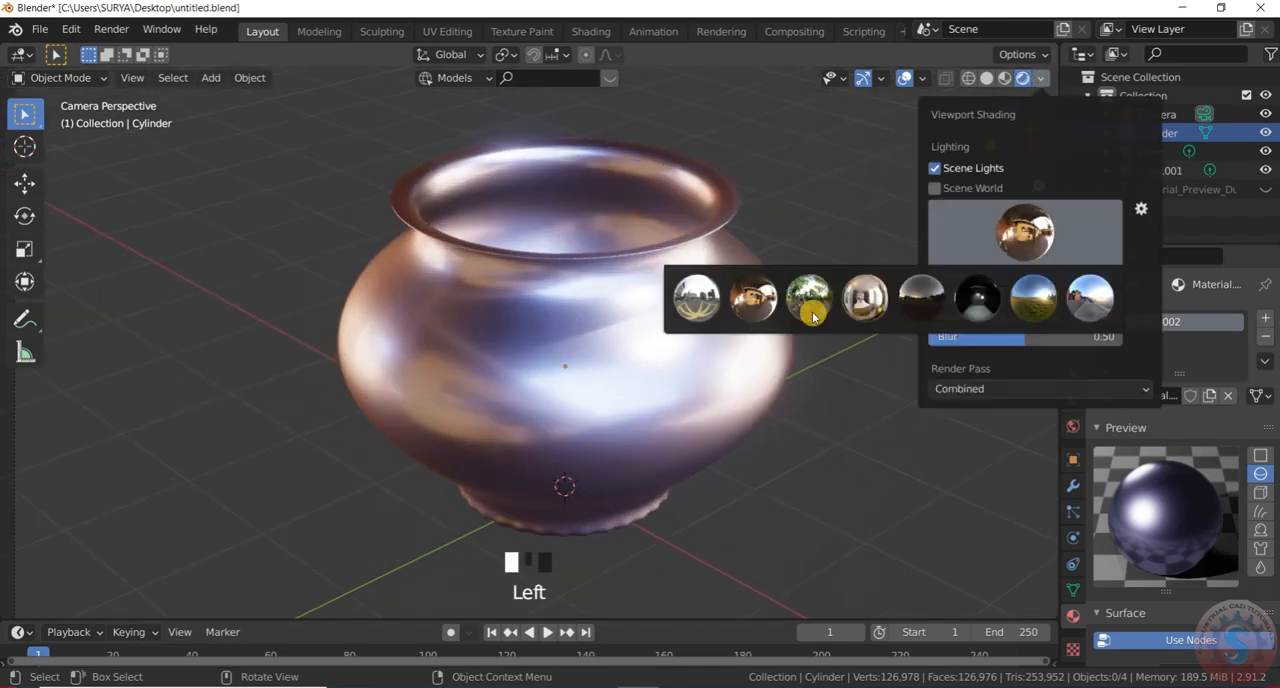
left_click(768, 290)
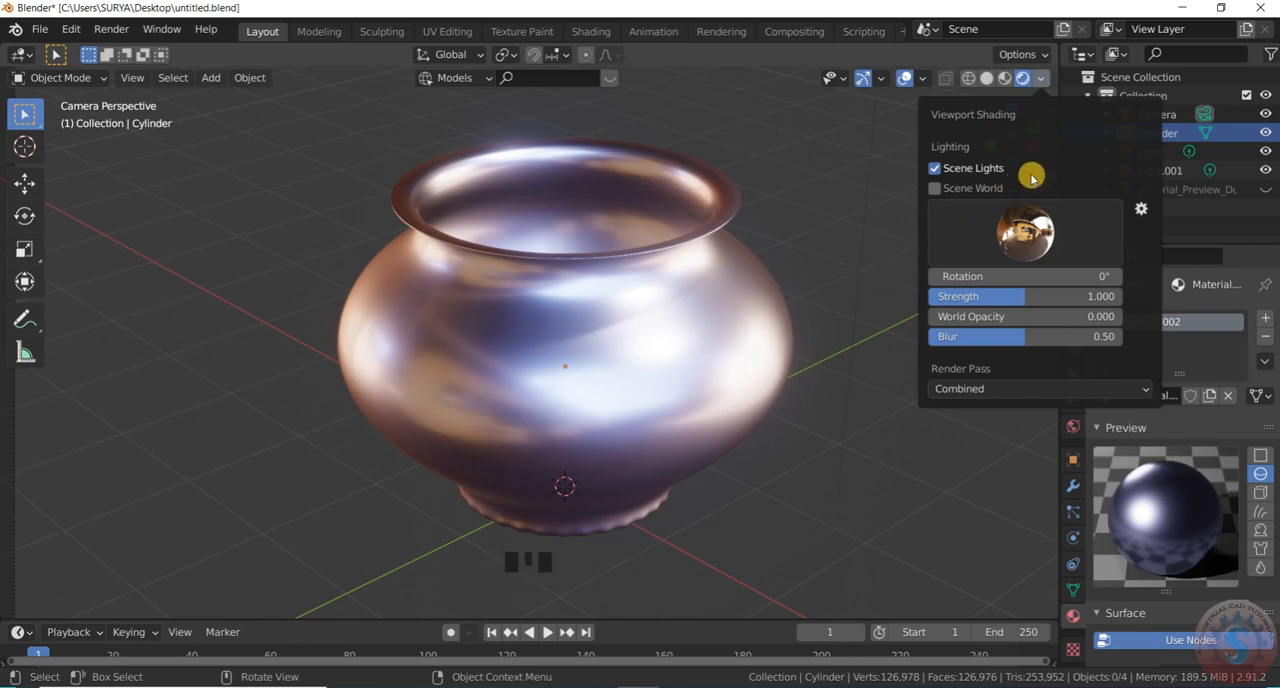
left_click(1012, 238)
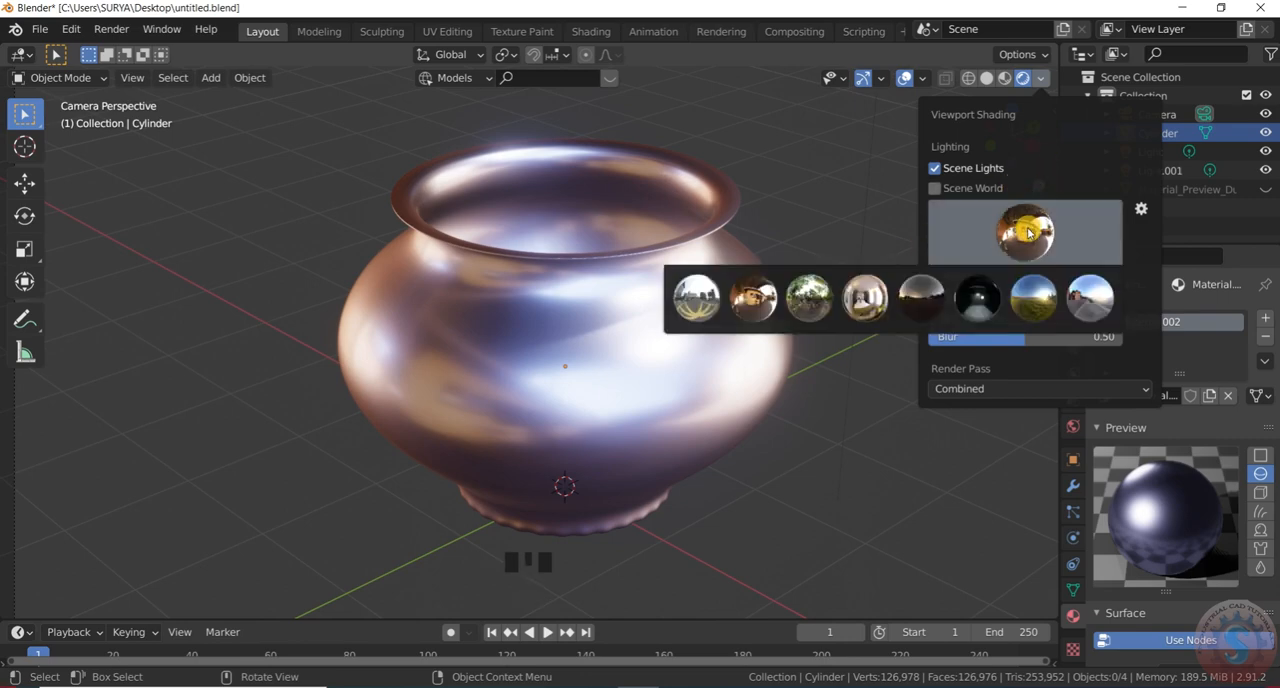
left_click(718, 295)
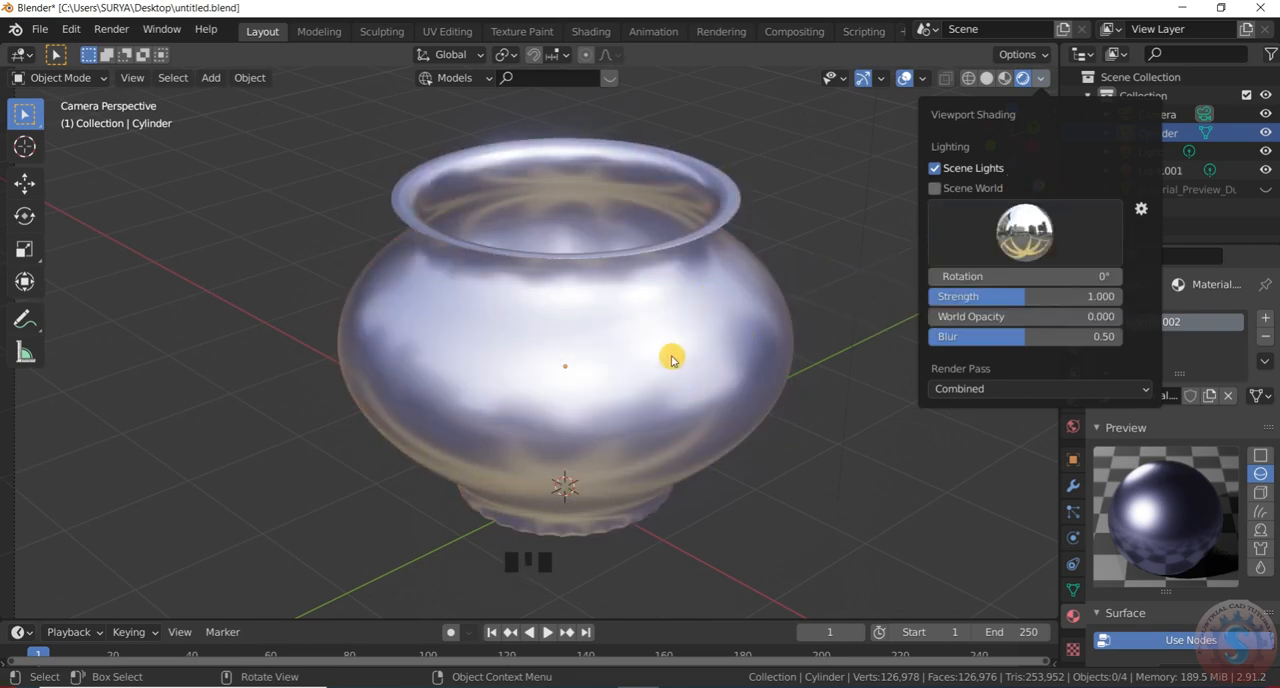
scroll(655, 335, "down", 2)
Set the viewport lighting back to the warm-toned courtyard environment and inspect the pot's reflections
left_click(1038, 84)
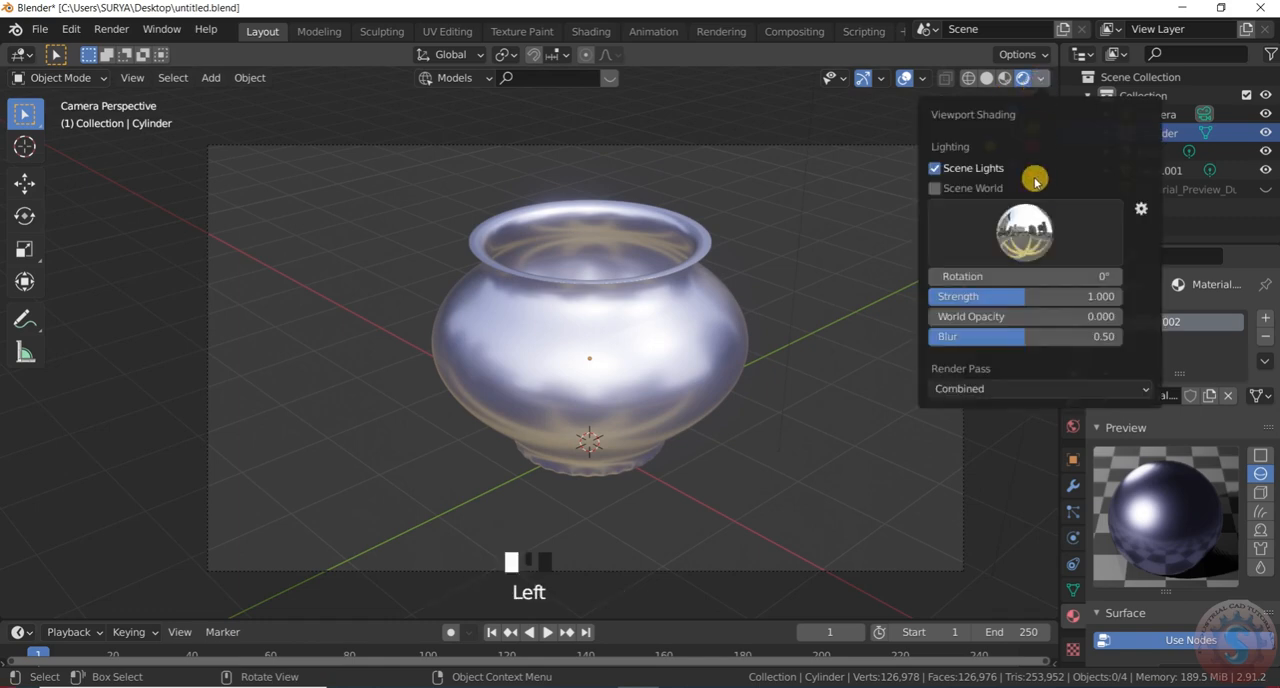
left_click(1024, 232)
left_click(753, 300)
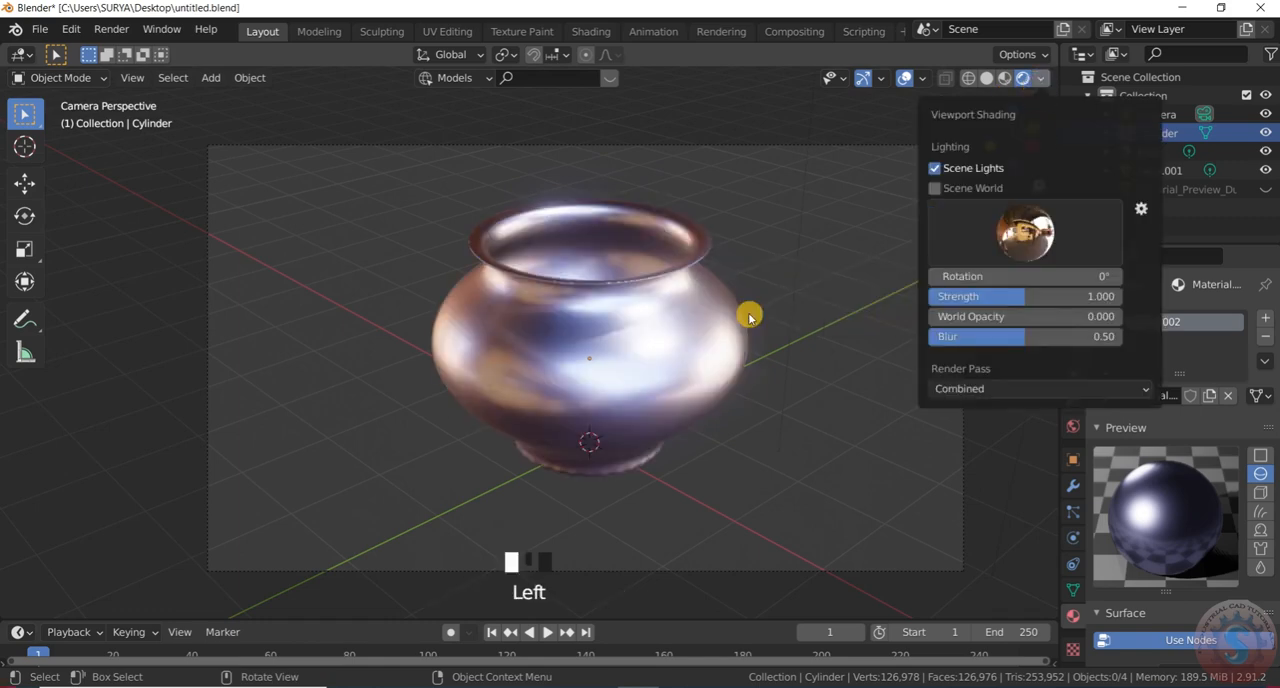
scroll(655, 346, "down", 2)
scroll(657, 355, "up", 2)
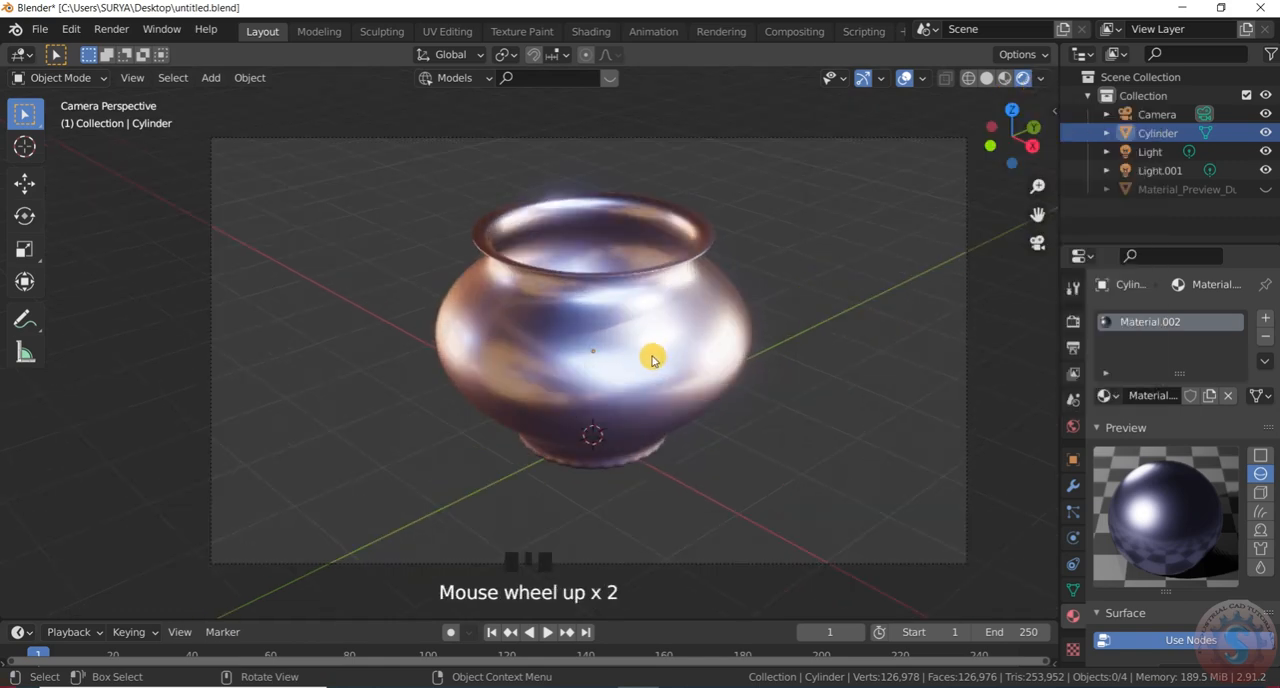
scroll(686, 349, "down", 1)
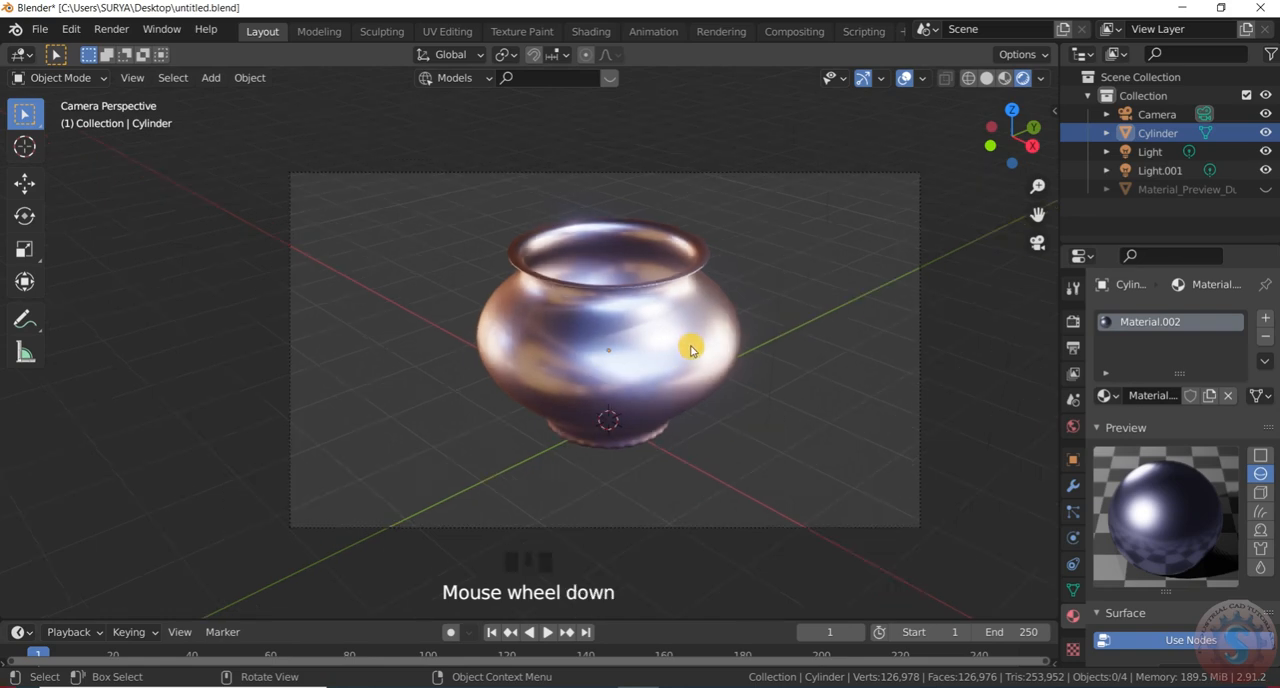
scroll(688, 351, "up", 1)
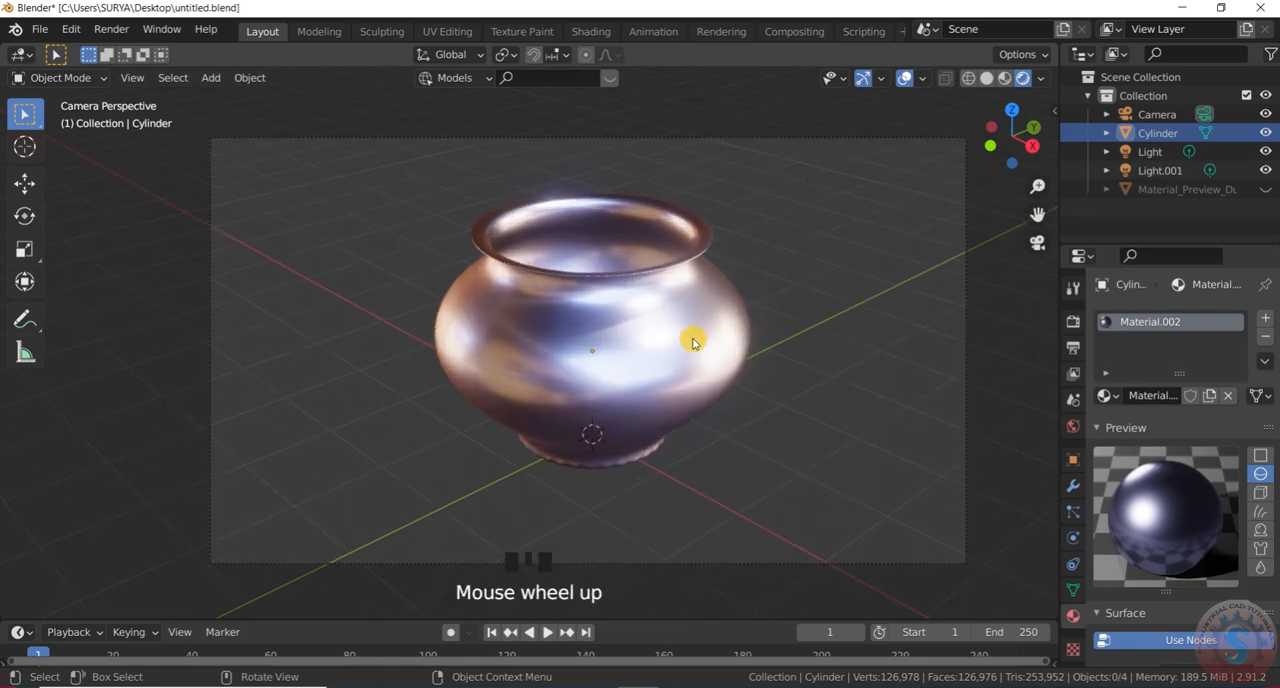
Examine the pot in a full-screen viewport, restore the normal layout, and check its shape and reflections from nearer and farther away
key("ctrl+alt+space")
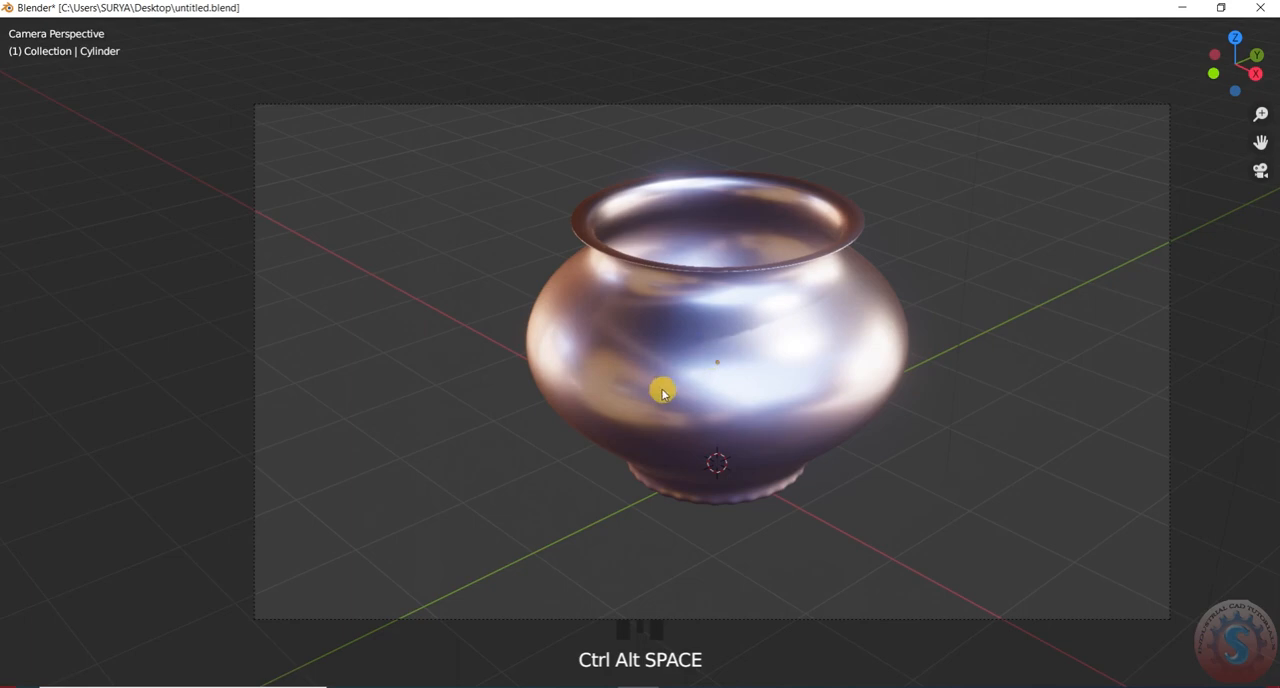
scroll(662, 393, "down", 1)
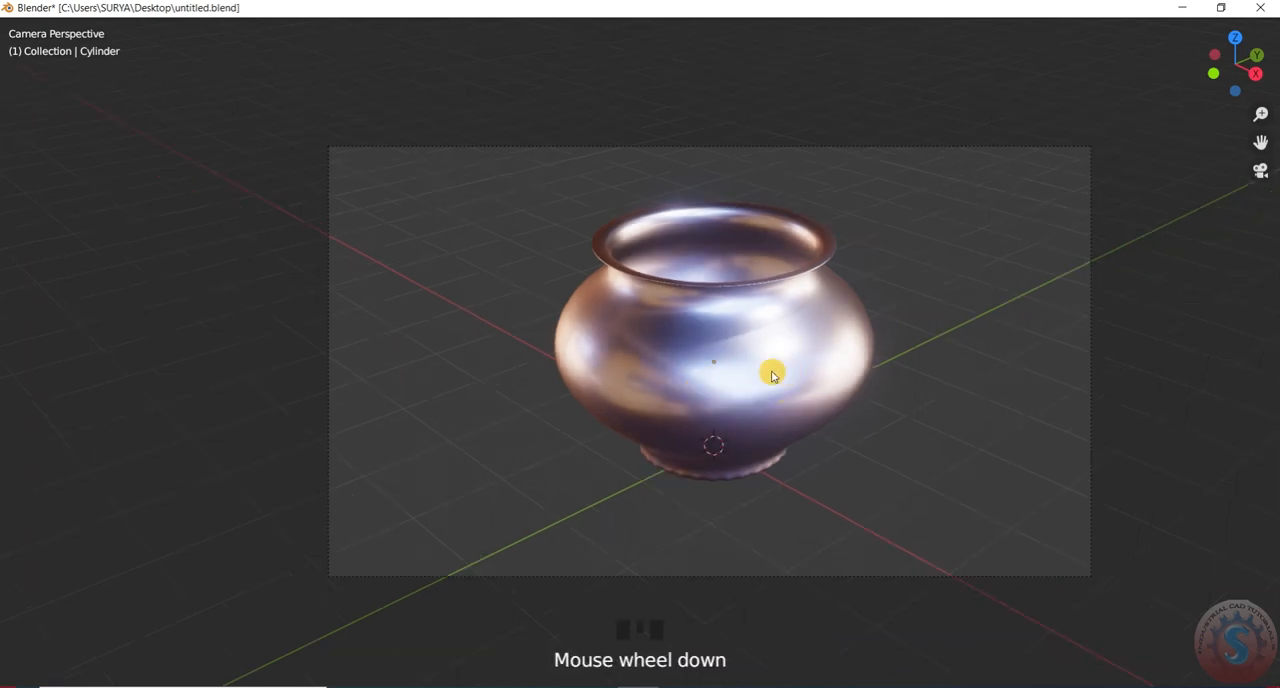
key("ctrl+alt+space")
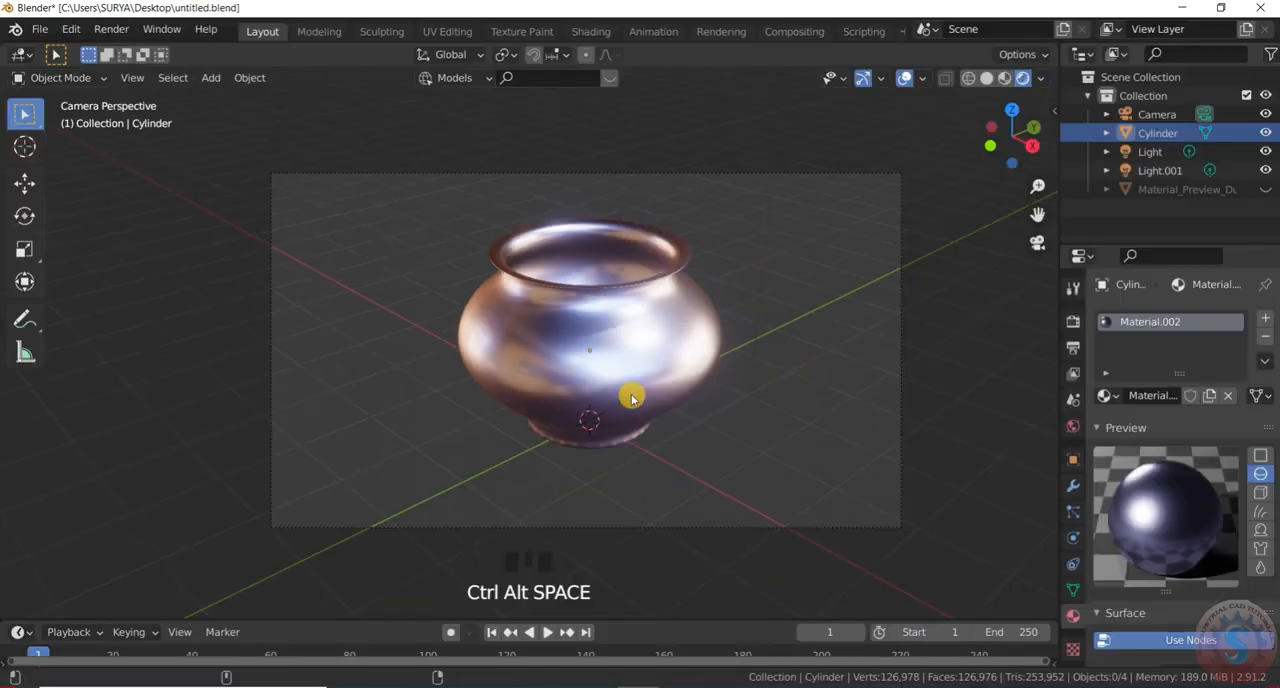
scroll(640, 402, "down", 4)
scroll(650, 385, "up", 4)
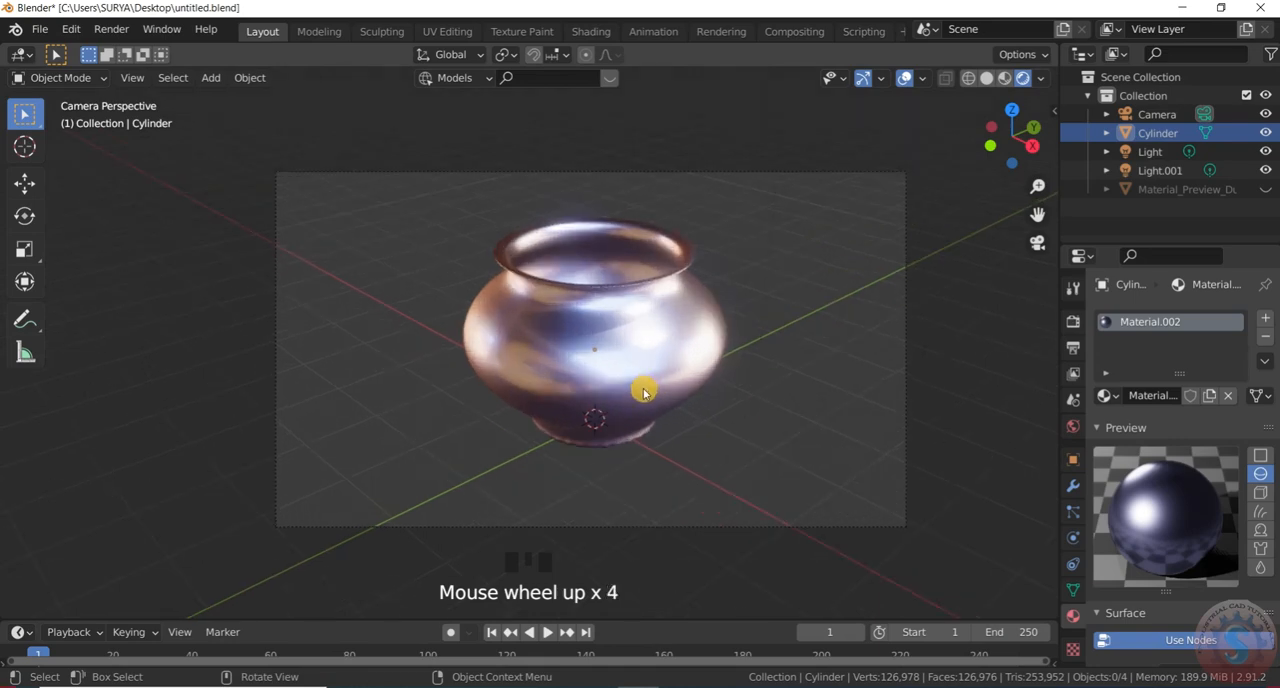
scroll(684, 376, "up", 1)
scroll(684, 386, "down", 1)
scroll(684, 386, "up", 1)
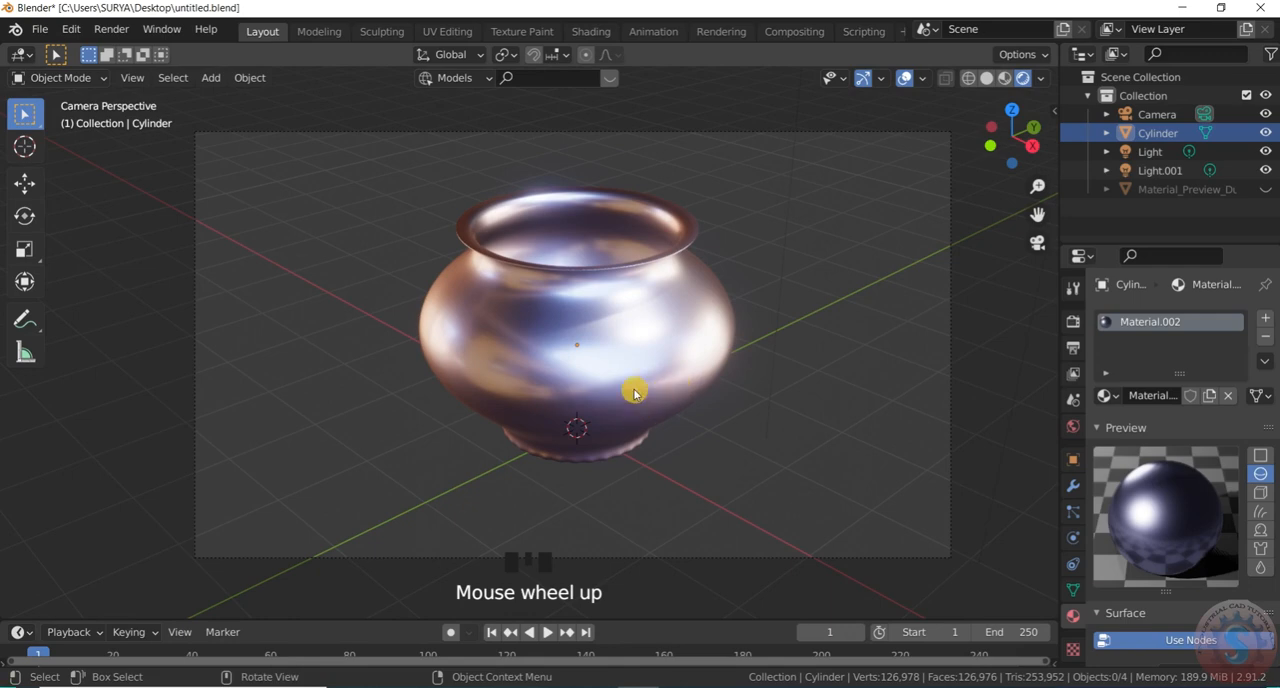
scroll(686, 358, "down", 2)
scroll(686, 358, "up", 1)
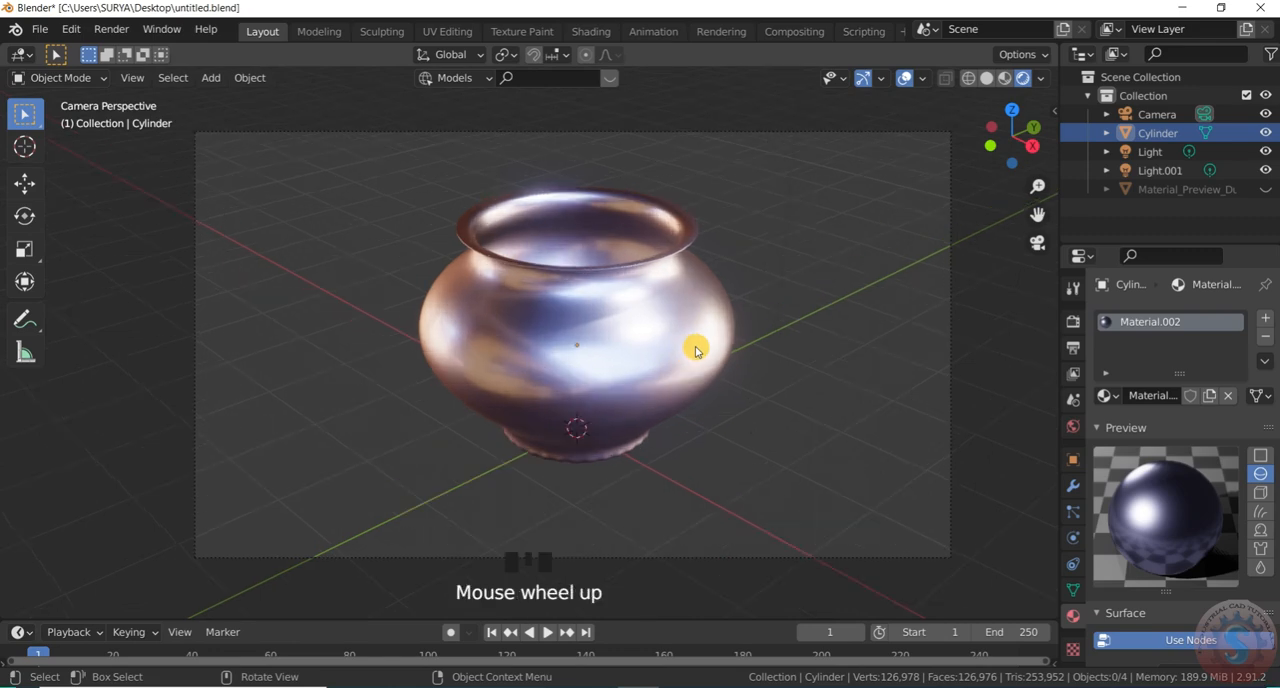
Save the finished pot scene to its existing file, untitled.blend
left_click(41, 28)
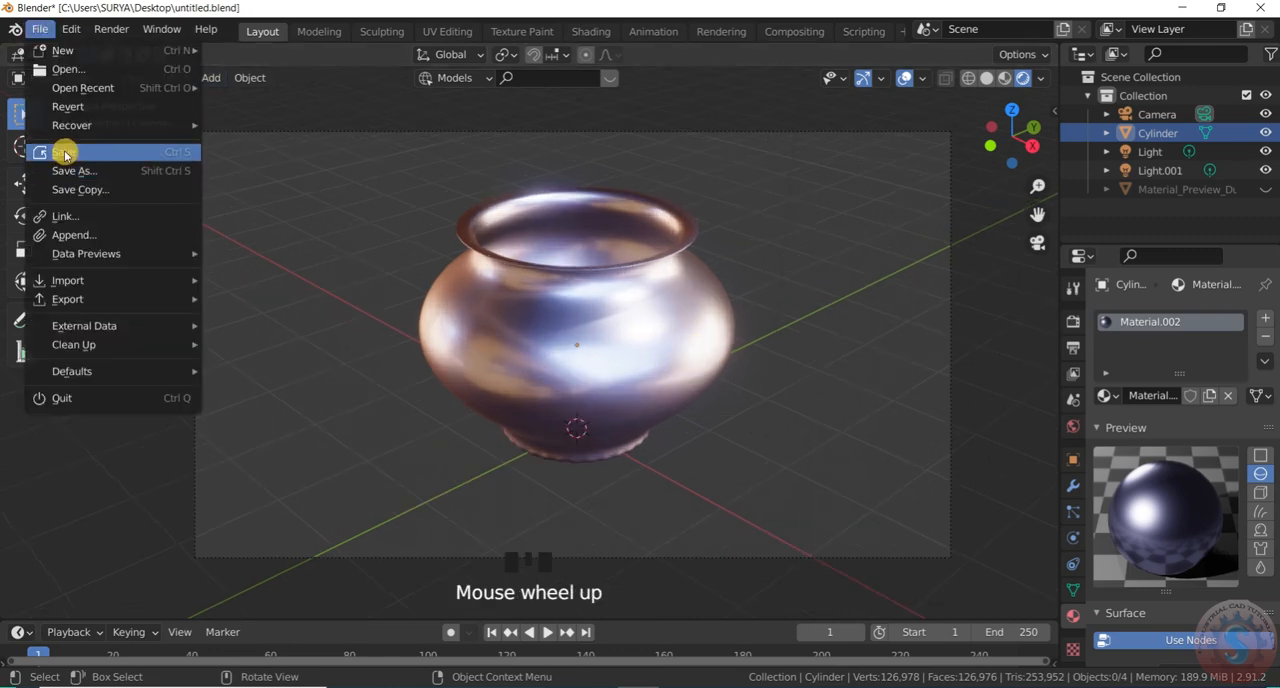
left_click(62, 153)
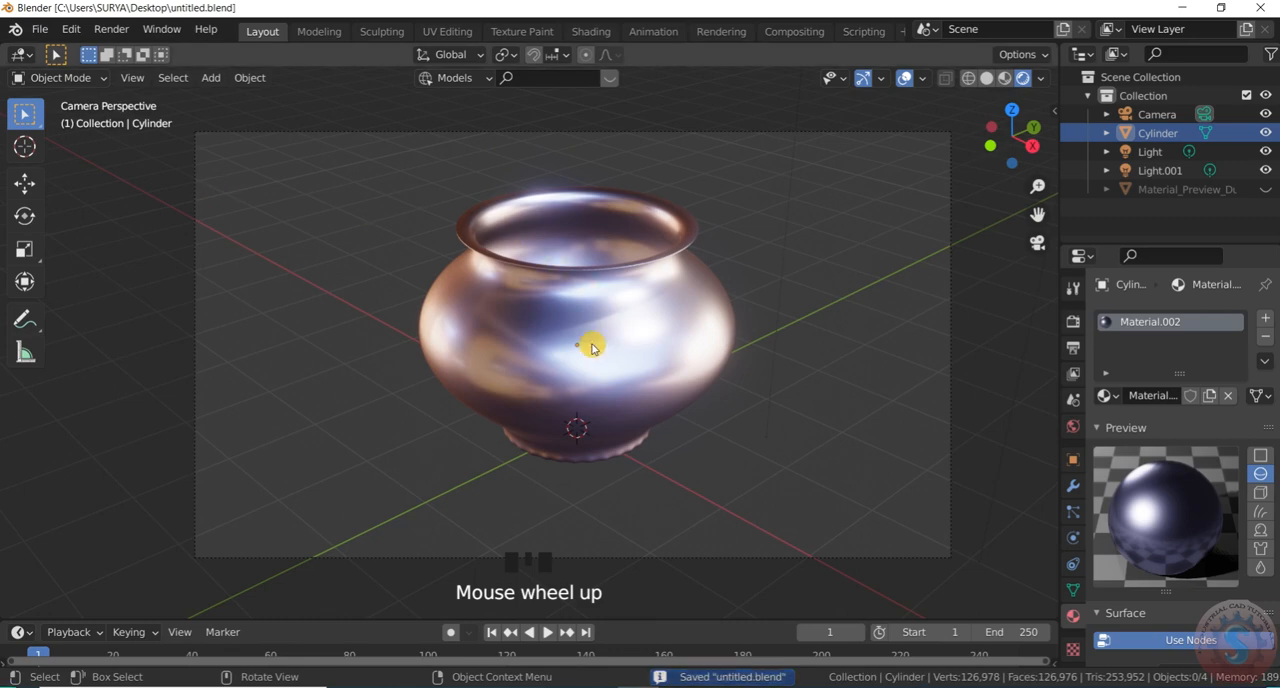